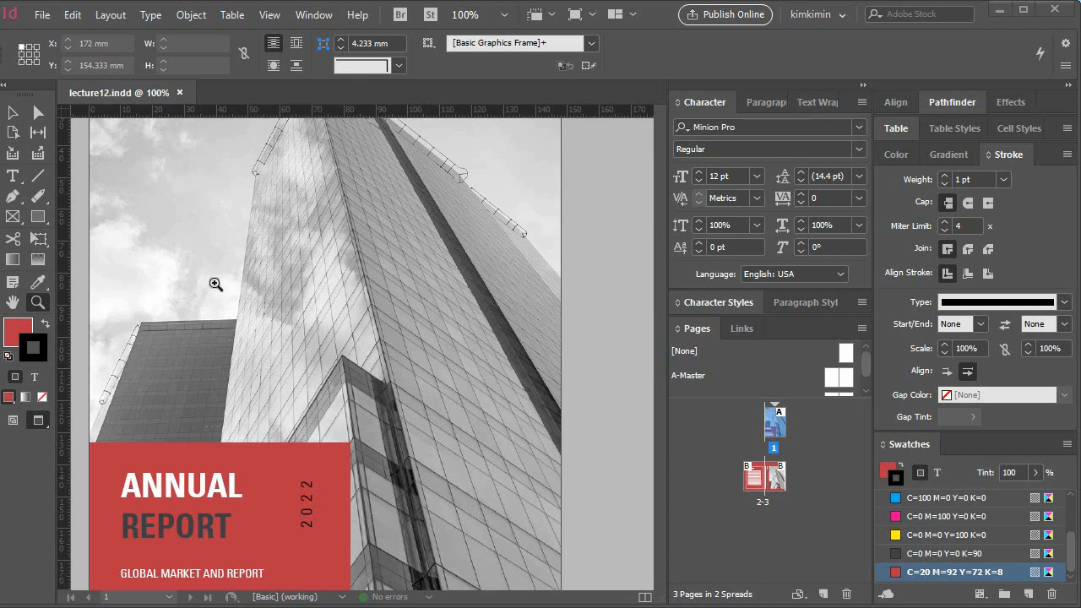
- Review the finished report's full cover page and its table of contents spread on pages 2-3
{"action": "double_click", "coordinate": [13, 305]}
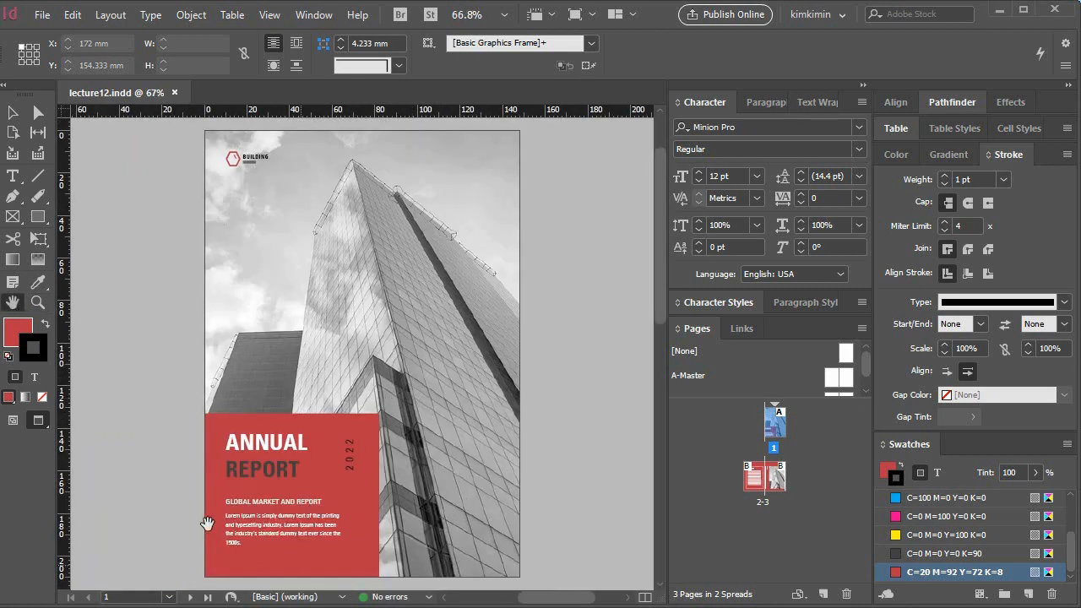
{"action": "double_click", "coordinate": [755, 479]}
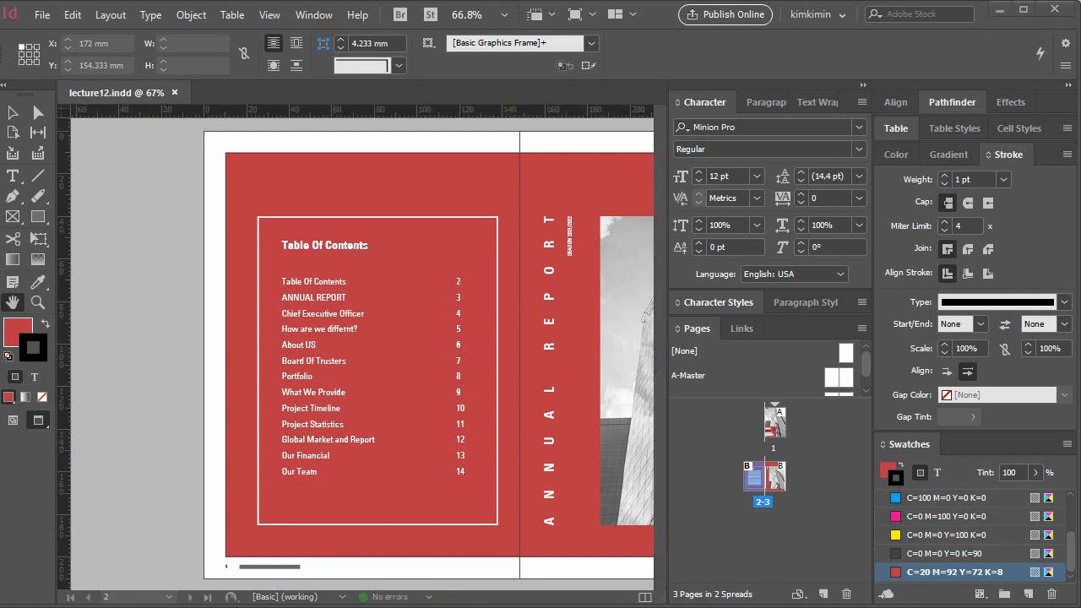
- Start a new document and set its units to millimetres
{"action": "left_click", "coordinate": [41, 15]}
{"action": "mouse_move", "coordinate": [76, 35]}
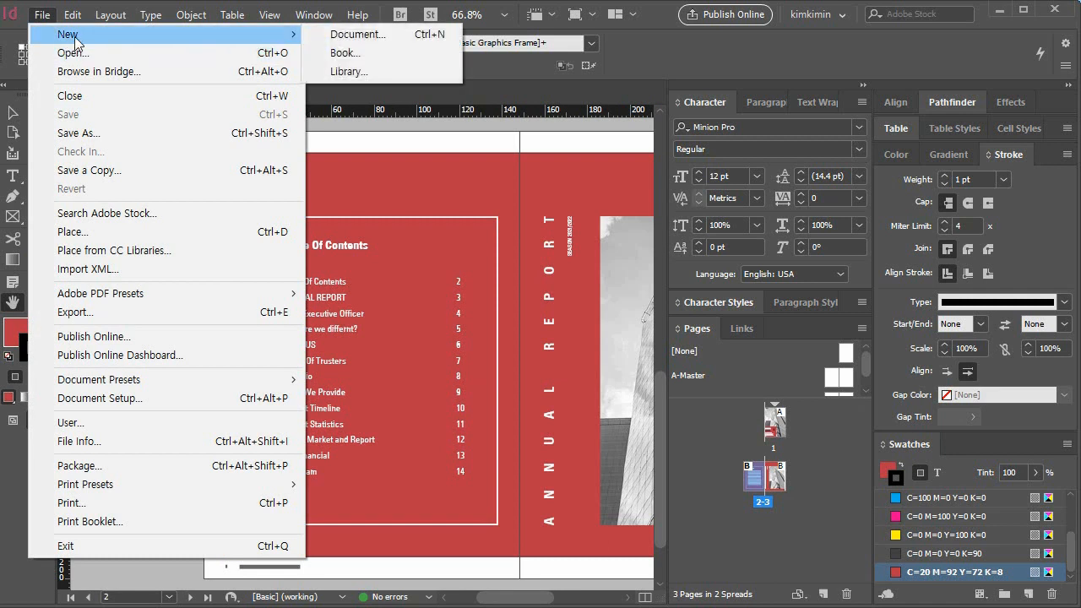
{"action": "left_click", "coordinate": [356, 37]}
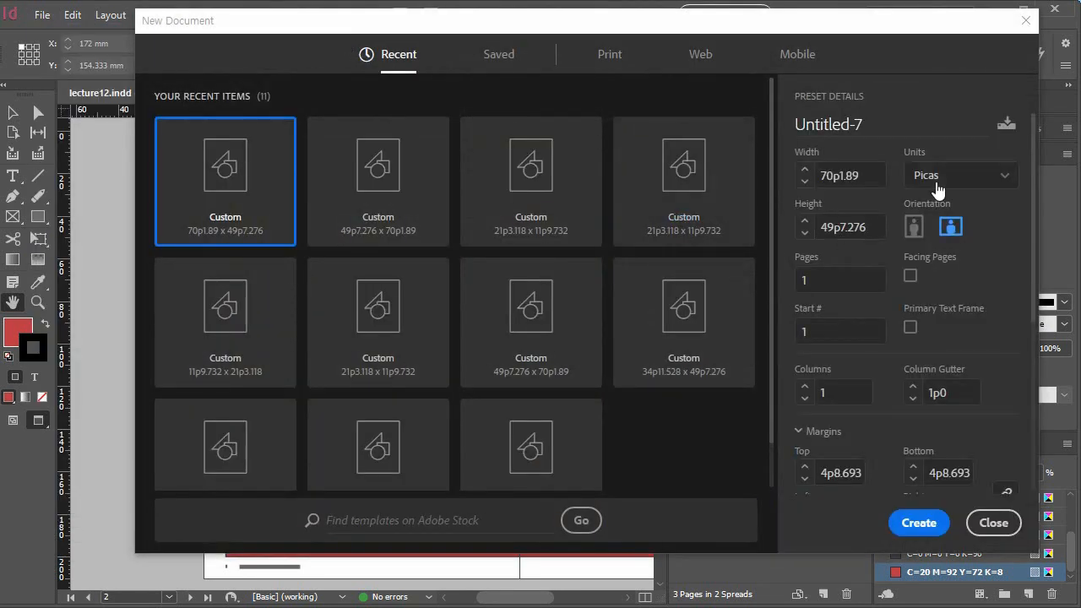
{"action": "left_click", "coordinate": [996, 176]}
{"action": "left_click", "coordinate": [965, 292]}
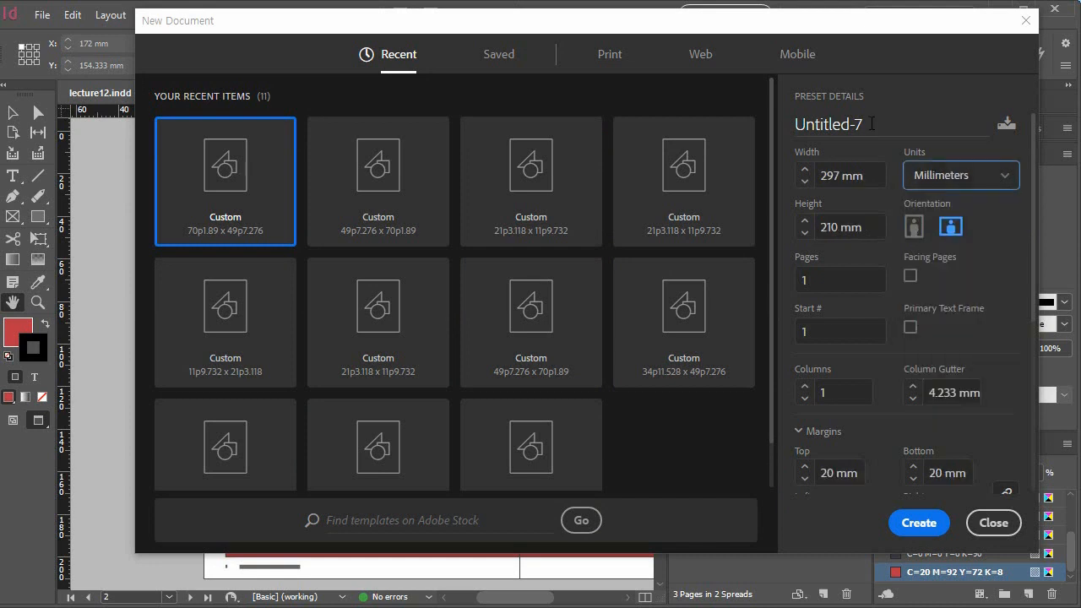
- Name the new document "brochure" and set its page width to 148 mm
{"action": "left_click_drag", "start_coordinate": [862, 125], "coordinate": [782, 124]}
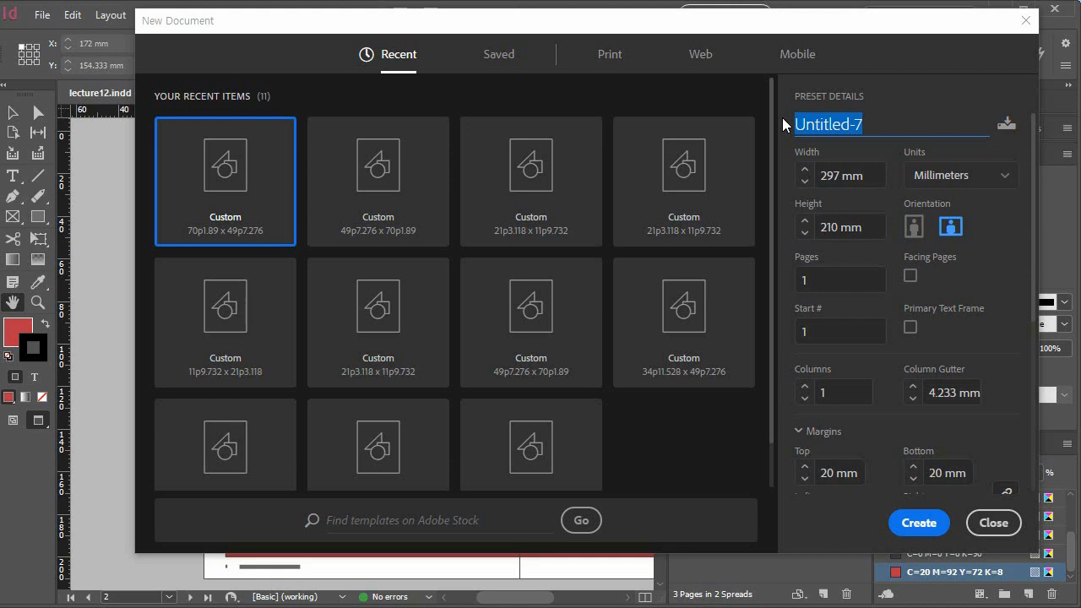
{"action": "type", "text": "bri"}
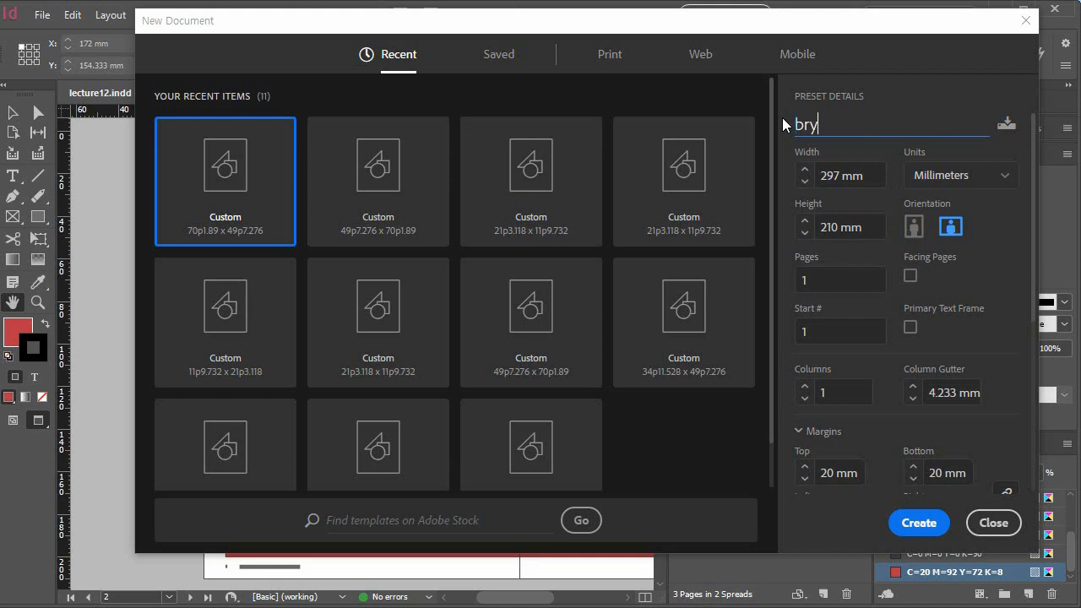
{"action": "key", "text": "BackSpace"}
{"action": "key", "text": "BackSpace"}
{"action": "type", "text": "roch"}
{"action": "type", "text": "y"}
{"action": "key", "text": "BackSpace"}
{"action": "type", "text": "ure"}
{"action": "key", "text": "Tab"}
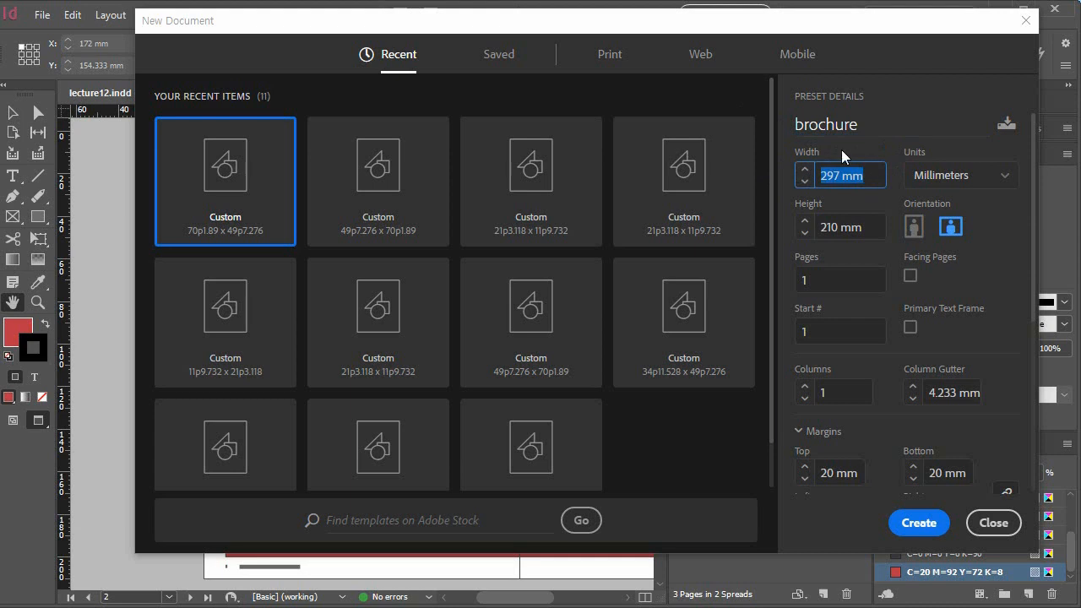
{"action": "type", "text": "148"}
{"action": "key", "text": "Tab"}
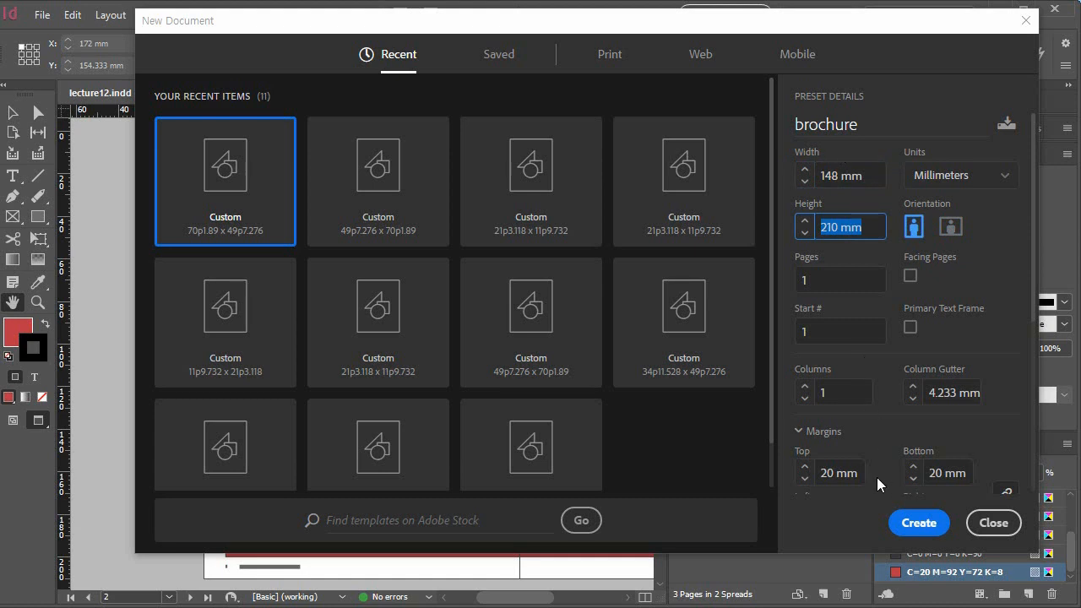
- Set all four page margins of the new document to 10 mm
{"action": "left_click", "coordinate": [806, 479]}
{"action": "left_click", "coordinate": [806, 479]}
{"action": "left_click", "coordinate": [805, 480]}
{"action": "left_click", "coordinate": [806, 480]}
{"action": "left_click", "coordinate": [806, 480]}
{"action": "left_click", "coordinate": [805, 480]}
{"action": "left_click", "coordinate": [805, 479]}
{"action": "left_click", "coordinate": [804, 479]}
{"action": "left_click", "coordinate": [805, 478]}
{"action": "left_click", "coordinate": [805, 478]}
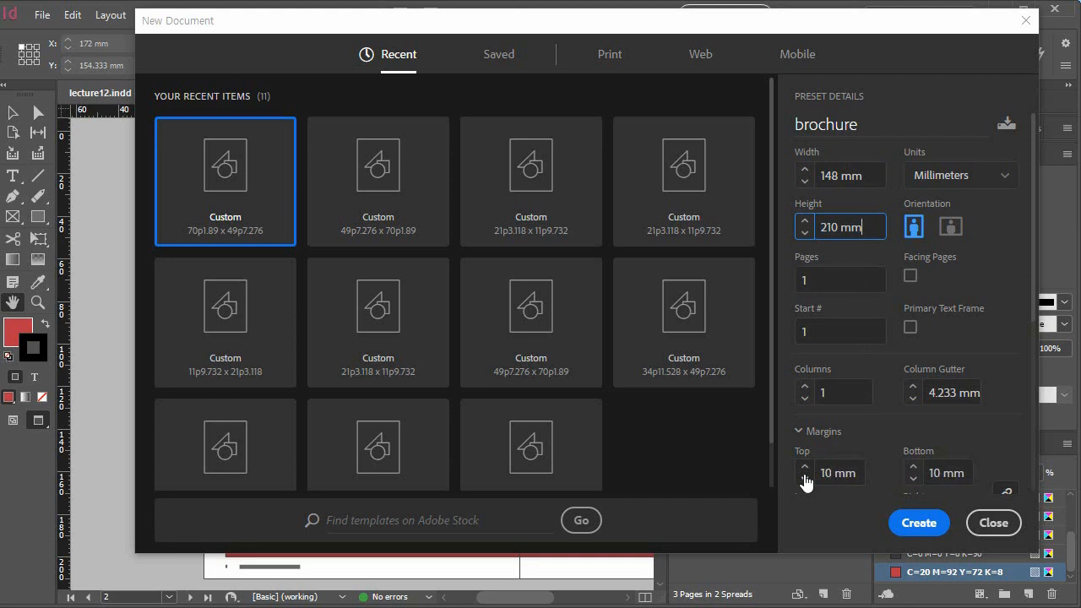
- Set the bleed to 3 mm on all sides and create the document
{"action": "scroll", "coordinate": [948, 413], "scroll_direction": "down", "scroll_amount": 4}
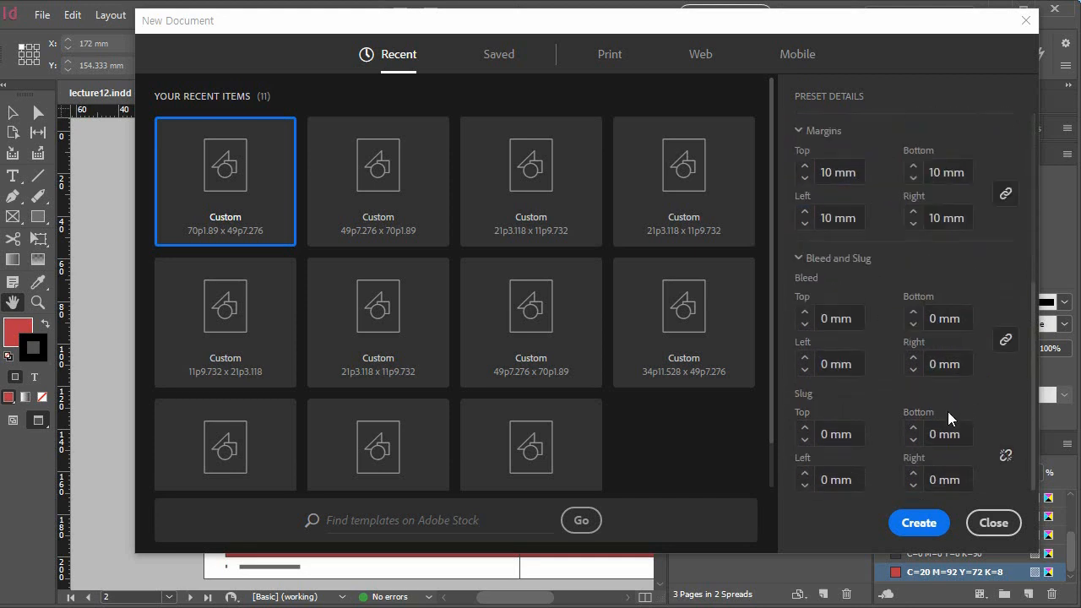
{"action": "left_click", "coordinate": [804, 313]}
{"action": "left_click", "coordinate": [804, 313]}
{"action": "left_click", "coordinate": [804, 312]}
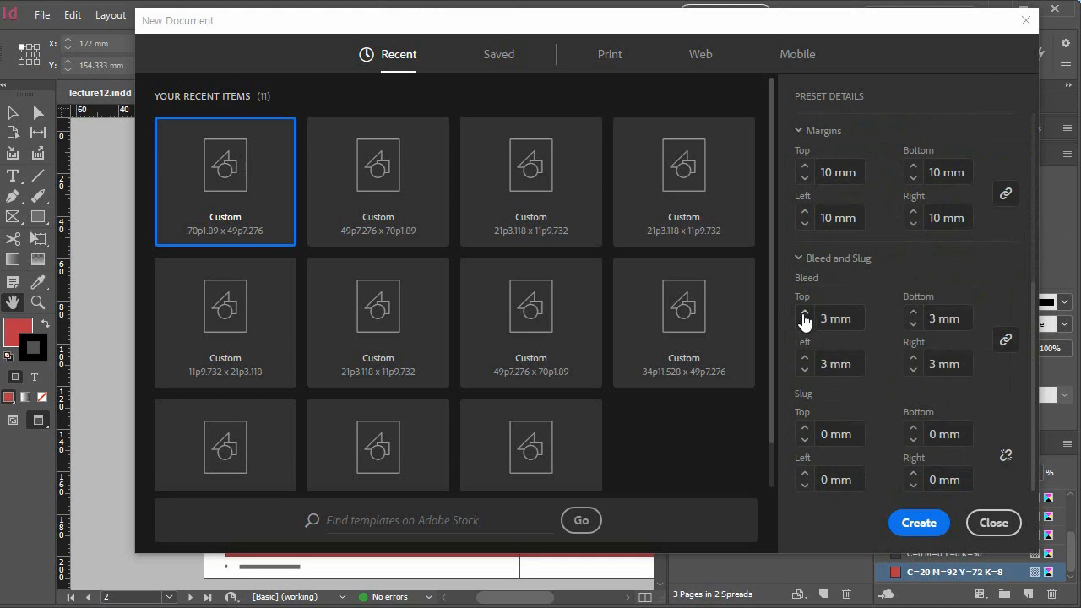
{"action": "left_click", "coordinate": [918, 524]}
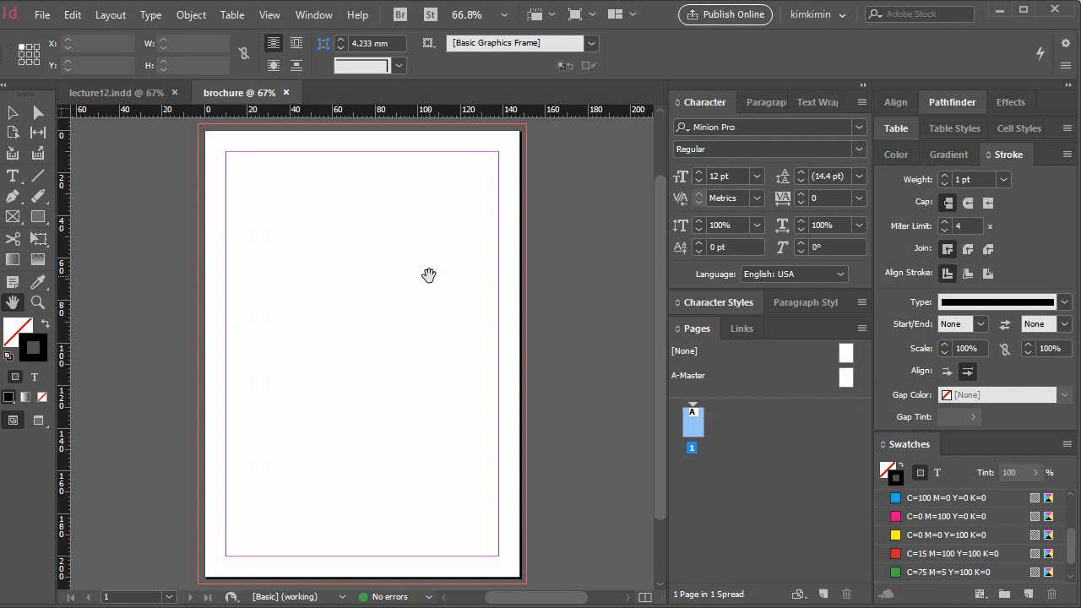
- Draw a rectangular graphics frame of 154 x 216 mm covering the whole page out to the bleed edges
{"action": "left_click", "coordinate": [13, 216]}
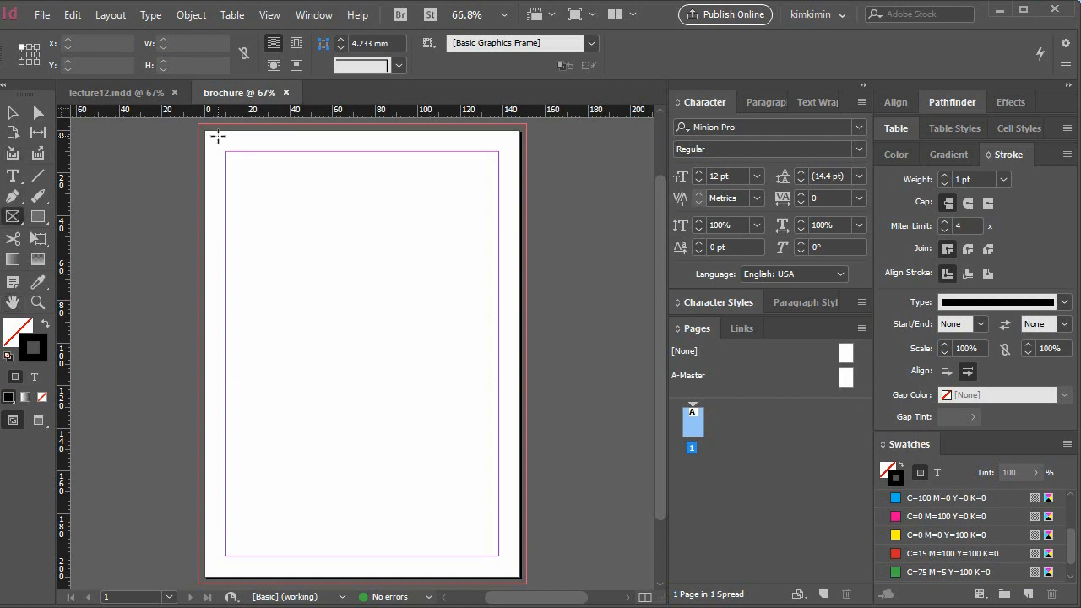
{"action": "left_click_drag", "start_coordinate": [193, 127], "coordinate": [527, 505]}
{"action": "scroll", "coordinate": [508, 338], "scroll_direction": "up", "scroll_amount": 3}
{"action": "scroll", "coordinate": [508, 338], "scroll_direction": "down", "scroll_amount": 1}
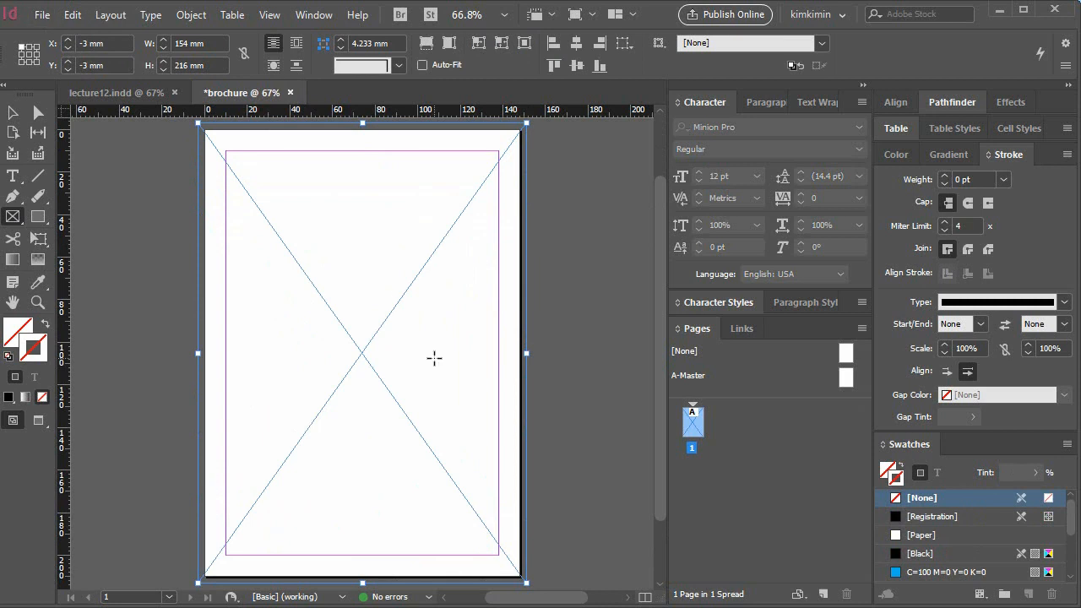
- Place buildings.jpg from the link folder inside 12강 > indesign source into the full-page frame
{"action": "key", "text": "ctrl+d"}
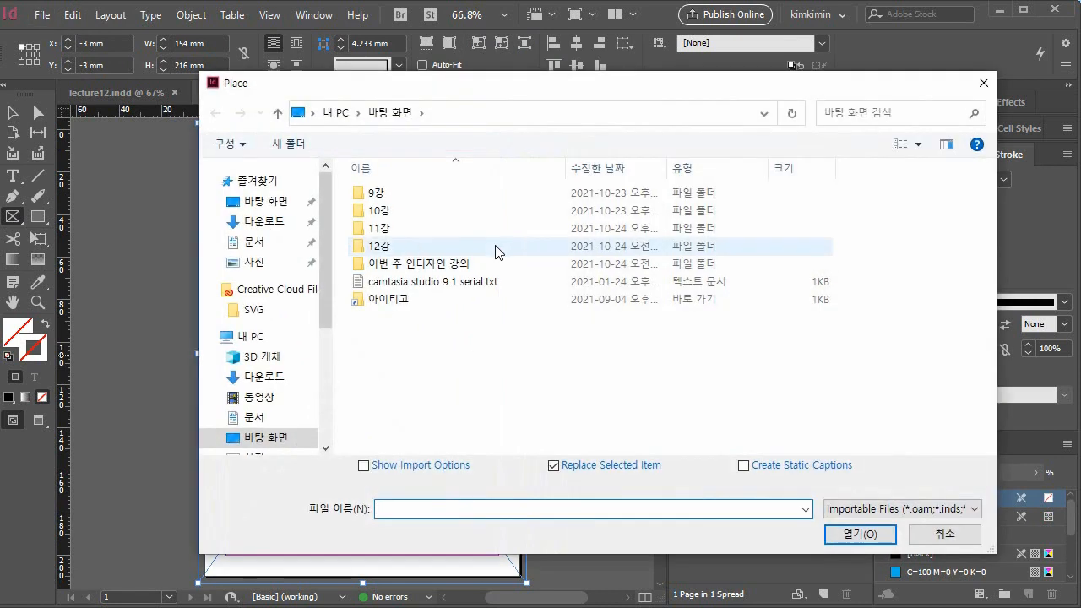
{"action": "double_click", "coordinate": [385, 249]}
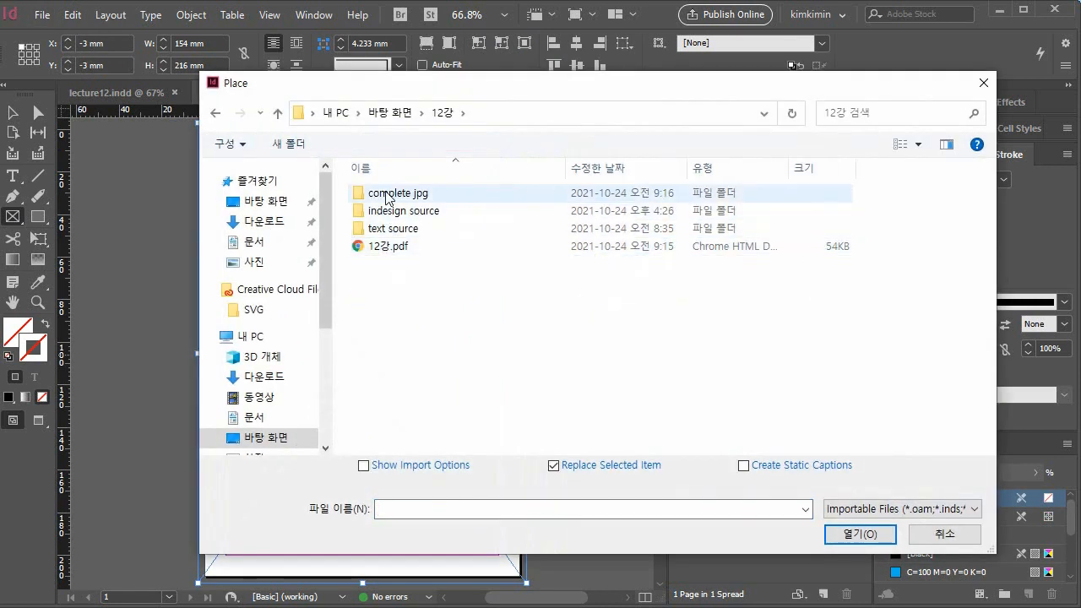
{"action": "double_click", "coordinate": [389, 216]}
{"action": "double_click", "coordinate": [375, 192]}
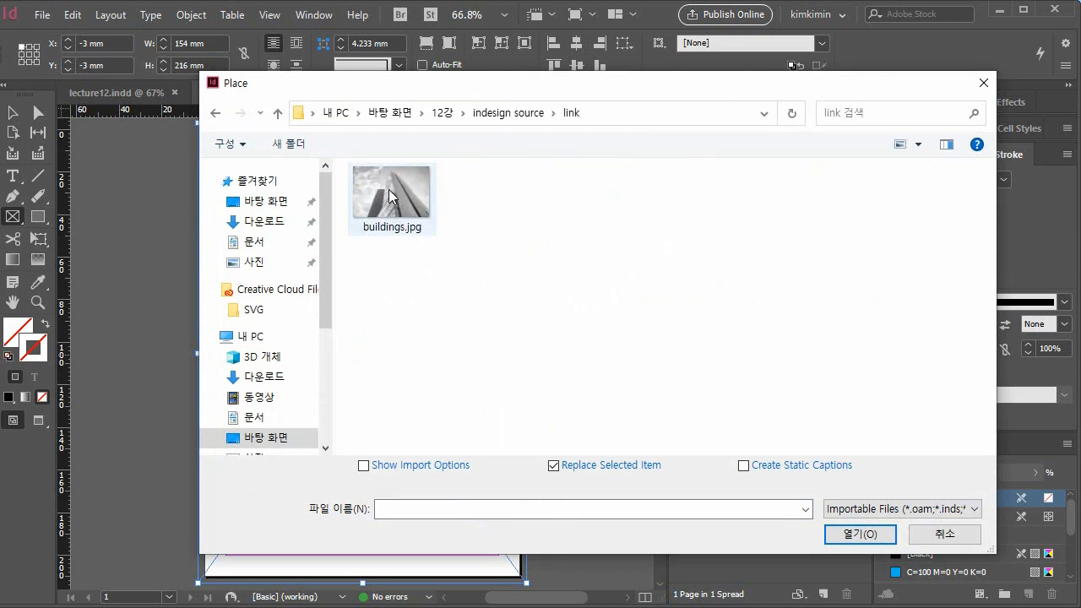
{"action": "left_click", "coordinate": [386, 199]}
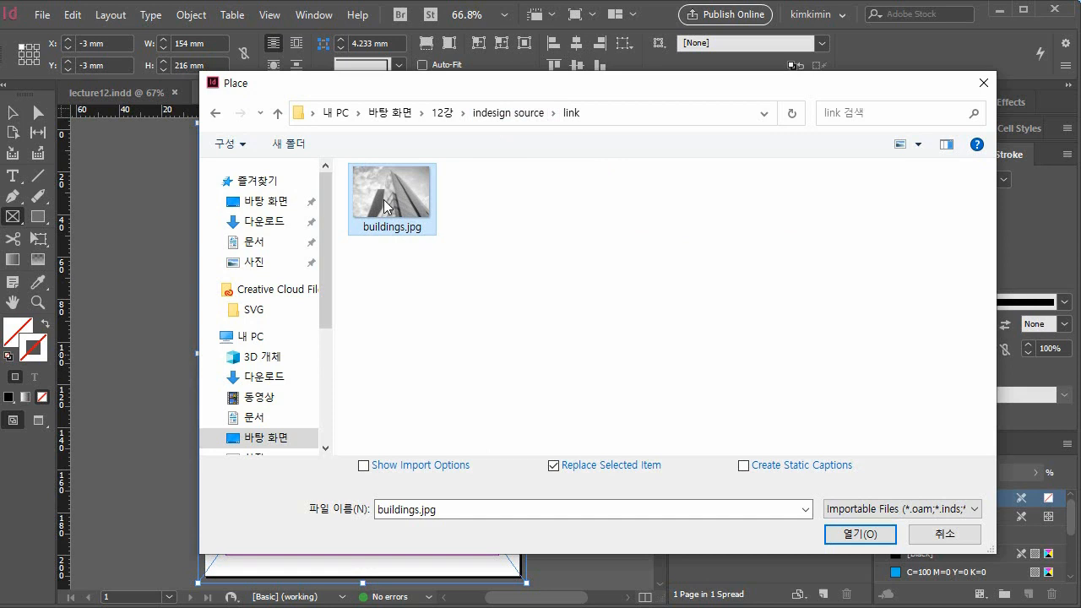
{"action": "double_click", "coordinate": [385, 206]}
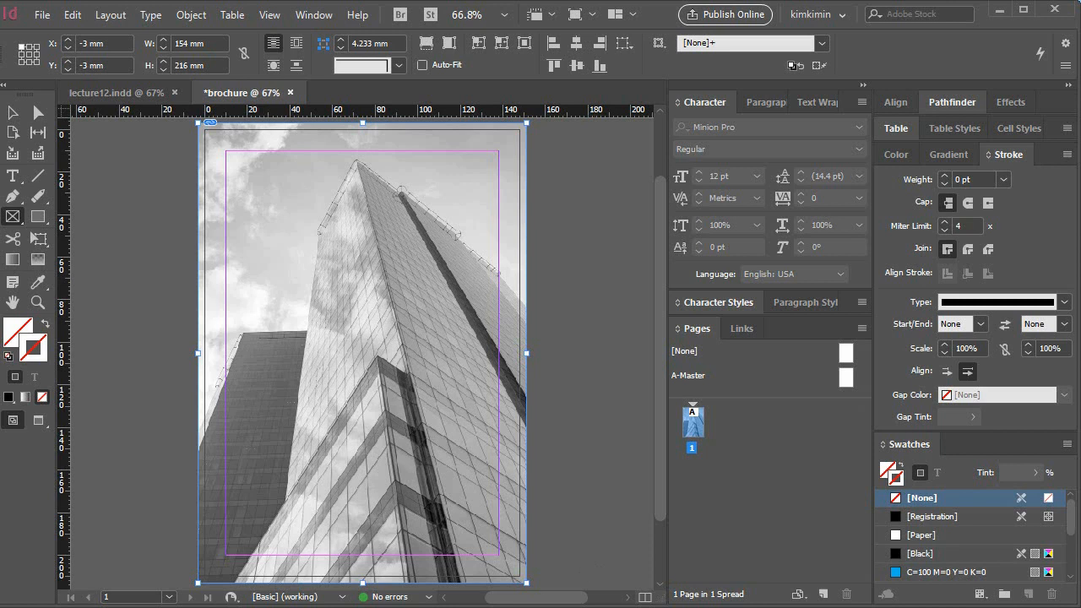
{"action": "key", "text": "ctrl+d"}
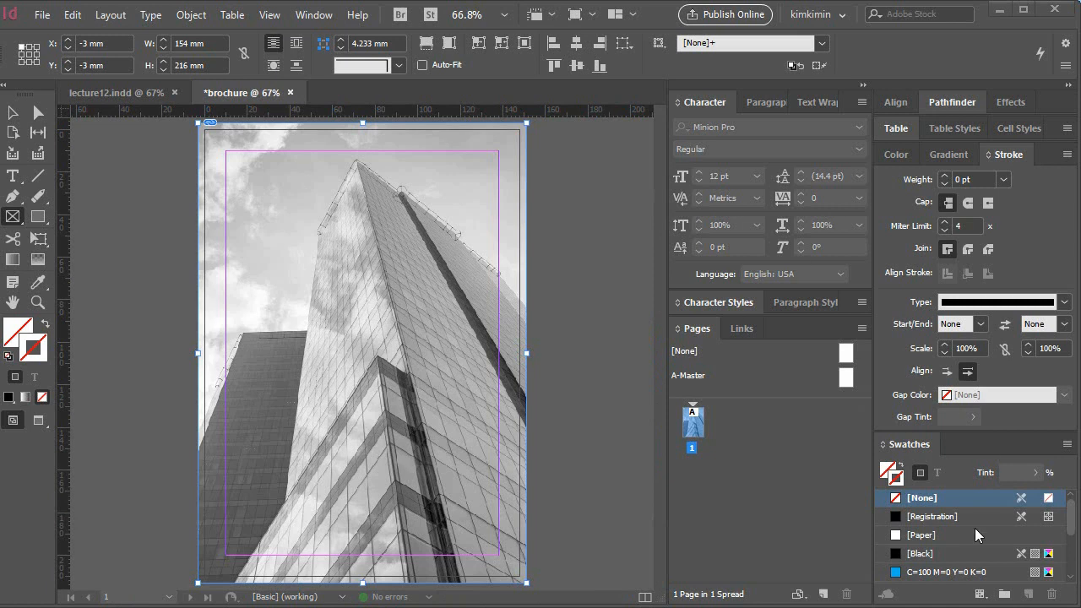
- Delete the default blue, green and red (C=15 M=100 Y=100 K=0) swatches, replacing them with [Black]
{"action": "left_click", "coordinate": [888, 155]}
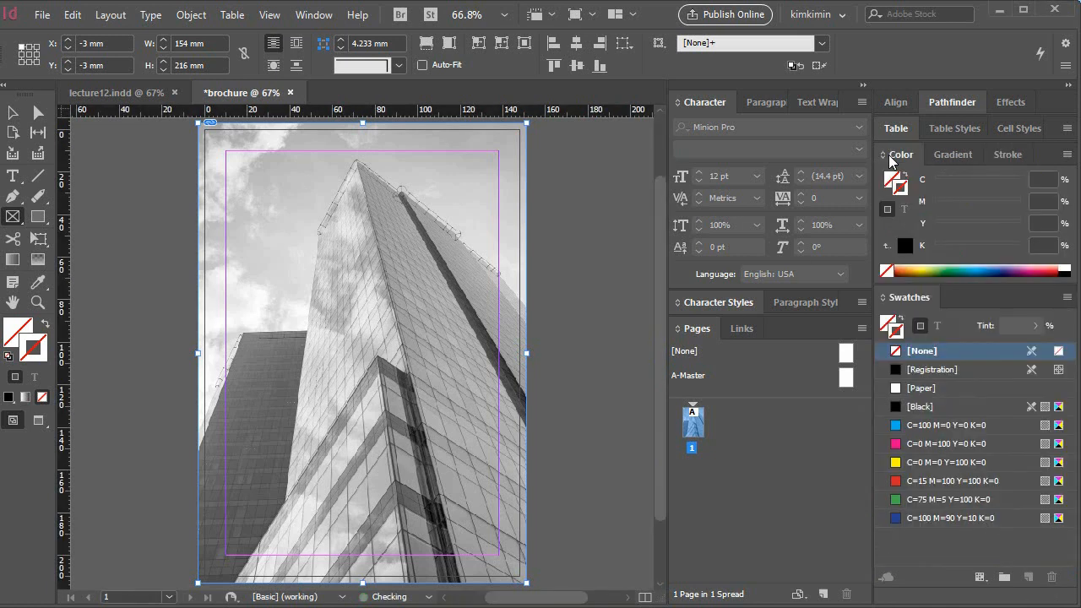
{"action": "left_click", "coordinate": [1000, 517]}
{"action": "left_click", "coordinate": [1052, 579]}
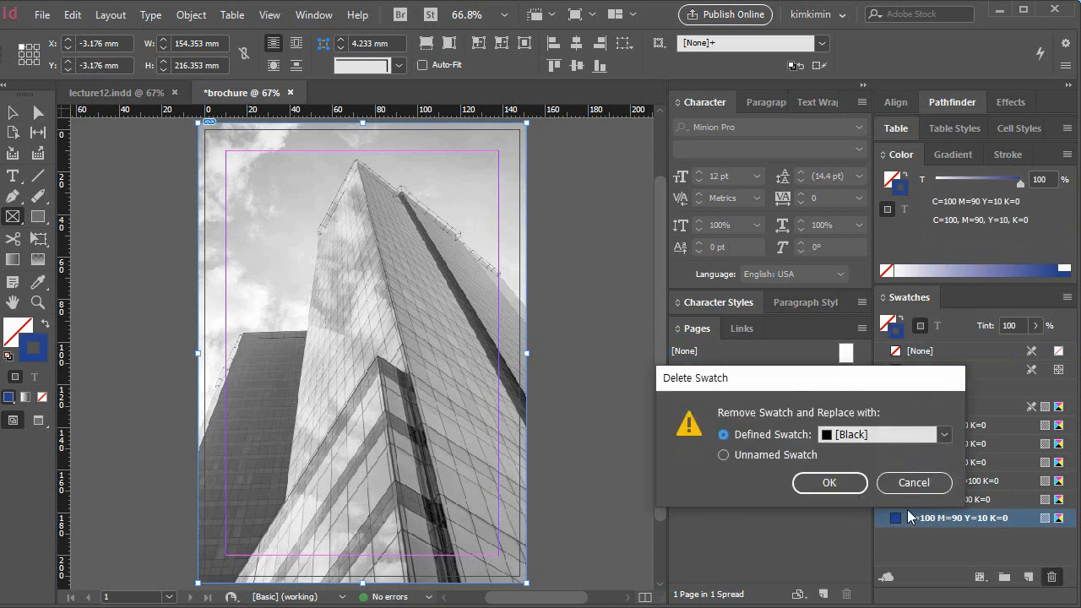
{"action": "left_click", "coordinate": [827, 415]}
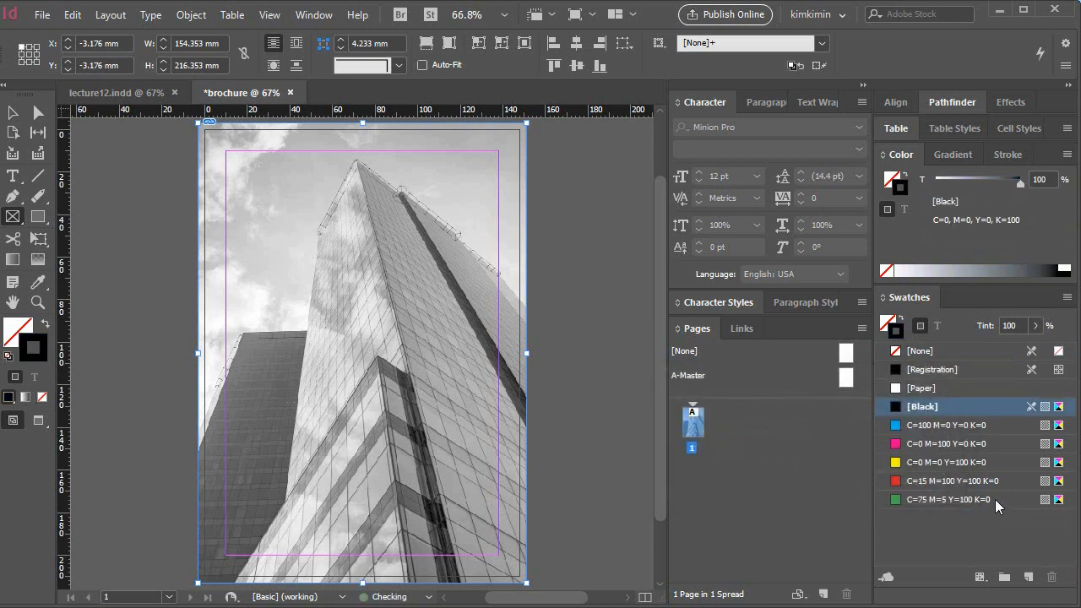
{"action": "left_click", "coordinate": [1052, 576]}
{"action": "left_click", "coordinate": [826, 483]}
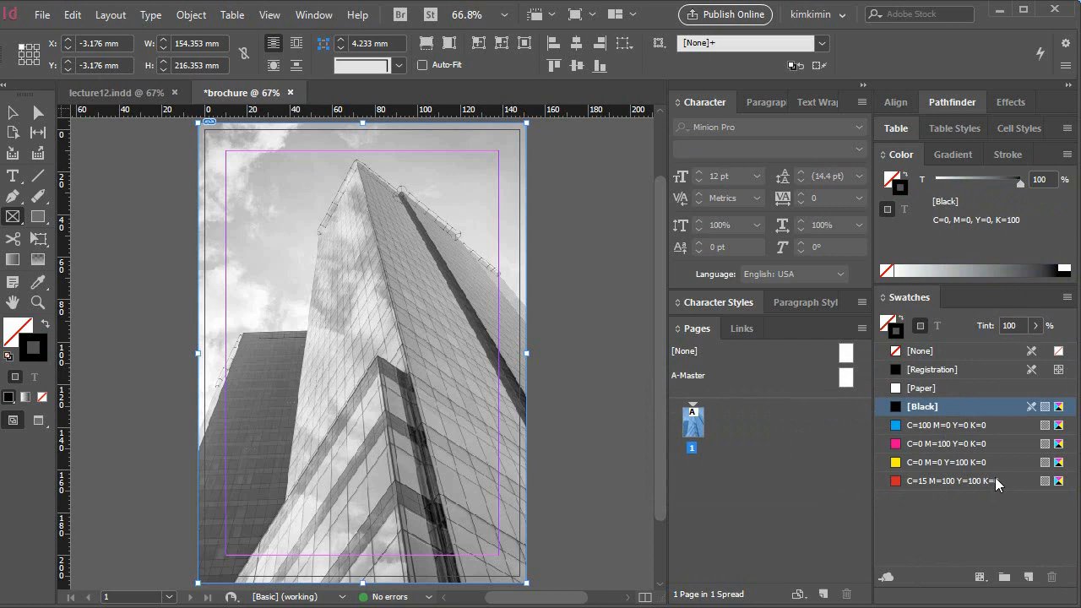
{"action": "left_click", "coordinate": [995, 479]}
{"action": "left_click", "coordinate": [1052, 577]}
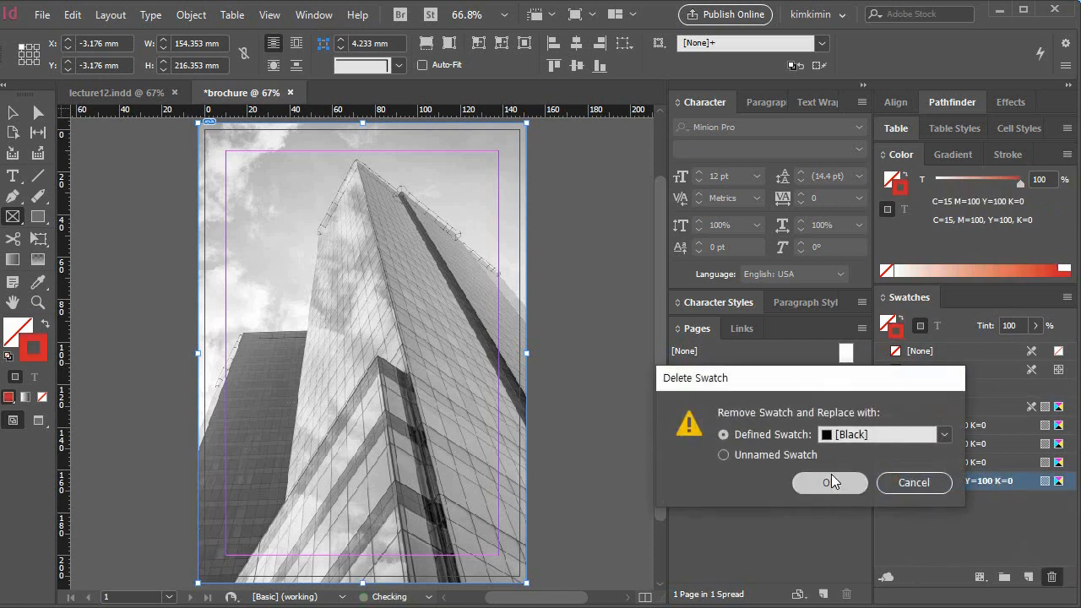
{"action": "left_click", "coordinate": [829, 479]}
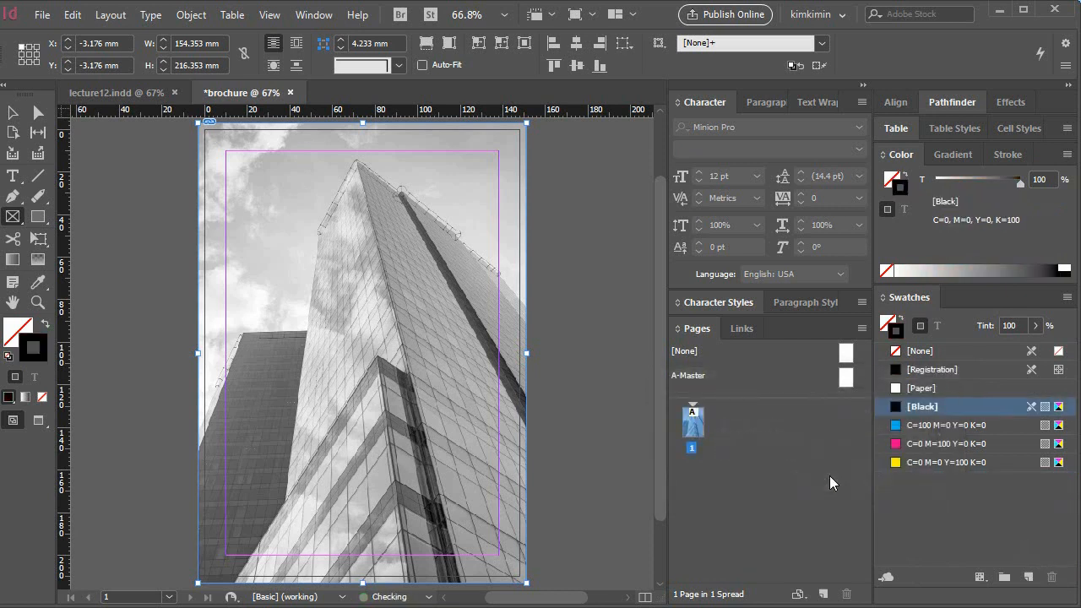
- Mix a red fill colour of C=20 M=92 Y=72 K=8 for the image frame
{"action": "left_click", "coordinate": [891, 179]}
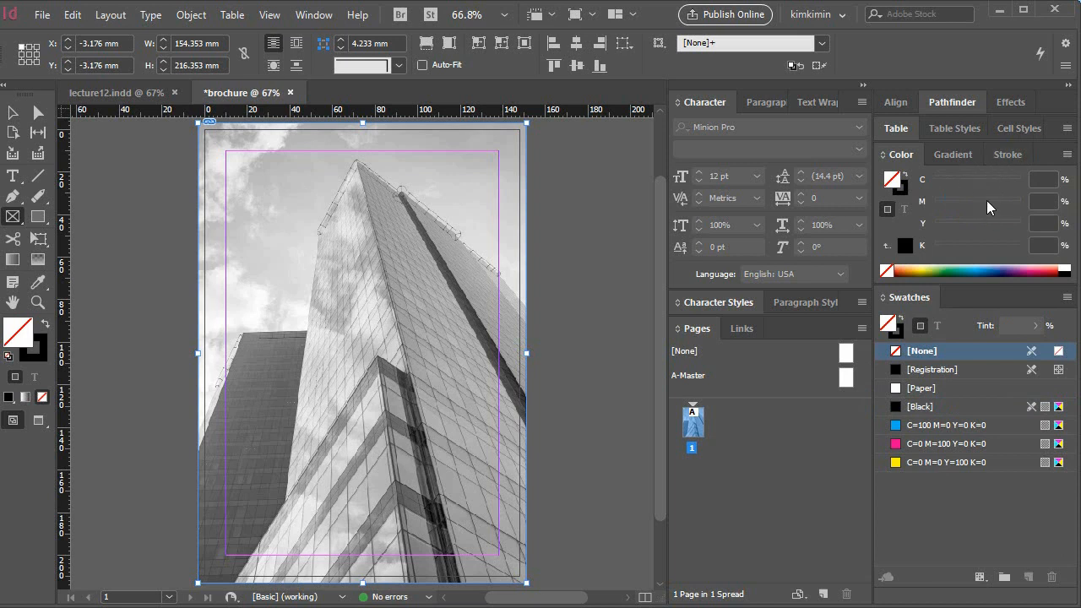
{"action": "left_click", "coordinate": [911, 239]}
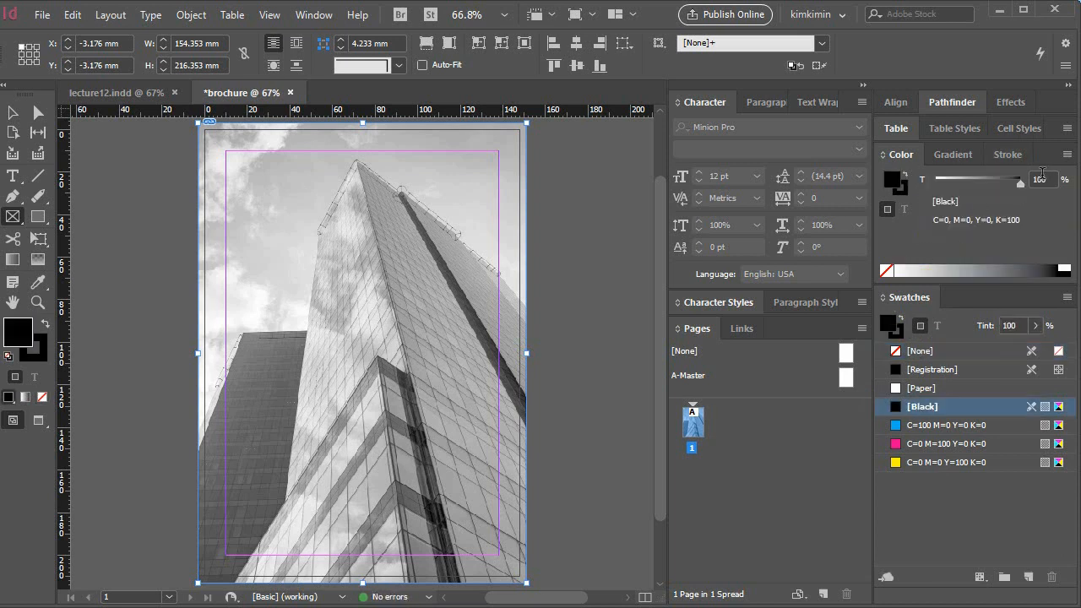
{"action": "left_click", "coordinate": [1078, 204]}
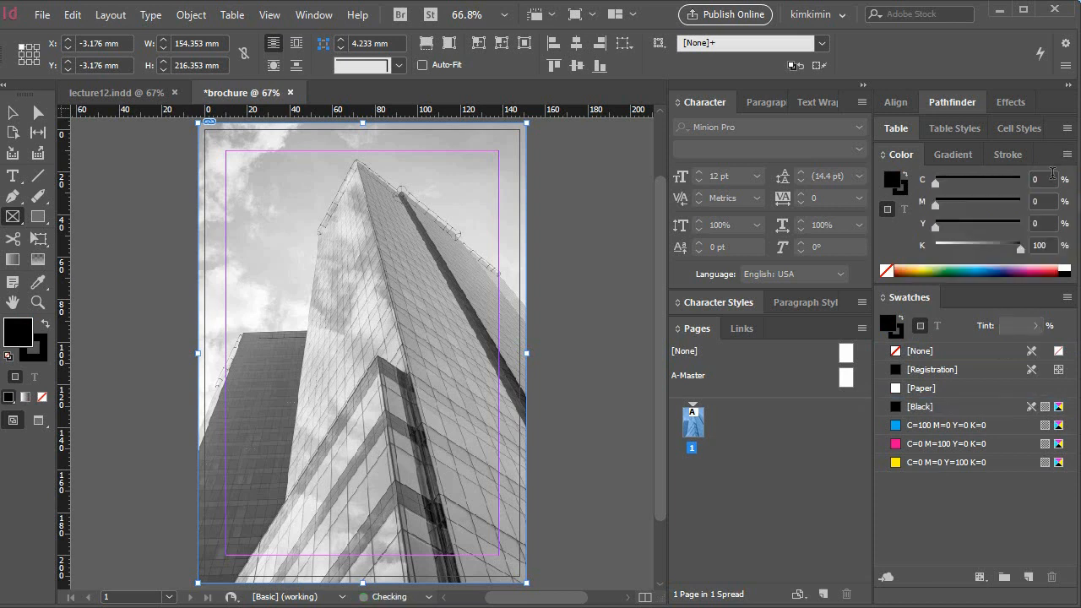
{"action": "left_click", "coordinate": [1042, 176]}
{"action": "left_click_drag", "start_coordinate": [1042, 176], "coordinate": [1011, 186]}
{"action": "type", "text": "20"}
{"action": "key", "text": "Tab"}
{"action": "type", "text": "92"}
{"action": "key", "text": "Tab"}
{"action": "type", "text": "72"}
{"action": "key", "text": "Tab"}
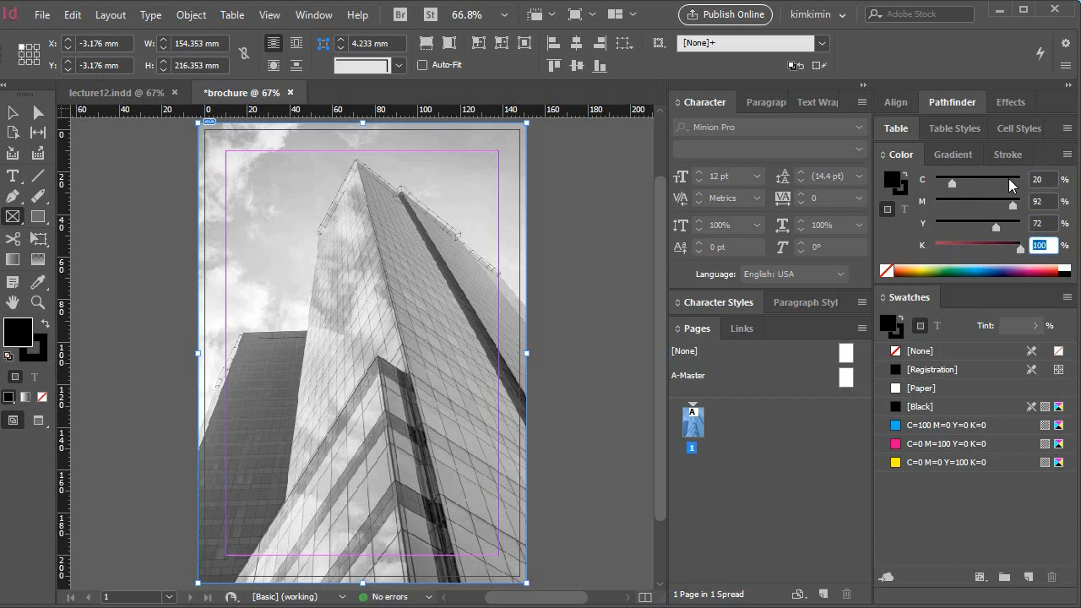
{"action": "type", "text": "8"}
{"action": "key", "text": "Return"}
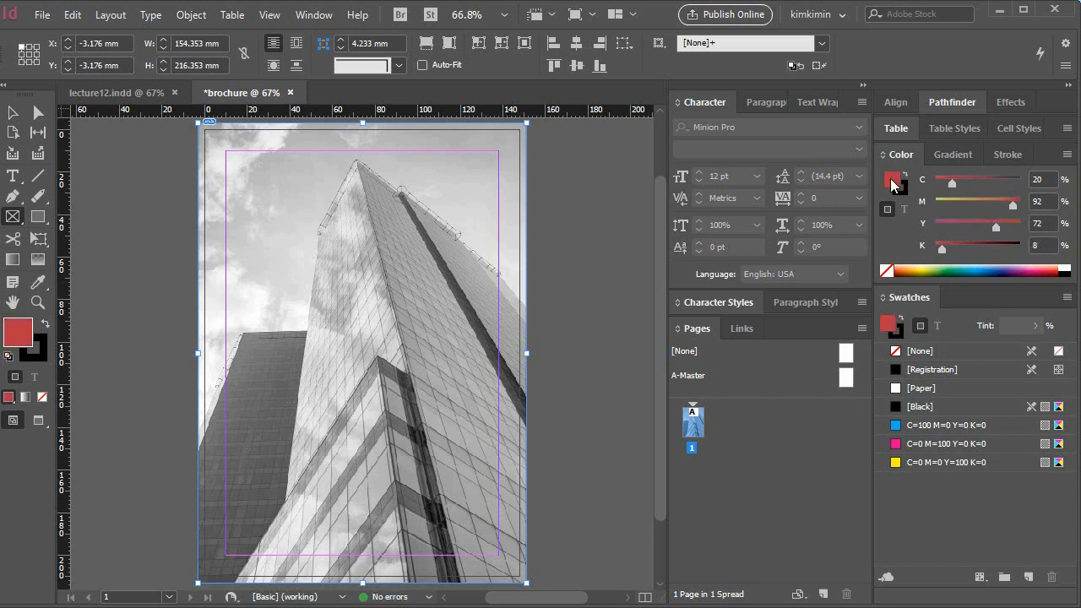
- Add the mixed red fill colour to the document's swatches and deselect the image frame
{"action": "right_click", "coordinate": [889, 182]}
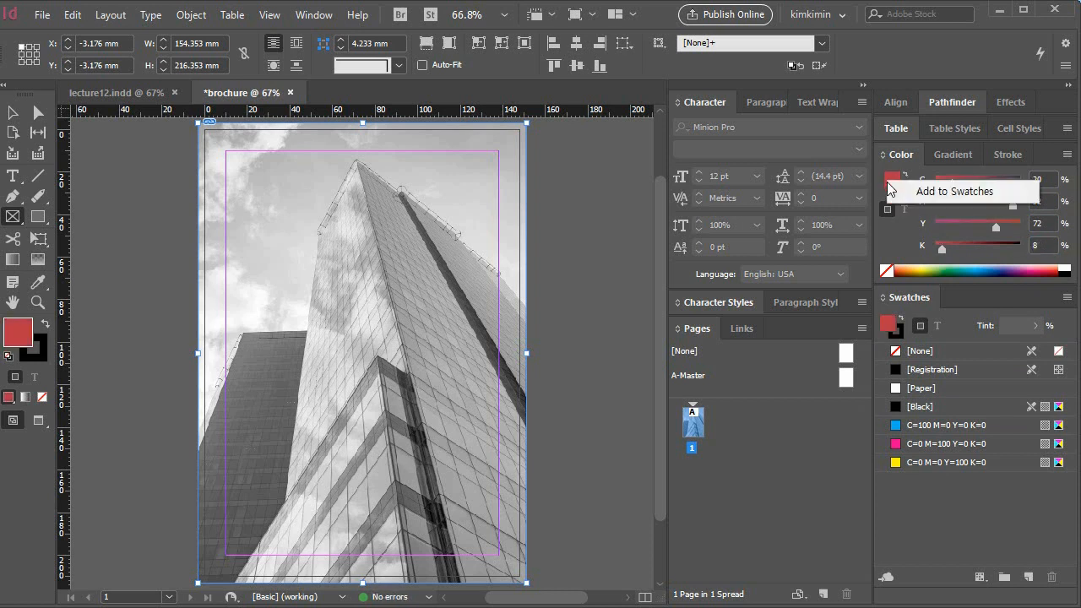
{"action": "left_click", "coordinate": [938, 192]}
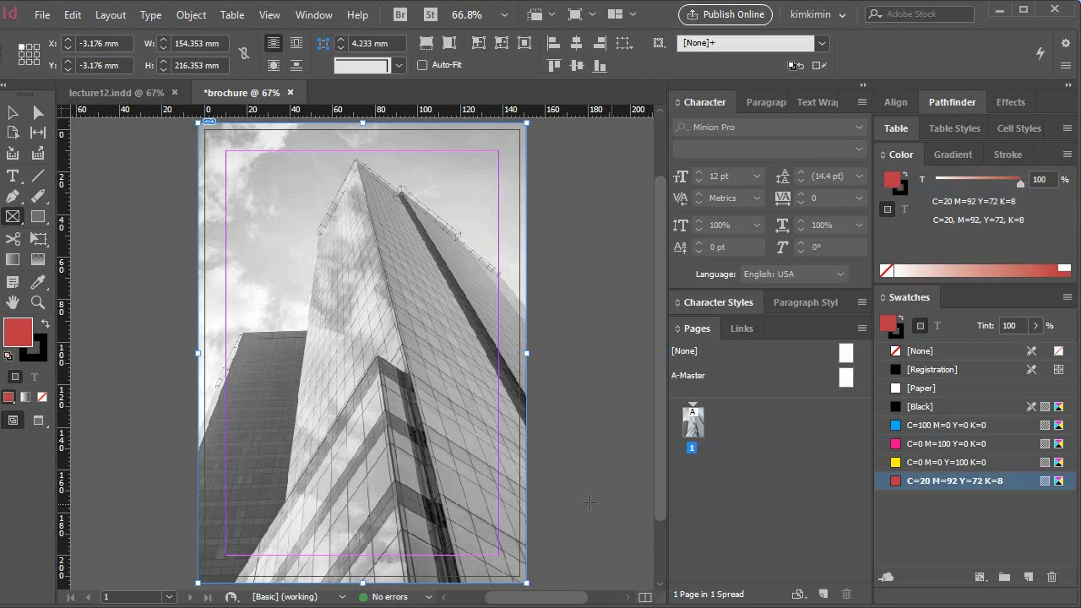
{"action": "left_click", "coordinate": [637, 508]}
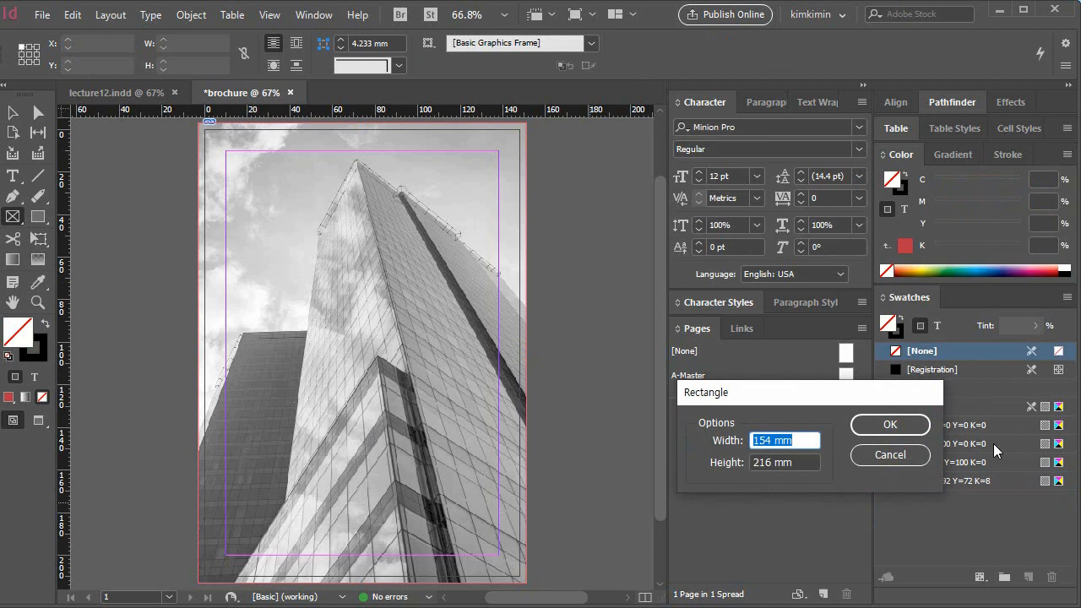
- Mix a dark grey fill colour of C=0 M=0 Y=0 K=90 with no stroke
{"action": "left_click", "coordinate": [915, 455]}
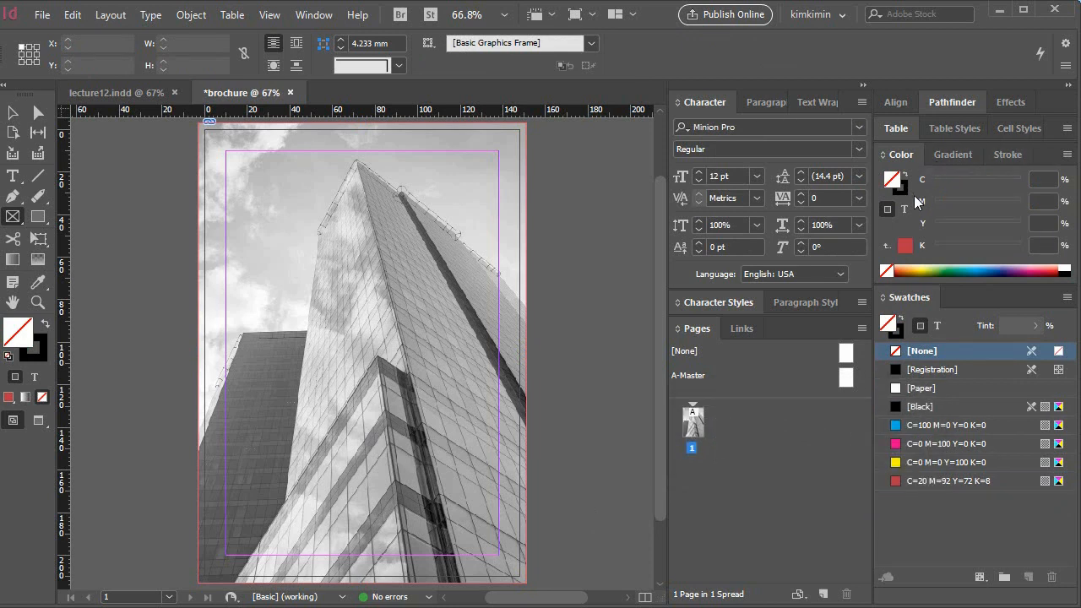
{"action": "left_click", "coordinate": [907, 173]}
{"action": "left_click", "coordinate": [1067, 154]}
{"action": "left_click", "coordinate": [1078, 203]}
{"action": "left_click", "coordinate": [1040, 245]}
{"action": "type", "text": "90"}
{"action": "key", "text": "Return"}
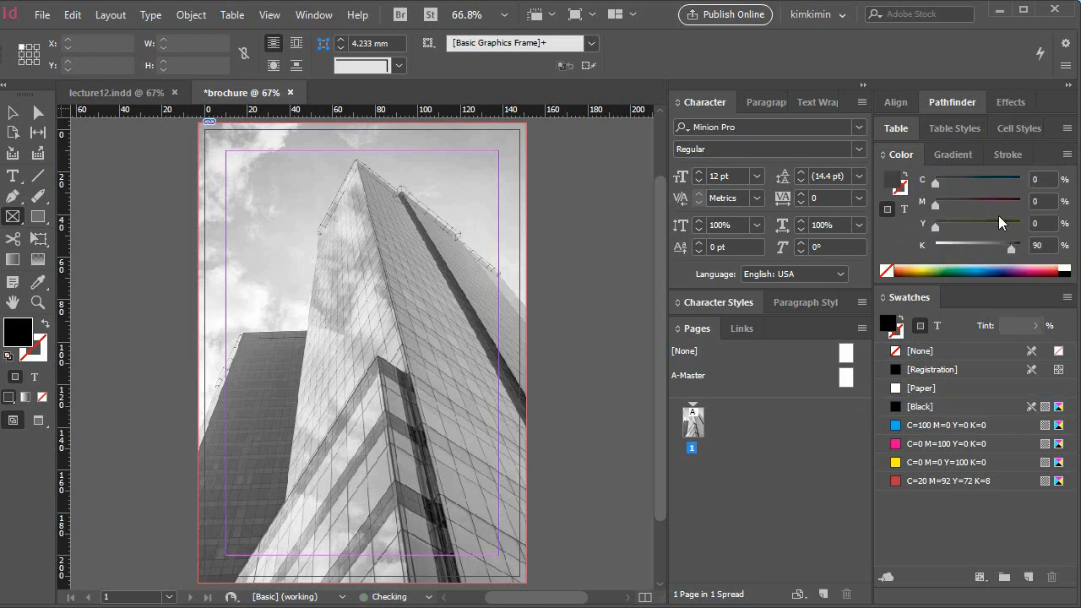
- Add the dark grey fill colour to the swatches and place it above the red C=20 M=92 Y=72 K=8 swatch
{"action": "right_click", "coordinate": [890, 183]}
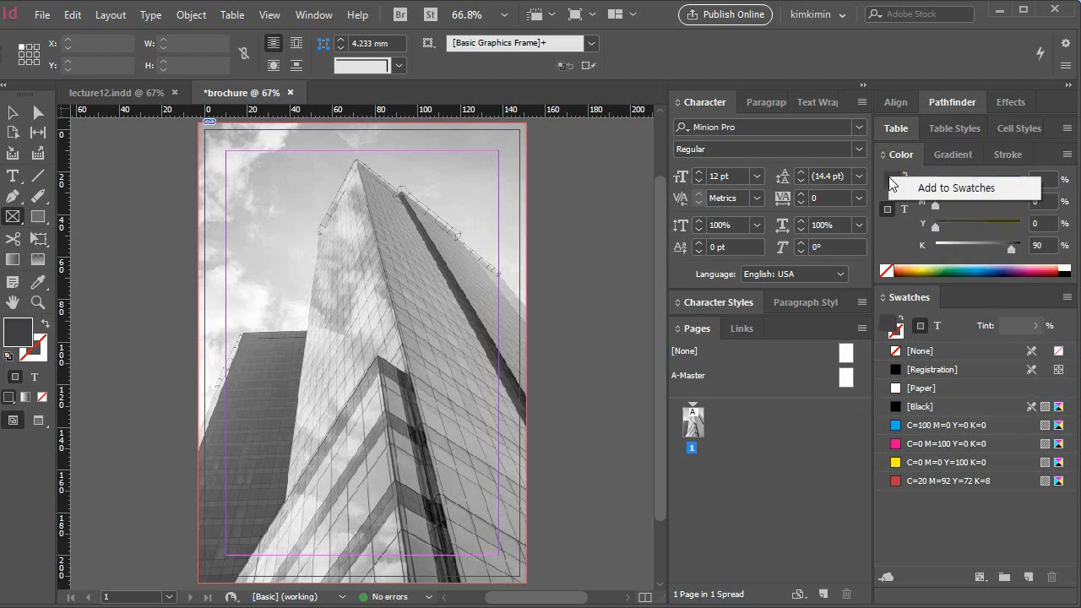
{"action": "left_click", "coordinate": [950, 187]}
{"action": "left_click_drag", "start_coordinate": [954, 499], "coordinate": [960, 482]}
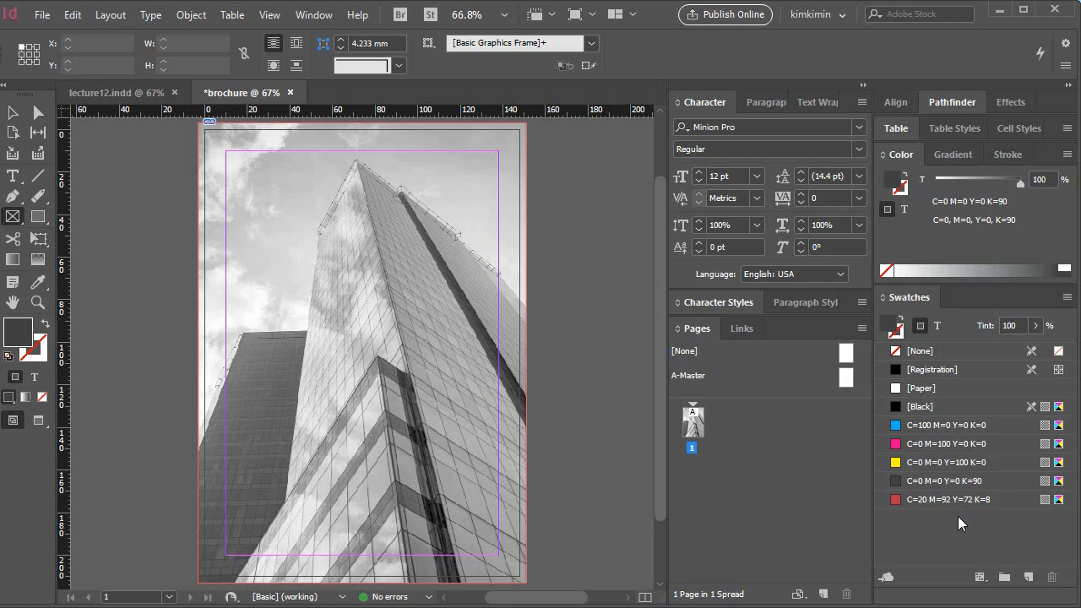
- Draw a rectangle about 52 x 72.5 mm in the lower-left bleed corner of the cover
{"action": "key", "text": "ctrl+d"}
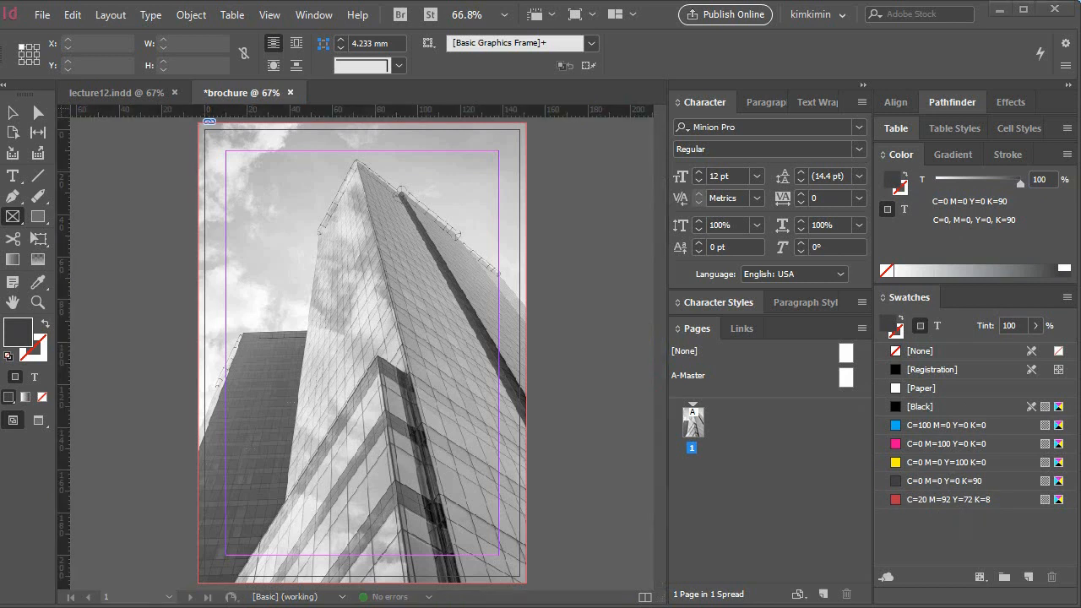
{"action": "left_click", "coordinate": [35, 213]}
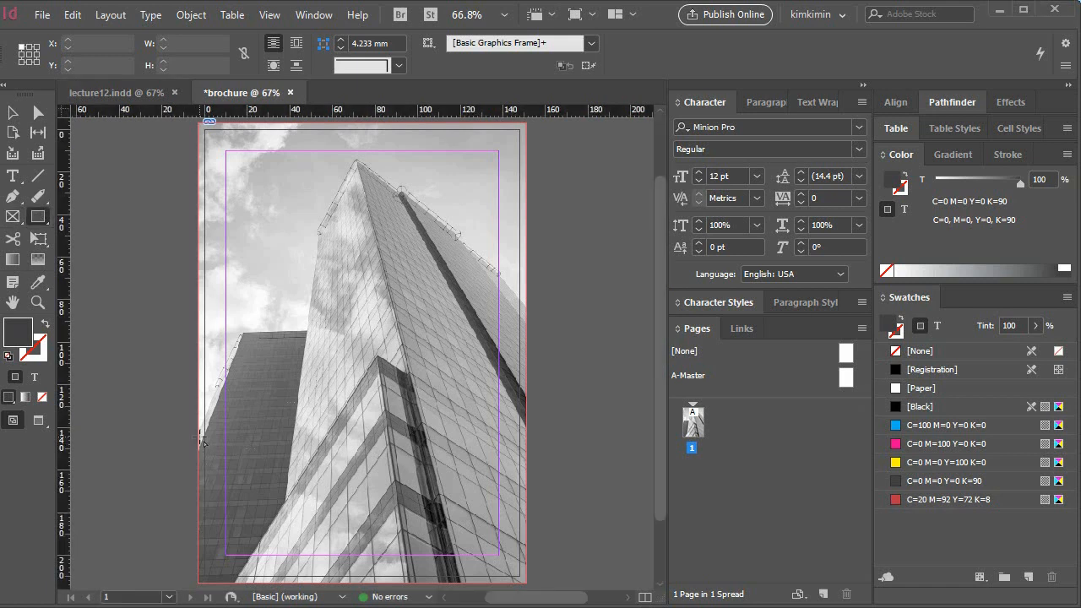
{"action": "left_click_drag", "start_coordinate": [197, 428], "coordinate": [310, 572]}
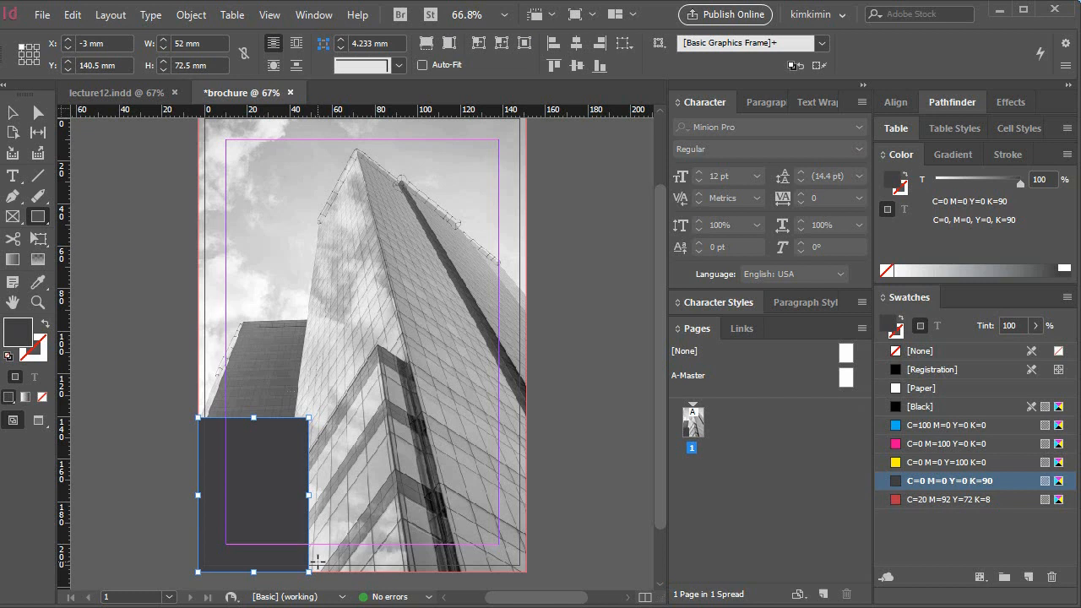
- Set the rectangle to Y 133 mm, width 85 mm and height 80 mm, and fill it with the C=20 M=92 Y=72 K=8 red
{"action": "left_click", "coordinate": [127, 65]}
{"action": "type", "text": "1"}
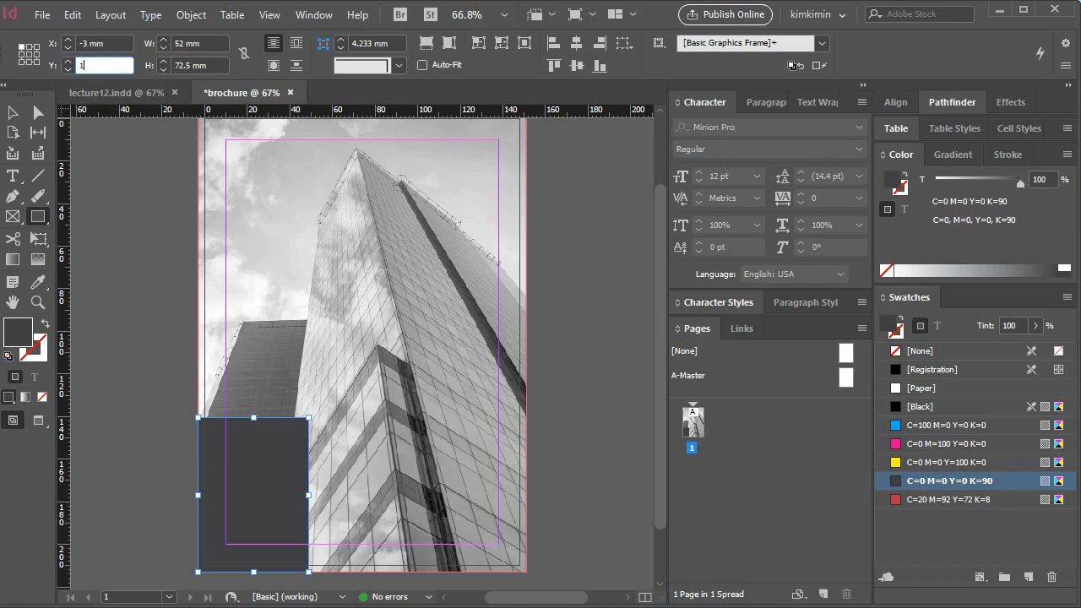
{"action": "type", "text": "33"}
{"action": "key", "text": "Tab"}
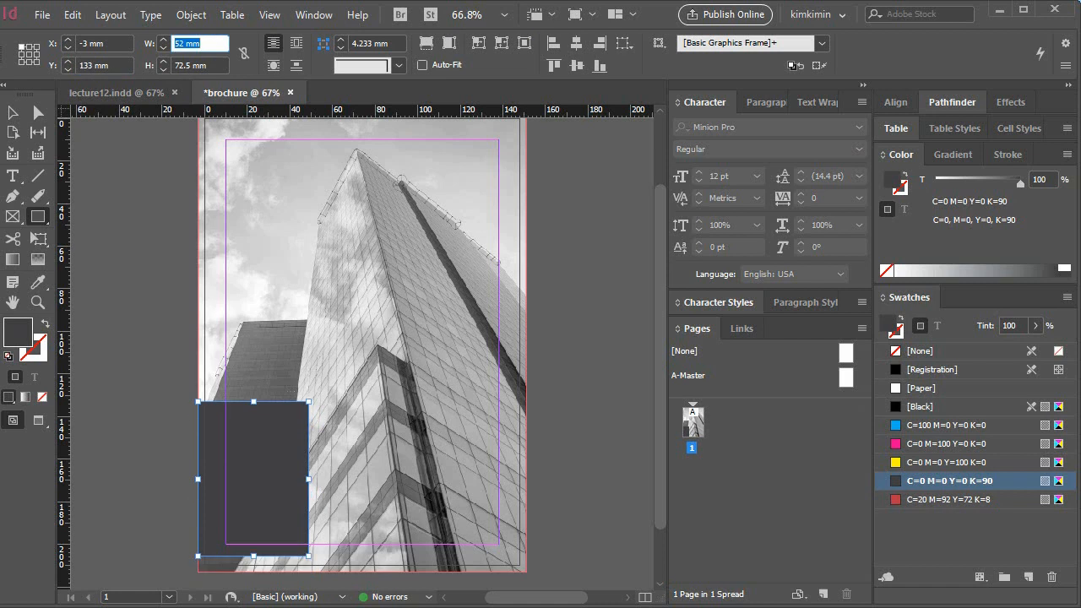
{"action": "type", "text": "8"}
{"action": "key", "text": "Tab"}
{"action": "type", "text": "80"}
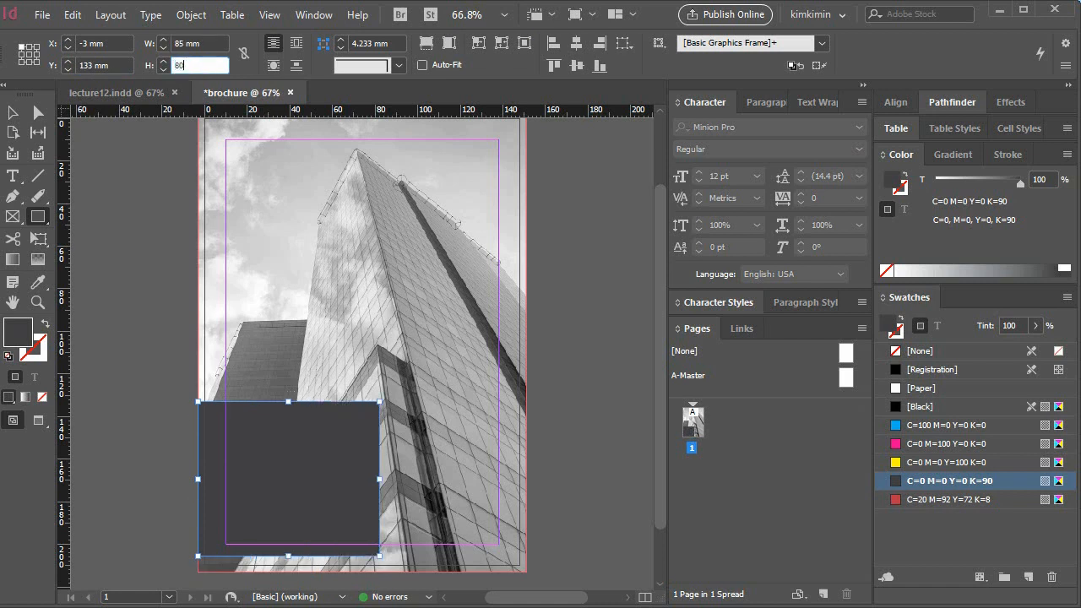
{"action": "key", "text": "Return"}
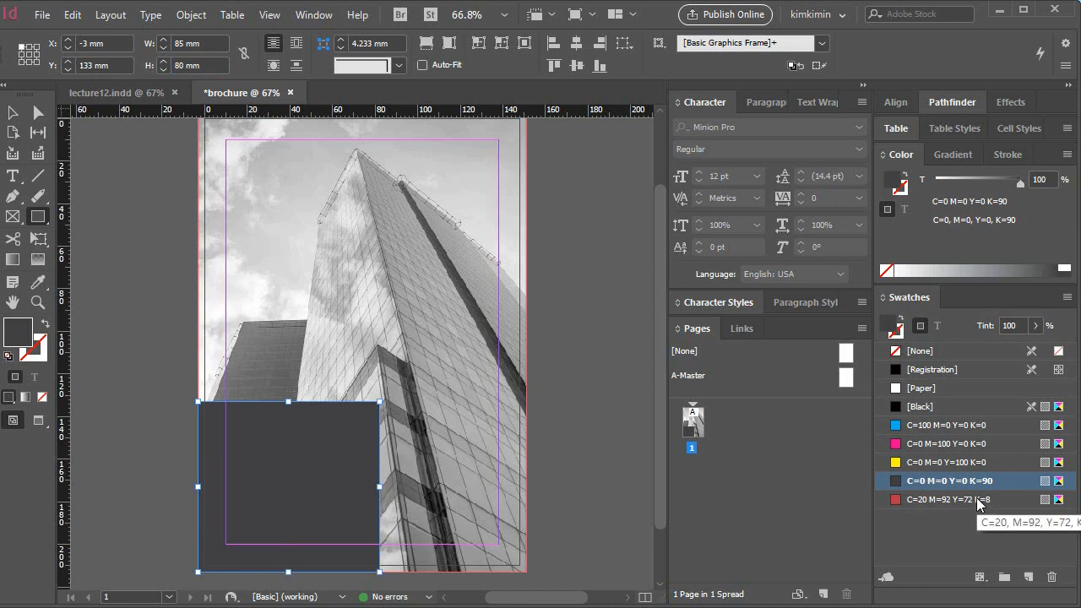
{"action": "left_click", "coordinate": [978, 504]}
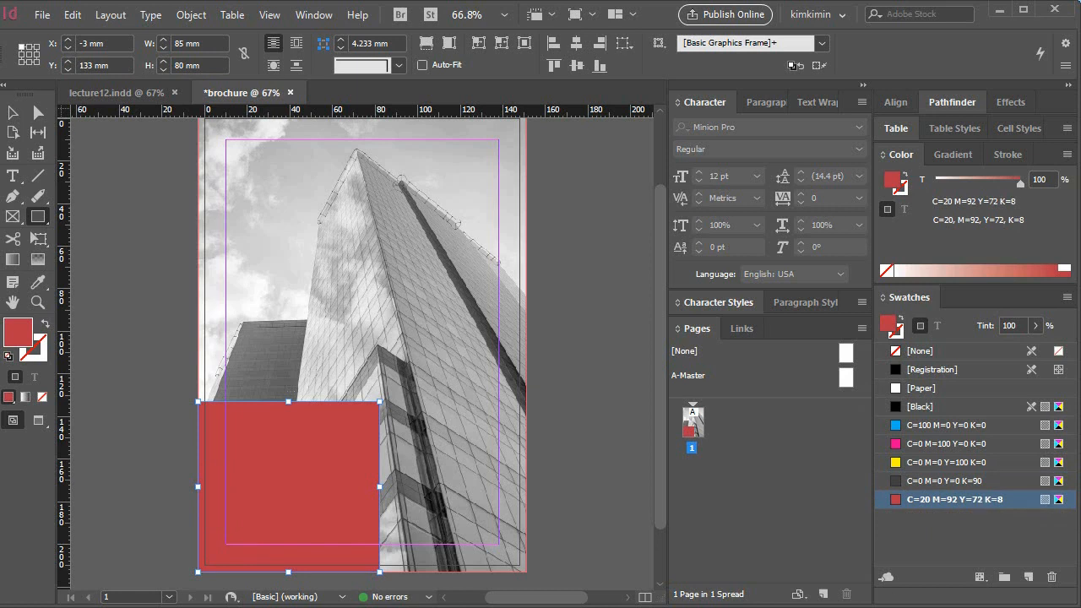
{"action": "left_click", "coordinate": [294, 391]}
- Activate the Polygon tool for the cover's upper-left area and swap the fill and stroke of the selected red rectangle
{"action": "left_click", "coordinate": [38, 302]}
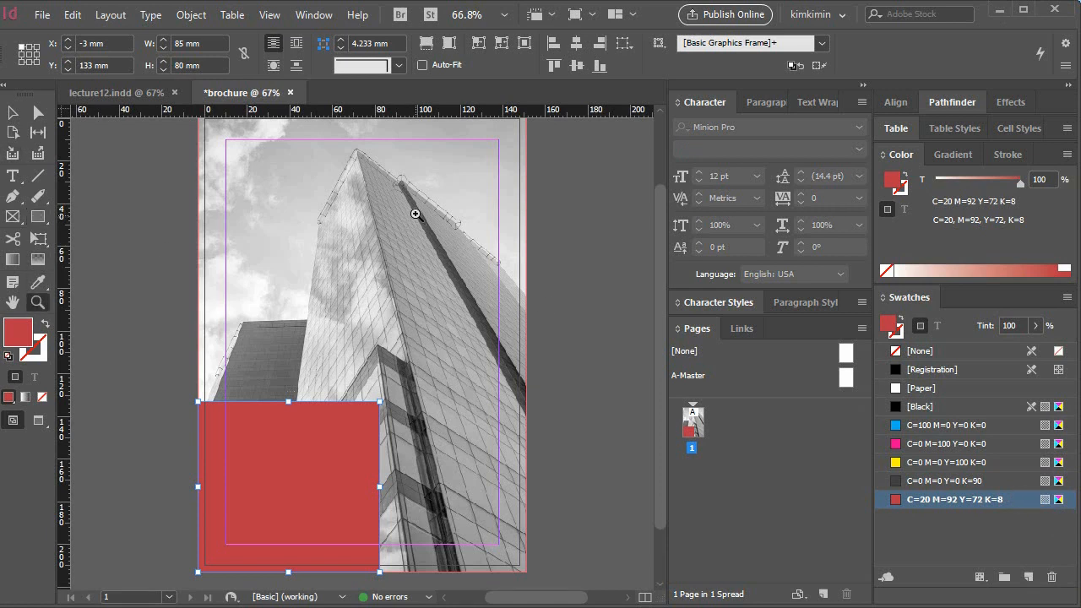
{"action": "key", "text": "ctrl+d"}
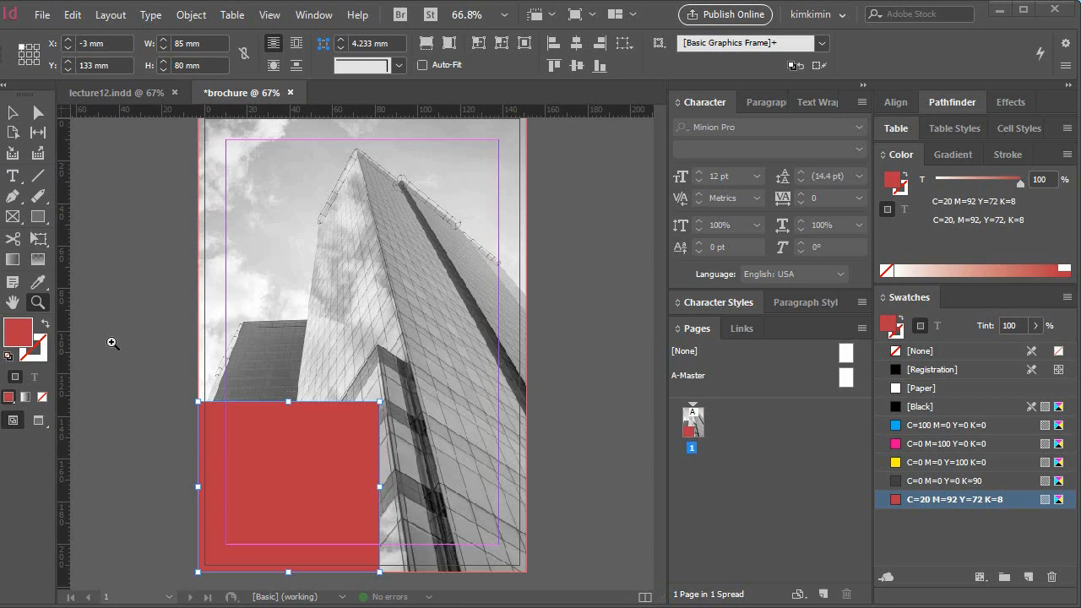
{"action": "left_click", "coordinate": [258, 164]}
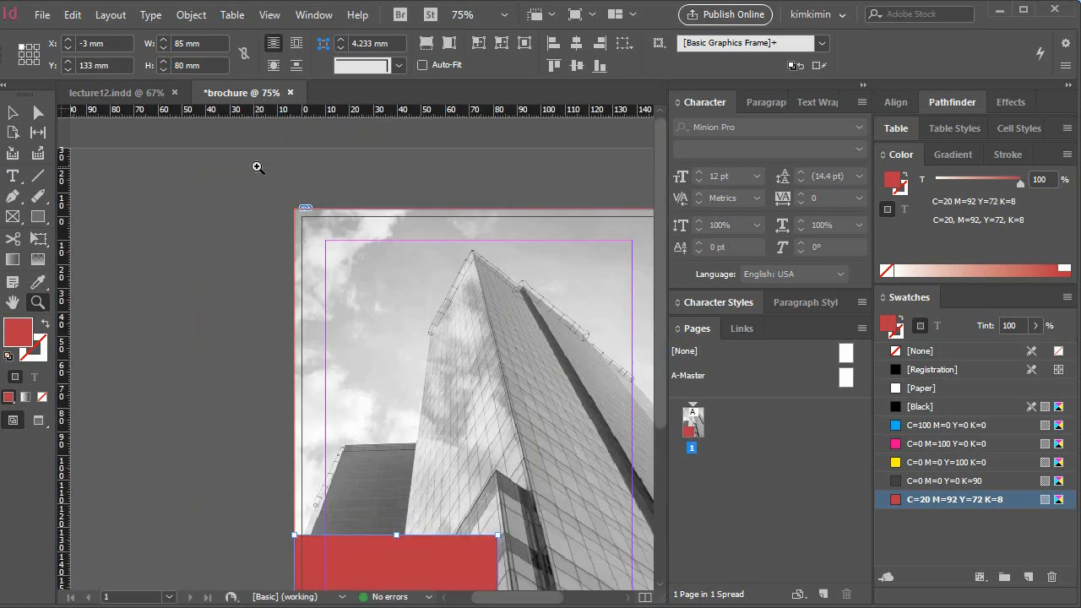
{"action": "left_click", "coordinate": [380, 280]}
{"action": "left_click", "coordinate": [313, 335]}
{"action": "left_click", "coordinate": [439, 357]}
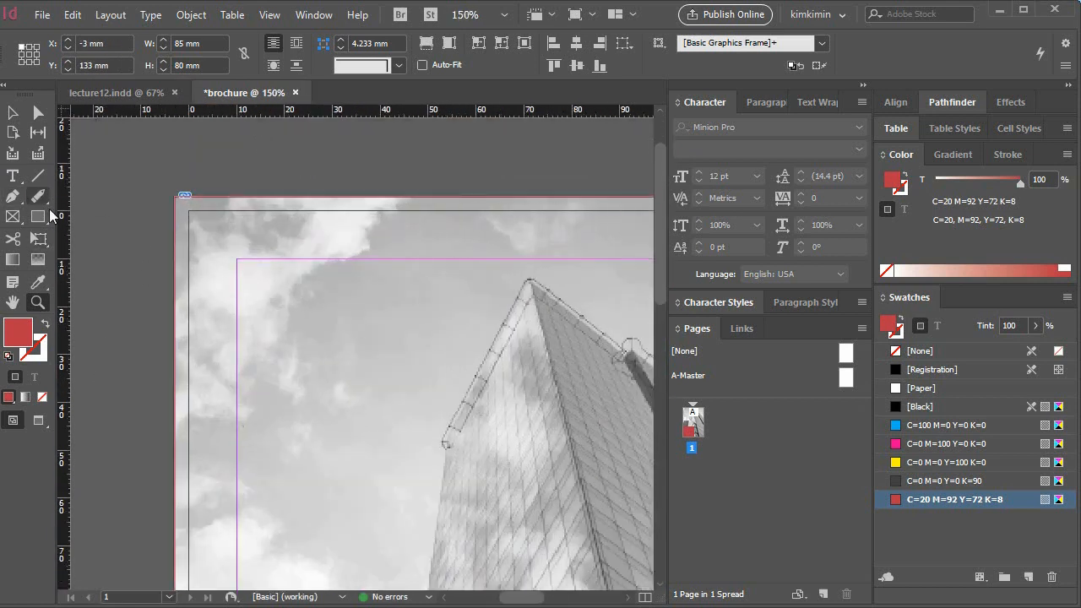
{"action": "left_click", "coordinate": [39, 219]}
{"action": "left_click", "coordinate": [39, 219]}
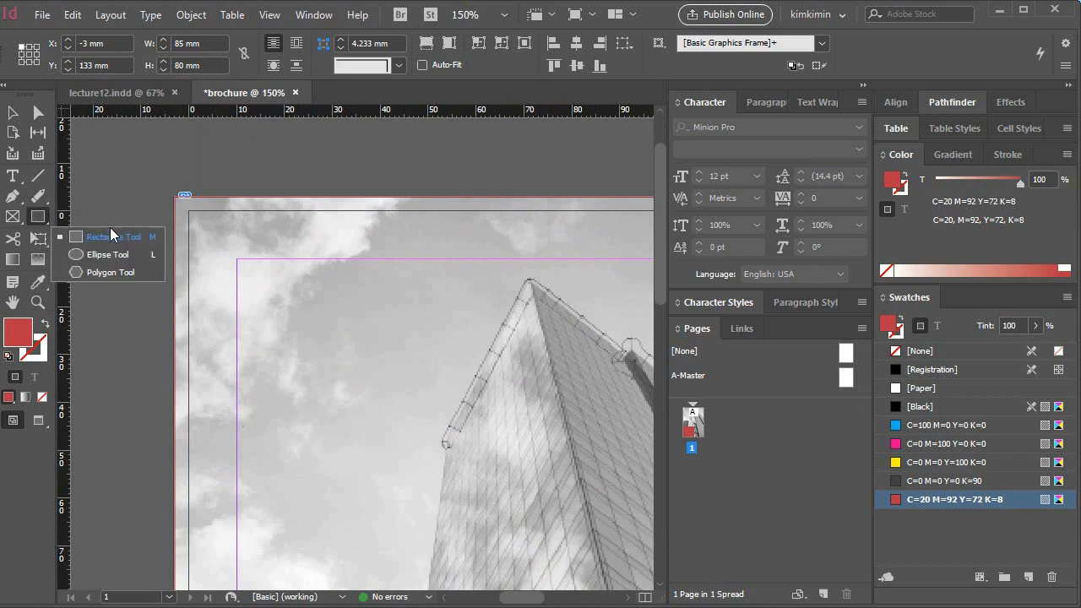
{"action": "left_click", "coordinate": [110, 272]}
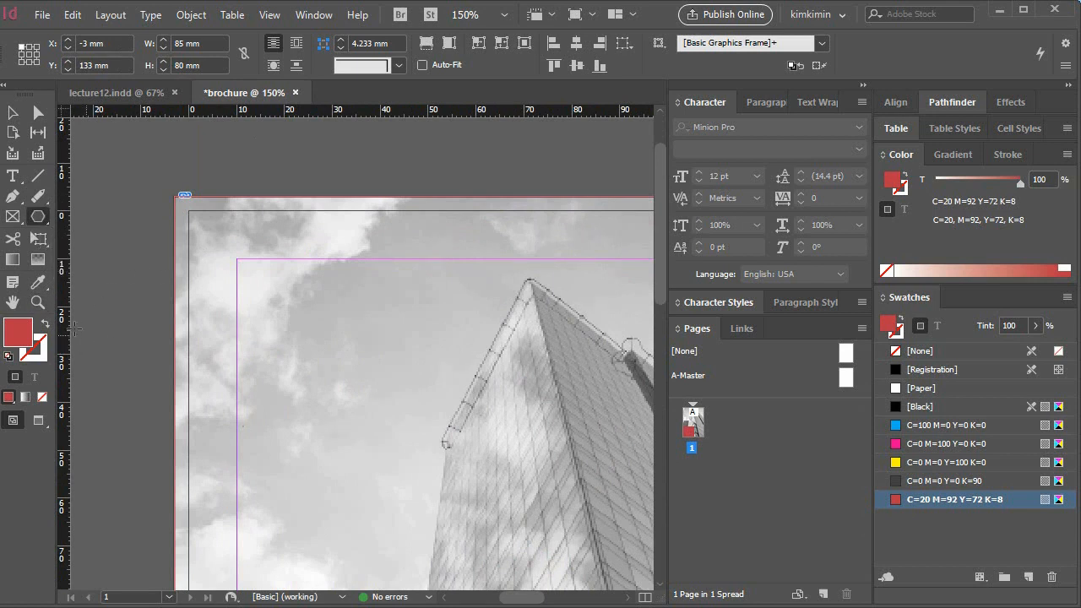
{"action": "left_click", "coordinate": [46, 324]}
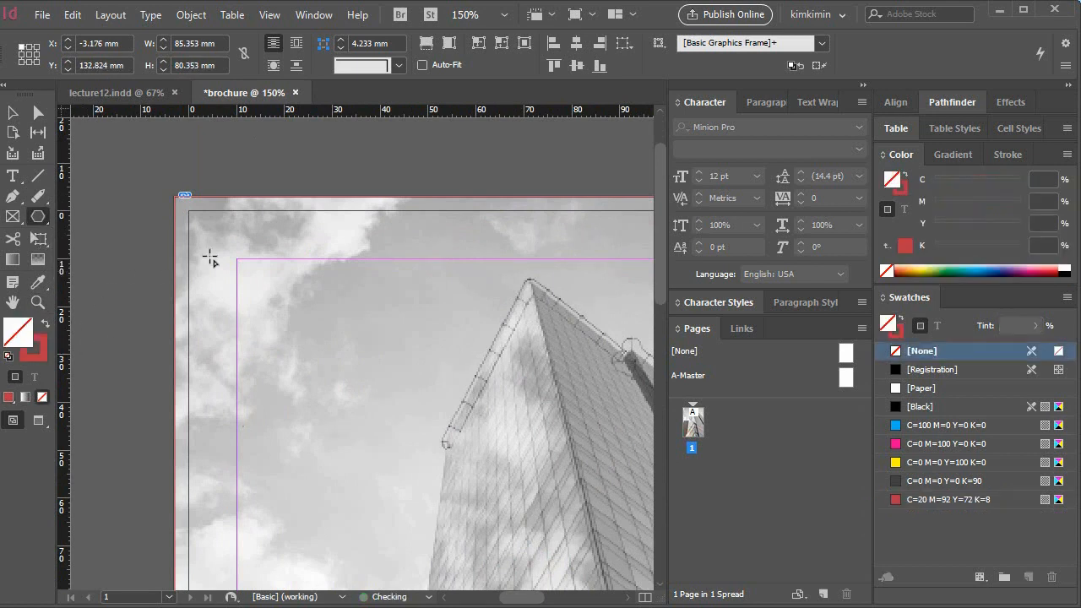
- Align the selected rectangle's stroke to the inside and set its weight to 2 pt
{"action": "left_click", "coordinate": [1008, 154]}
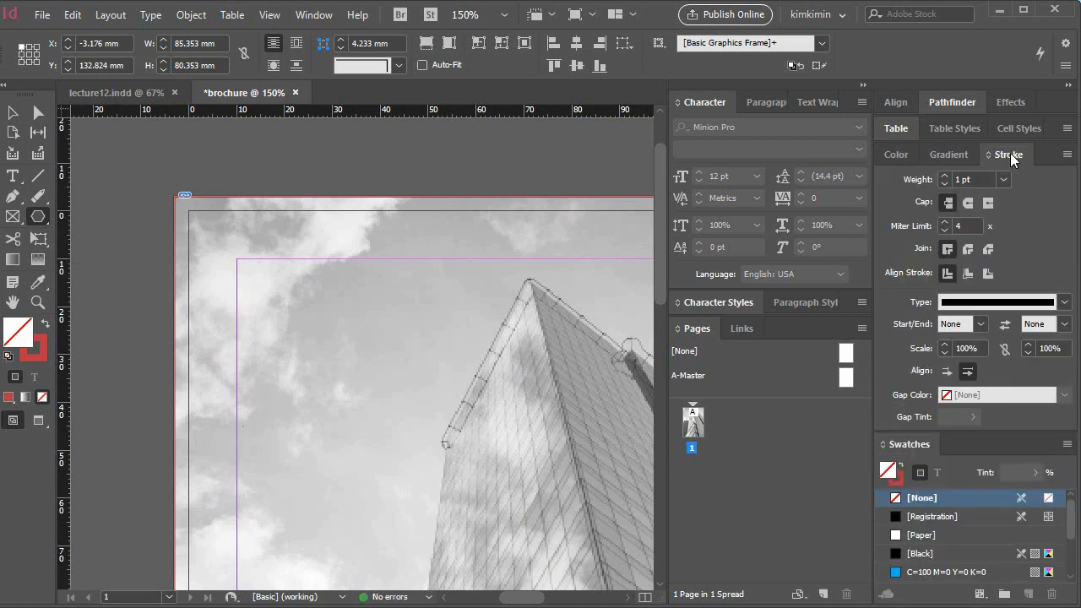
{"action": "left_click", "coordinate": [968, 272]}
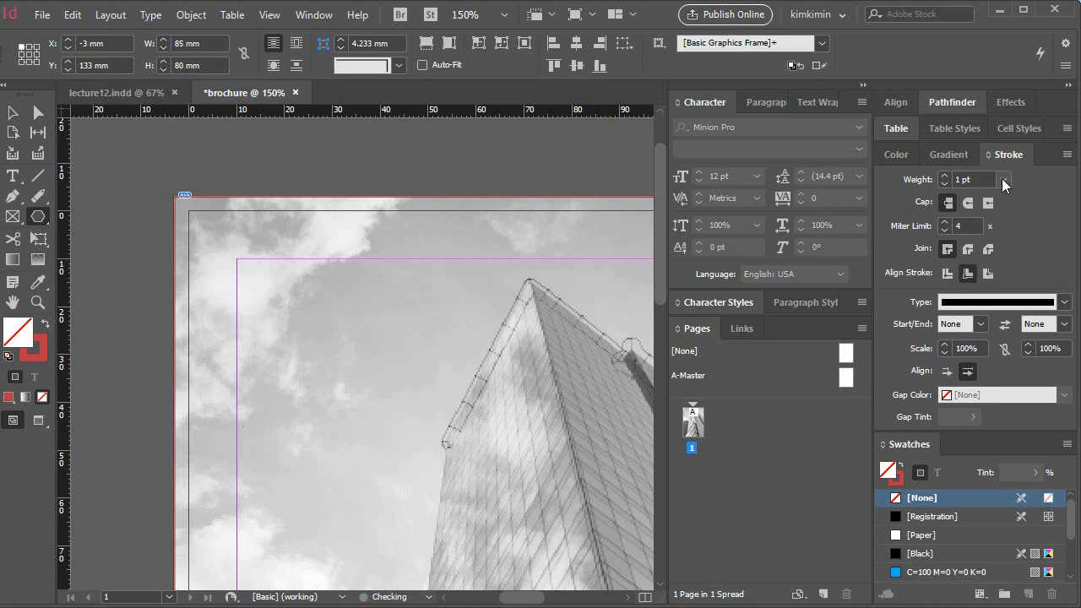
{"action": "left_click", "coordinate": [1002, 179]}
{"action": "left_click", "coordinate": [991, 284]}
- Draw a hexagon about 12 x 10.4 mm near the upper-left margin corner, with its dark grey fill swapped to an inside-aligned stroke
{"action": "left_click_drag", "start_coordinate": [272, 274], "coordinate": [329, 323]}
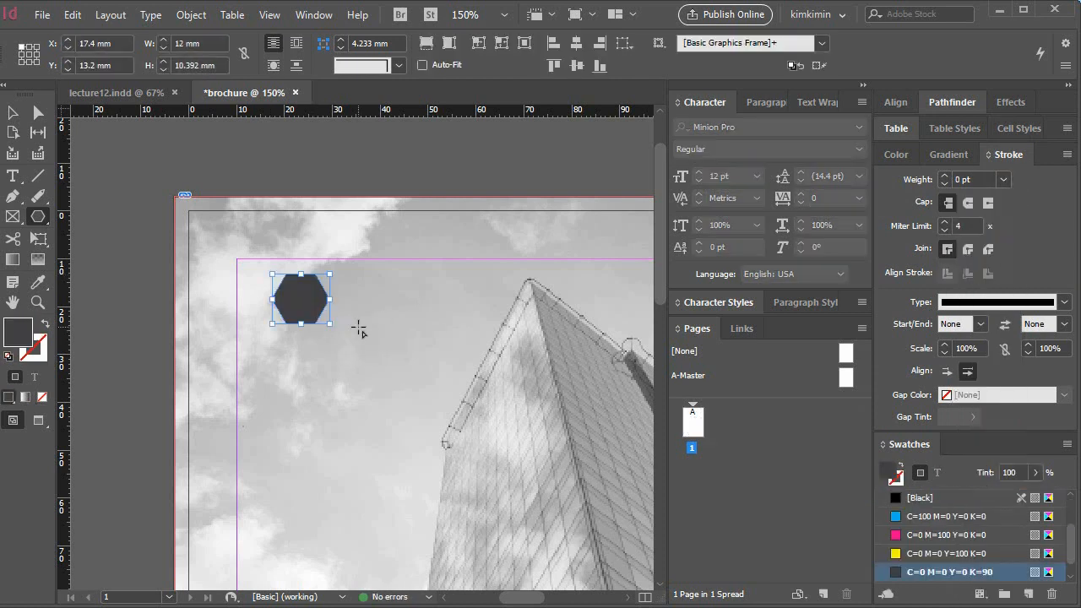
{"action": "left_click", "coordinate": [45, 329]}
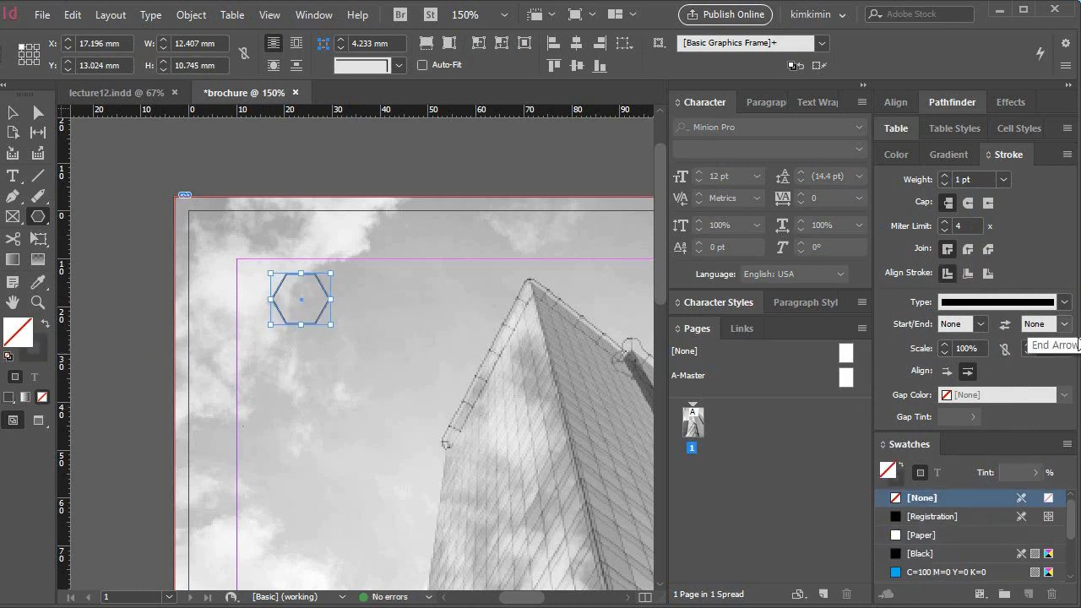
{"action": "left_click", "coordinate": [964, 278]}
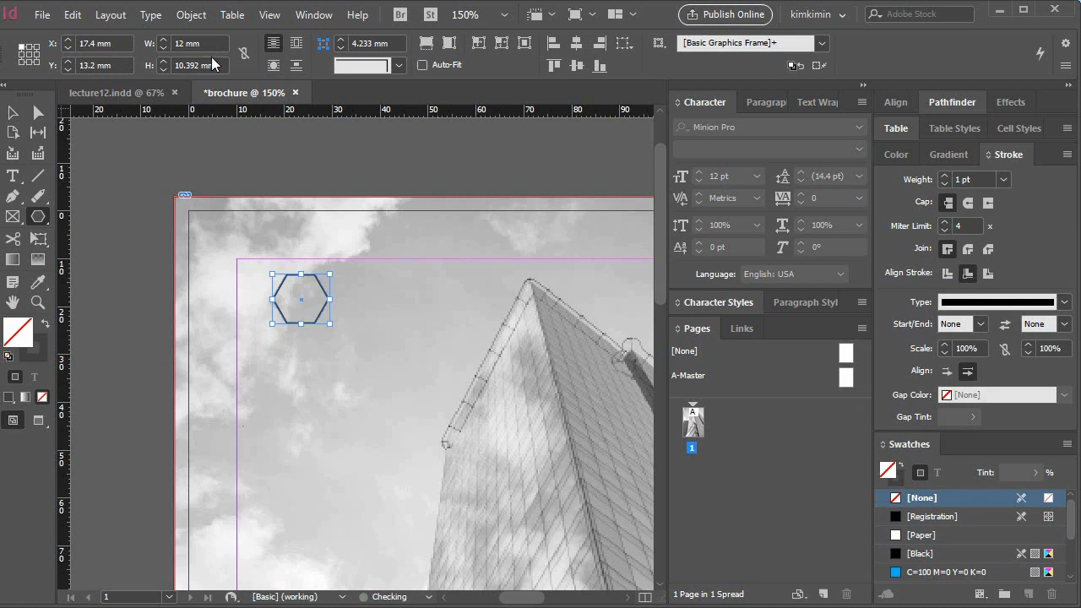
- Resize the hexagon to 7 mm wide and 7 mm high
{"action": "left_click", "coordinate": [193, 43]}
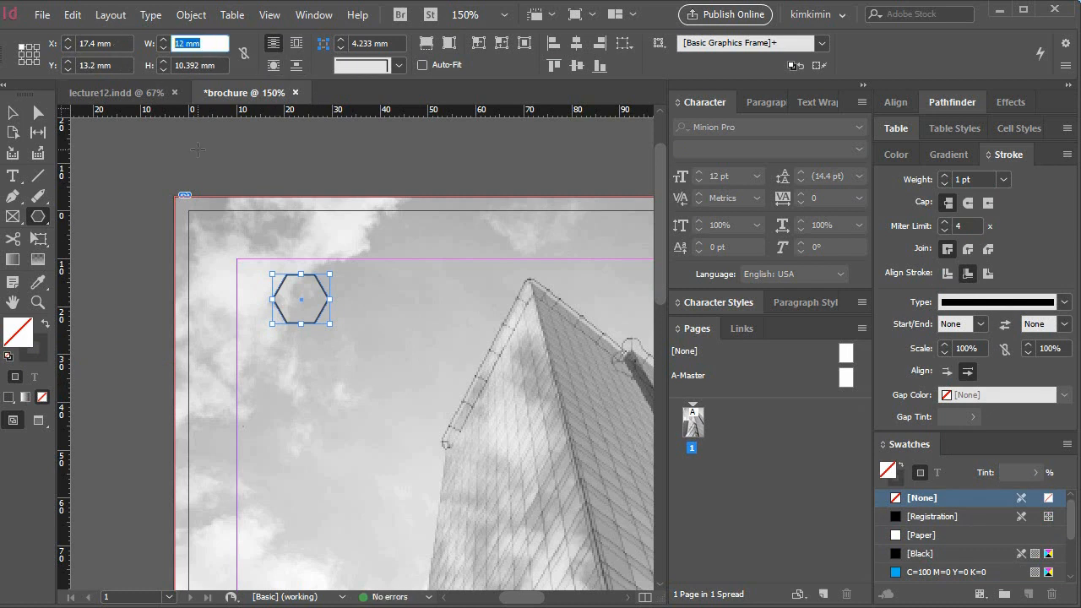
{"action": "type", "text": "7"}
{"action": "key", "text": "Tab"}
{"action": "type", "text": "7"}
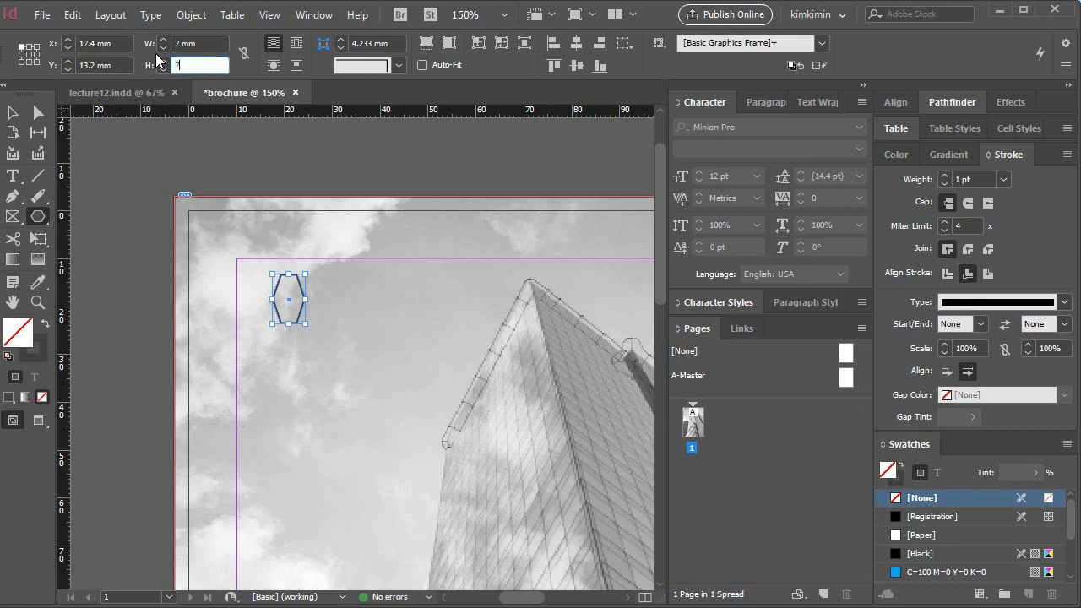
{"action": "key", "text": "Return"}
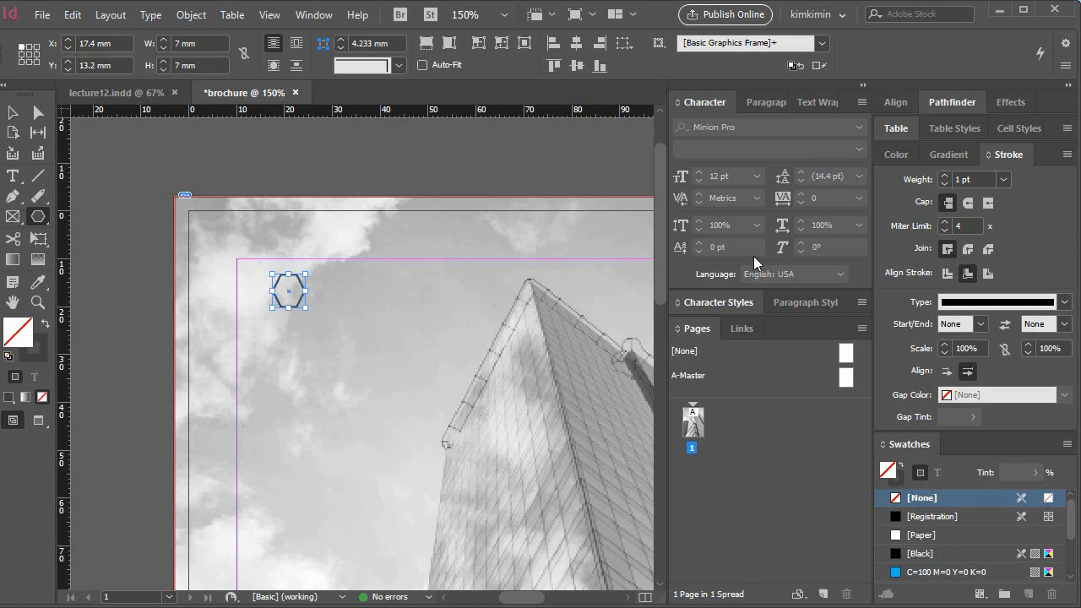
- Set the hexagon's stroke to 2 pt in the C=20 M=92 Y=72 K=8 red
{"action": "left_click", "coordinate": [1003, 179]}
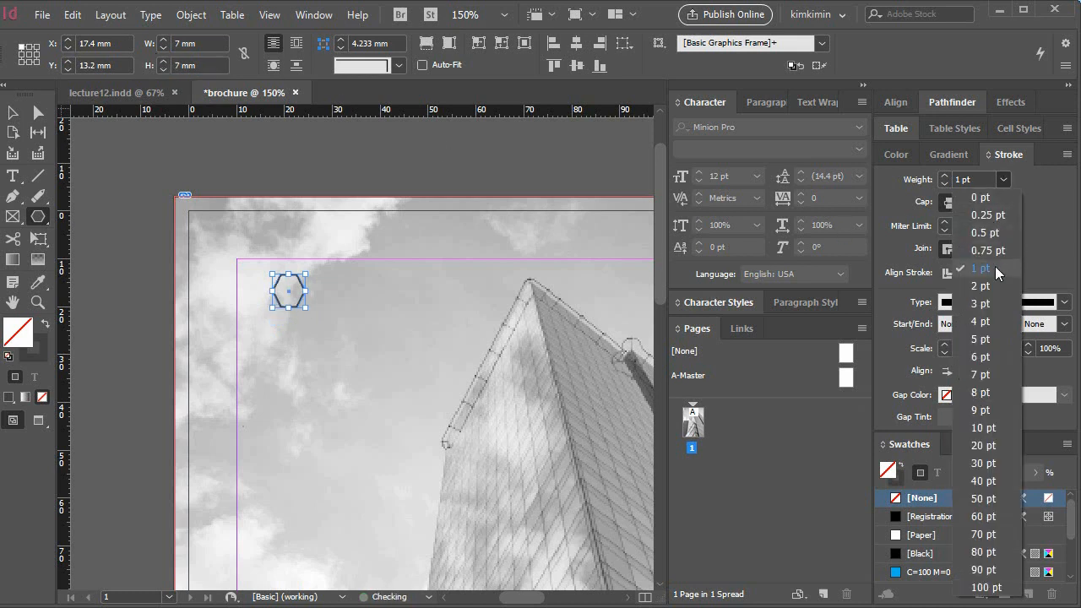
{"action": "left_click", "coordinate": [994, 286]}
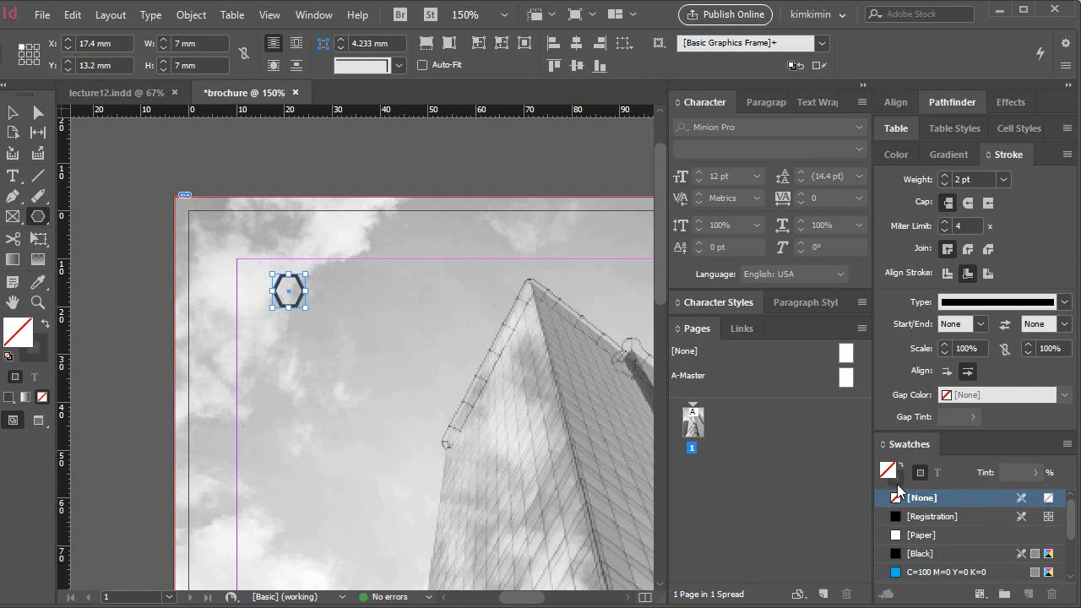
{"action": "scroll", "coordinate": [942, 498], "scroll_direction": "down", "scroll_amount": 3}
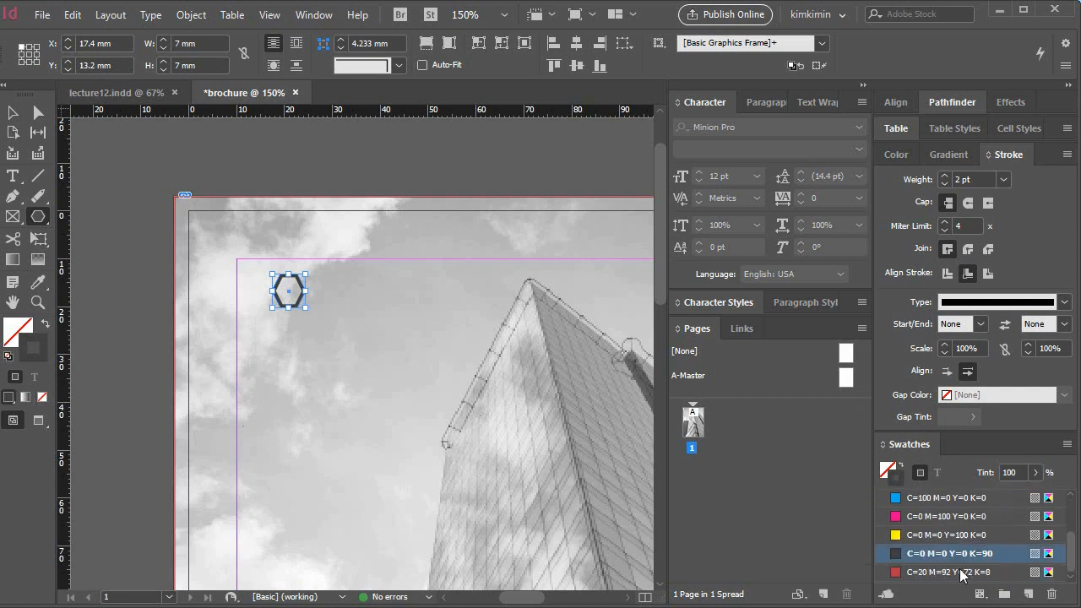
{"action": "left_click", "coordinate": [963, 574]}
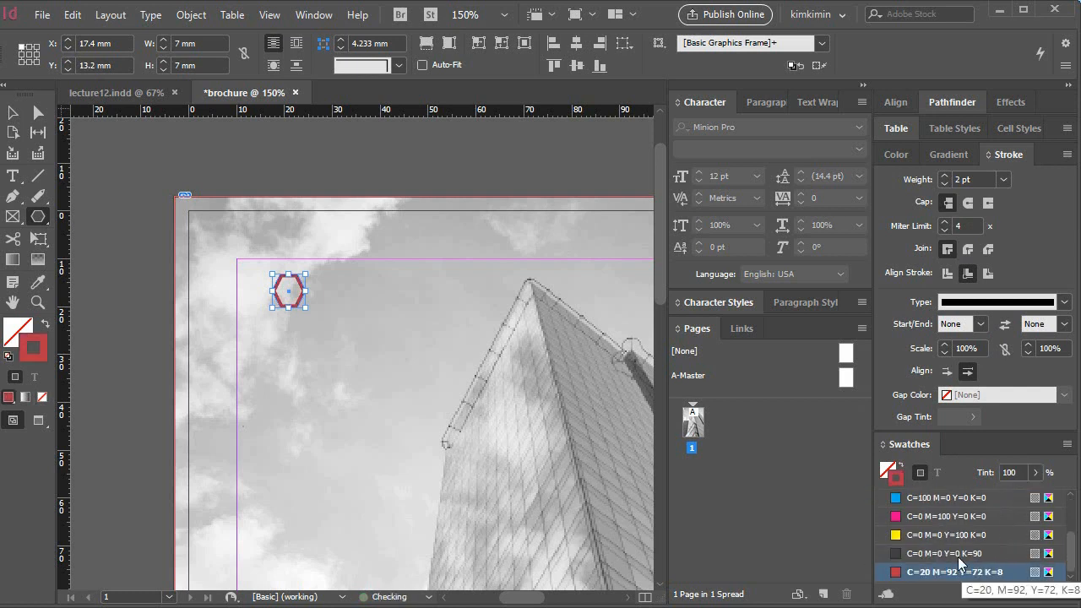
- Move the hexagon into the upper-left margin corner at X 10 mm, Y 10 mm
{"action": "left_click", "coordinate": [37, 302]}
{"action": "left_click", "coordinate": [310, 318]}
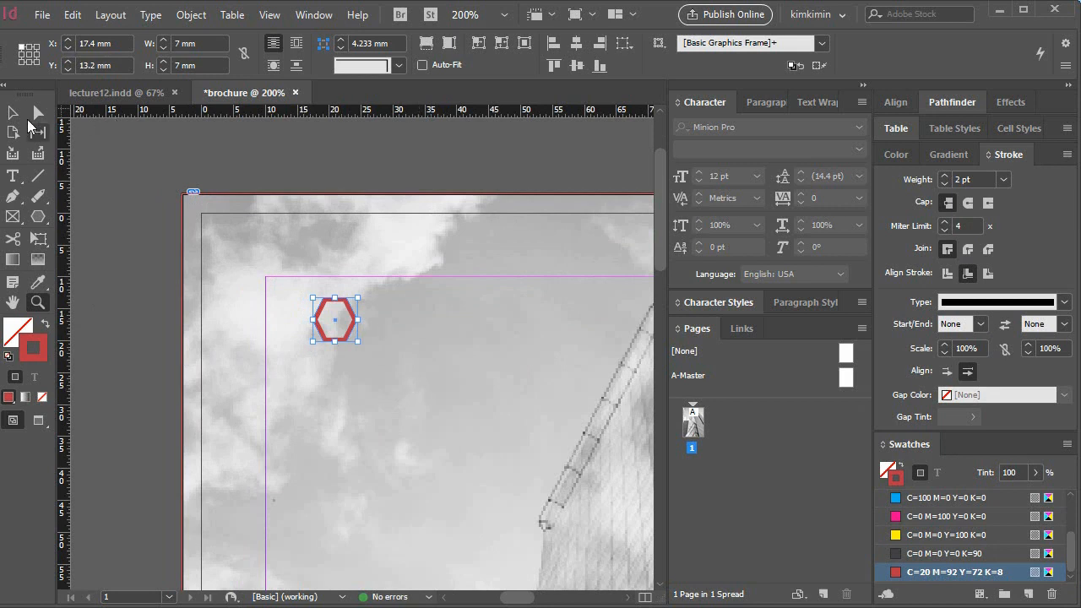
{"action": "left_click", "coordinate": [12, 112]}
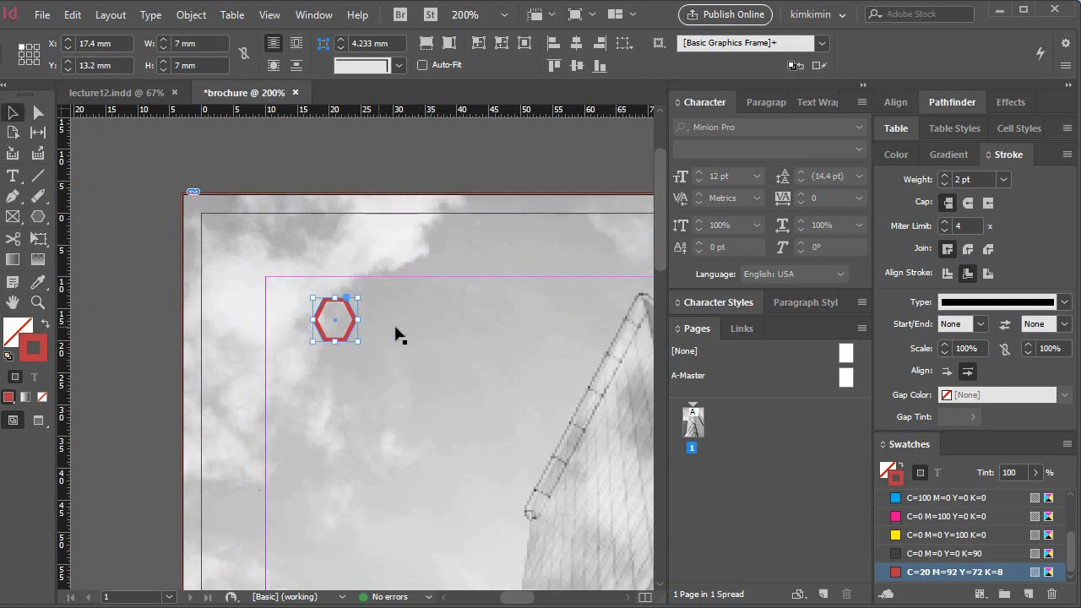
{"action": "left_click", "coordinate": [354, 338]}
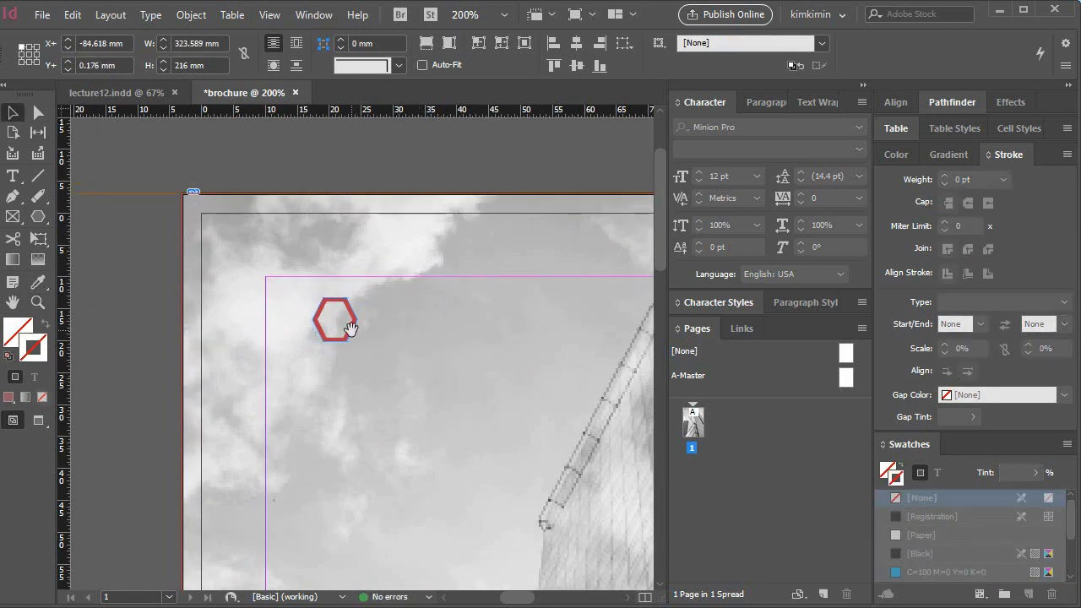
{"action": "left_click_drag", "start_coordinate": [334, 321], "coordinate": [287, 301]}
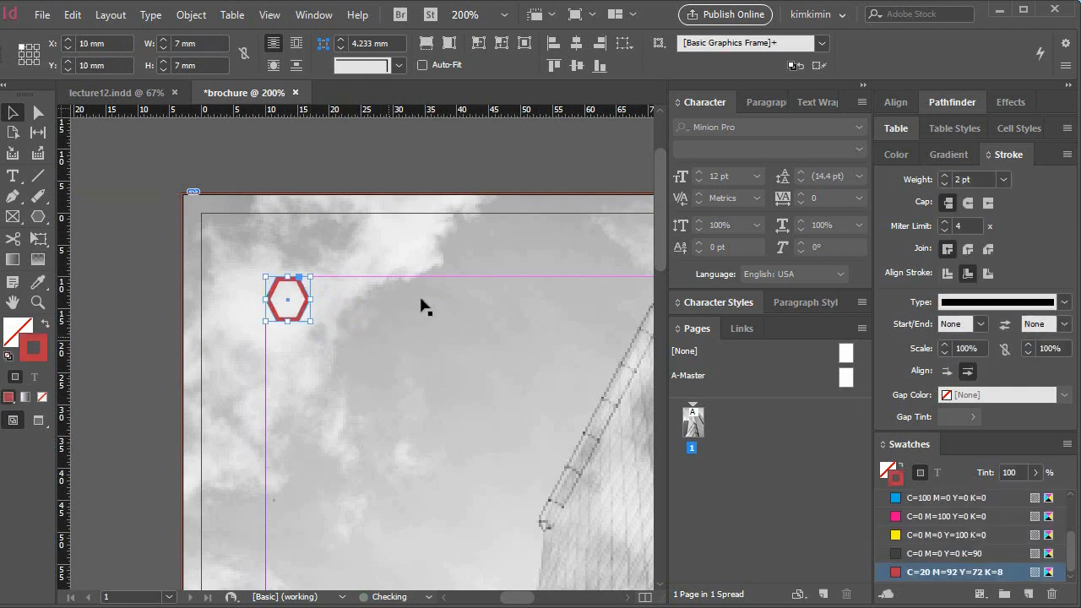
- Draw a straight dark grey line about 2.1 mm long inside the hexagon, alongside its upper-right edge, with the Pen tool
{"action": "left_click", "coordinate": [388, 176]}
{"action": "left_click", "coordinate": [38, 302]}
{"action": "left_click", "coordinate": [318, 336]}
{"action": "left_click", "coordinate": [350, 356]}
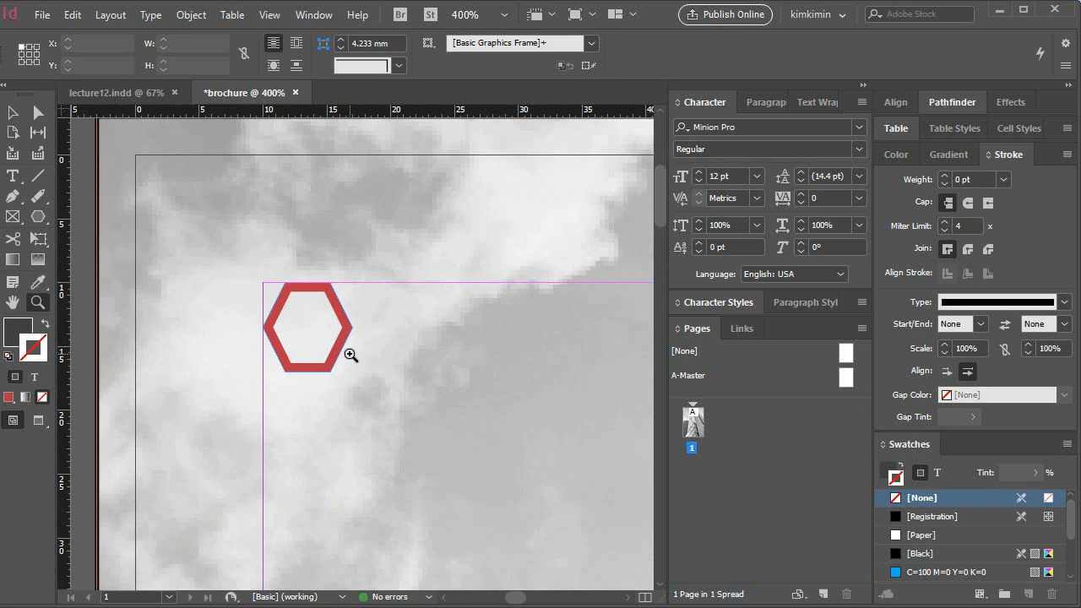
{"action": "left_click", "coordinate": [378, 381]}
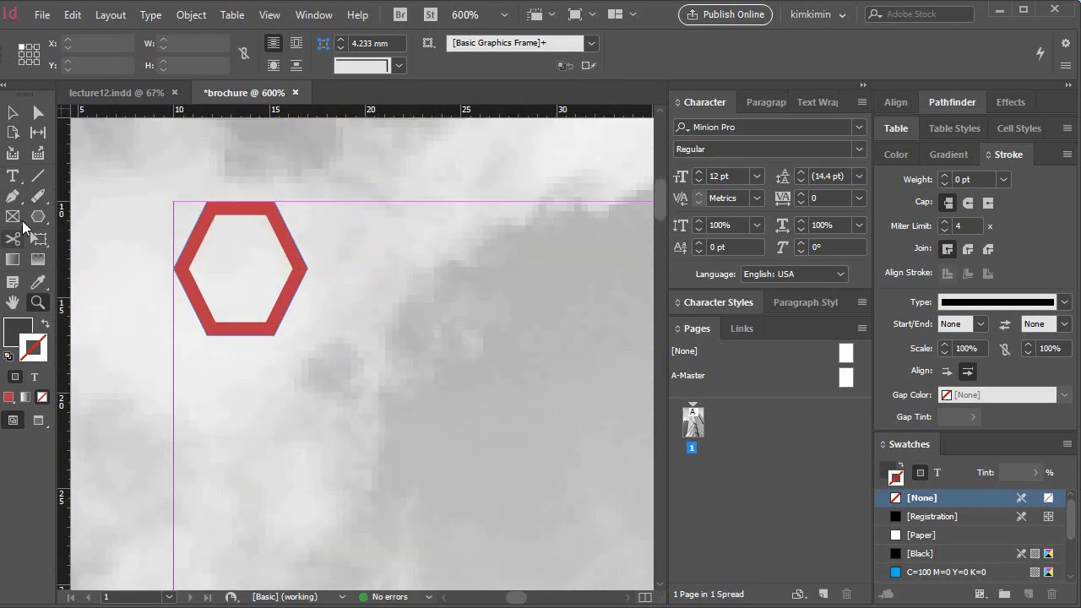
{"action": "left_click", "coordinate": [13, 196]}
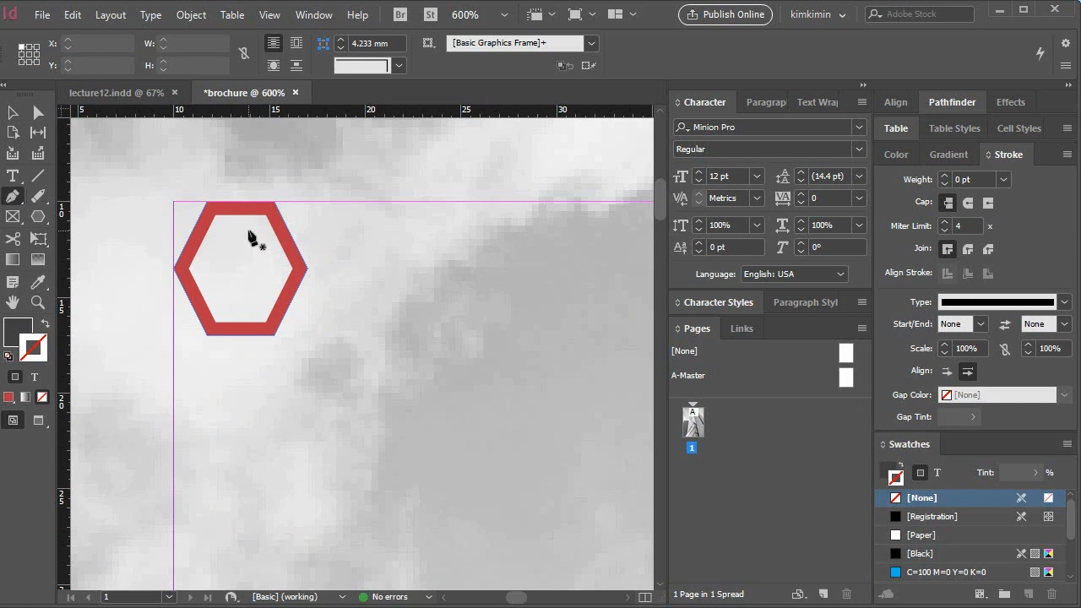
{"action": "left_click", "coordinate": [47, 322]}
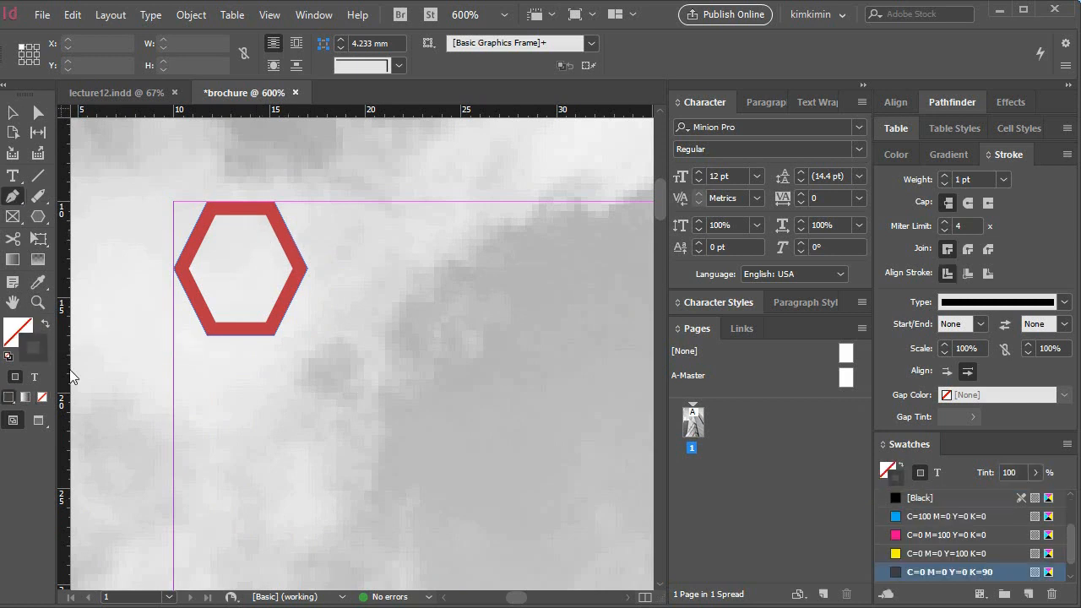
{"action": "left_click", "coordinate": [253, 237]}
{"action": "left_click", "coordinate": [275, 267], "text": "shift"}
{"action": "key", "text": "ctrl+z"}
{"action": "left_click", "coordinate": [275, 269]}
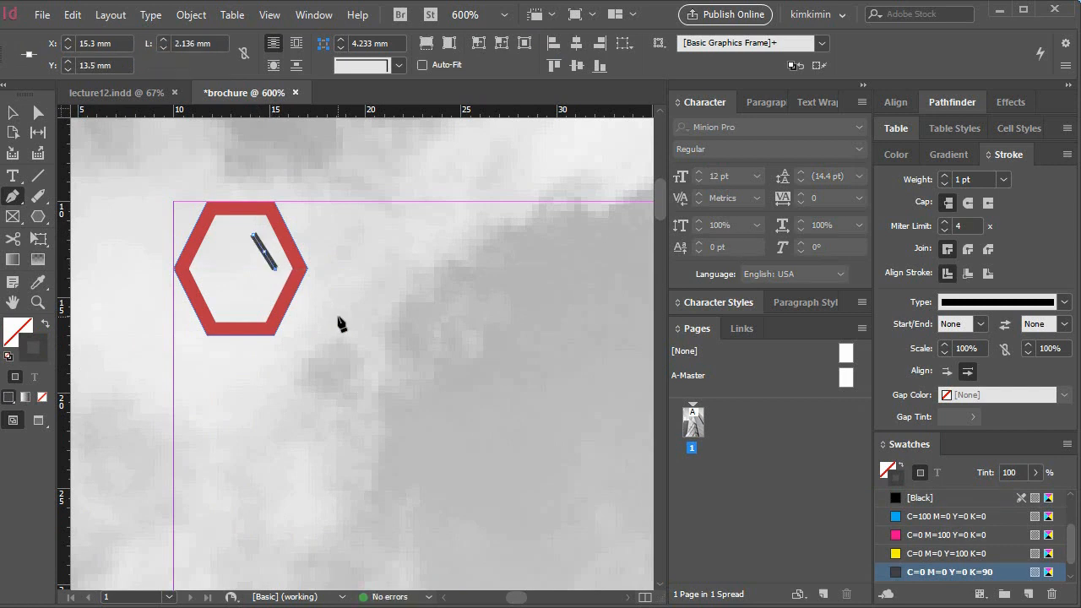
- Shift the short line's lower end point slightly so the line runs parallel to the hexagon's upper-right edge
{"action": "left_click", "coordinate": [38, 112]}
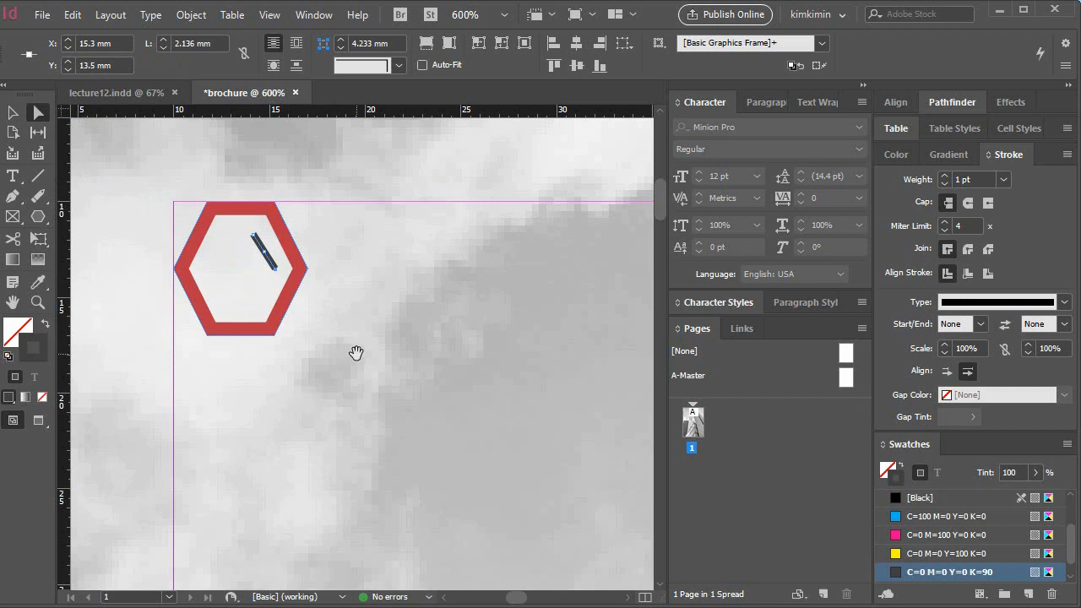
{"action": "left_click_drag", "start_coordinate": [350, 354], "coordinate": [522, 374]}
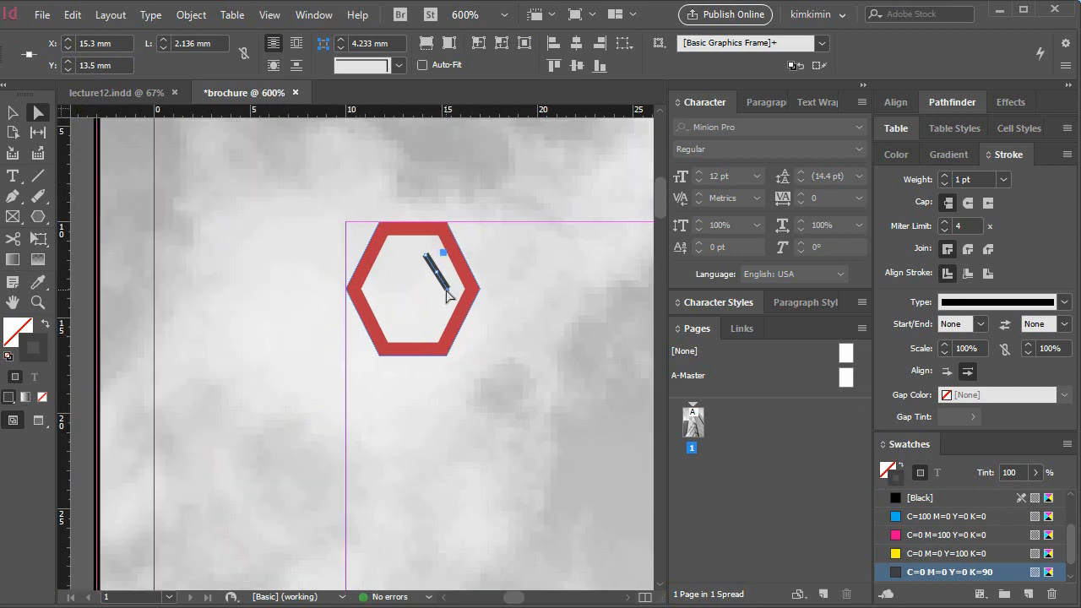
{"action": "left_click_drag", "start_coordinate": [444, 289], "coordinate": [446, 292]}
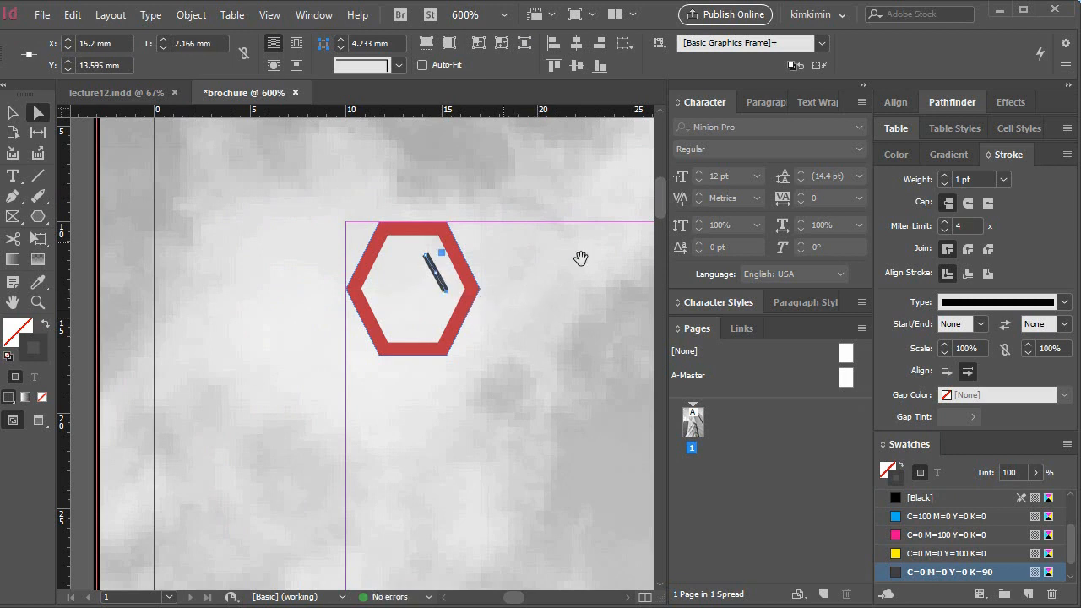
- Set the short line's stroke to 2 pt in the C=20 M=92 Y=72 K=8 red
{"action": "left_click", "coordinate": [1003, 180]}
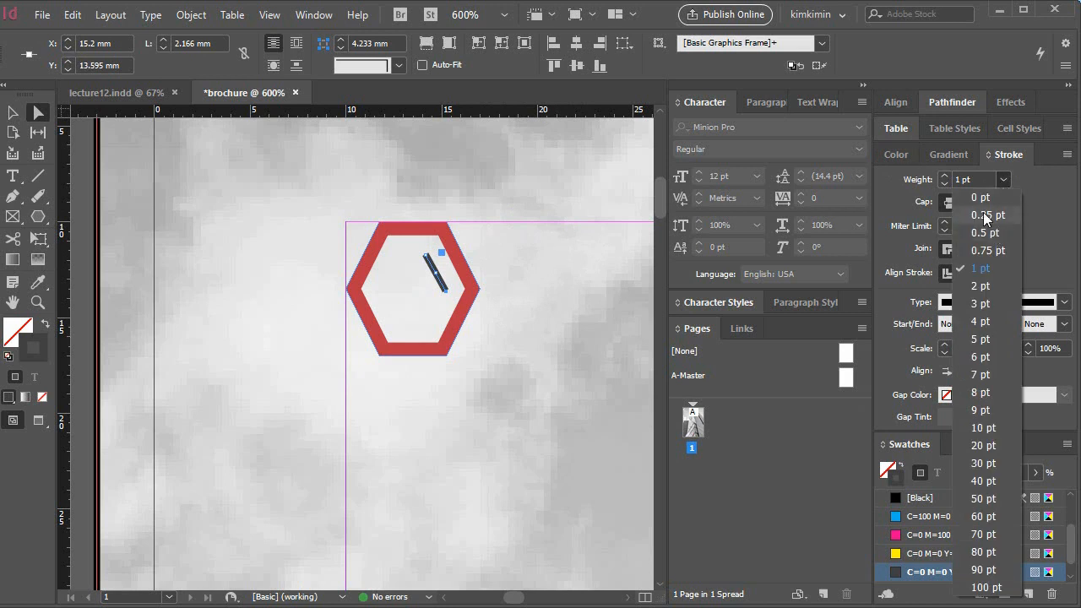
{"action": "left_click", "coordinate": [980, 286]}
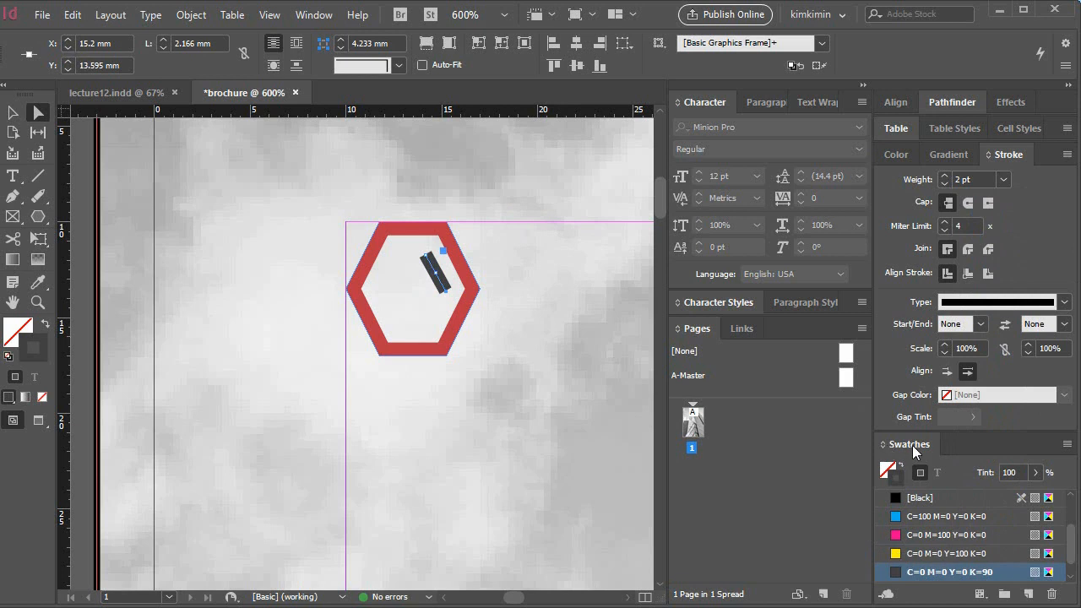
{"action": "scroll", "coordinate": [1002, 541], "scroll_direction": "down", "scroll_amount": 1}
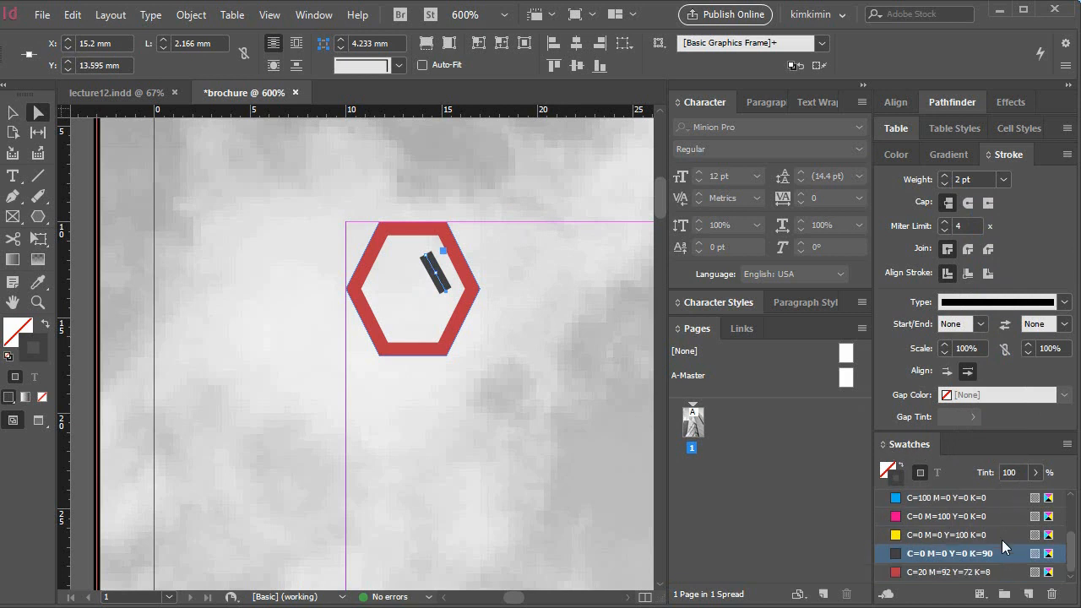
{"action": "left_click", "coordinate": [941, 572]}
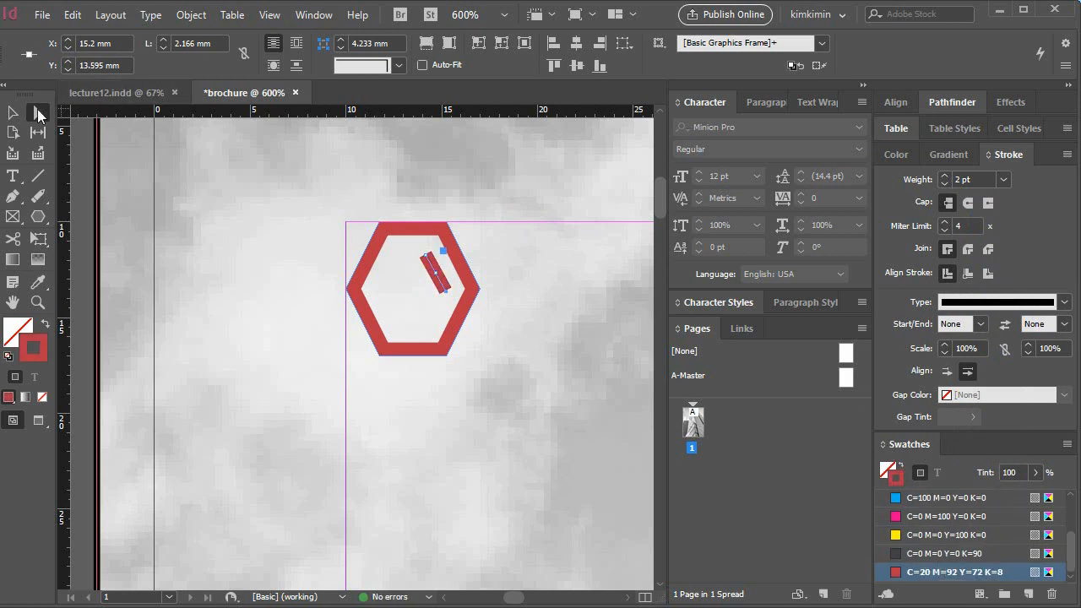
- Select only the short line inside the hexagon, align its stroke to the inside and give it round caps
{"action": "left_click", "coordinate": [12, 112]}
{"action": "left_click", "coordinate": [470, 284]}
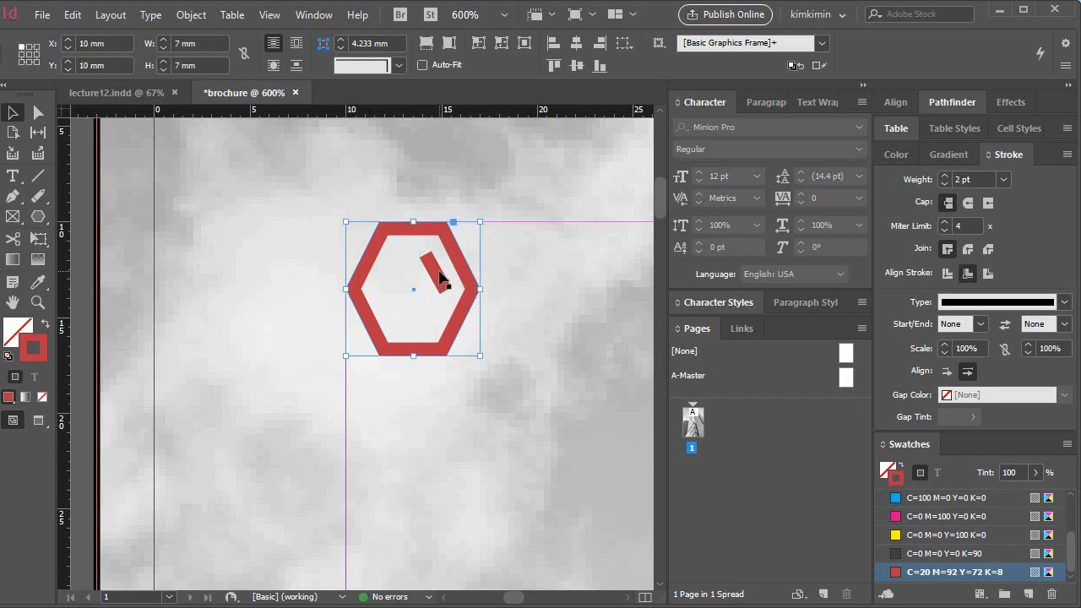
{"action": "left_click", "coordinate": [439, 277], "text": "shift"}
{"action": "left_click", "coordinate": [535, 310]}
{"action": "left_click", "coordinate": [434, 276]}
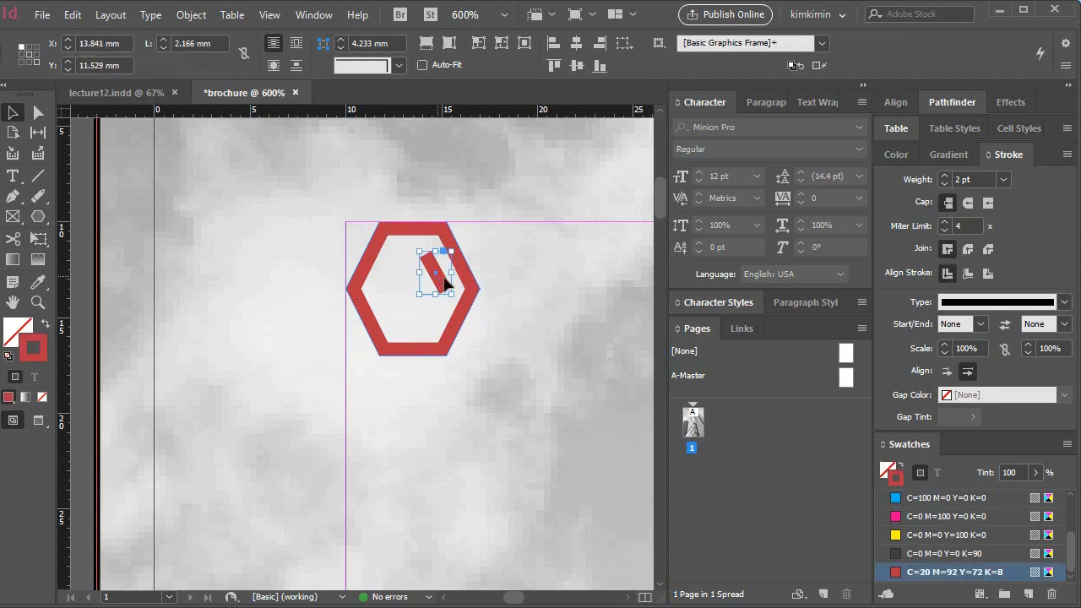
{"action": "left_click", "coordinate": [967, 273]}
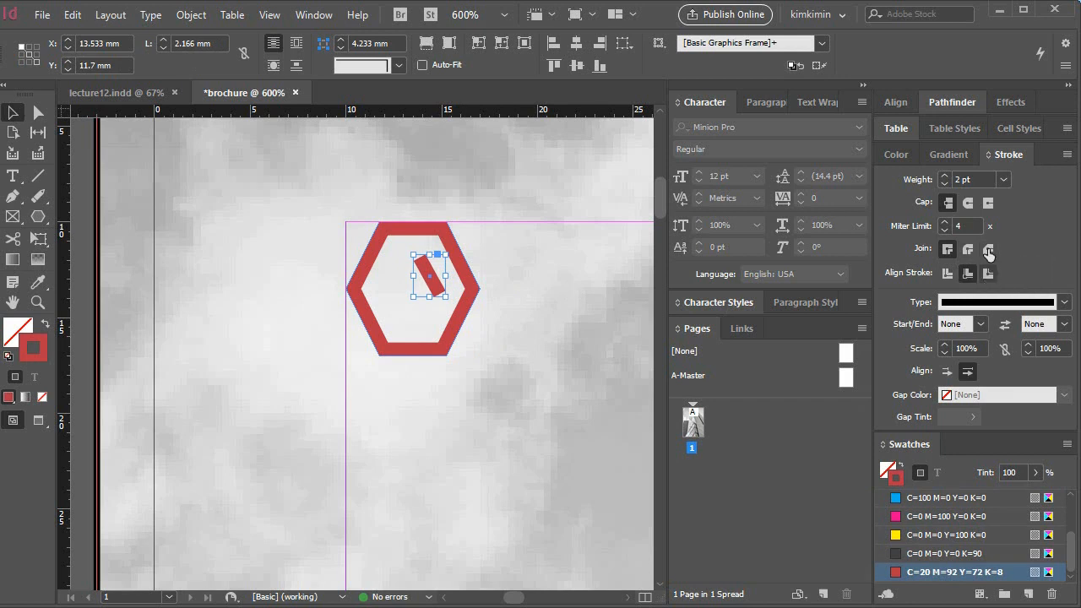
{"action": "left_click", "coordinate": [968, 203]}
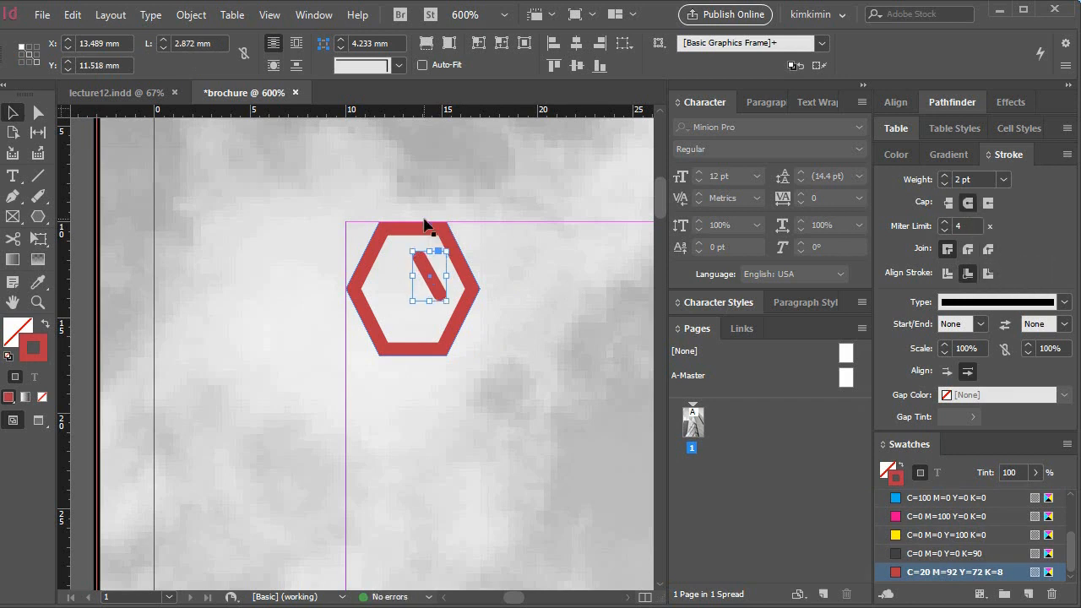
- Align the short line's stroke to the center of its path
{"action": "left_click", "coordinate": [38, 113]}
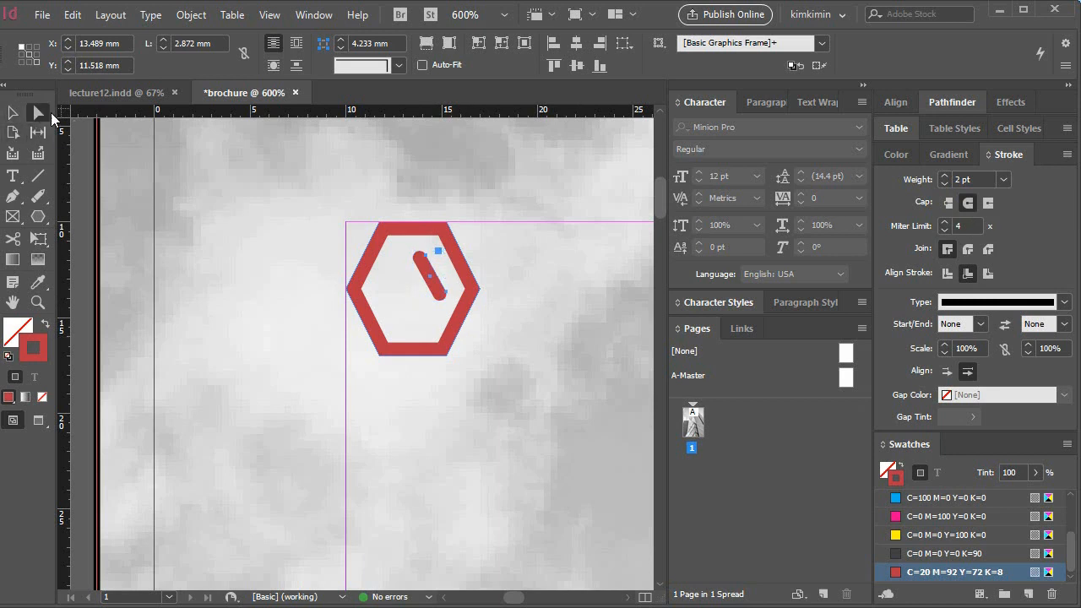
{"action": "left_click", "coordinate": [292, 243]}
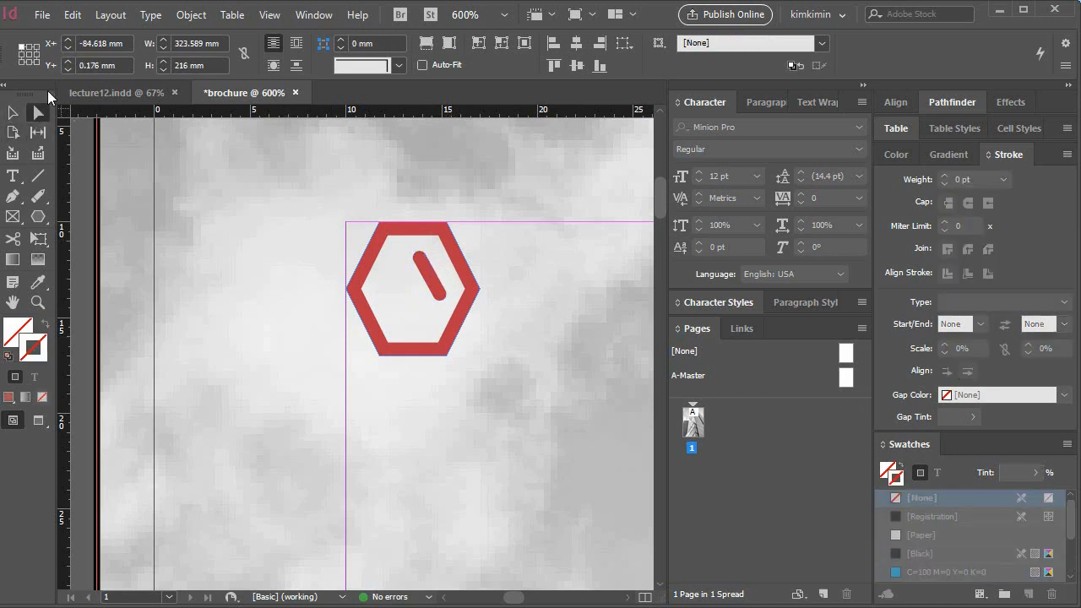
{"action": "left_click", "coordinate": [419, 262]}
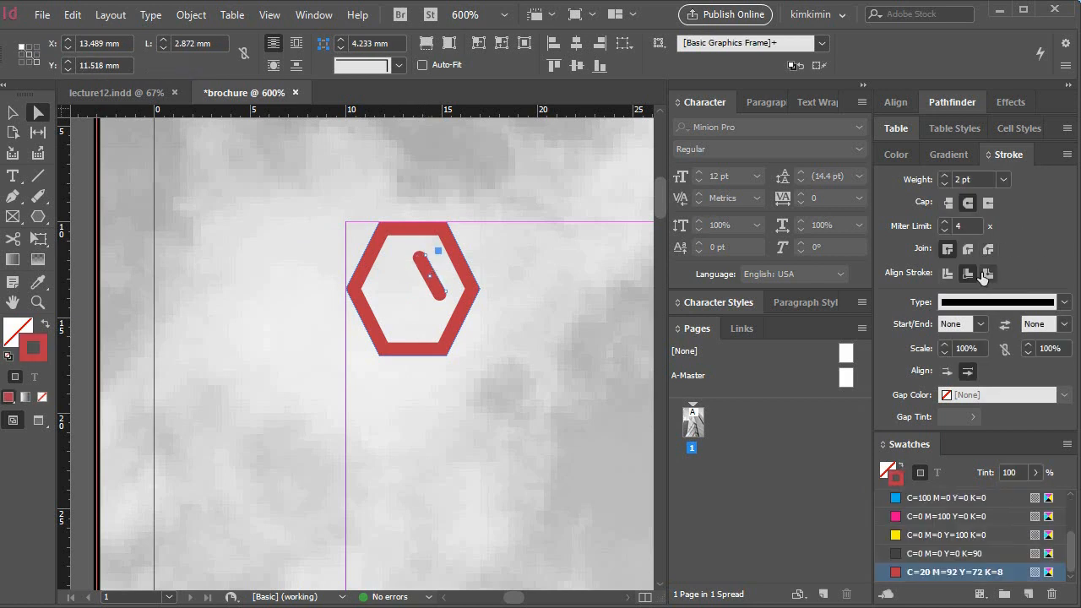
{"action": "left_click", "coordinate": [947, 275]}
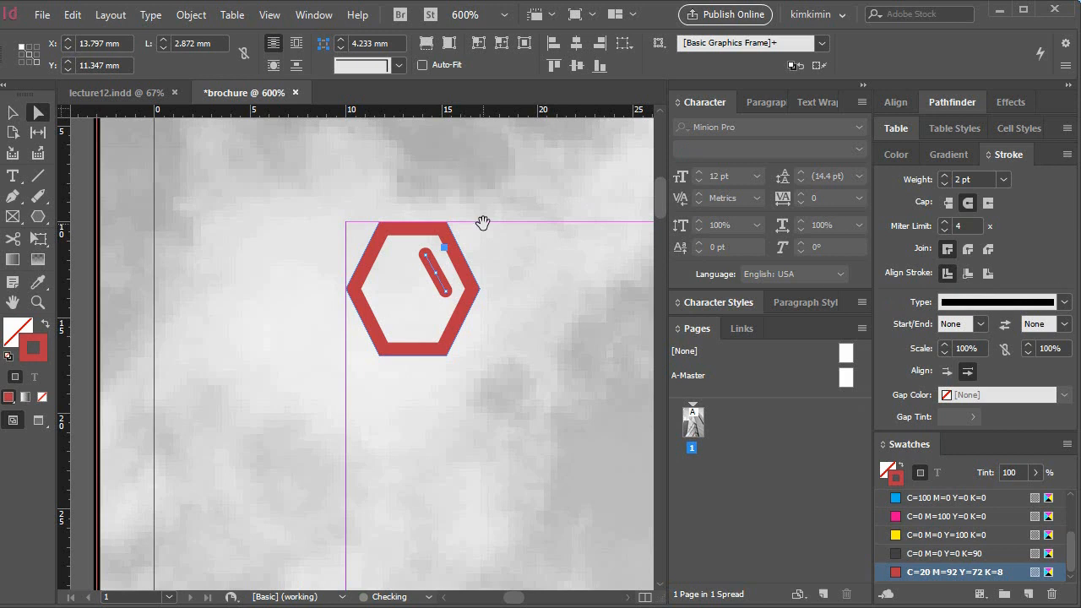
{"action": "left_click", "coordinate": [505, 274]}
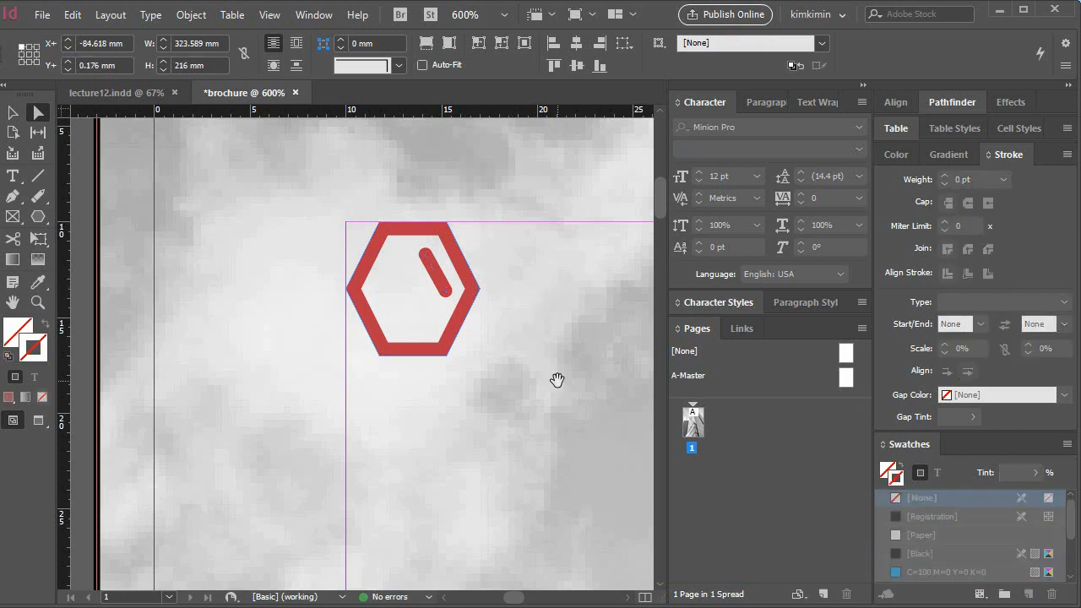
- Select the hexagon and its inner line together and group them as one logo
{"action": "key", "text": "ctrl+minus"}
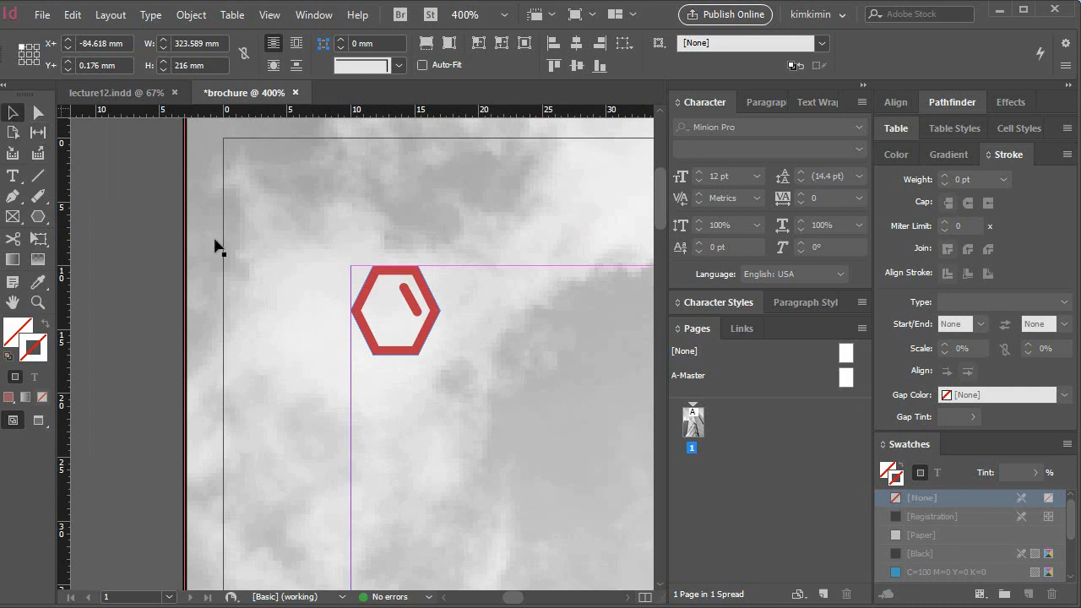
{"action": "left_click_drag", "start_coordinate": [125, 235], "coordinate": [393, 355]}
{"action": "left_click", "coordinate": [38, 175]}
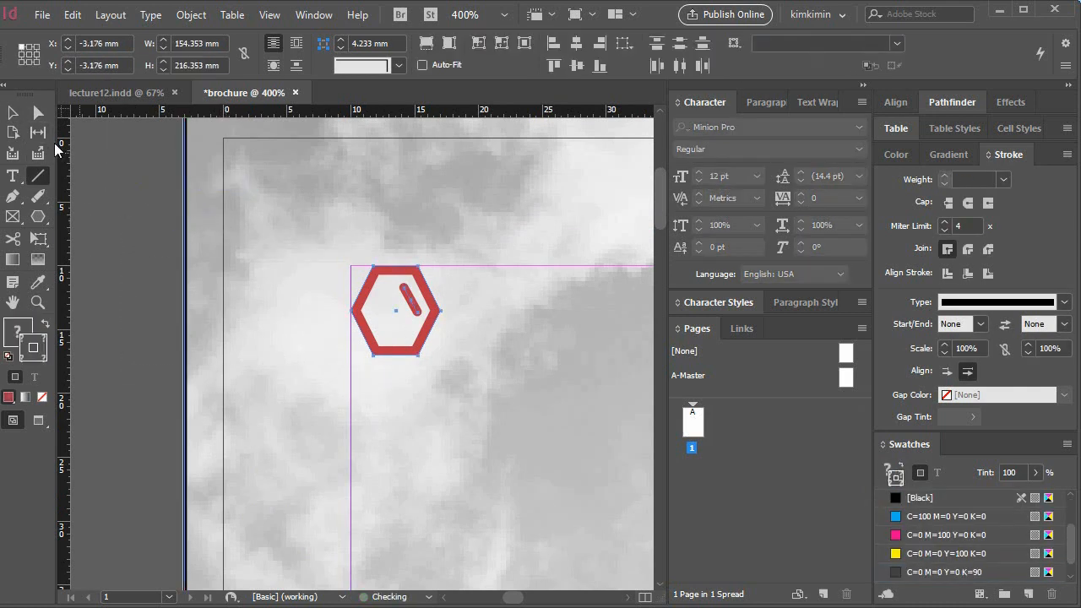
{"action": "left_click", "coordinate": [13, 112]}
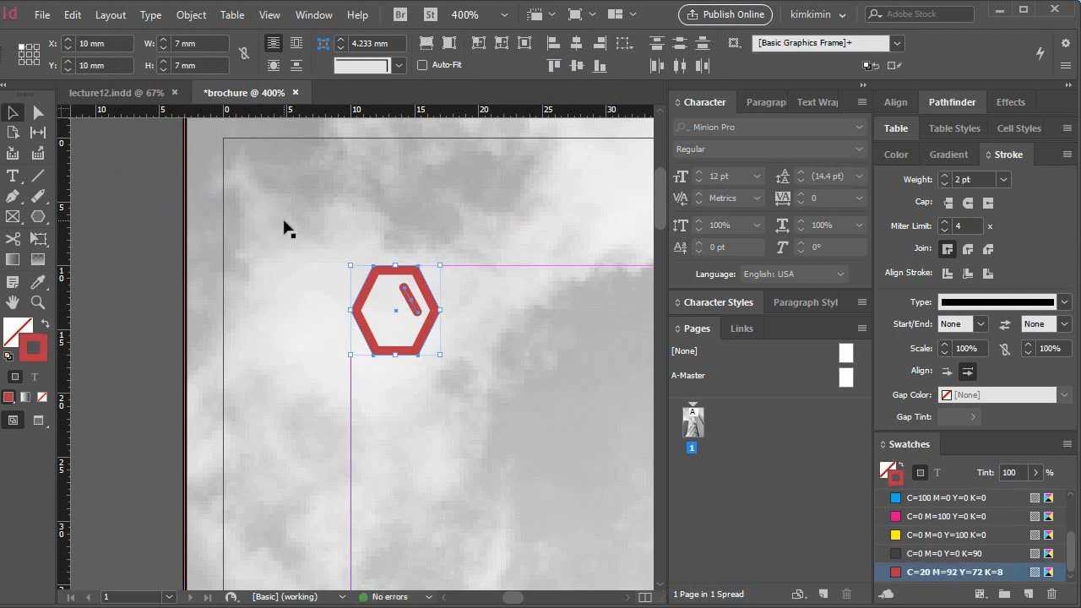
{"action": "key", "text": "ctrl+g"}
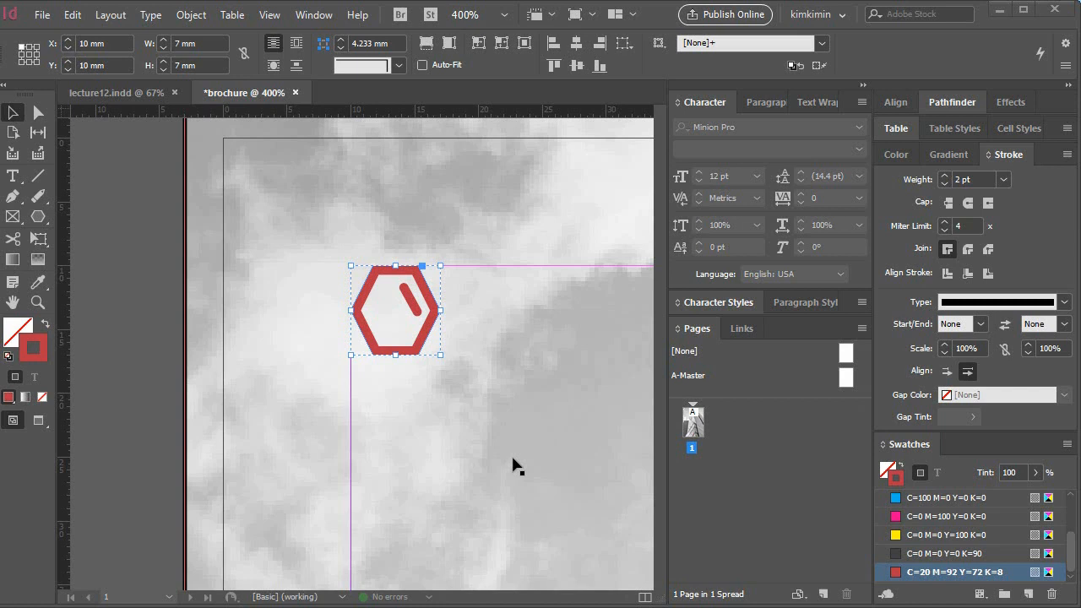
- Swap the fill and stroke of the outlined rectangle in the cover's lower-left corner so it gets a solid red fill
{"action": "double_click", "coordinate": [19, 304]}
{"action": "left_click", "coordinate": [39, 304]}
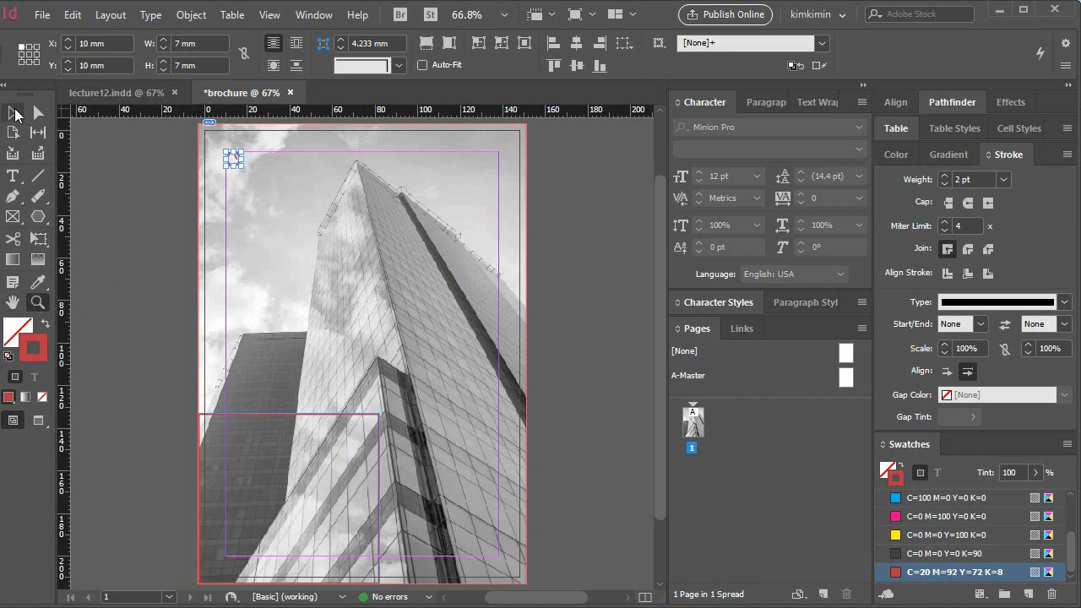
{"action": "left_click", "coordinate": [13, 112]}
{"action": "left_click", "coordinate": [190, 396]}
{"action": "left_click", "coordinate": [350, 417]}
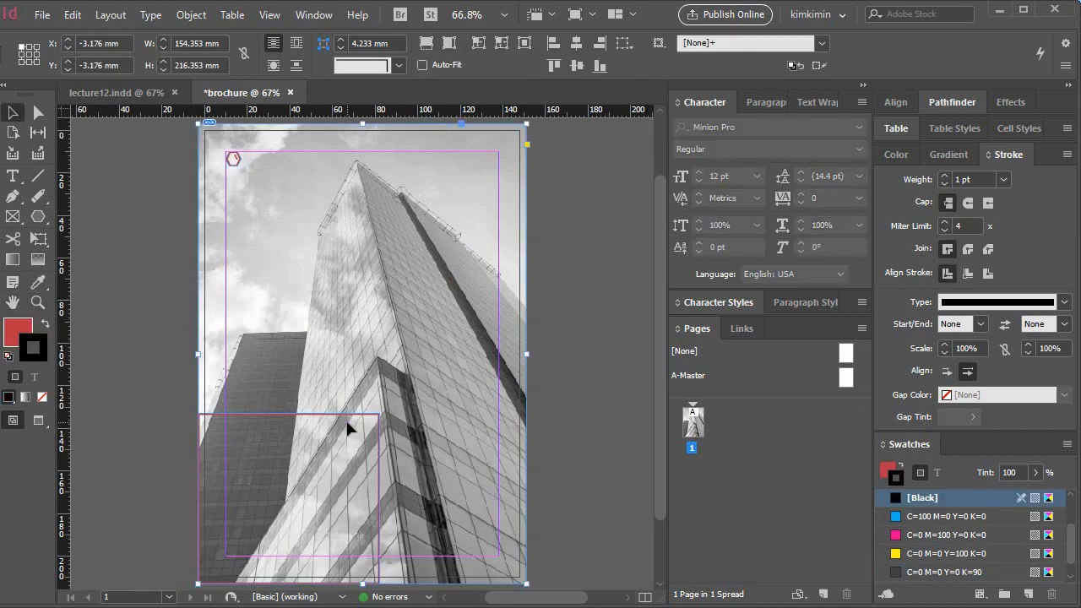
{"action": "left_click", "coordinate": [341, 415]}
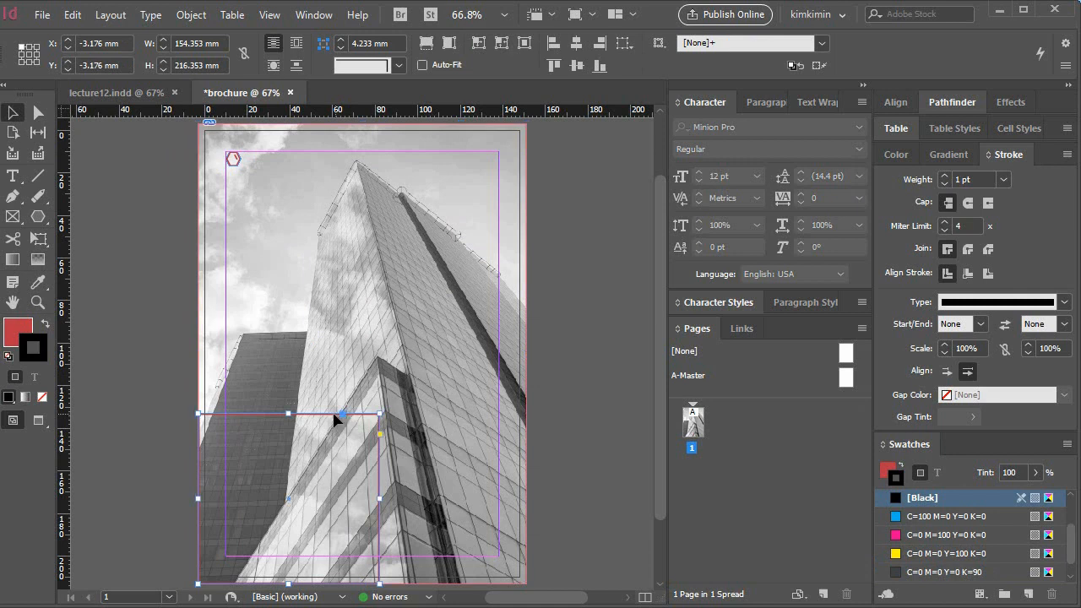
{"action": "left_click", "coordinate": [46, 324]}
{"action": "left_click", "coordinate": [169, 239]}
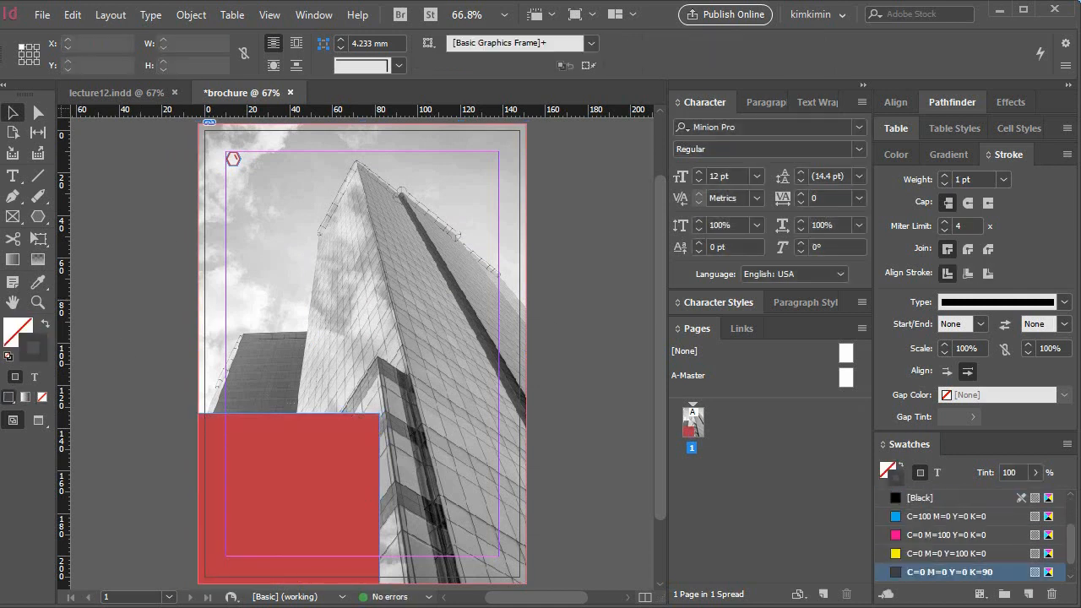
{"action": "key", "text": "ctrl+d"}
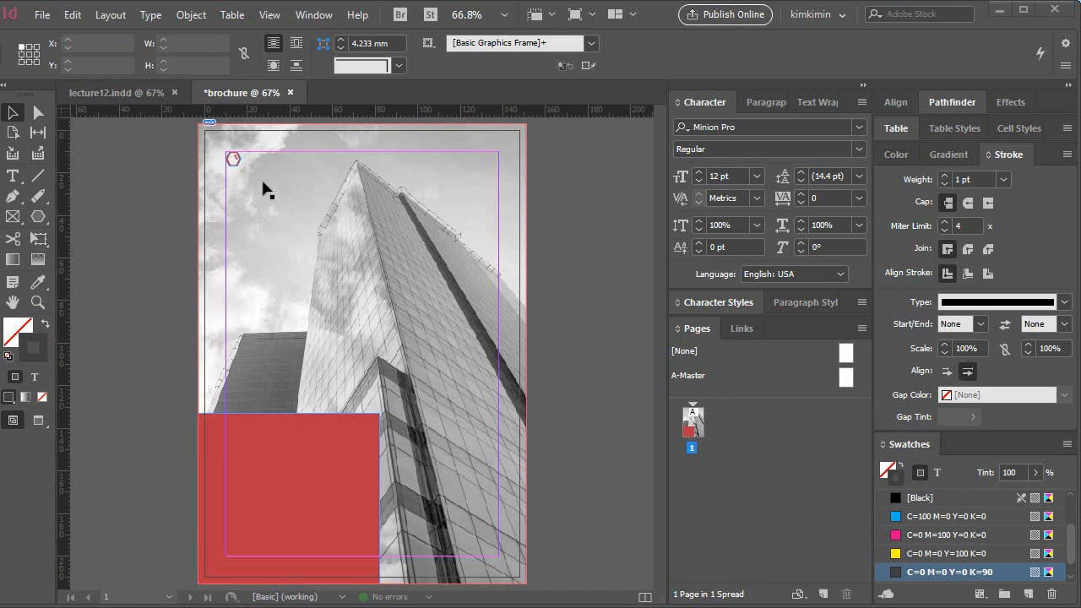
- Draw a text frame about 25 mm wide and 6 mm high just right of the hexagon logo, ready for text entry
{"action": "left_click", "coordinate": [39, 302]}
{"action": "left_click", "coordinate": [237, 160]}
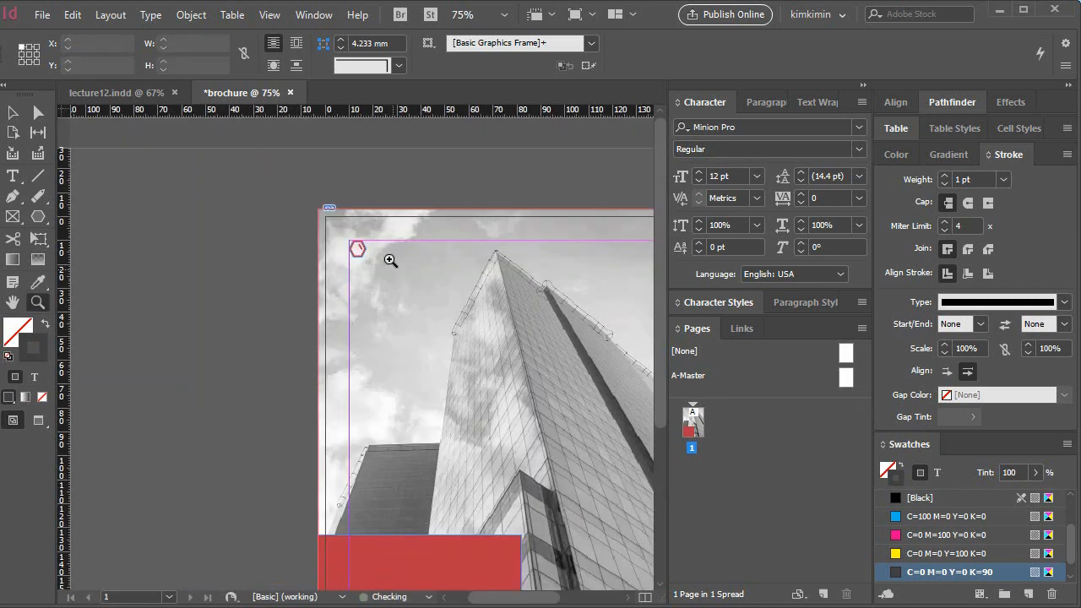
{"action": "left_click", "coordinate": [394, 268]}
{"action": "left_click", "coordinate": [369, 279]}
{"action": "left_click", "coordinate": [362, 299]}
{"action": "left_click", "coordinate": [461, 373]}
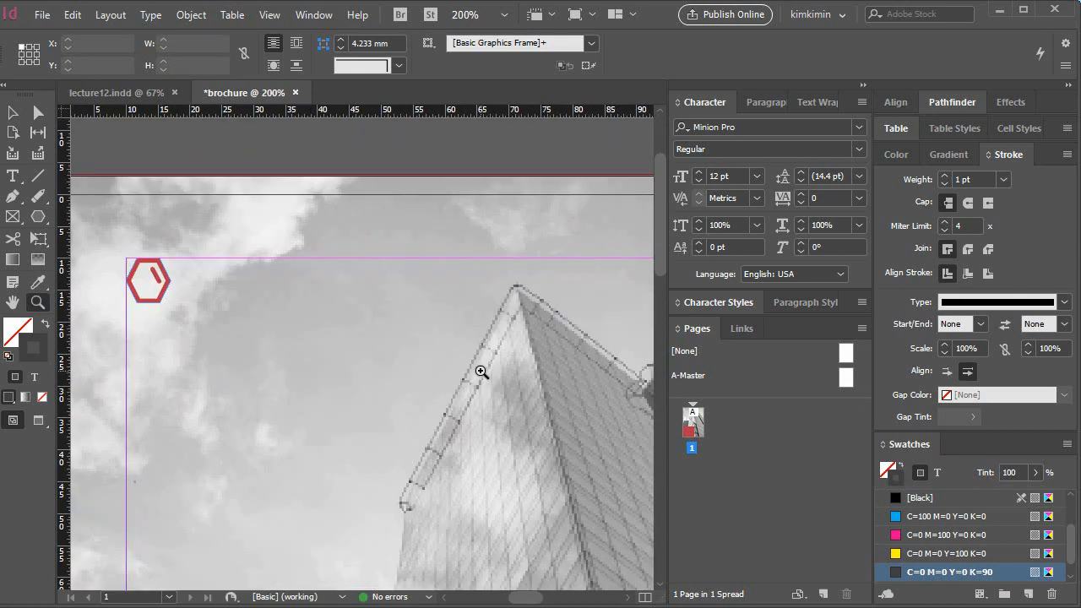
{"action": "left_click", "coordinate": [12, 175]}
{"action": "left_click_drag", "start_coordinate": [199, 266], "coordinate": [357, 302]}
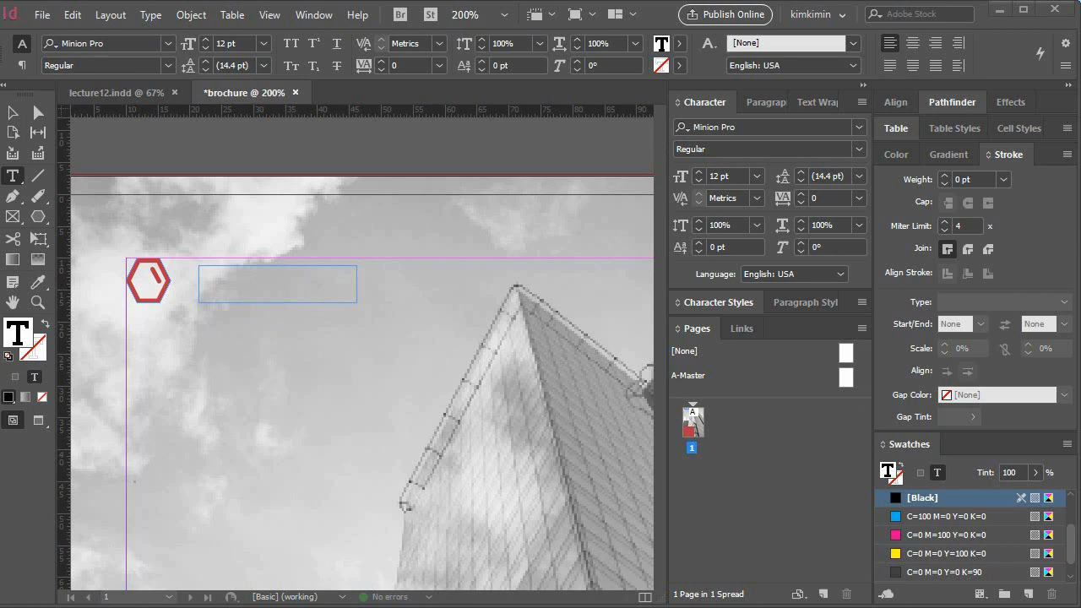
{"action": "left_click", "coordinate": [38, 302]}
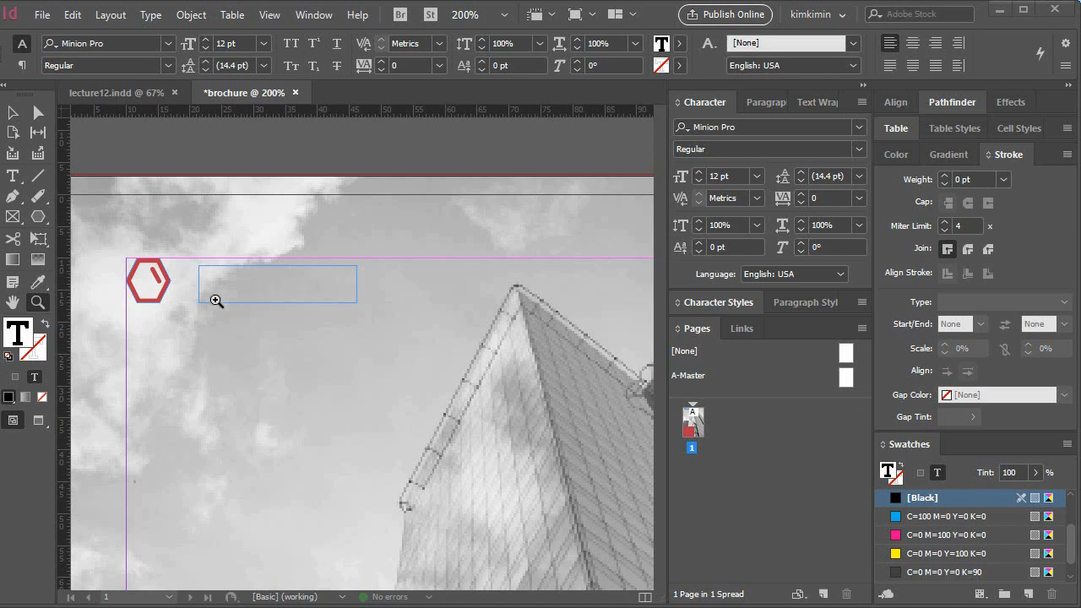
{"action": "left_click", "coordinate": [13, 174]}
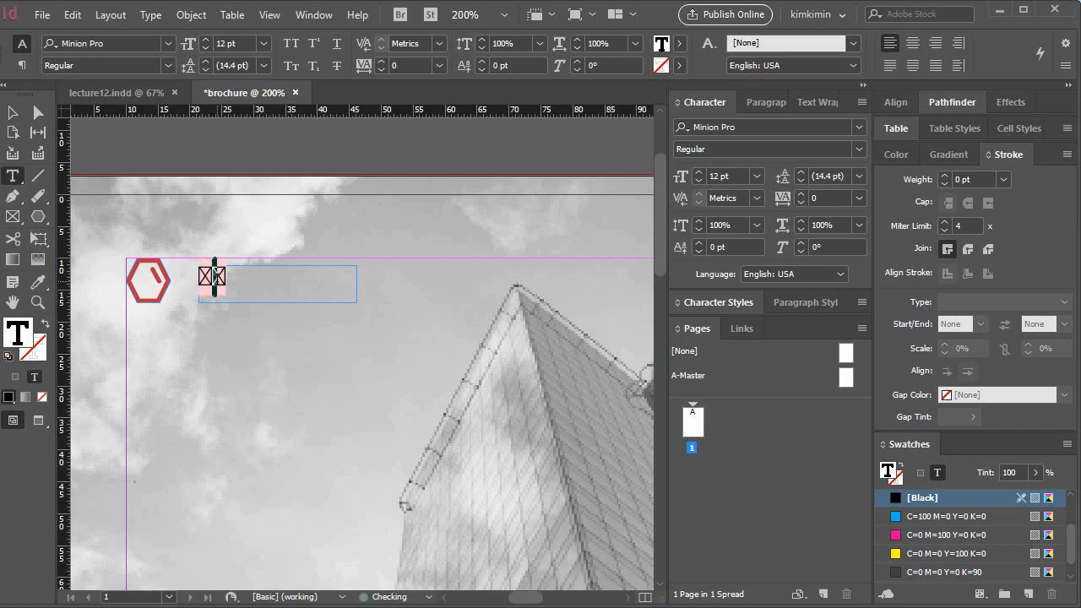
- Enter BUILDING in the new text frame and format it in the Univeconbol font at 7 pt
{"action": "type", "text": "BUILDING"}
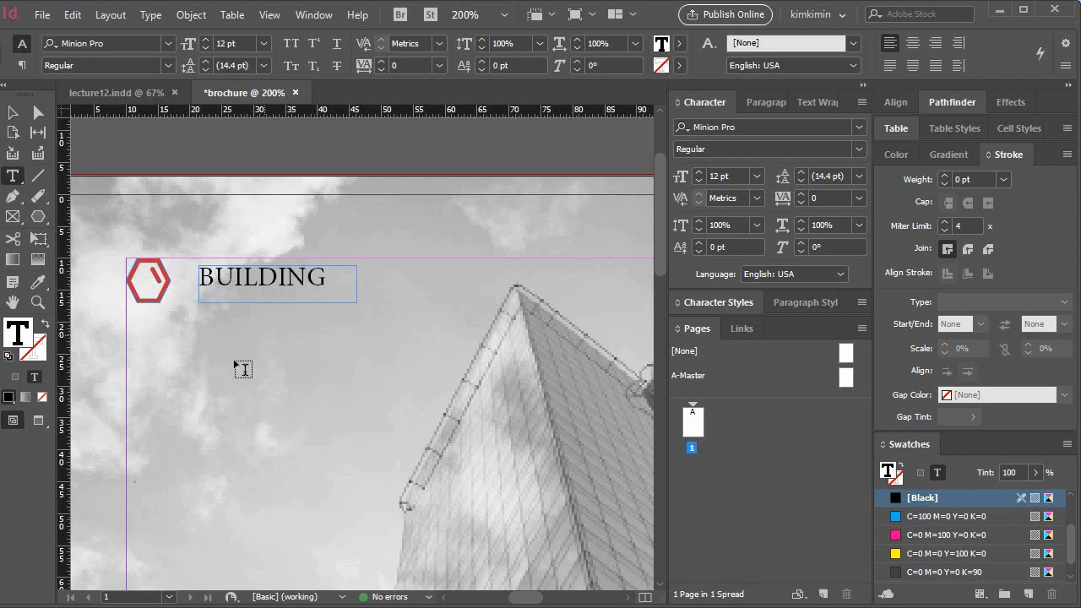
{"action": "double_click", "coordinate": [263, 277]}
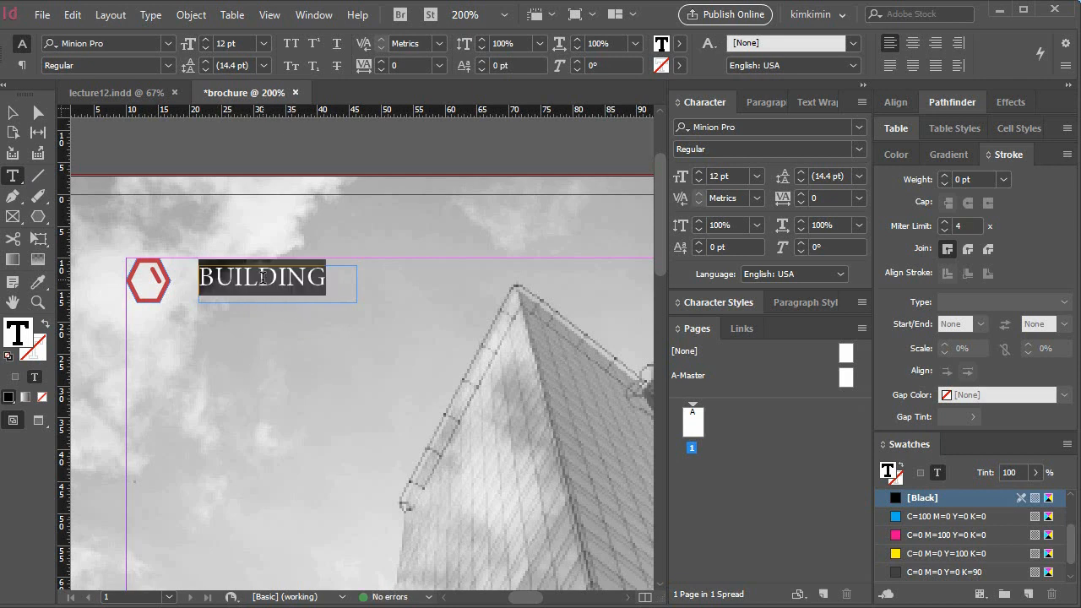
{"action": "left_click", "coordinate": [858, 128]}
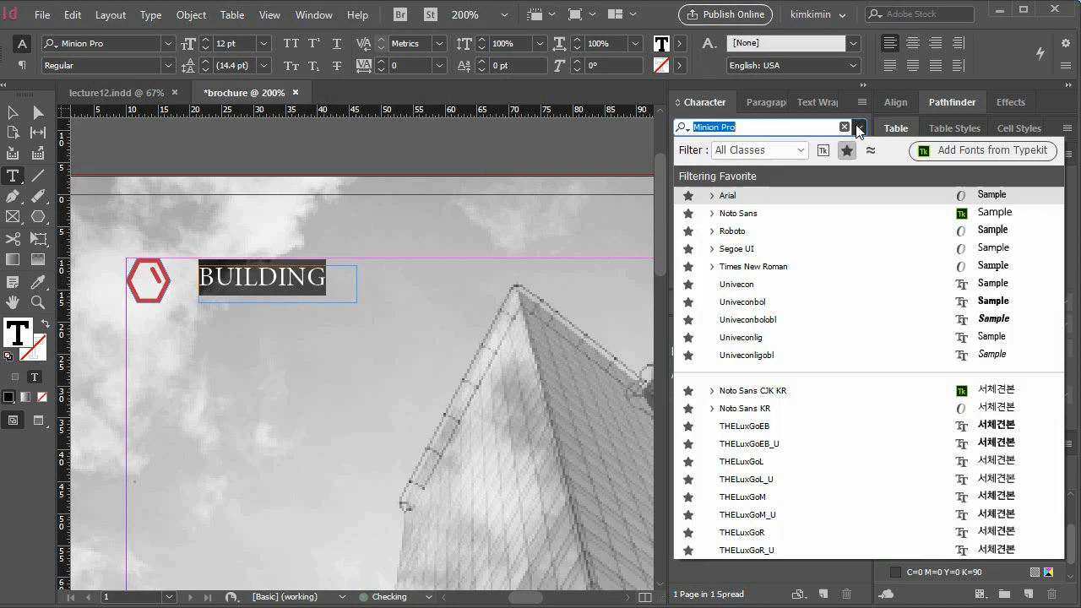
{"action": "left_click", "coordinate": [791, 301]}
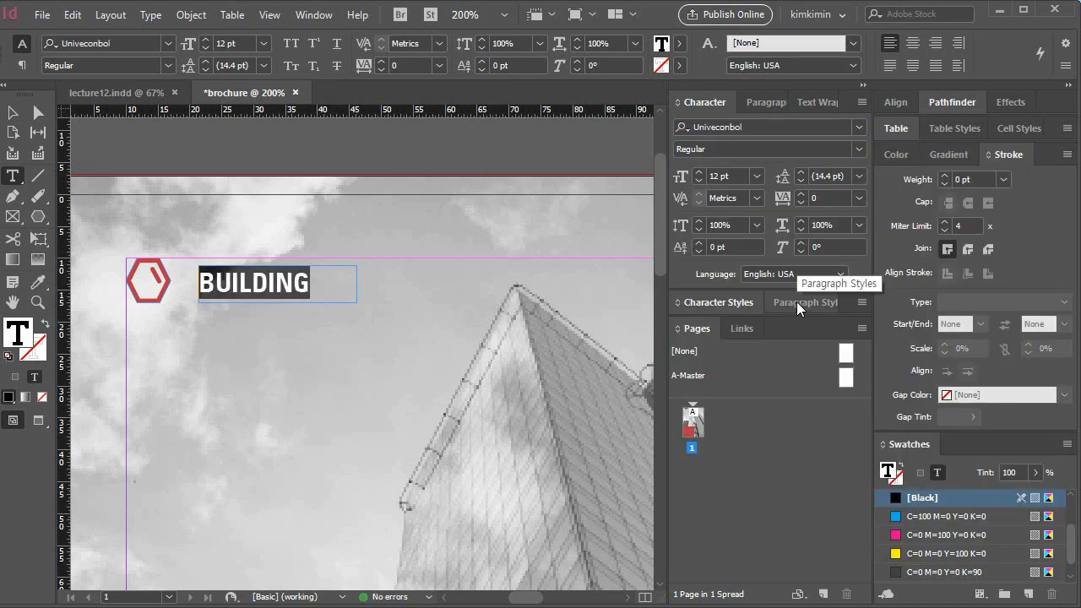
{"action": "left_click", "coordinate": [690, 175]}
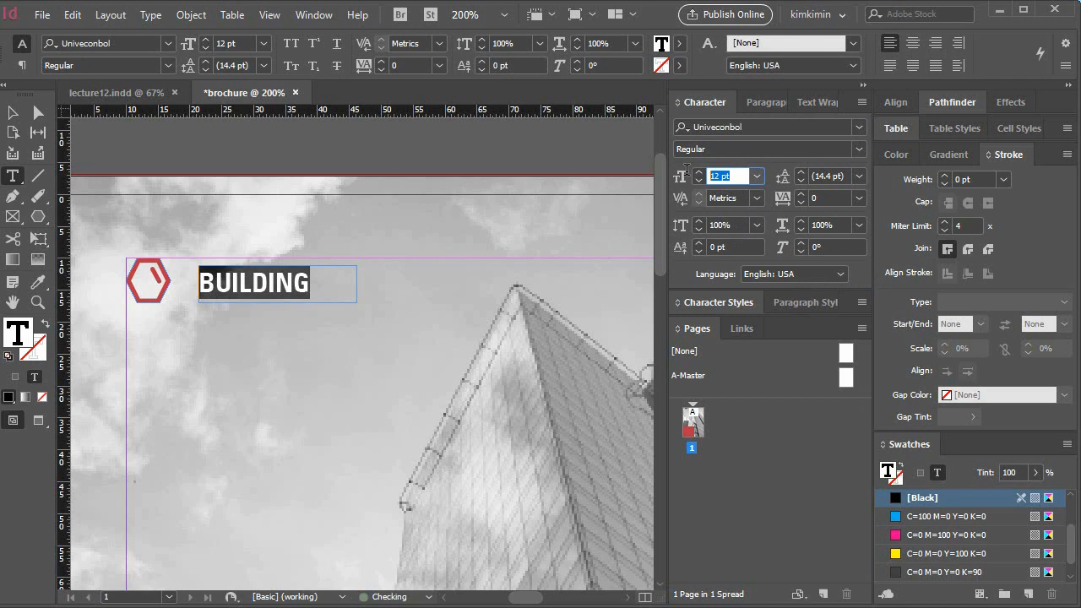
{"action": "type", "text": "7"}
{"action": "key", "text": "Return"}
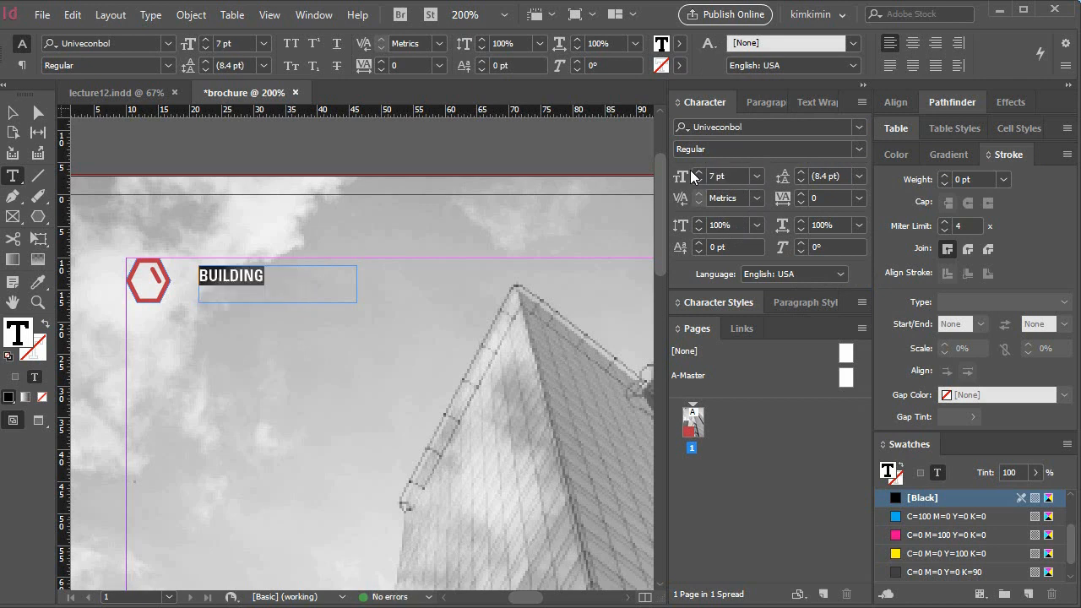
- Resize the BUILDING text frame to 16 mm wide and 3.5 mm high, and set its character tracking to 100
{"action": "left_click", "coordinate": [12, 112]}
{"action": "left_click_drag", "start_coordinate": [278, 302], "coordinate": [276, 287]}
{"action": "left_click_drag", "start_coordinate": [356, 288], "coordinate": [277, 289]}
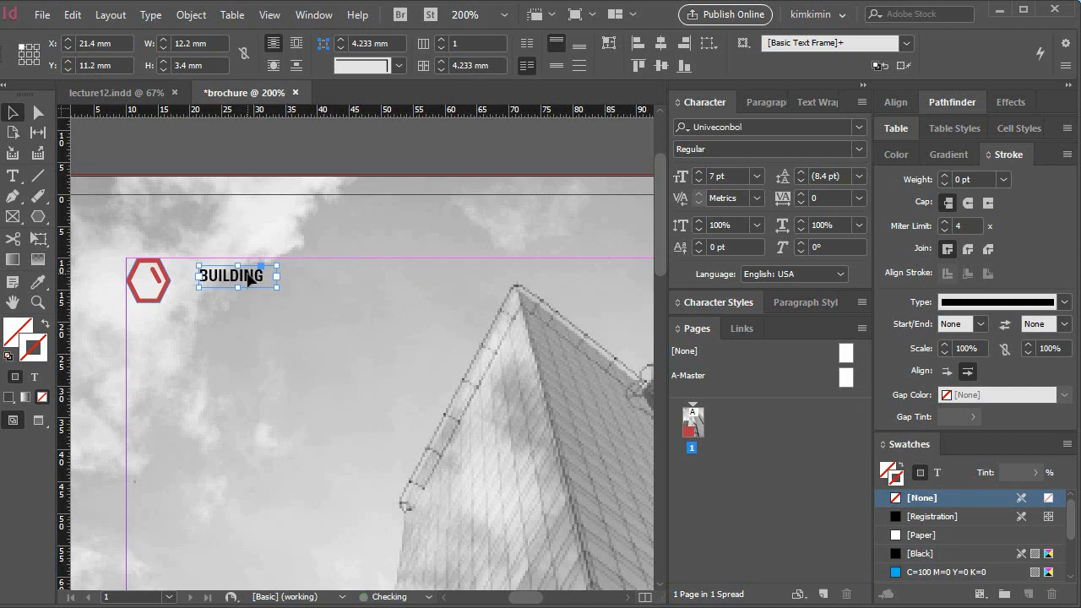
{"action": "left_click_drag", "start_coordinate": [276, 288], "coordinate": [304, 286]}
{"action": "left_click_drag", "start_coordinate": [208, 43], "coordinate": [155, 47]}
{"action": "type", "text": "16"}
{"action": "key", "text": "Tab"}
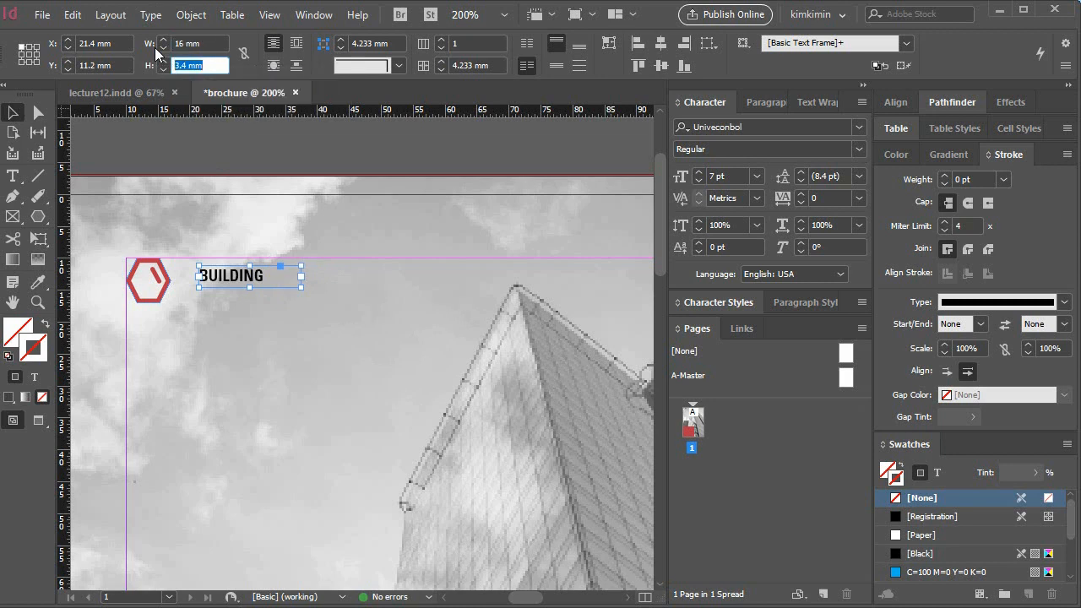
{"action": "type", "text": "3.5"}
{"action": "key", "text": "Return"}
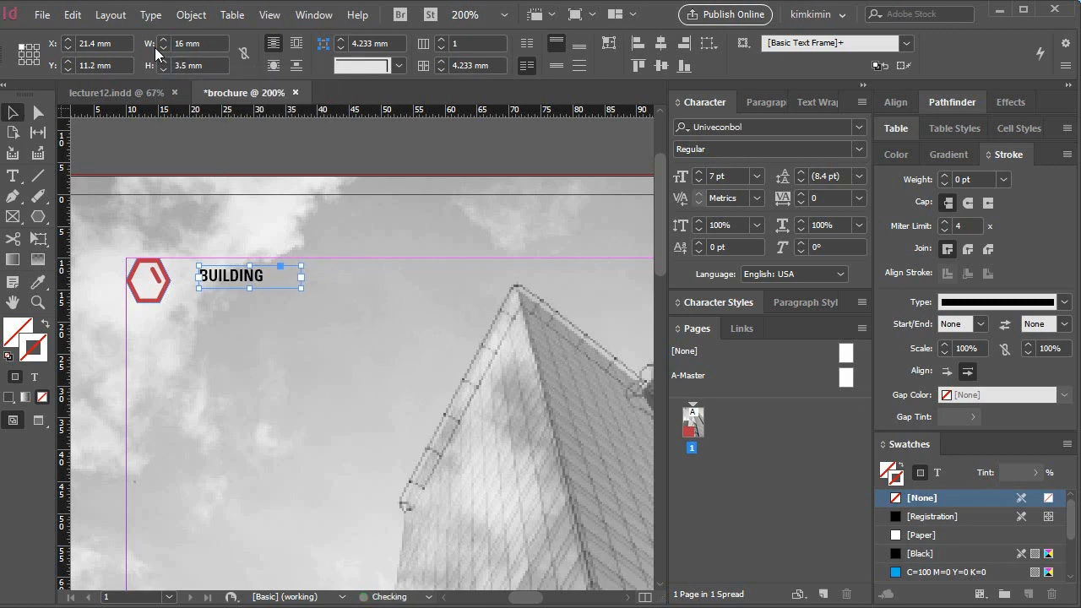
{"action": "left_click", "coordinate": [858, 197]}
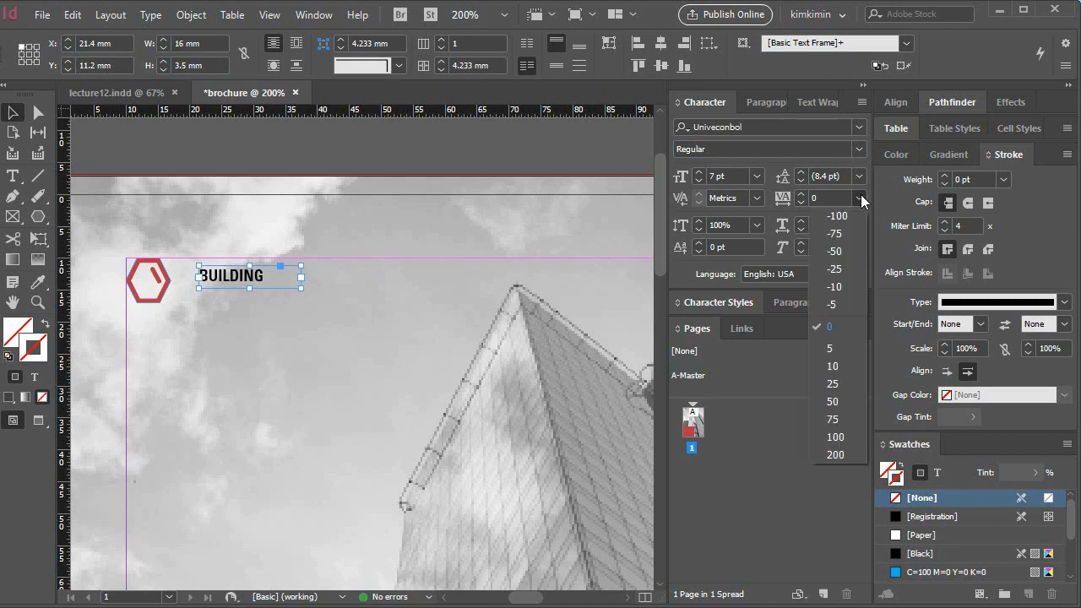
{"action": "left_click", "coordinate": [853, 438]}
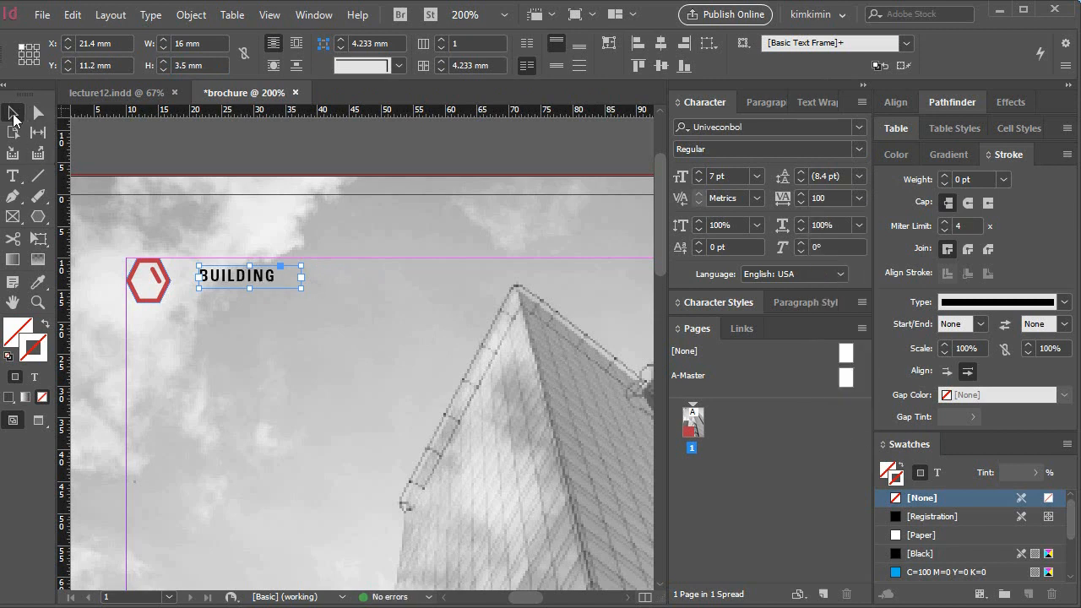
- Duplicate the BUILDING text frame directly below the original and replace the copy's text with TARGET
{"action": "left_click_drag", "start_coordinate": [269, 279], "coordinate": [269, 302]}
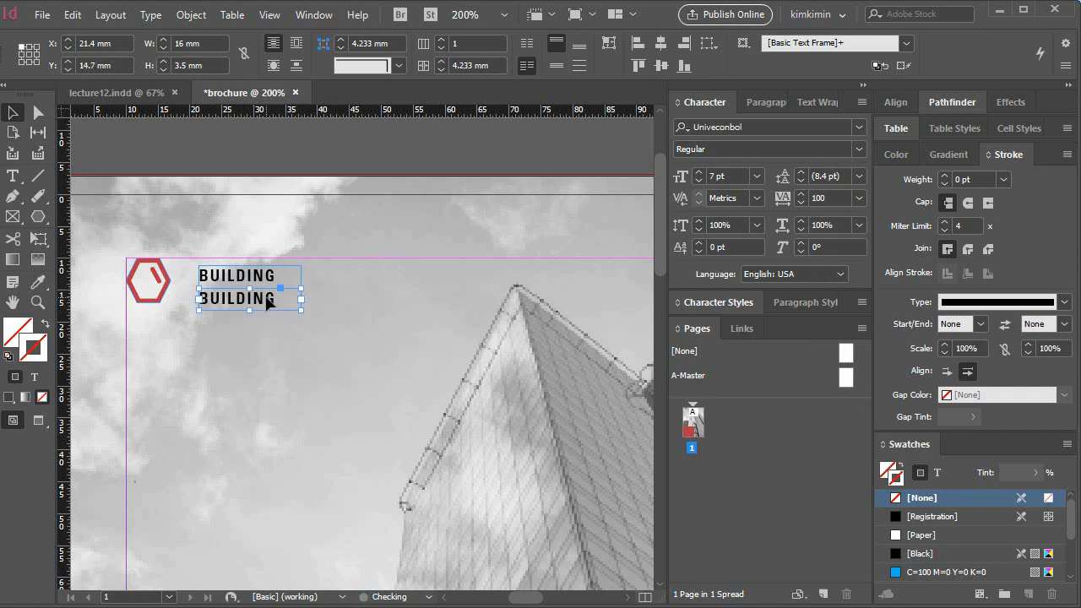
{"action": "double_click", "coordinate": [269, 302]}
{"action": "left_click_drag", "start_coordinate": [285, 299], "coordinate": [174, 307]}
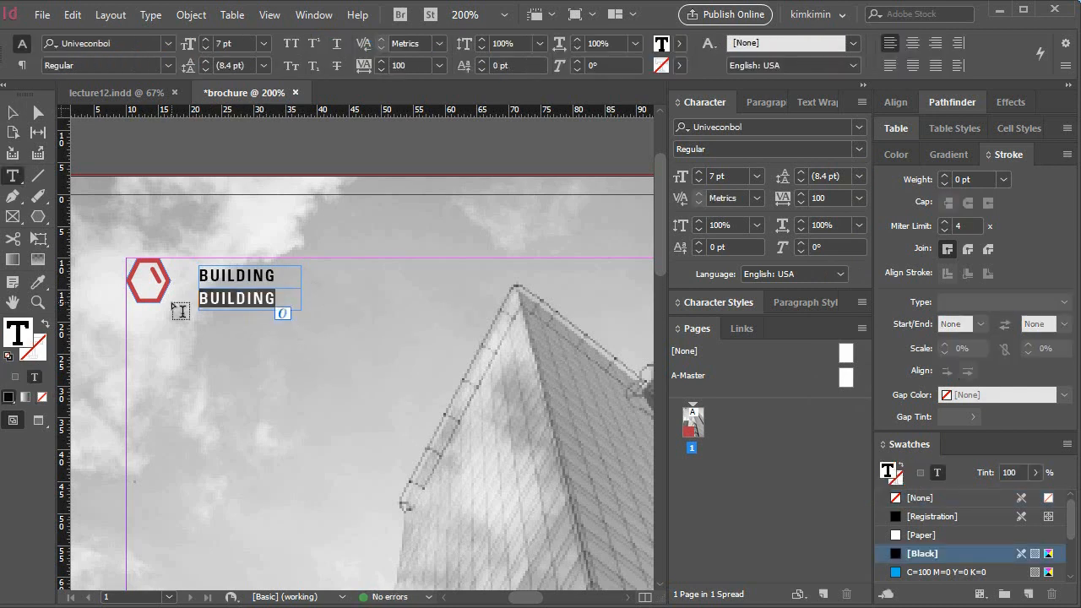
{"action": "type", "text": "TARGET"}
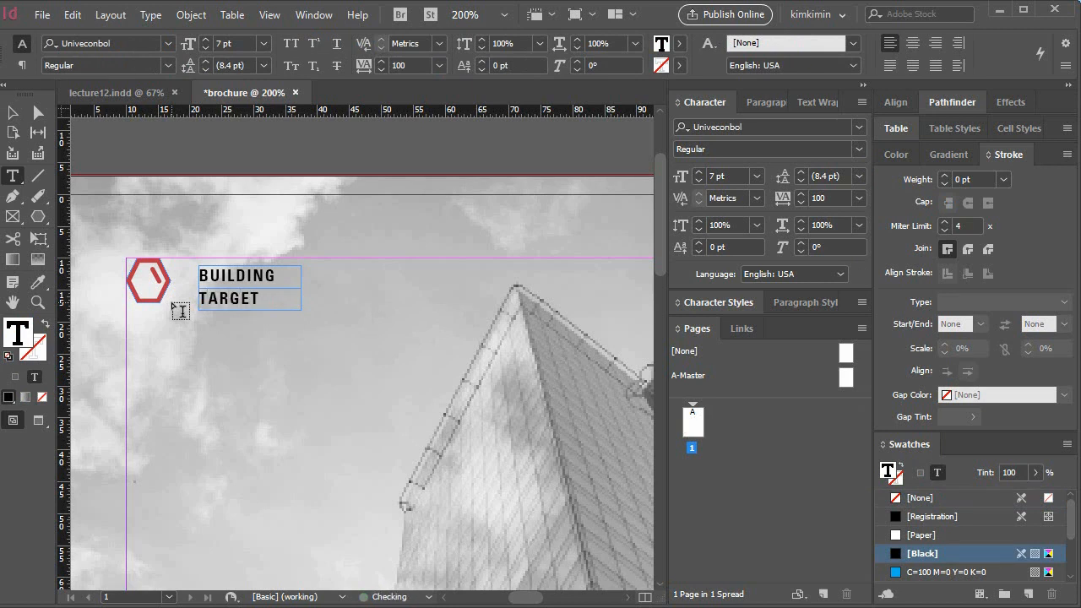
- Format the word TARGET in the Univeconlig font at 5 pt
{"action": "key", "text": "shift+Home"}
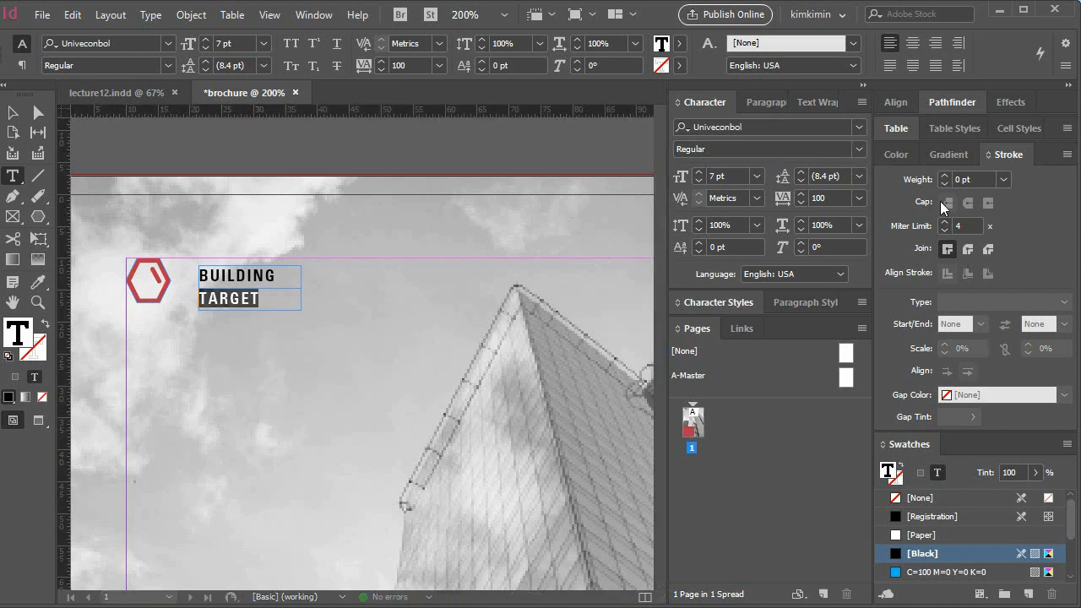
{"action": "left_click", "coordinate": [859, 127]}
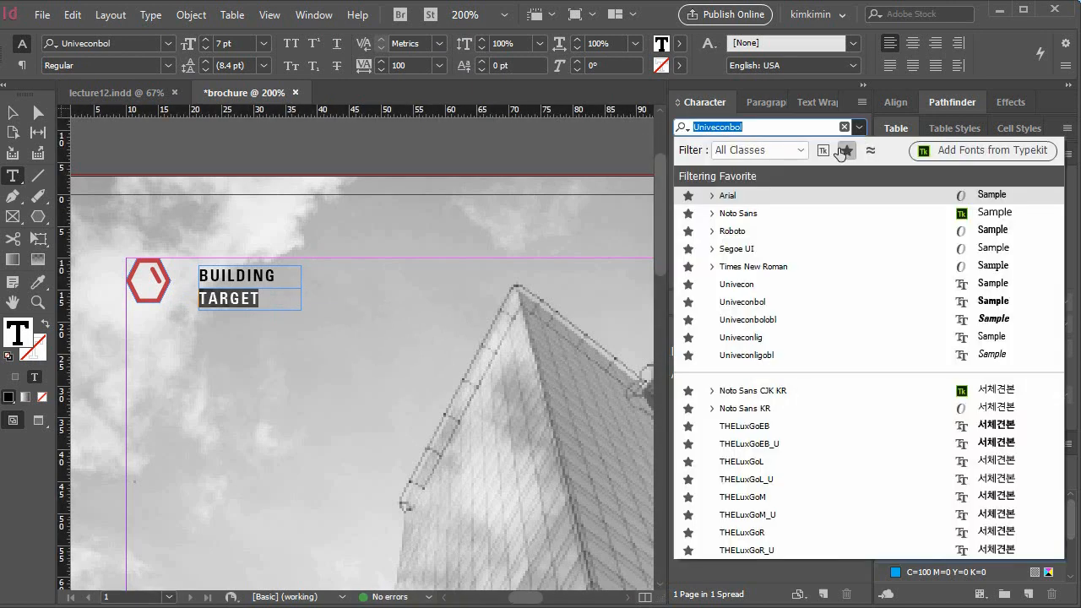
{"action": "left_click", "coordinate": [803, 338]}
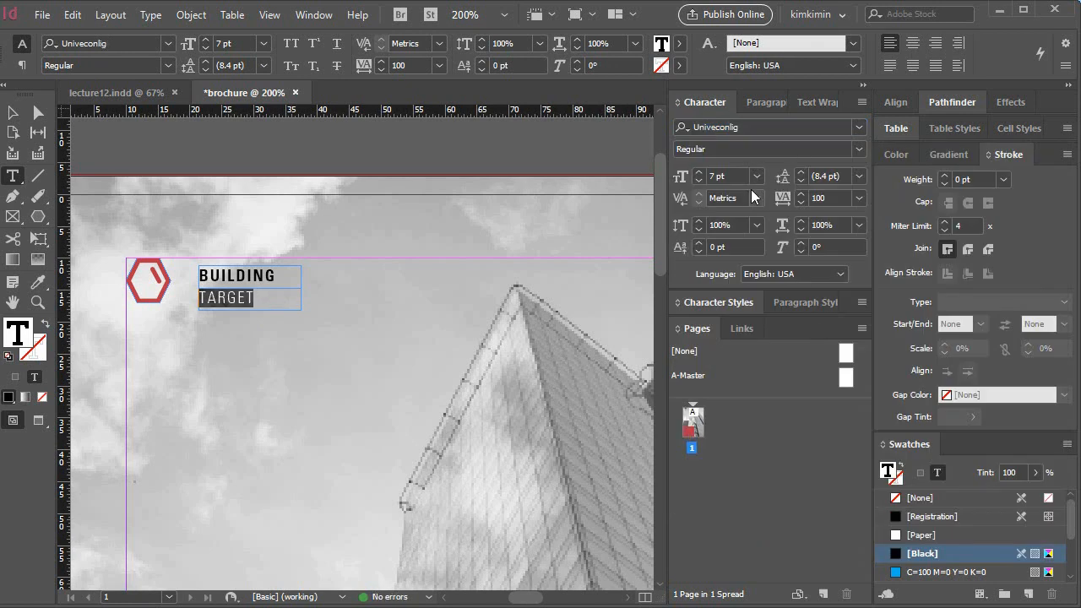
{"action": "double_click", "coordinate": [730, 176]}
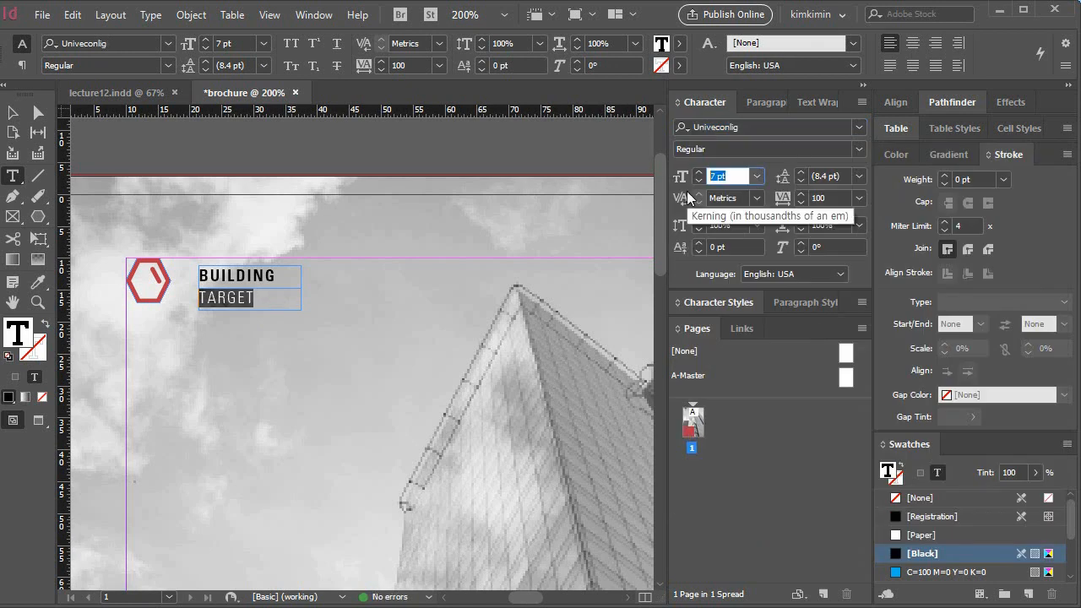
{"action": "type", "text": "5"}
{"action": "key", "text": "Return"}
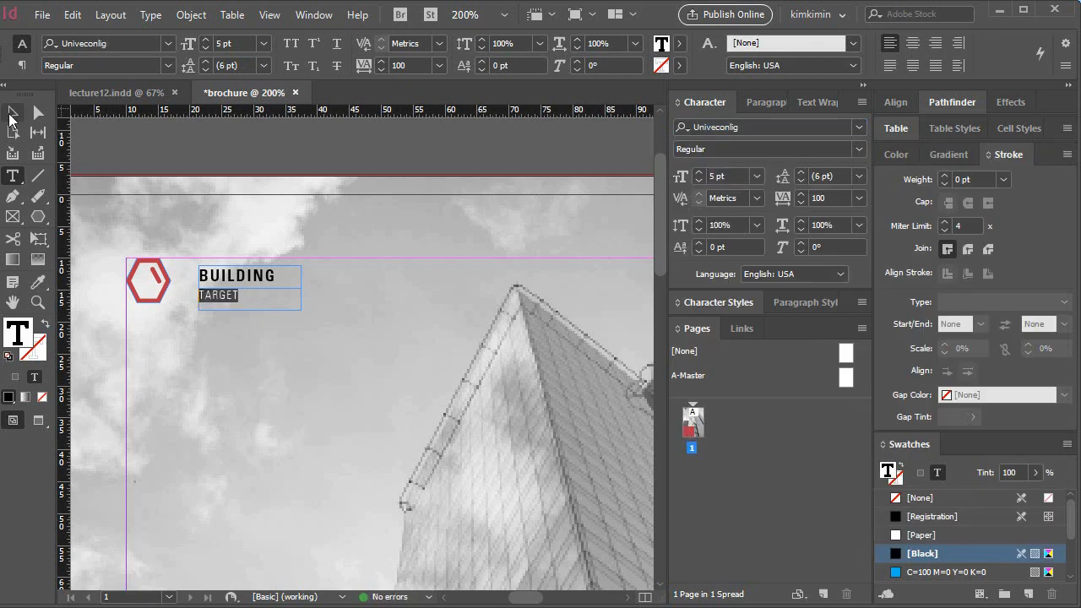
- Move both text frames together beside the hexagon to about X 18.5 mm, Y 10.8 mm, and reduce their combined height to about 6.2 mm
{"action": "key", "text": "Escape"}
{"action": "left_click", "coordinate": [255, 279], "text": "shift"}
{"action": "left_click_drag", "start_coordinate": [253, 283], "coordinate": [223, 273]}
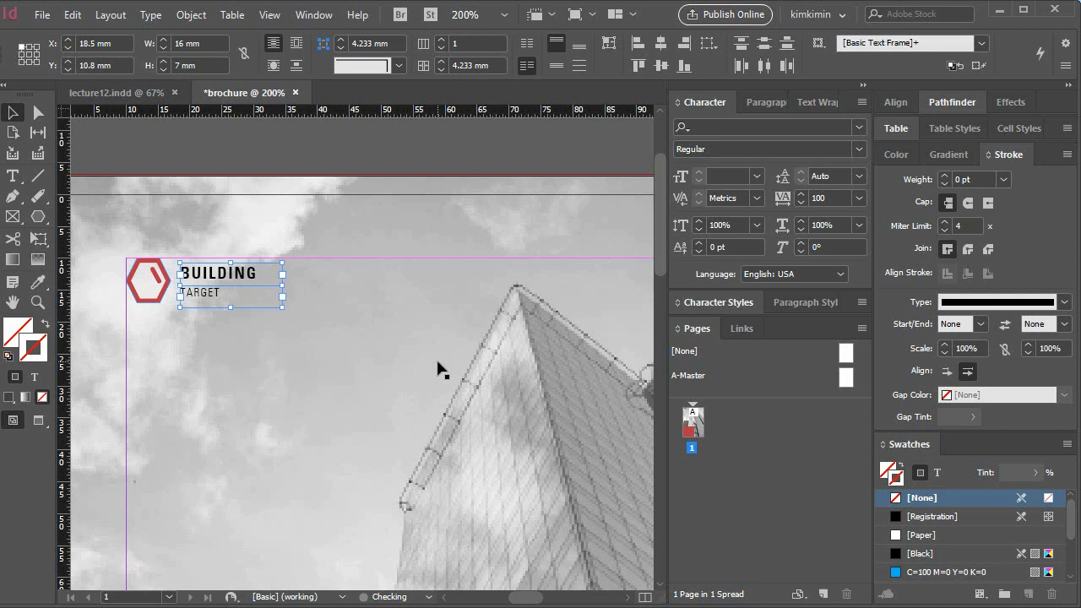
{"action": "left_click_drag", "start_coordinate": [231, 308], "coordinate": [231, 302]}
{"action": "left_click", "coordinate": [265, 322]}
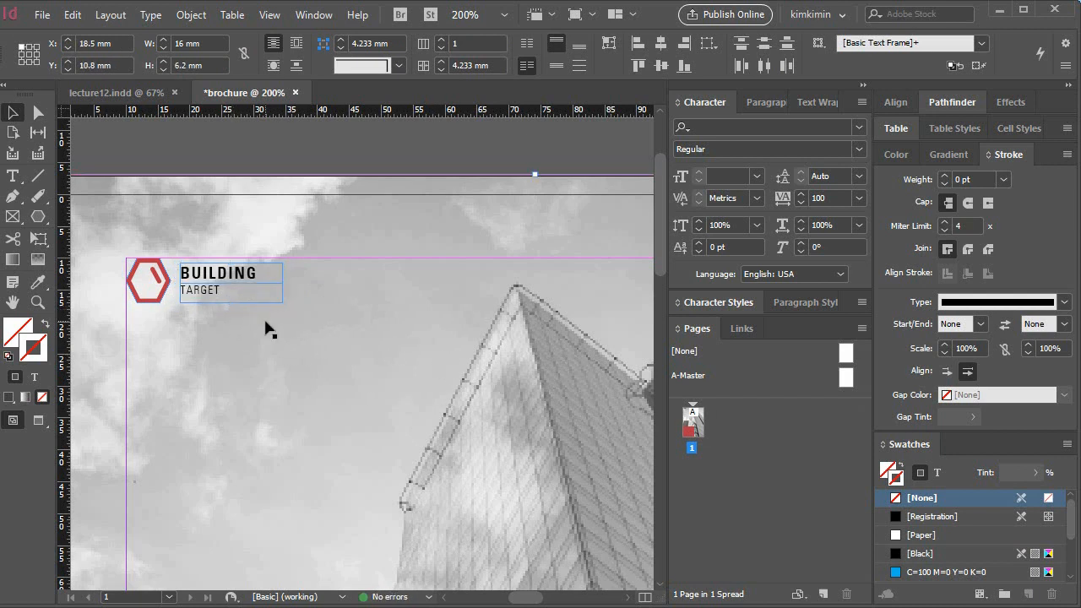
- Shorten the TARGET frame to about 2.5 mm high and set the BUILDING frame's height to 3 mm
{"action": "left_click", "coordinate": [258, 278]}
{"action": "left_click", "coordinate": [343, 328]}
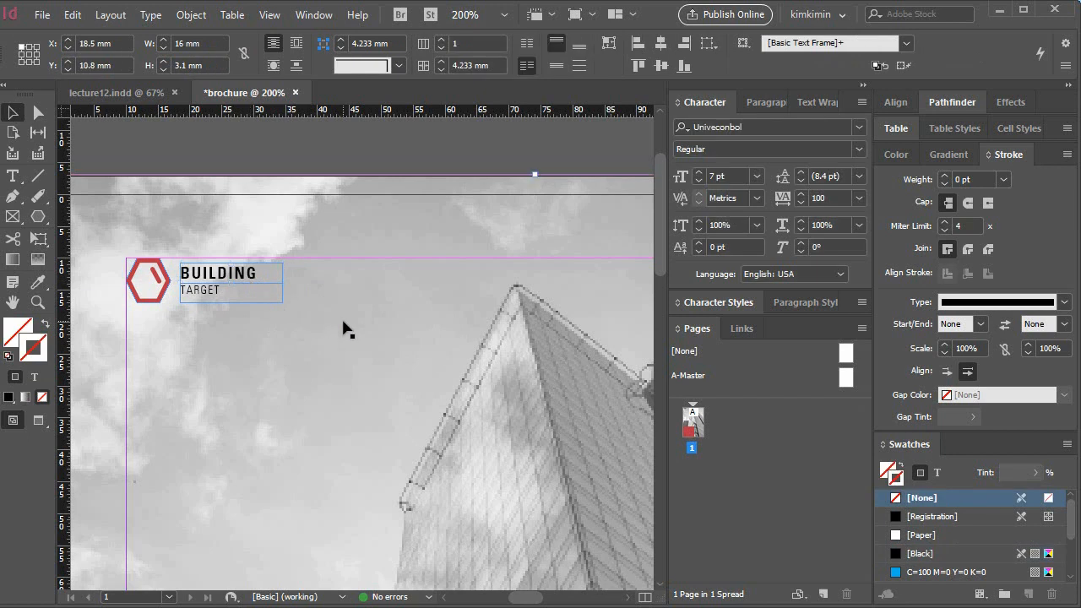
{"action": "left_click", "coordinate": [226, 296]}
{"action": "left_click_drag", "start_coordinate": [230, 296], "coordinate": [231, 300]}
{"action": "left_click", "coordinate": [245, 275]}
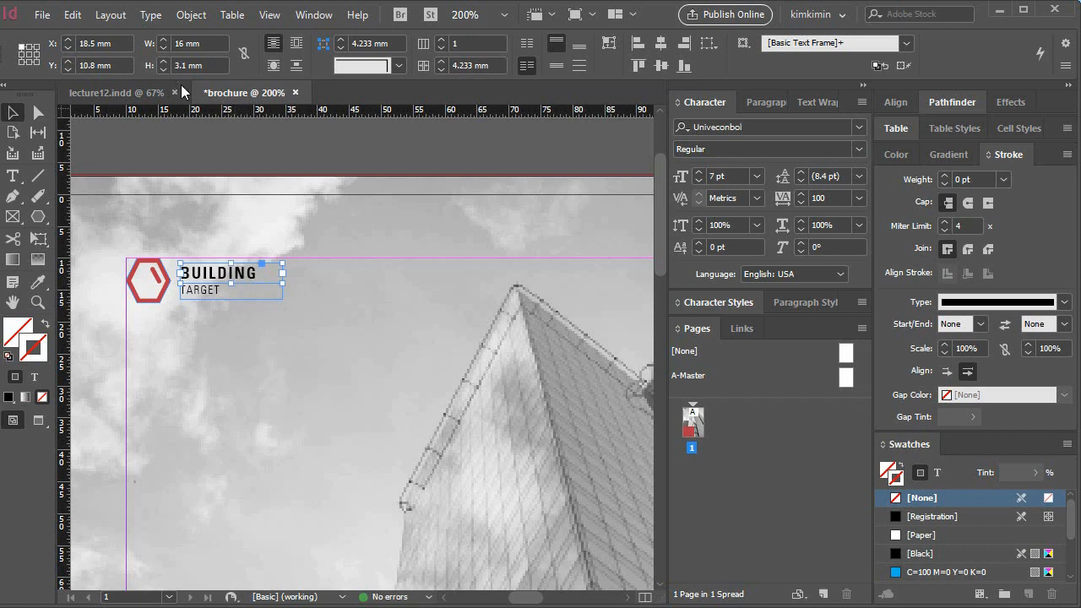
{"action": "left_click", "coordinate": [149, 69]}
{"action": "type", "text": "3"}
{"action": "key", "text": "Return"}
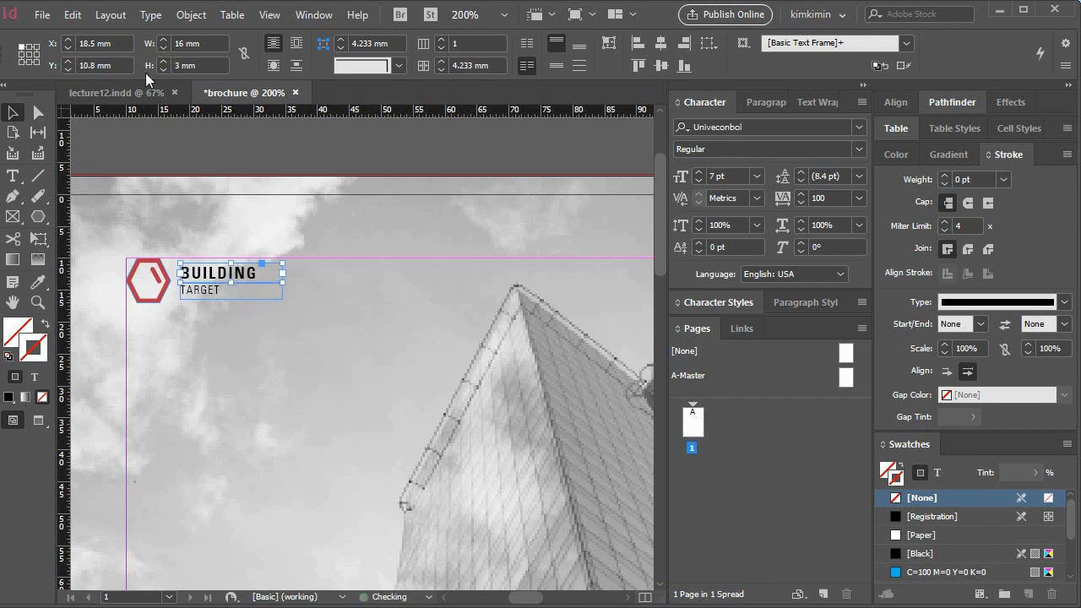
- Move the TARGET frame up to Y 13.8 mm so it sits flush against the BUILDING frame's lower edge
{"action": "left_click", "coordinate": [31, 305]}
{"action": "left_click", "coordinate": [182, 322]}
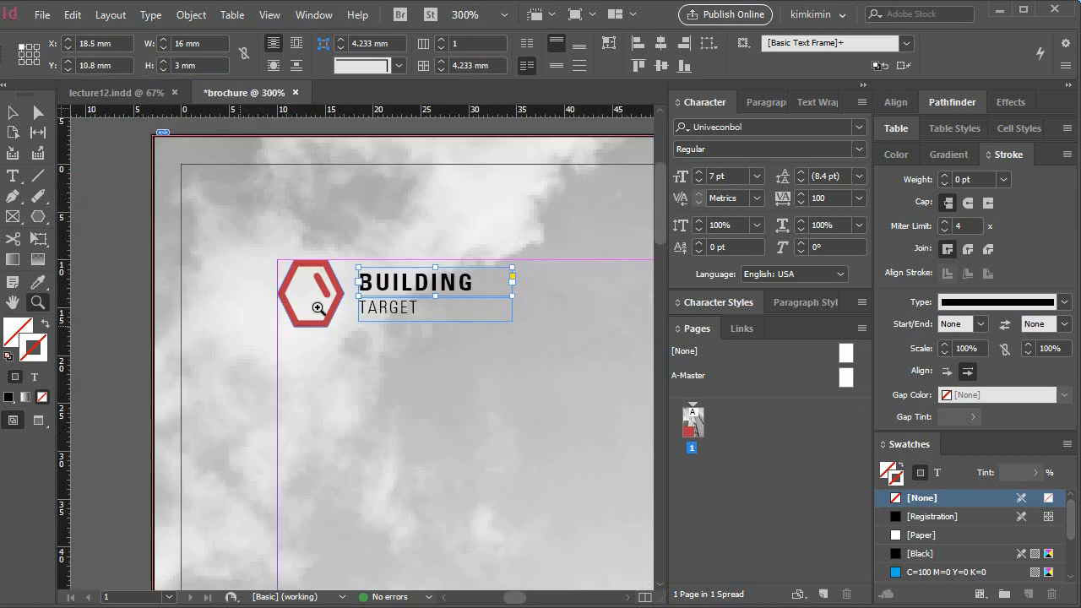
{"action": "left_click", "coordinate": [495, 309]}
{"action": "left_click_drag", "start_coordinate": [287, 397], "coordinate": [414, 424]}
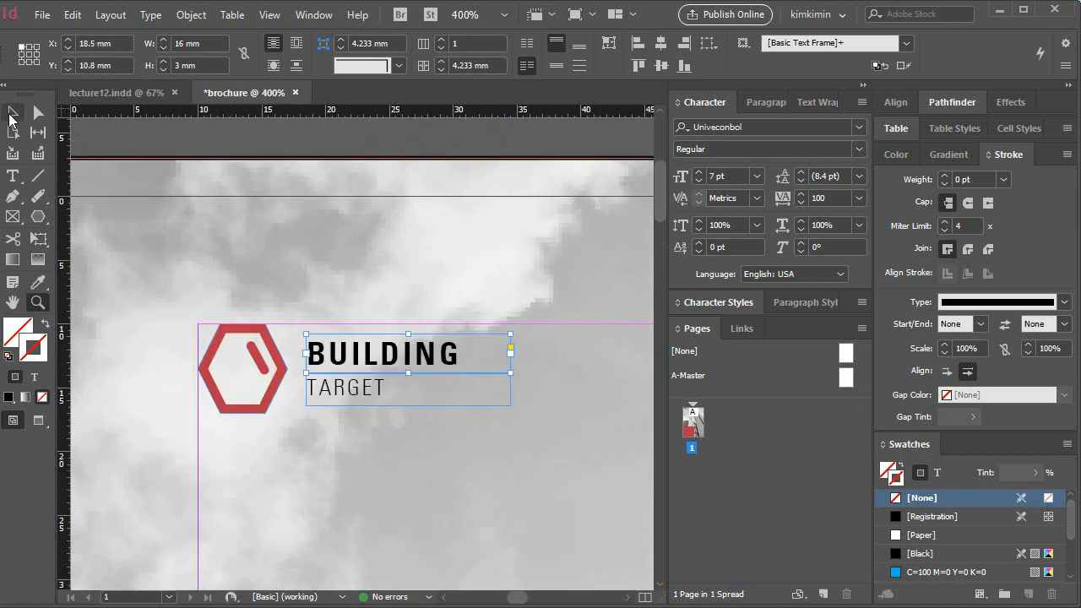
{"action": "left_click", "coordinate": [13, 113]}
{"action": "left_click", "coordinate": [420, 395]}
{"action": "left_click_drag", "start_coordinate": [369, 394], "coordinate": [392, 400]}
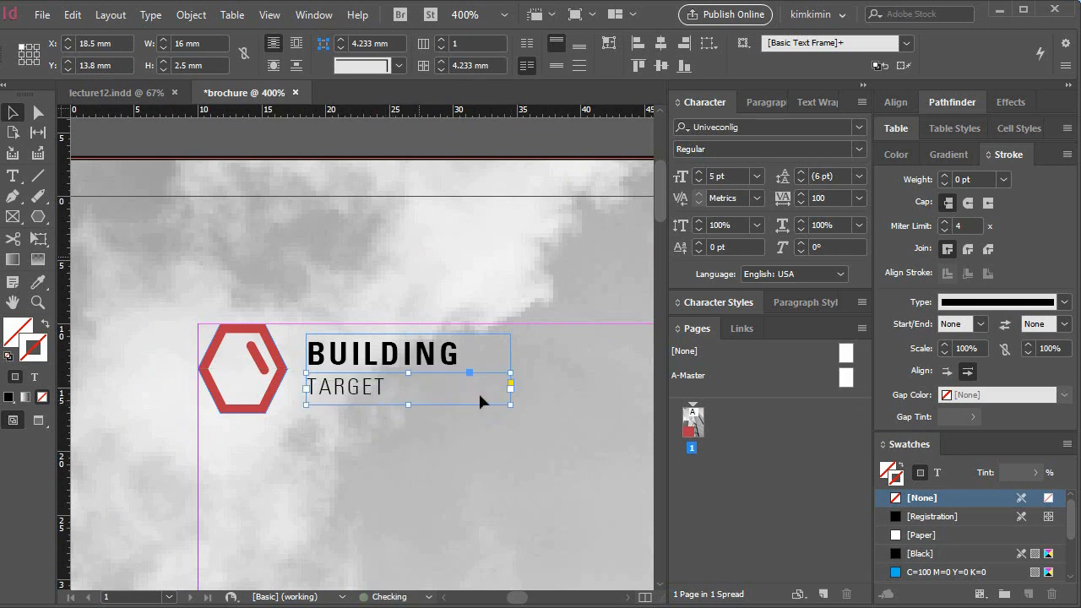
- Group the hexagon logo with the BUILDING and TARGET text frames, and release the group's selection
{"action": "left_click", "coordinate": [268, 350], "text": "shift"}
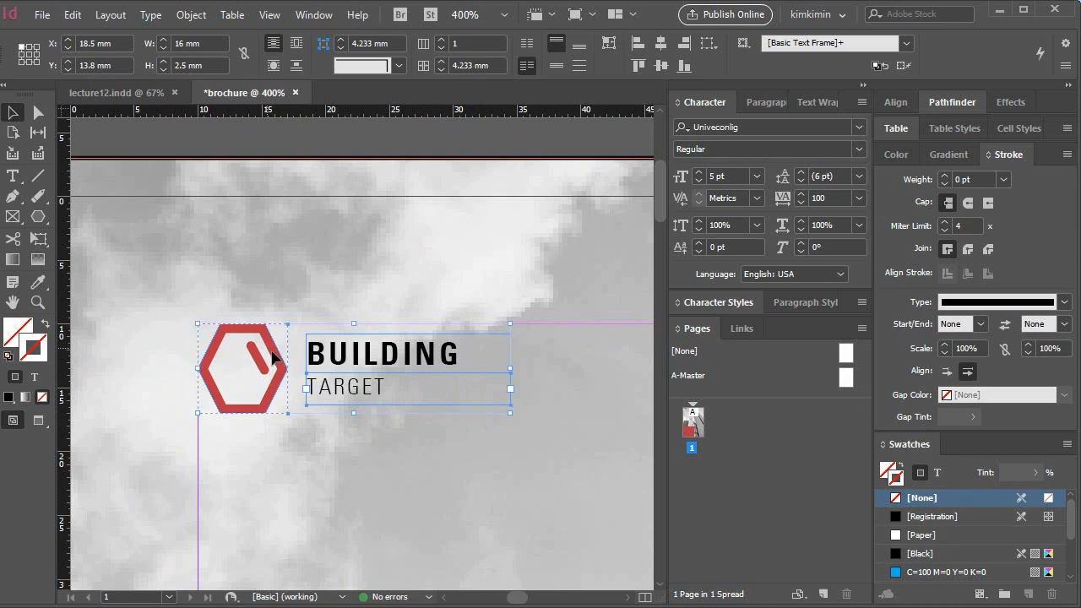
{"action": "left_click", "coordinate": [390, 358], "text": "shift"}
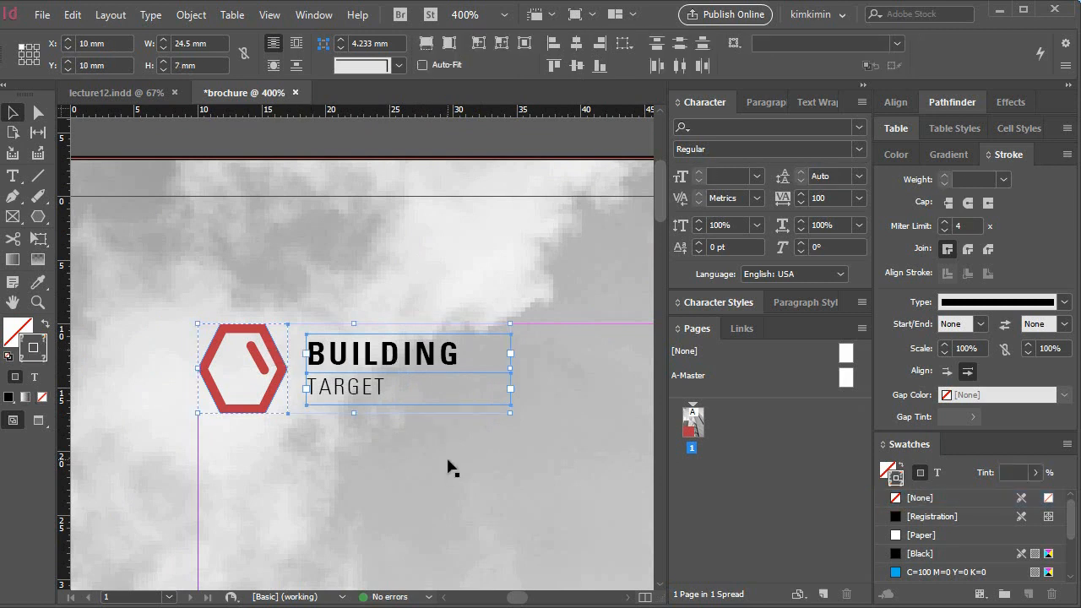
{"action": "key", "text": "ctrl+g"}
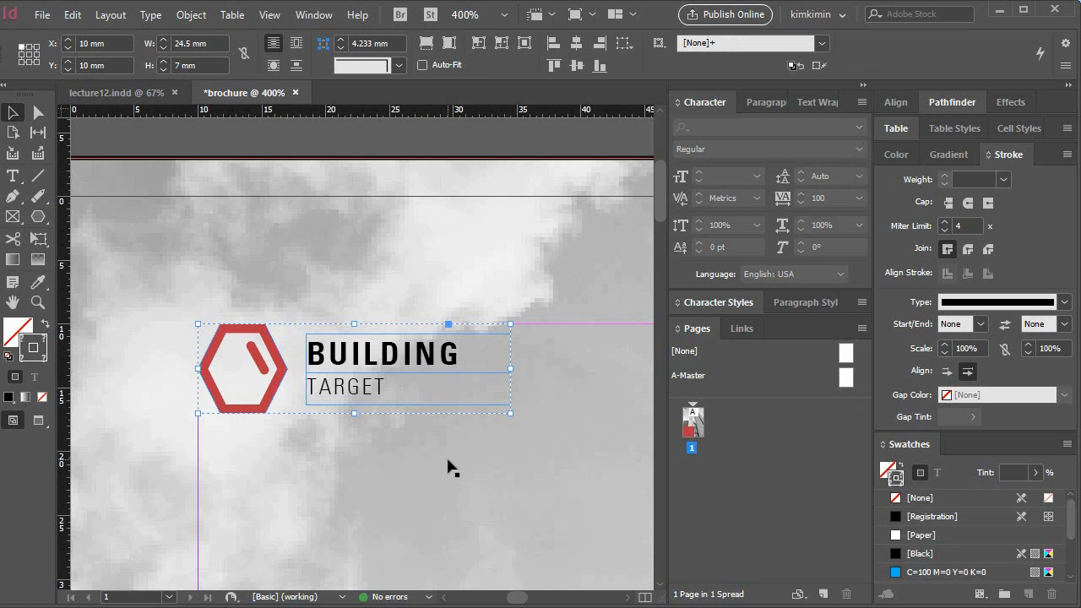
{"action": "key", "text": "ctrl+minus"}
{"action": "key", "text": "ctrl+minus"}
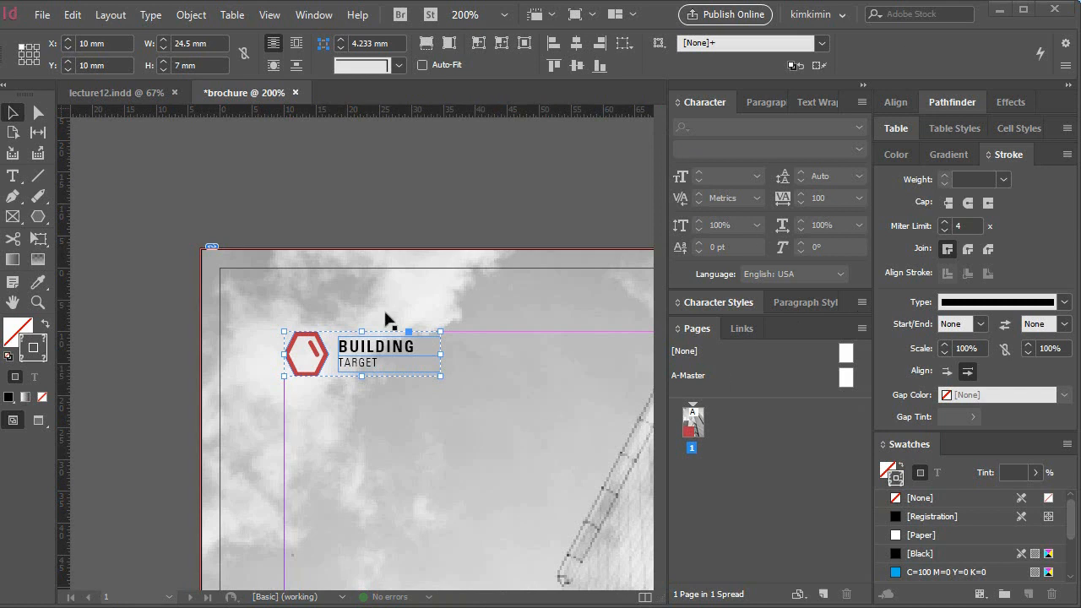
{"action": "left_click", "coordinate": [499, 366]}
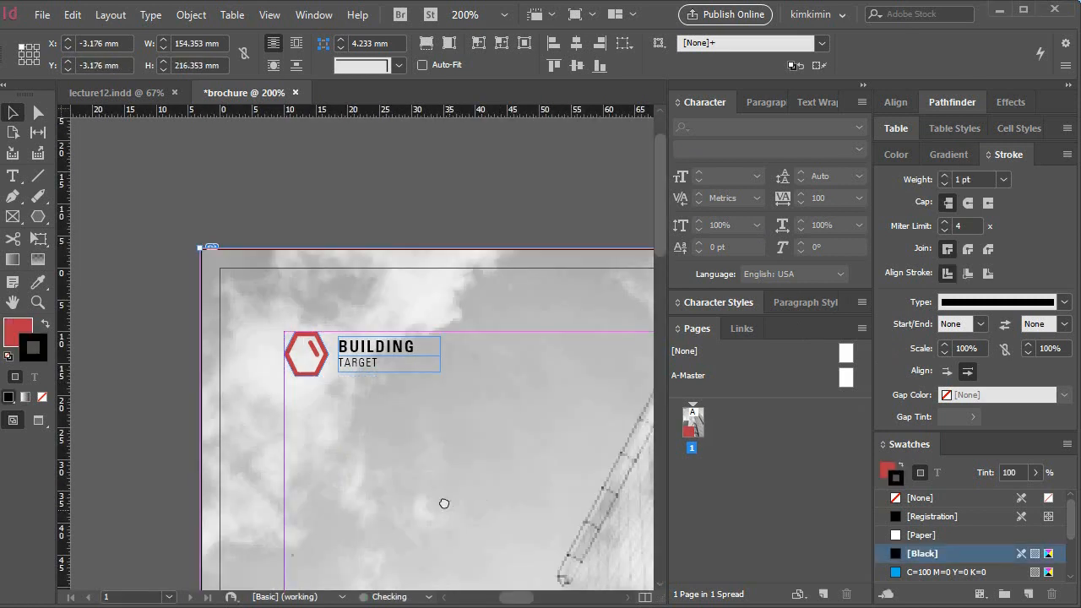
- Create a text frame about 43.6 x 25.6 mm on the red block, starting at the page's inner margin, and paste in ANNUAL REPORT
{"action": "scroll", "coordinate": [448, 473], "scroll_direction": "down", "scroll_amount": 5}
{"action": "left_click_drag", "start_coordinate": [454, 432], "coordinate": [343, 268]}
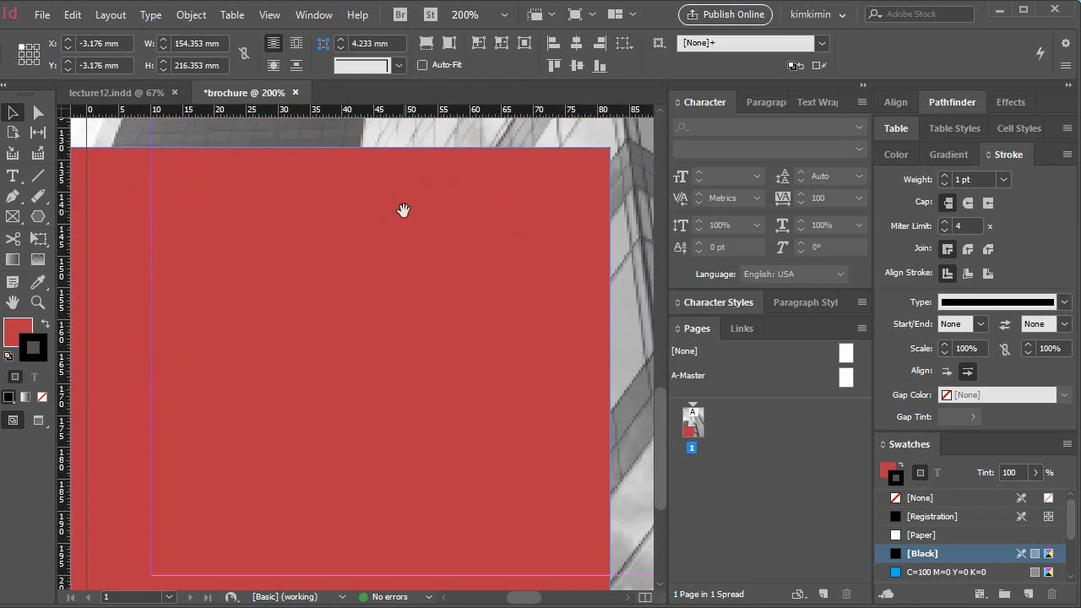
{"action": "key", "text": "ctrl+minus"}
{"action": "scroll", "coordinate": [451, 333], "scroll_direction": "down", "scroll_amount": 1}
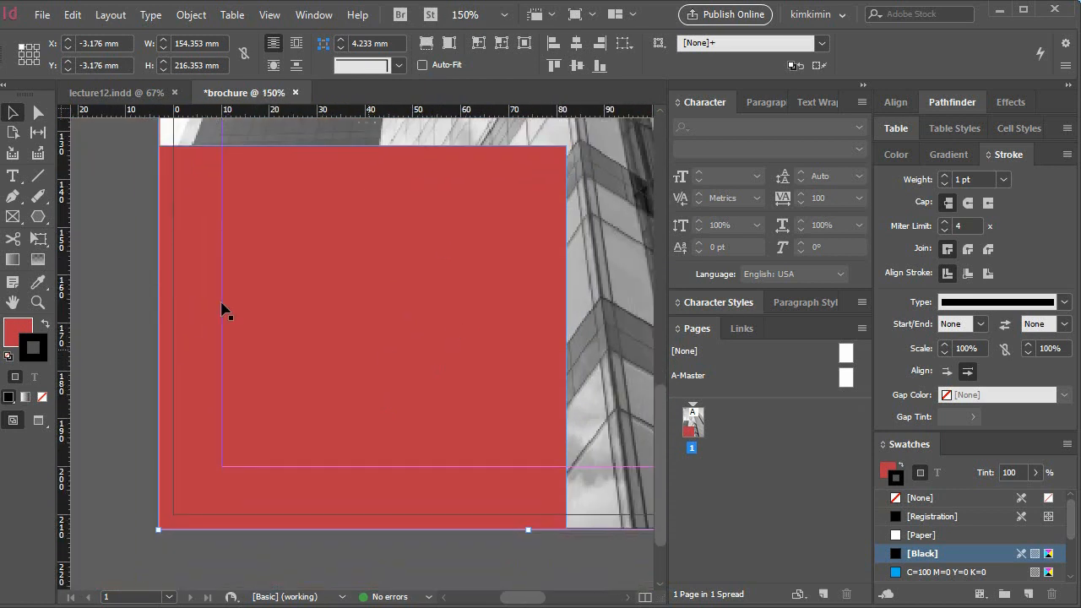
{"action": "left_click", "coordinate": [13, 176]}
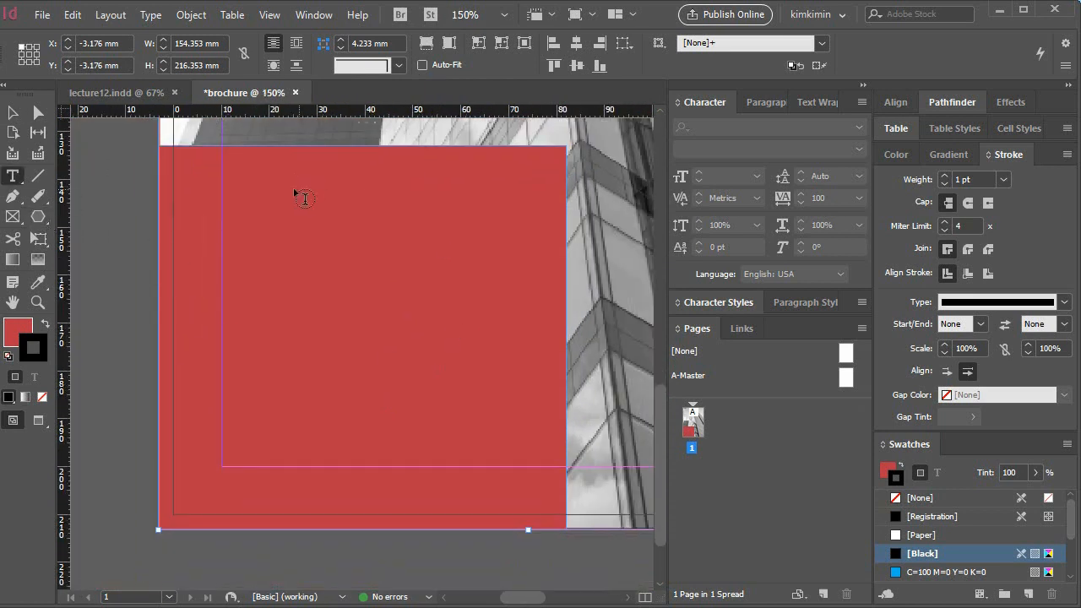
{"action": "left_click_drag", "start_coordinate": [220, 174], "coordinate": [430, 295]}
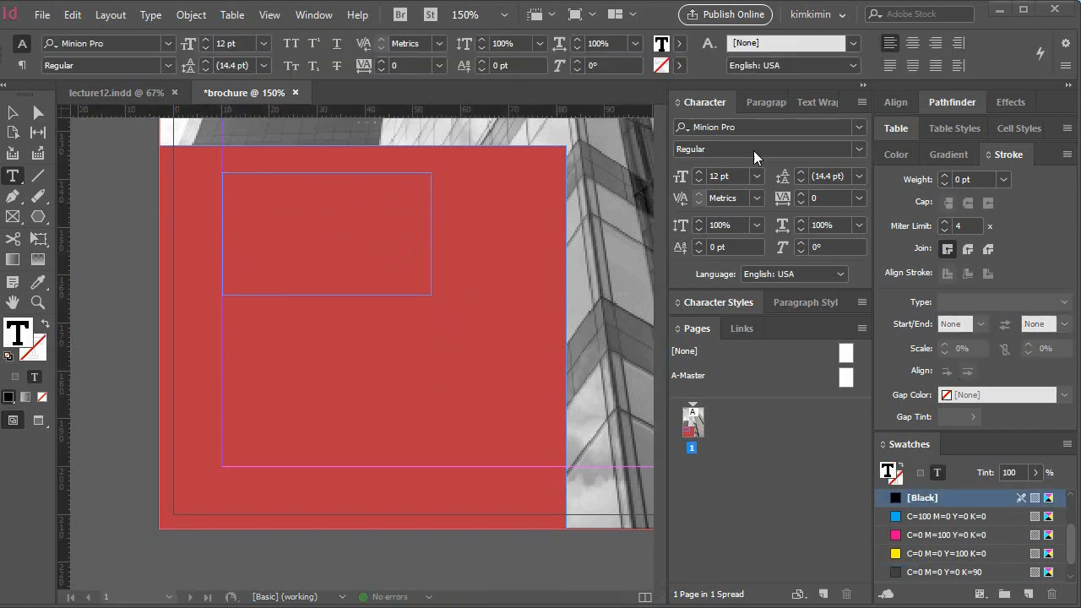
{"action": "key", "text": "ctrl+v"}
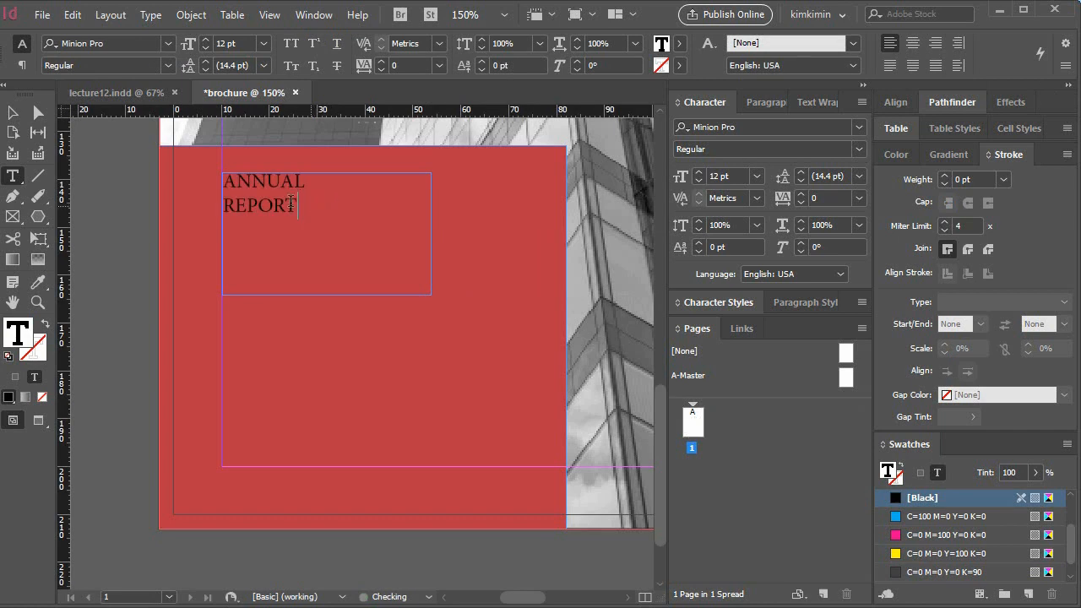
- Format the whole ANNUAL REPORT title in Univeconbol at 30 pt with the [Paper] swatch as text colour
{"action": "left_click_drag", "start_coordinate": [313, 205], "coordinate": [207, 180]}
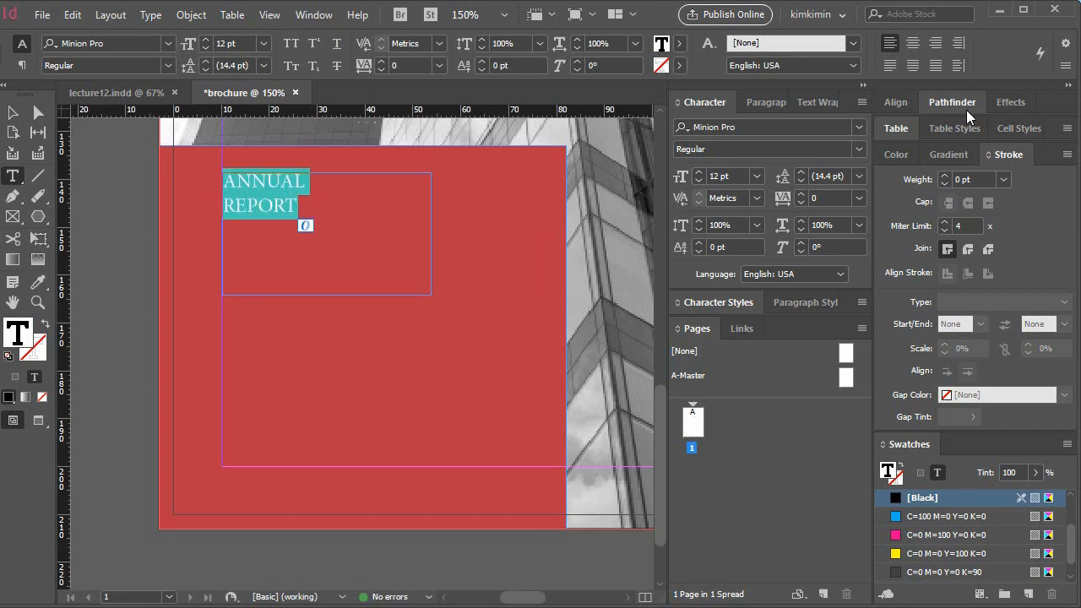
{"action": "left_click", "coordinate": [858, 127]}
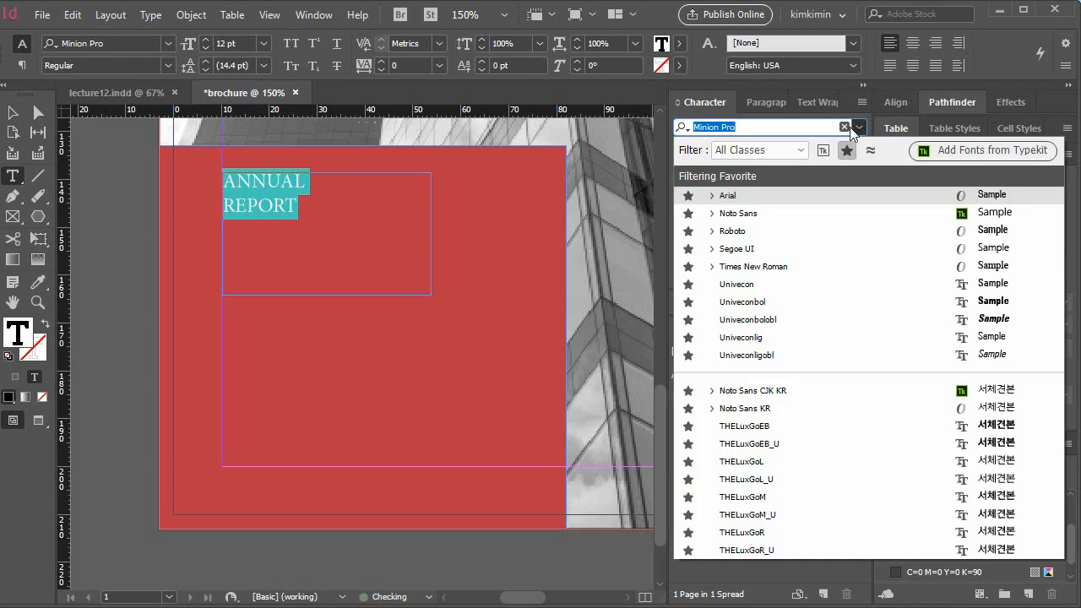
{"action": "left_click", "coordinate": [819, 301]}
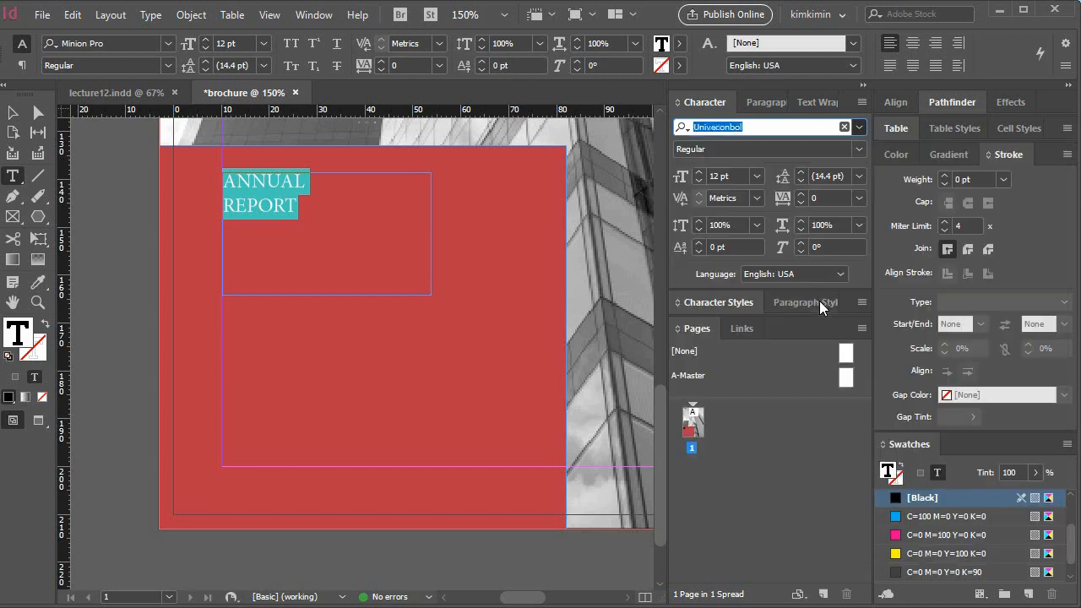
{"action": "left_click", "coordinate": [736, 182]}
{"action": "type", "text": "30"}
{"action": "key", "text": "Return"}
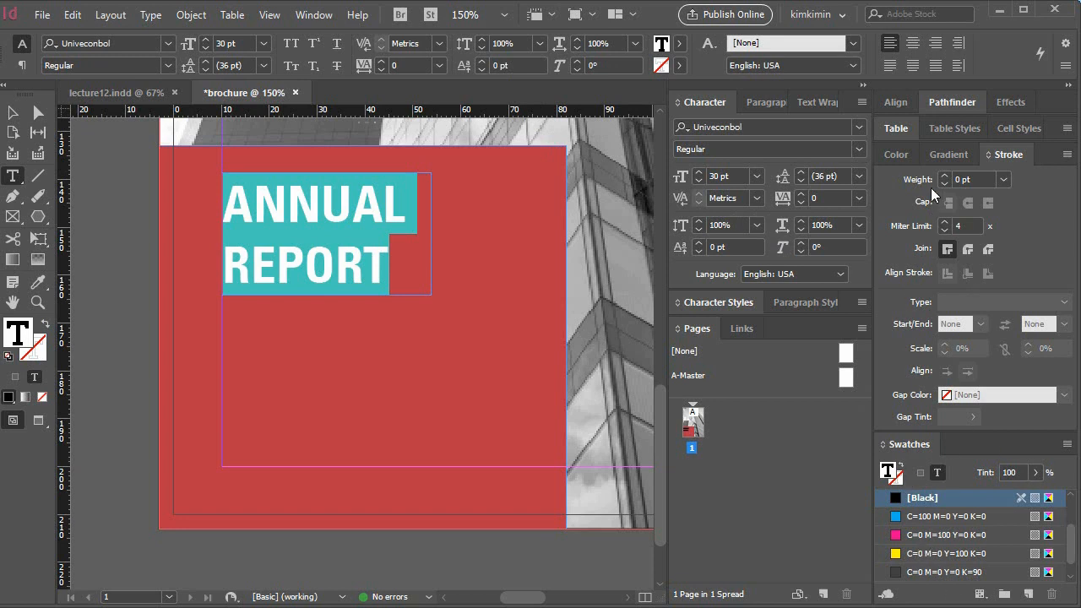
{"action": "left_click", "coordinate": [1009, 155]}
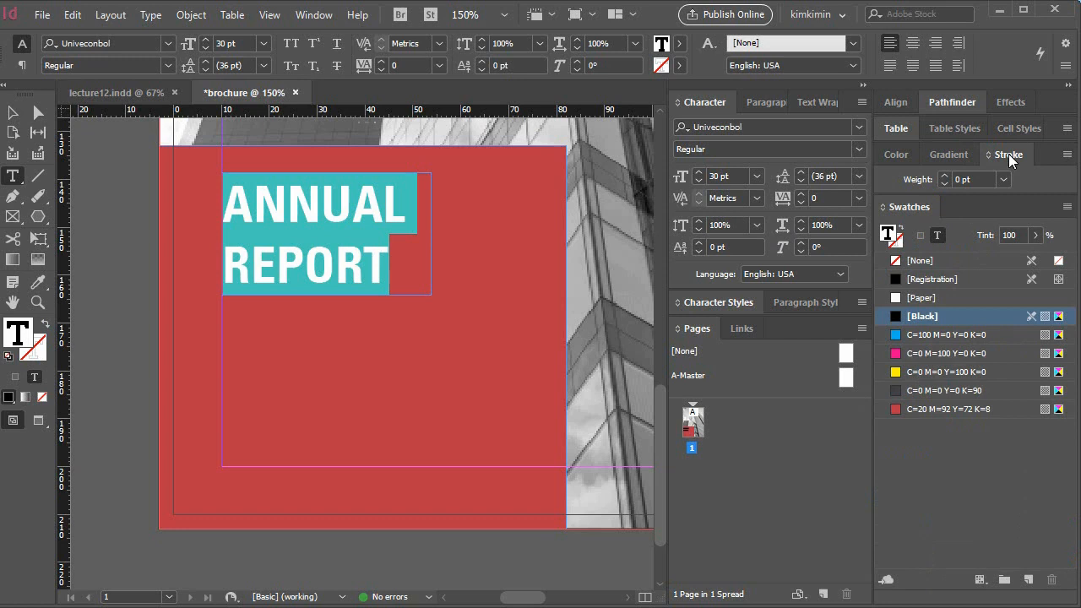
{"action": "left_click", "coordinate": [912, 297]}
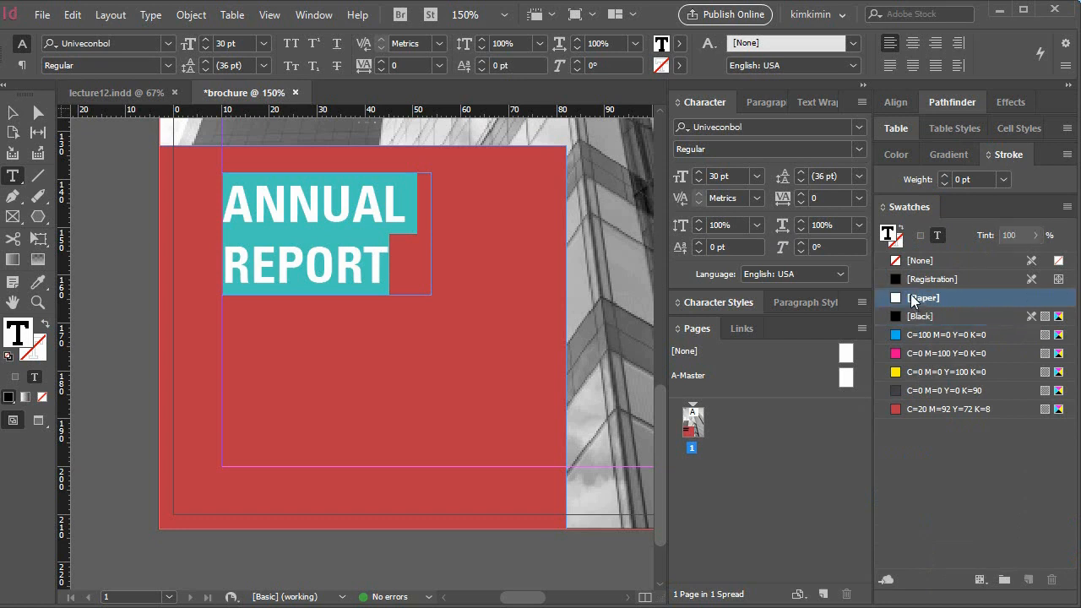
- Create a character style named 타이틀 from the full ANNUAL REPORT title and apply it to that text
{"action": "left_click", "coordinate": [337, 261]}
{"action": "left_click_drag", "start_coordinate": [390, 263], "coordinate": [162, 264]}
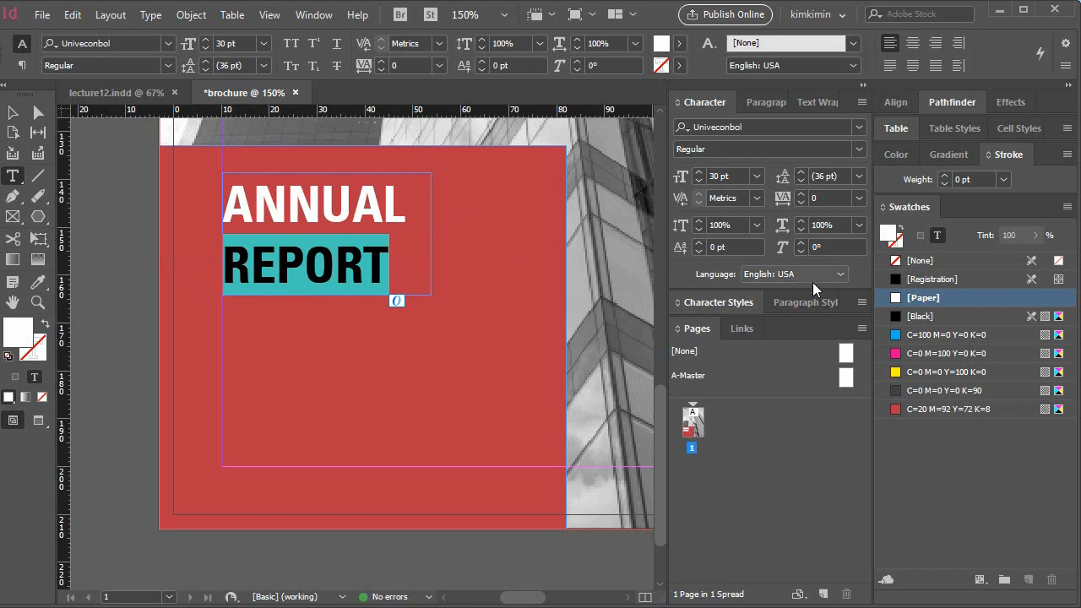
{"action": "left_click", "coordinate": [412, 224]}
{"action": "key", "text": "ctrl+a"}
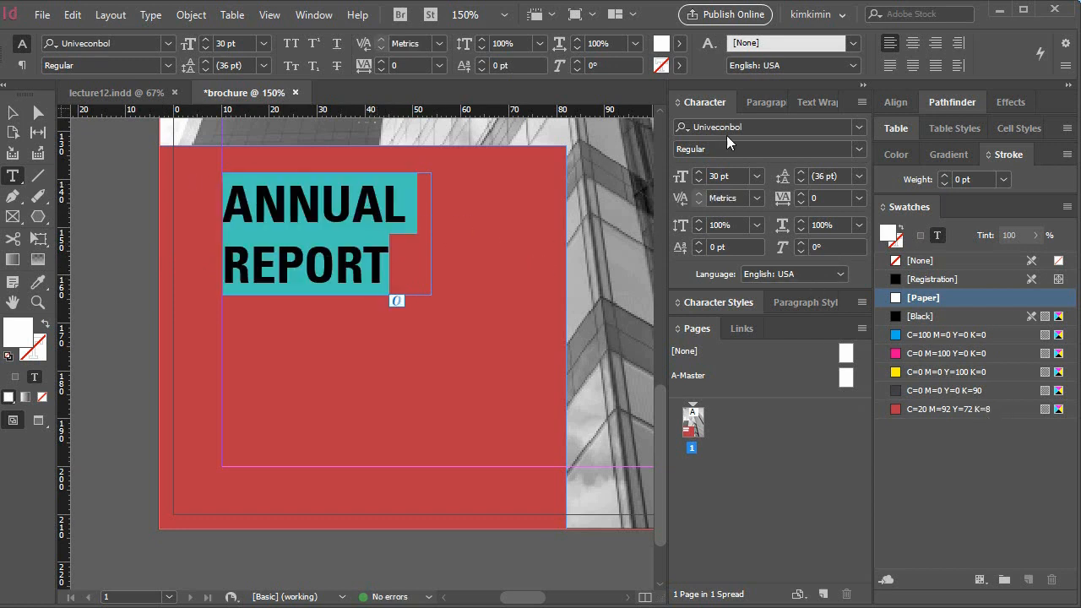
{"action": "left_click", "coordinate": [719, 304]}
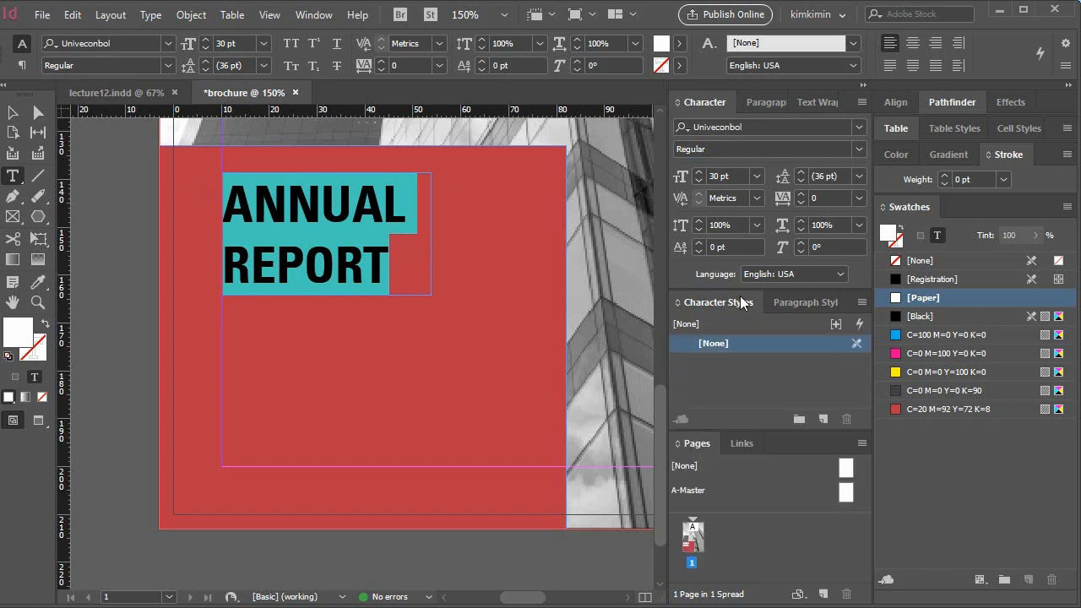
{"action": "left_click", "coordinate": [862, 302]}
{"action": "left_click", "coordinate": [926, 307]}
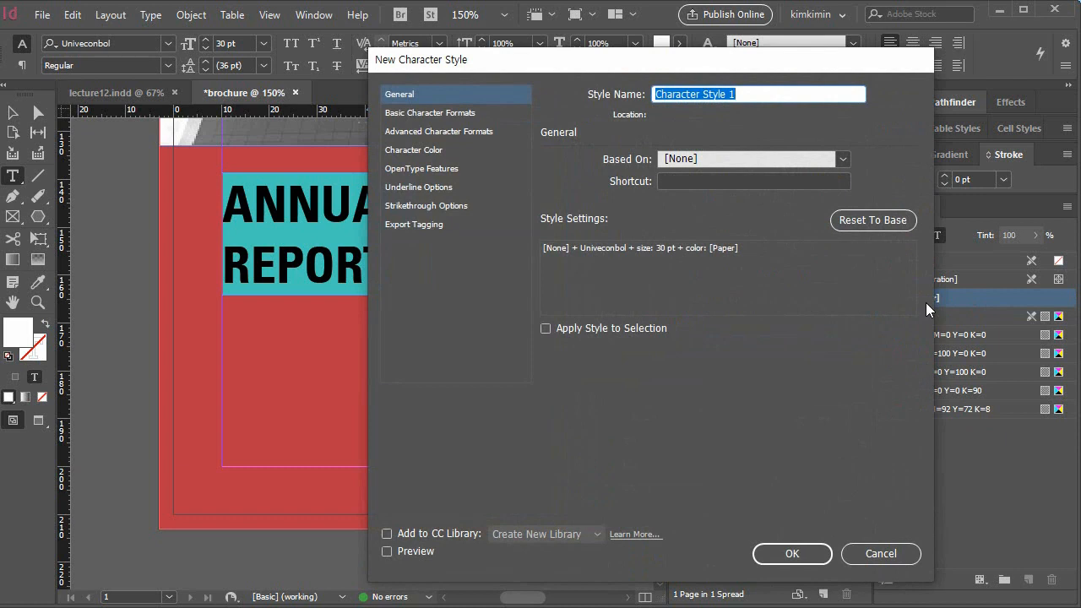
{"action": "type", "text": "타이"}
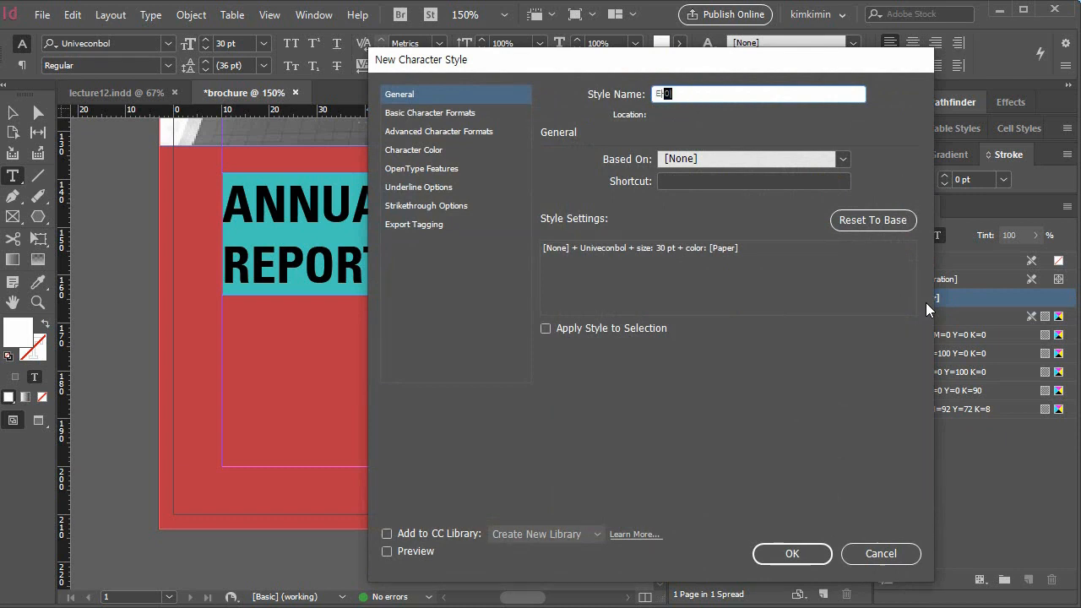
{"action": "type", "text": "틀"}
{"action": "key", "text": "Return"}
{"action": "left_click", "coordinate": [712, 366]}
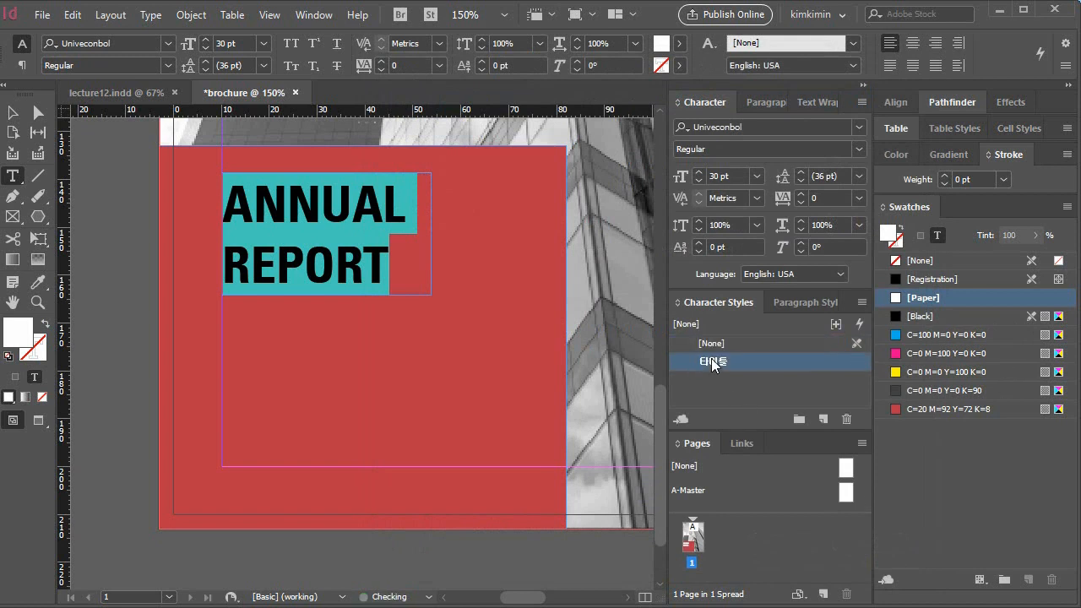
- Colour the word REPORT in the title with the C=0 M=0 Y=0 K=90 swatch
{"action": "left_click", "coordinate": [304, 249]}
{"action": "left_click_drag", "start_coordinate": [403, 252], "coordinate": [222, 264]}
{"action": "left_click", "coordinate": [973, 390]}
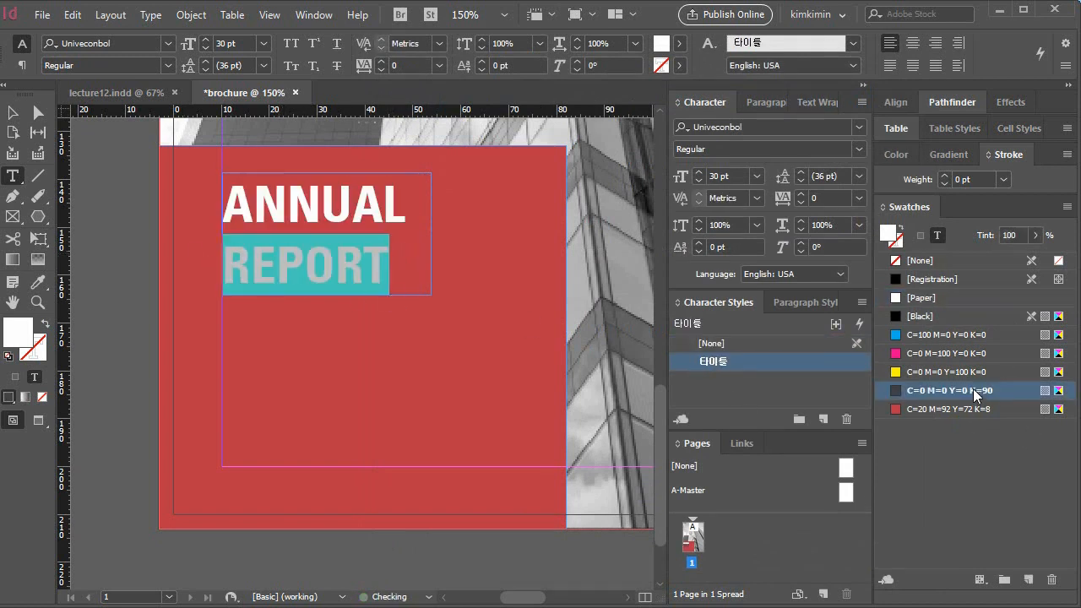
- Enlarge the ANNUAL REPORT text frame to about 54 mm wide and 32 mm high, keeping its upper-left corner in place
{"action": "left_click", "coordinate": [11, 115]}
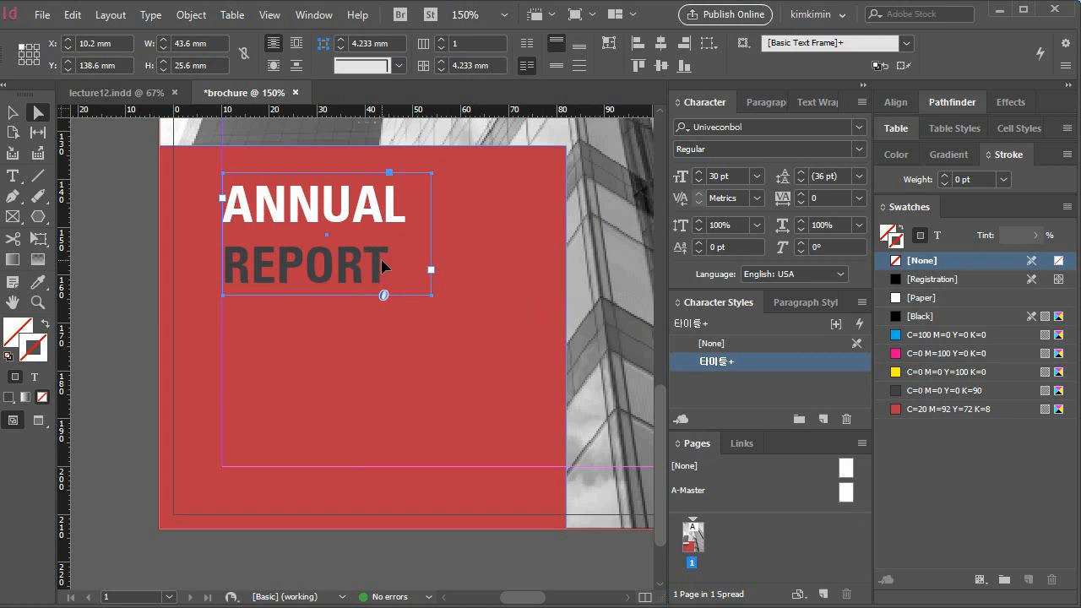
{"action": "left_click", "coordinate": [12, 113]}
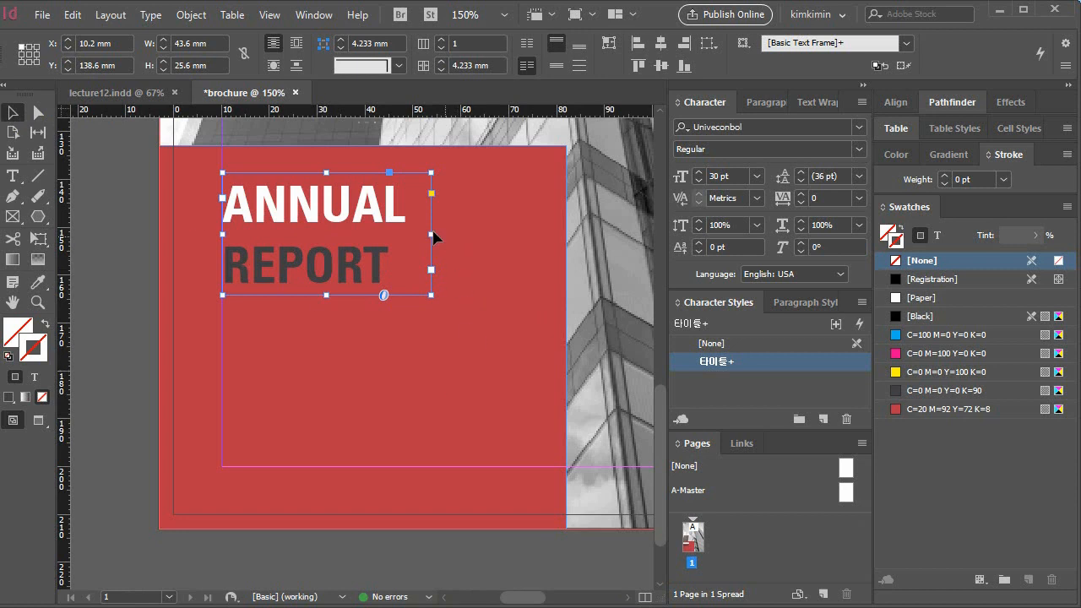
{"action": "left_click_drag", "start_coordinate": [430, 234], "coordinate": [481, 234]}
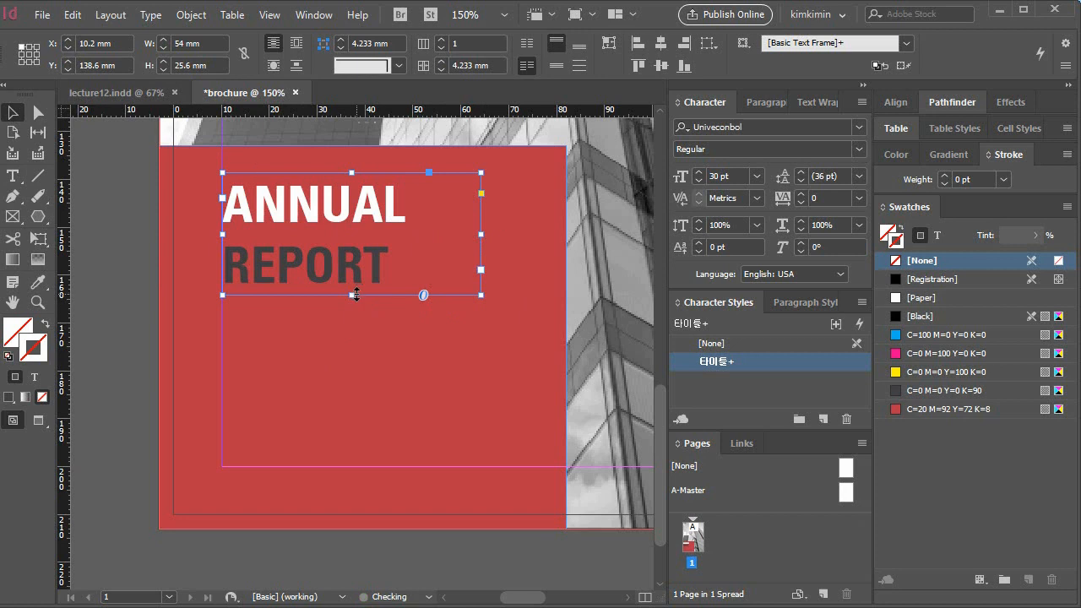
{"action": "left_click_drag", "start_coordinate": [355, 293], "coordinate": [351, 325]}
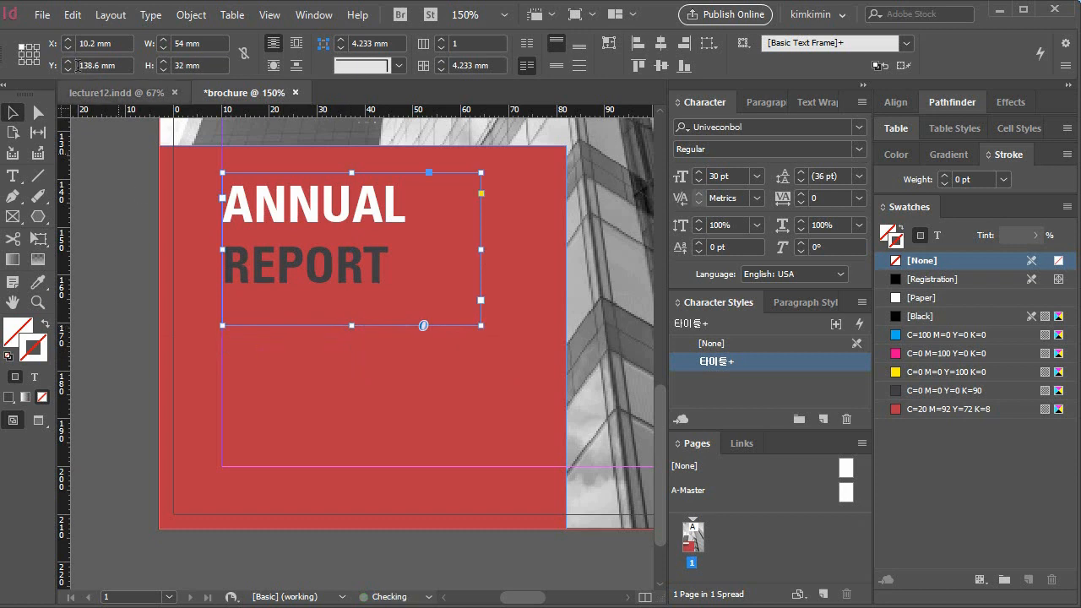
- Draw a text frame directly below the title frame and match its width, making it about 54 mm wide and 7 mm high
{"action": "left_click", "coordinate": [13, 179]}
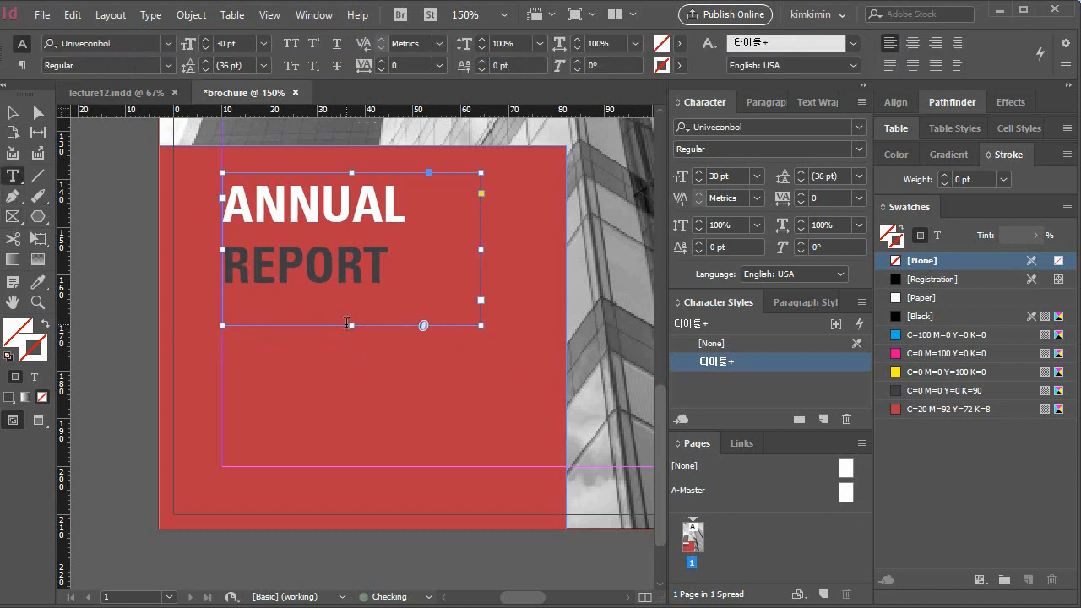
{"action": "left_click_drag", "start_coordinate": [476, 358], "coordinate": [225, 327]}
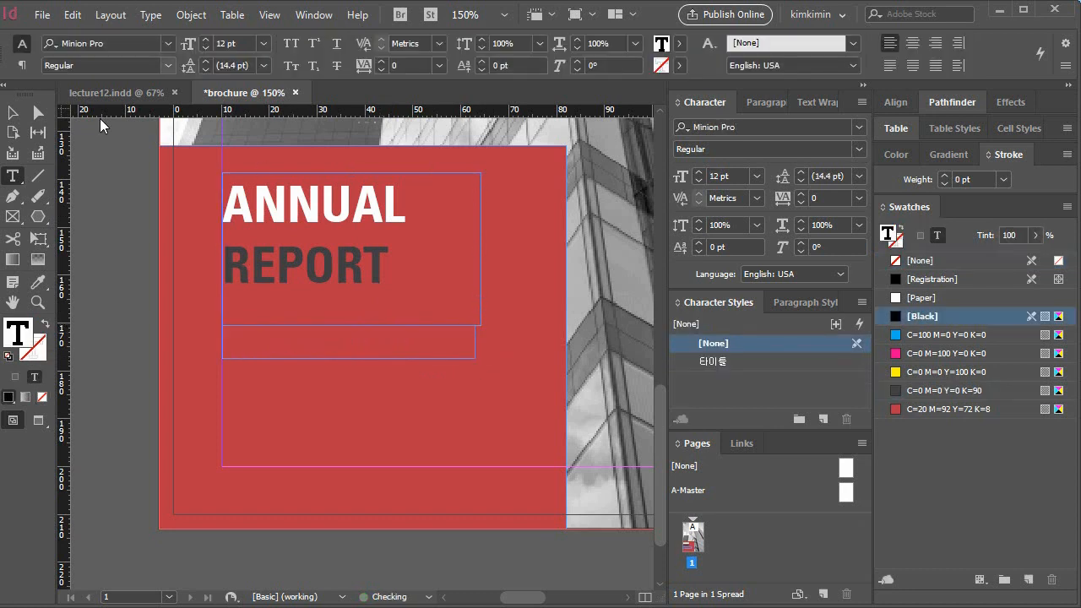
{"action": "key", "text": "Escape"}
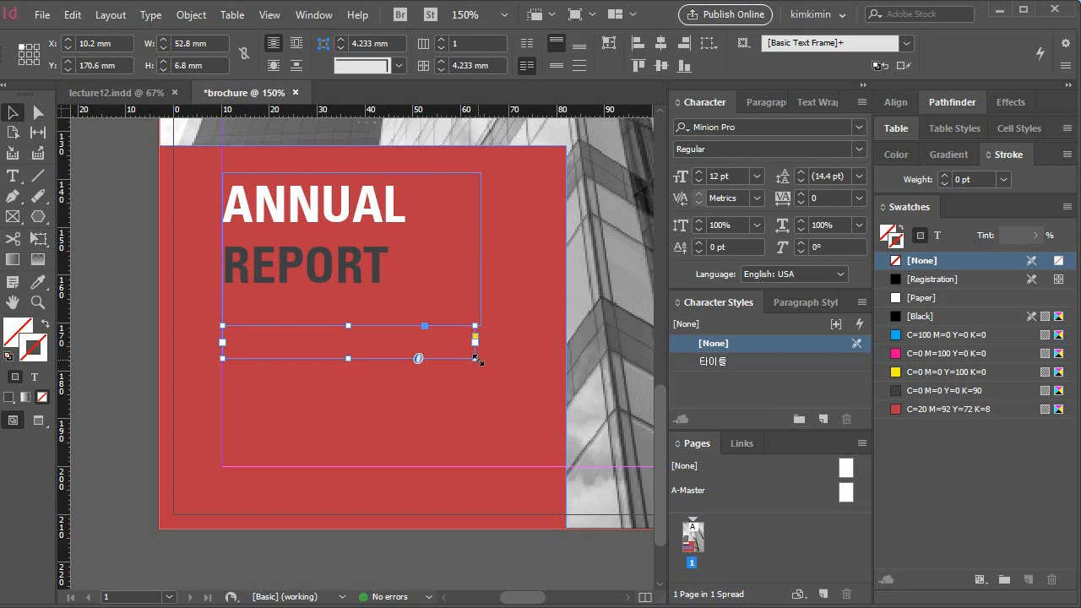
{"action": "left_click_drag", "start_coordinate": [475, 358], "coordinate": [481, 358]}
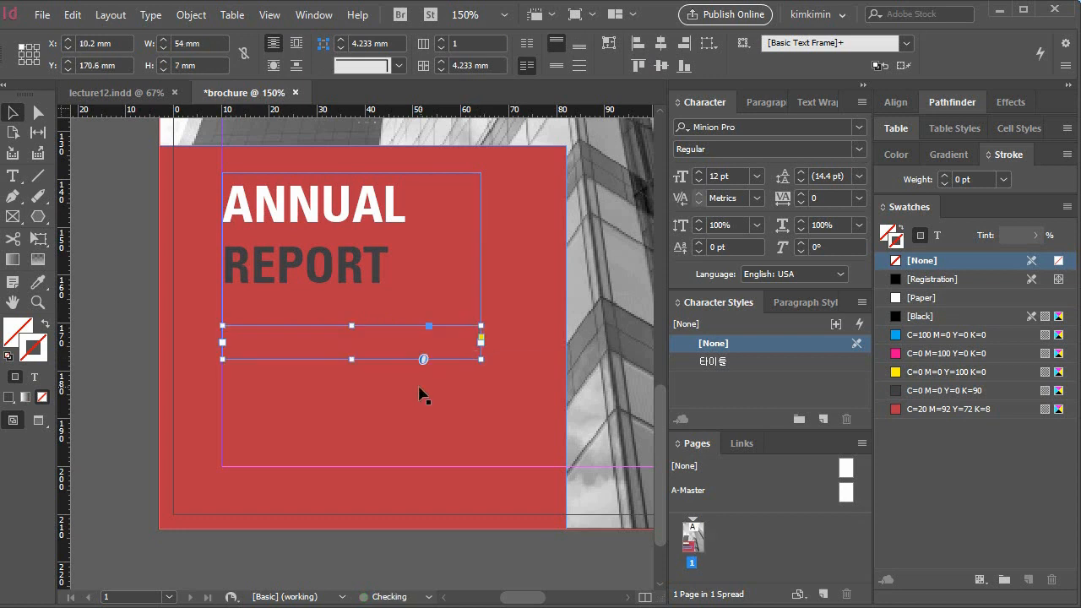
- Paste the subtitle GLOBAL MARKET AND REPORT into the empty frame under the title
{"action": "double_click", "coordinate": [282, 342]}
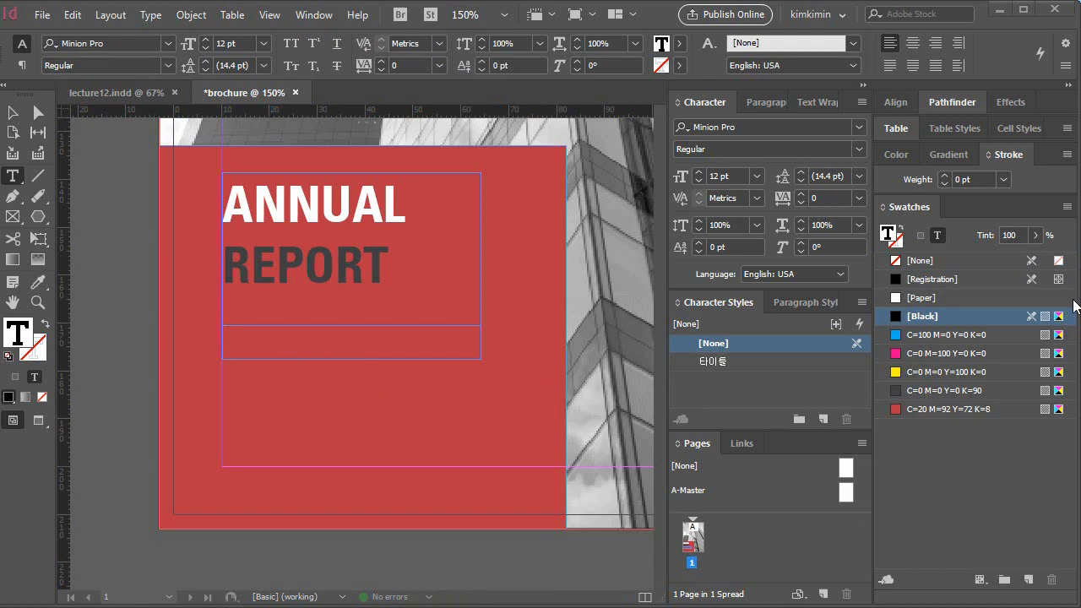
{"action": "left_click", "coordinate": [315, 344]}
{"action": "key", "text": "ctrl+v"}
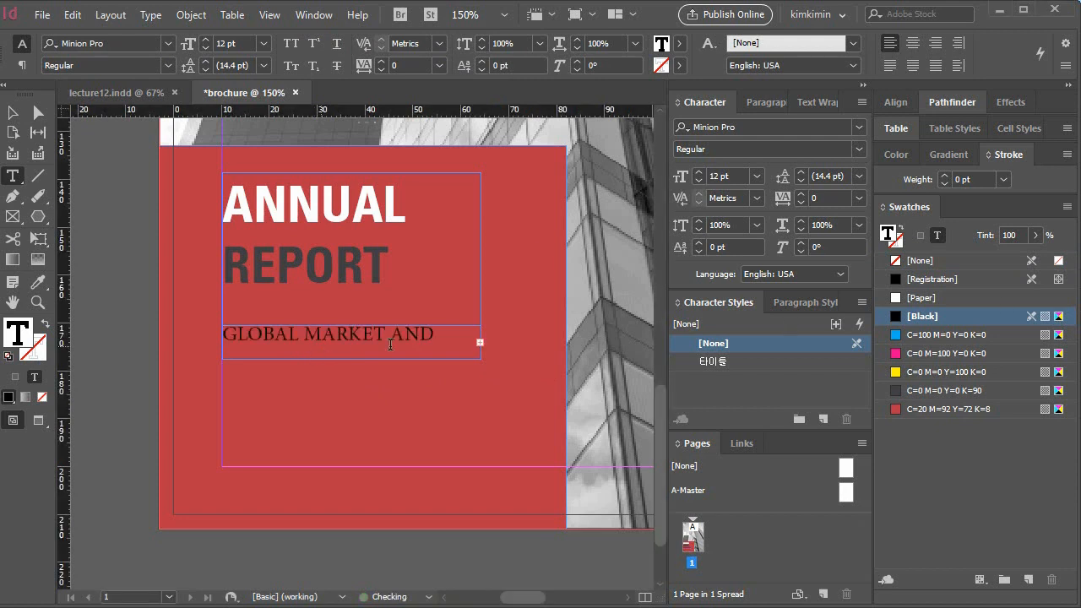
- Format the GLOBAL MARKET AND REPORT line in Univecon at 10 pt with the [Paper] swatch as text colour
{"action": "triple_click", "coordinate": [419, 336]}
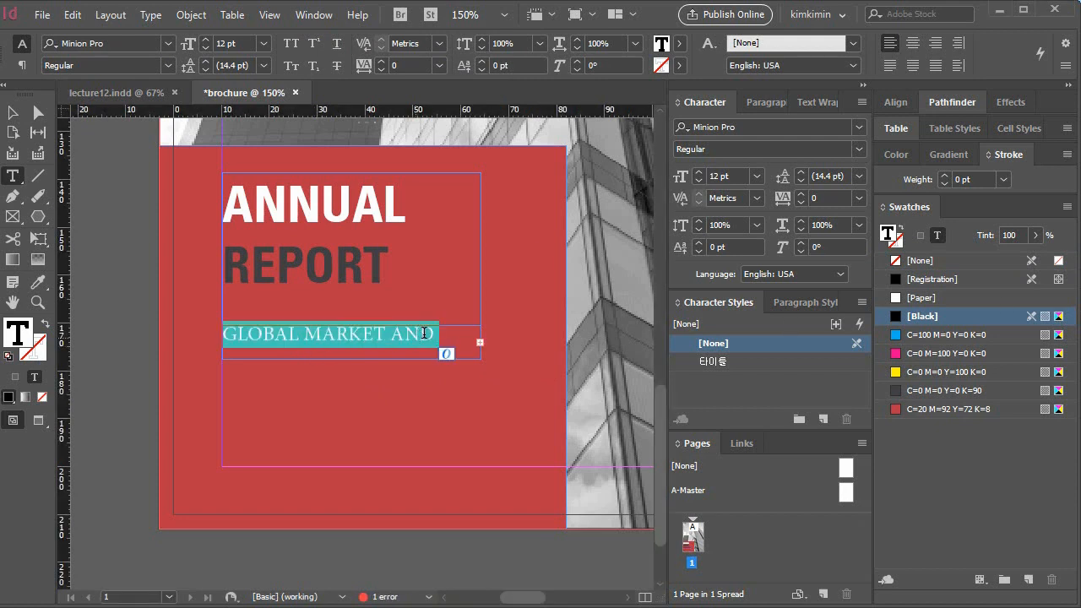
{"action": "left_click", "coordinate": [857, 129]}
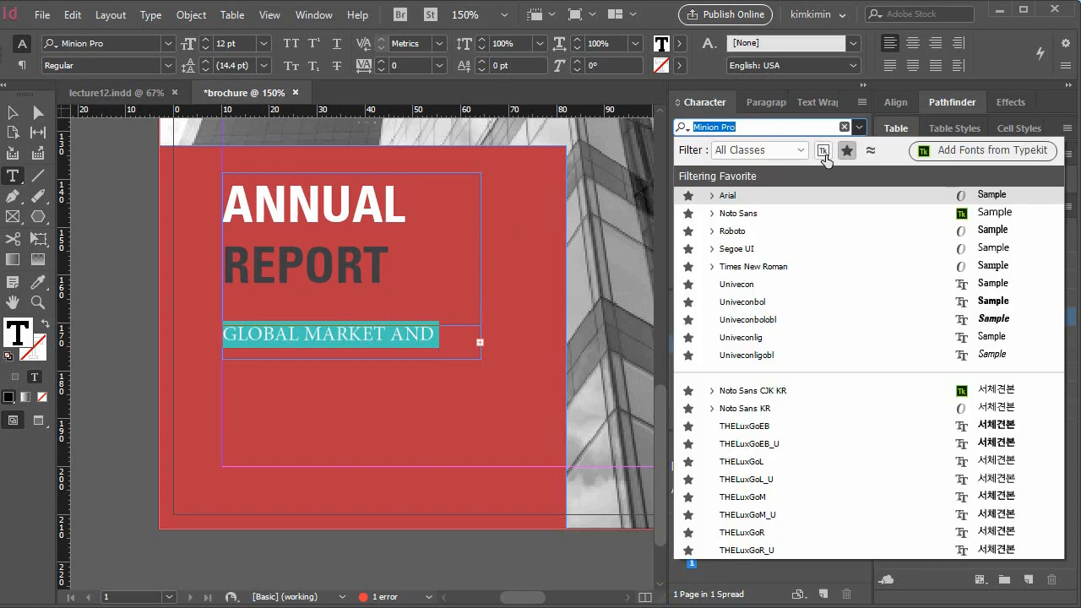
{"action": "left_click", "coordinate": [765, 283]}
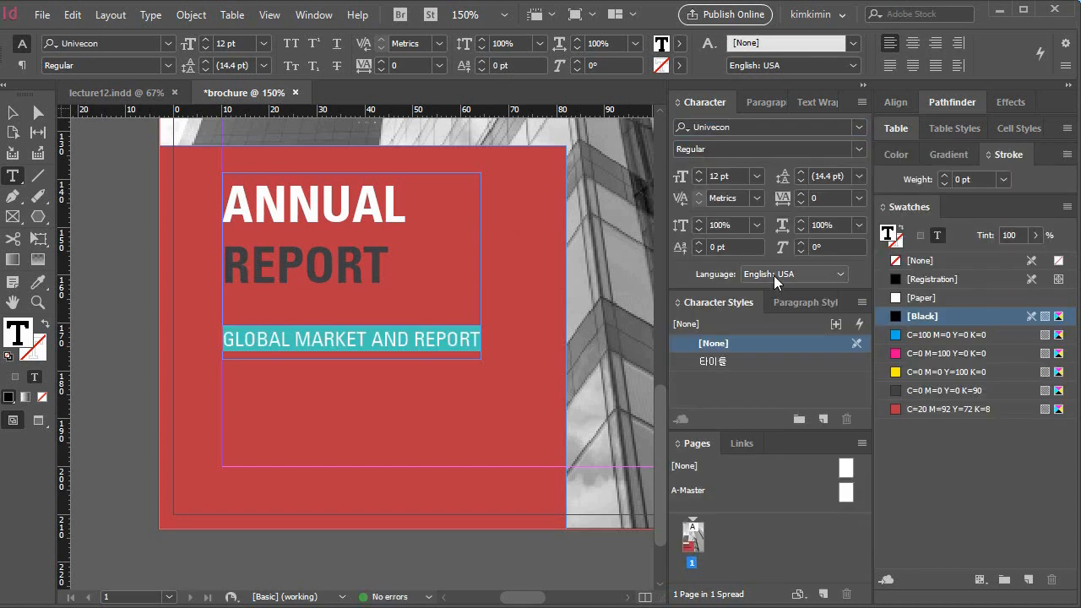
{"action": "triple_click", "coordinate": [714, 174]}
{"action": "type", "text": "10"}
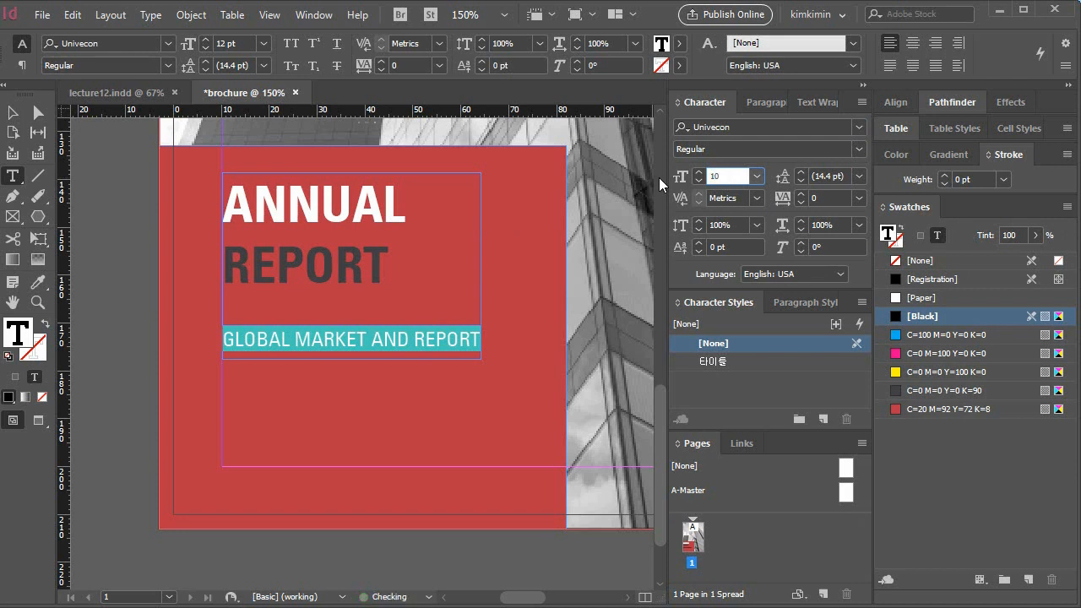
{"action": "key", "text": "Return"}
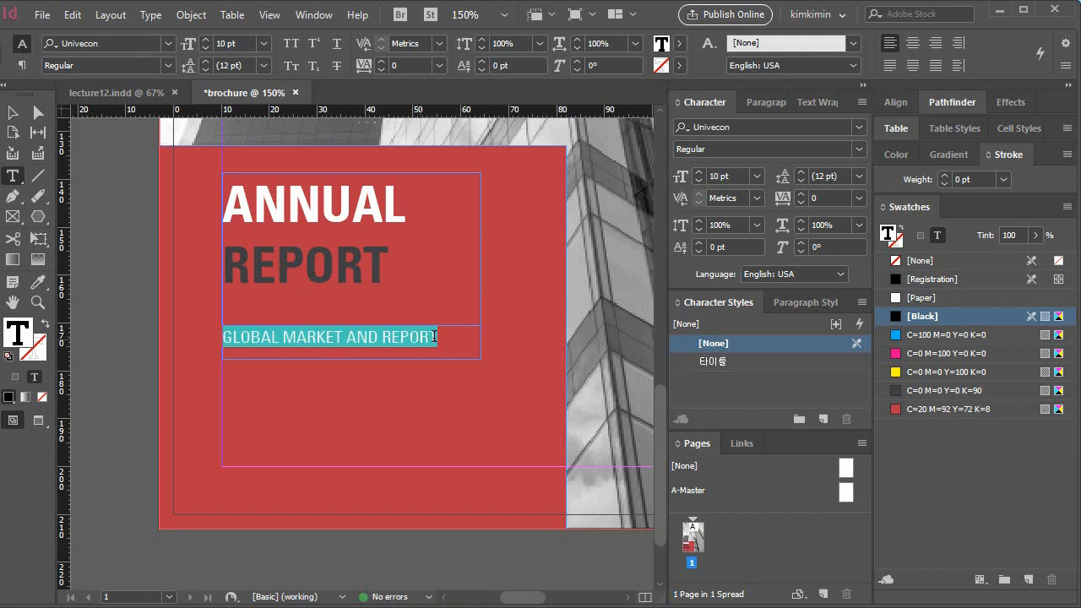
{"action": "left_click", "coordinate": [922, 297]}
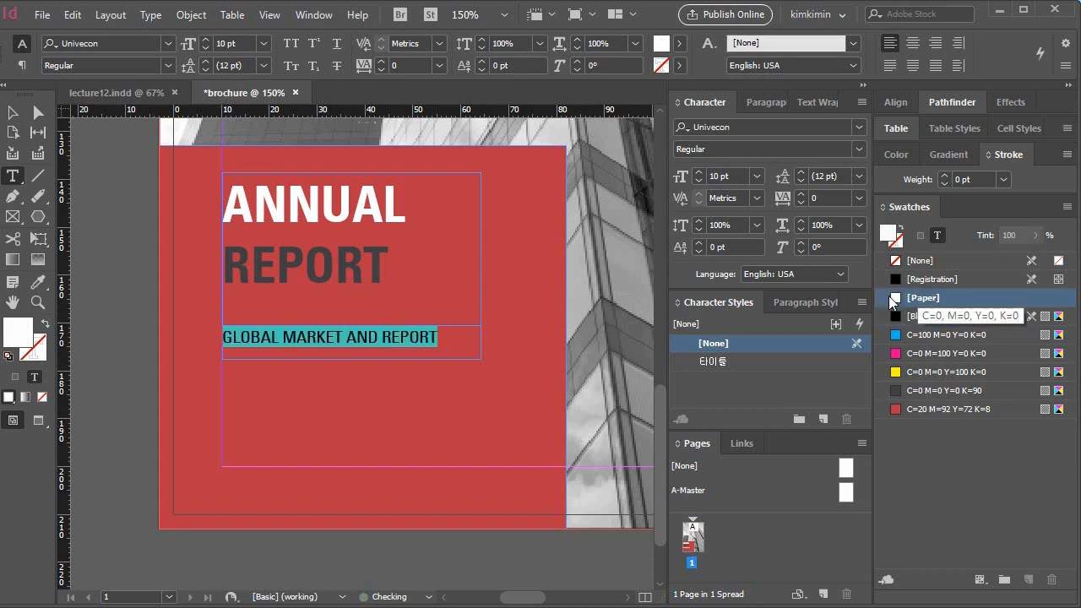
- Create a character style named 서브 타이틀 from the GLOBAL MARKET AND REPORT line and apply it to that line
{"action": "left_click", "coordinate": [861, 303]}
{"action": "left_click", "coordinate": [900, 306]}
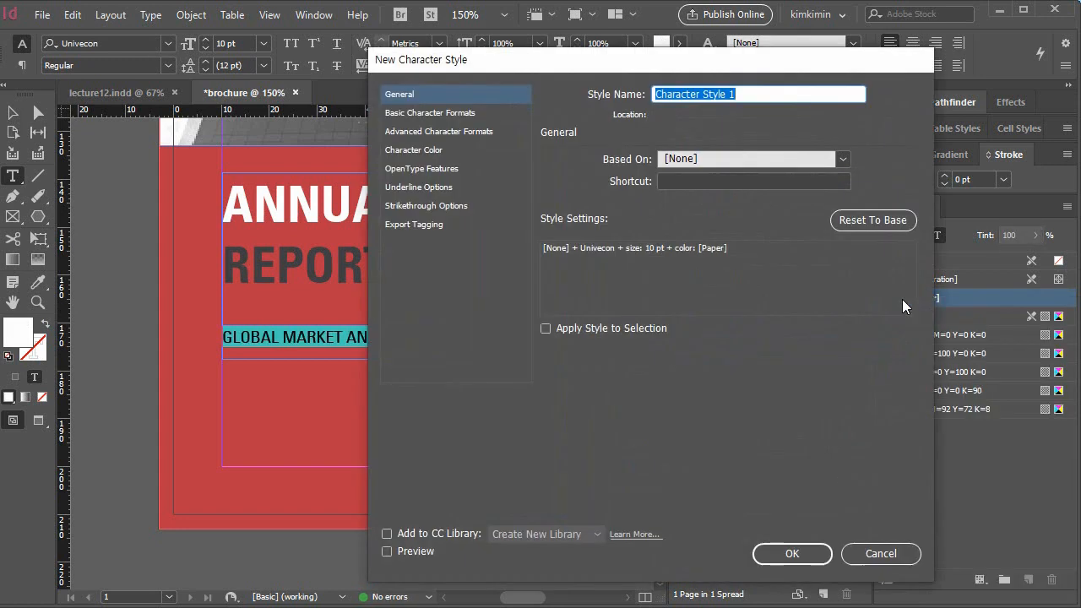
{"action": "type", "text": "t"}
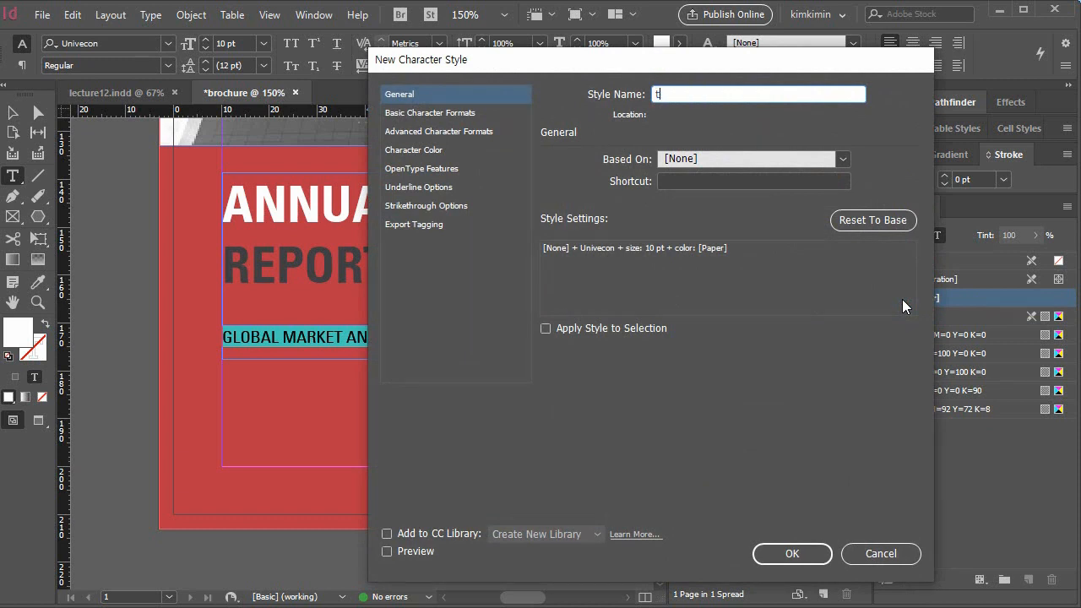
{"action": "type", "text": "jcm xkdlxmf"}
{"action": "key", "text": "Return"}
{"action": "left_click", "coordinate": [740, 362]}
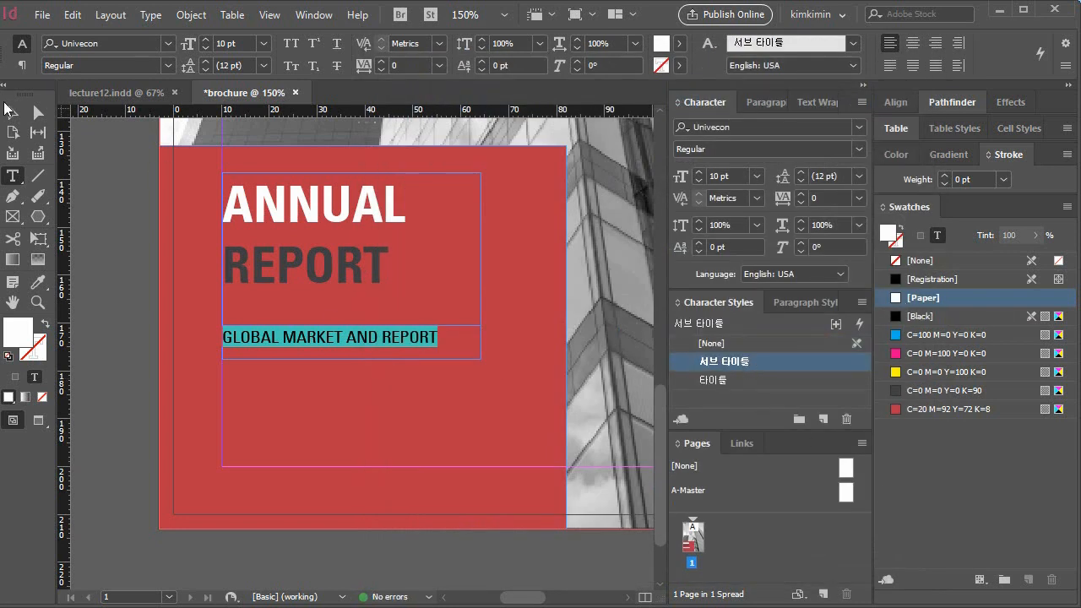
{"action": "left_click", "coordinate": [13, 113]}
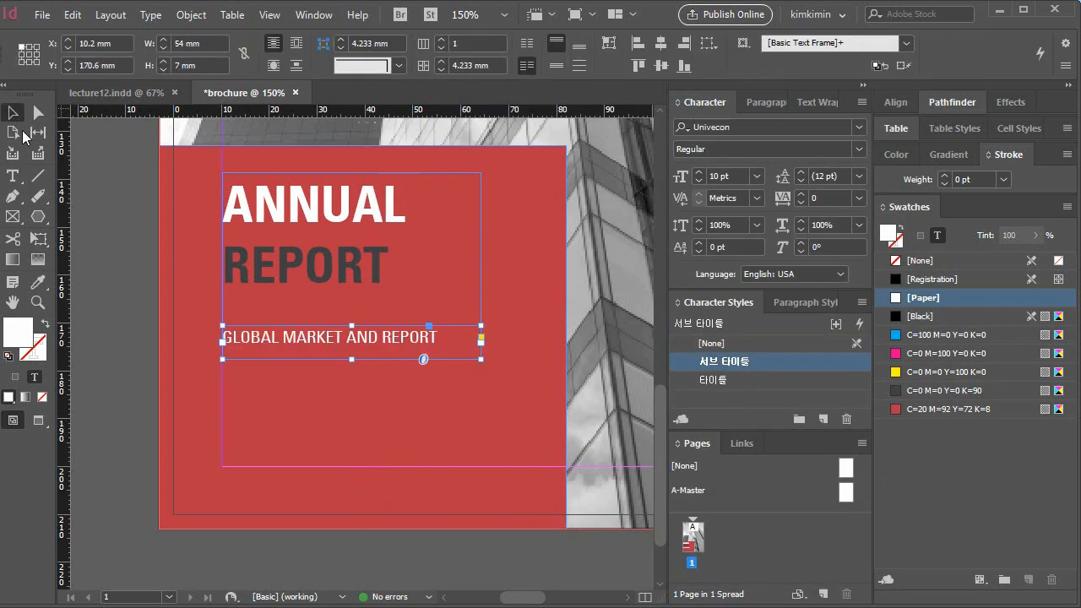
- Draw a text frame directly below the subtitle frame, matching its width, about 54 mm wide and 23.4 mm high
{"action": "left_click", "coordinate": [374, 428]}
{"action": "left_click", "coordinate": [12, 178]}
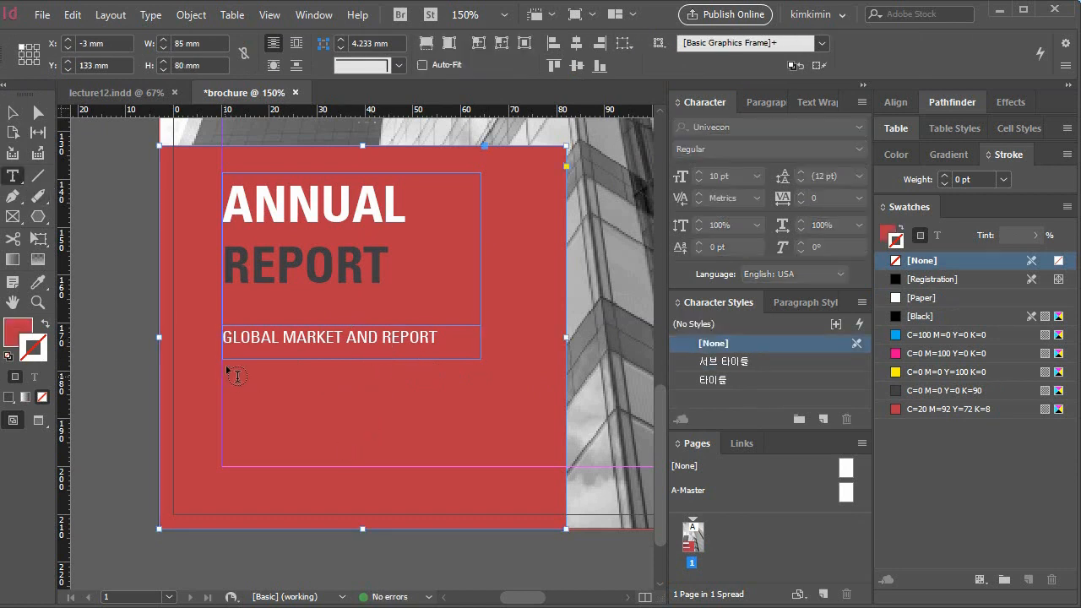
{"action": "left_click_drag", "start_coordinate": [481, 460], "coordinate": [223, 359]}
{"action": "left_click", "coordinate": [13, 112]}
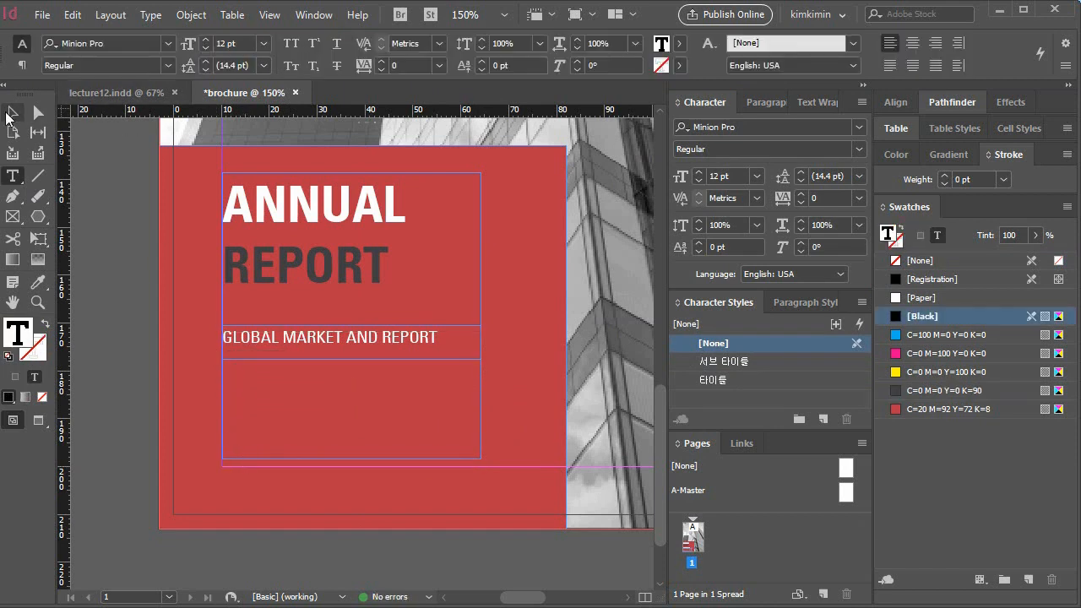
{"action": "left_click_drag", "start_coordinate": [350, 460], "coordinate": [350, 471]}
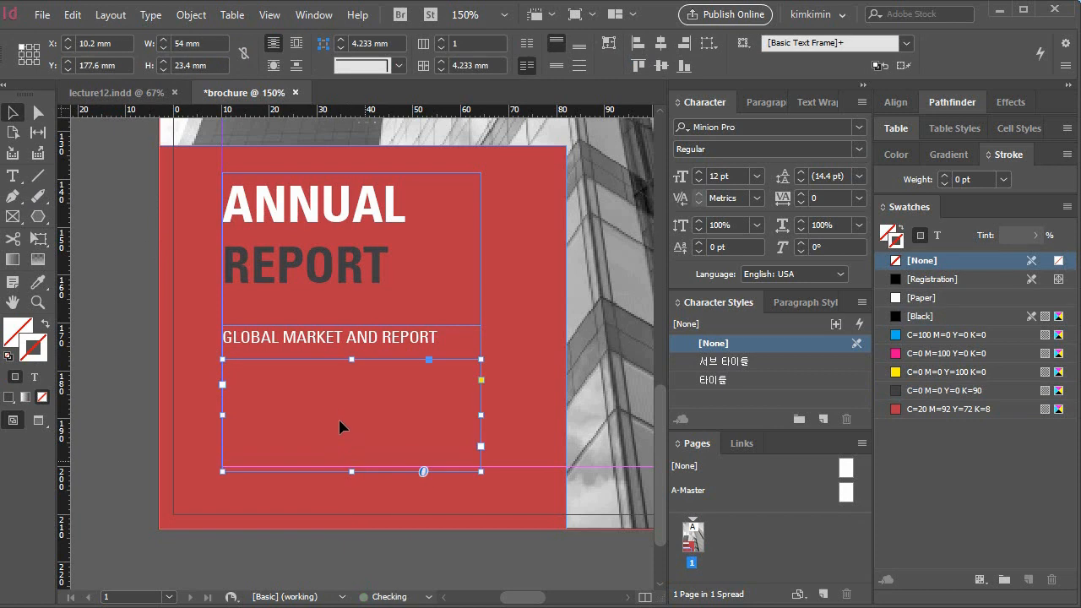
- Set the font size to 8.5 pt in the empty frame and paste the Lorem Ipsum paragraph into it
{"action": "double_click", "coordinate": [336, 385]}
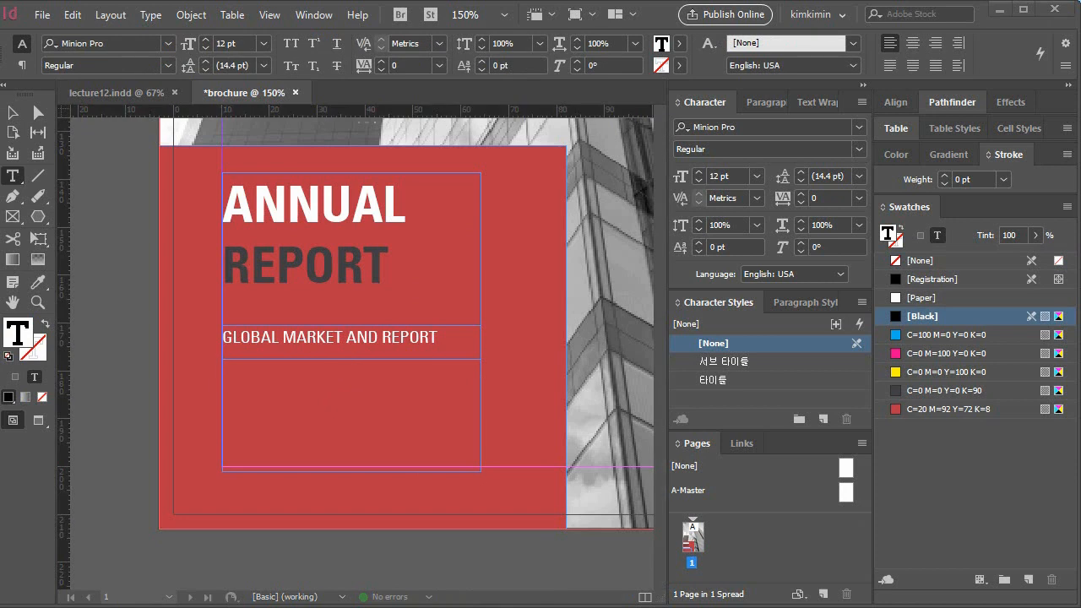
{"action": "left_click", "coordinate": [734, 173]}
{"action": "type", "text": "9"}
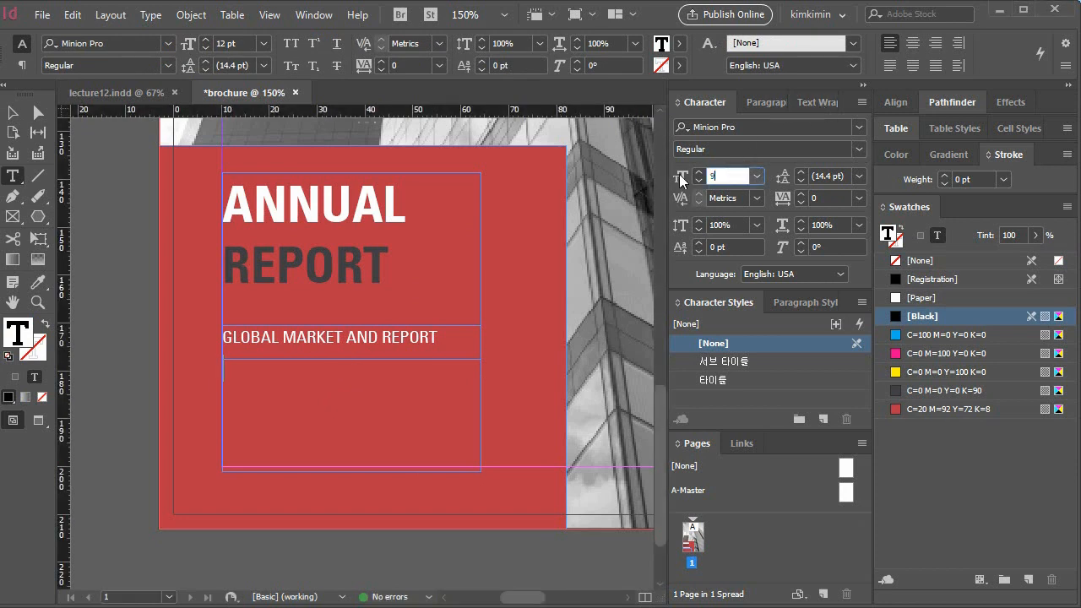
{"action": "type", "text": ".5"}
{"action": "key", "text": "Return"}
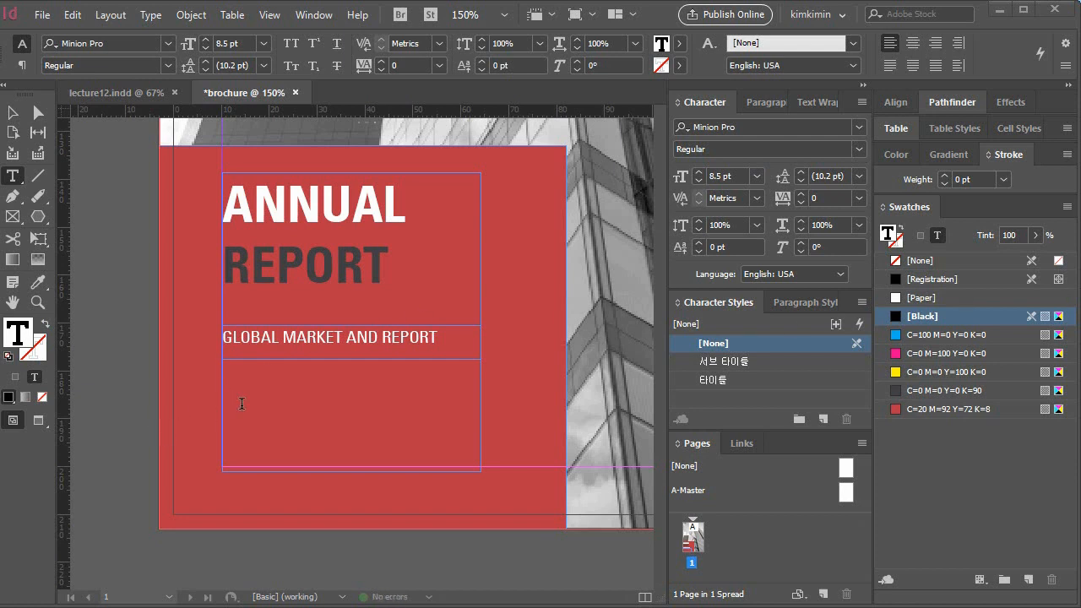
{"action": "key", "text": "ctrl+v"}
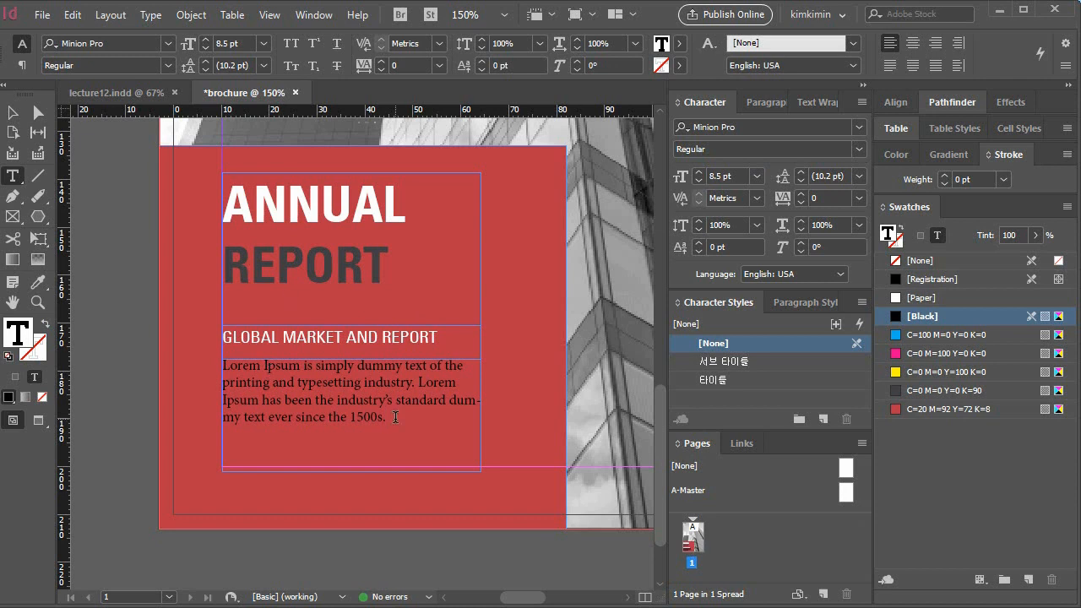
- Format the Lorem Ipsum paragraph in Univecon with the [Paper] swatch, and shorten its frame to the lower margin, about 22.4 mm high
{"action": "left_click_drag", "start_coordinate": [395, 416], "coordinate": [220, 365]}
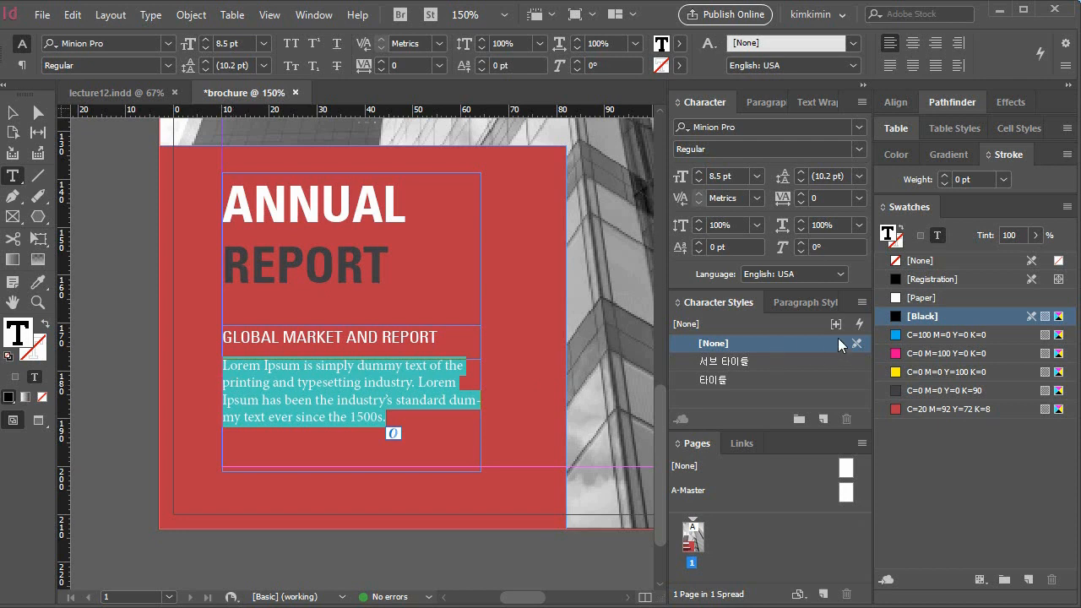
{"action": "left_click", "coordinate": [859, 126]}
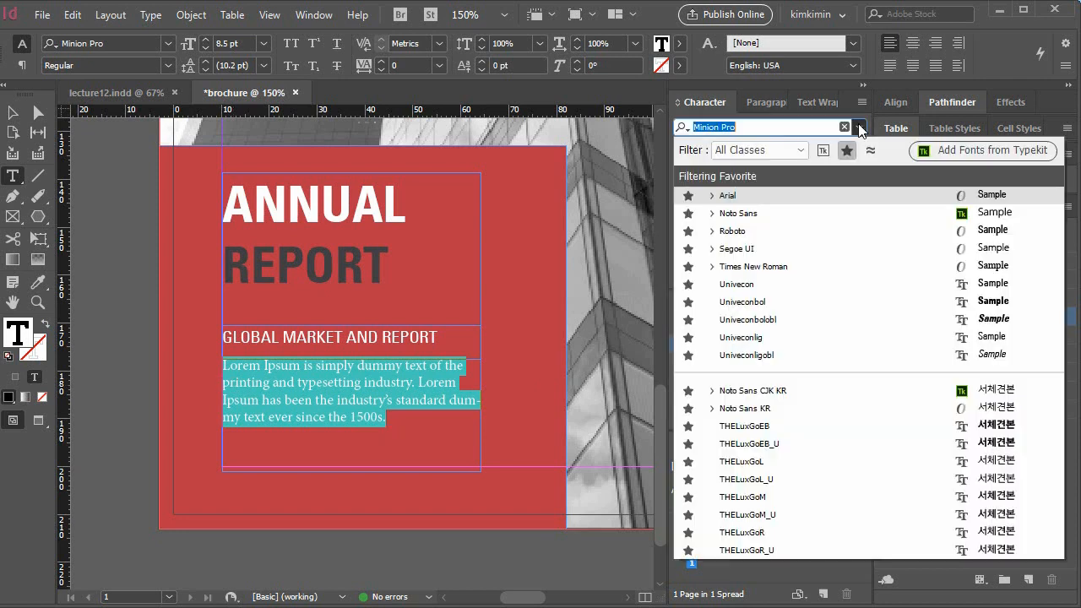
{"action": "left_click", "coordinate": [787, 284]}
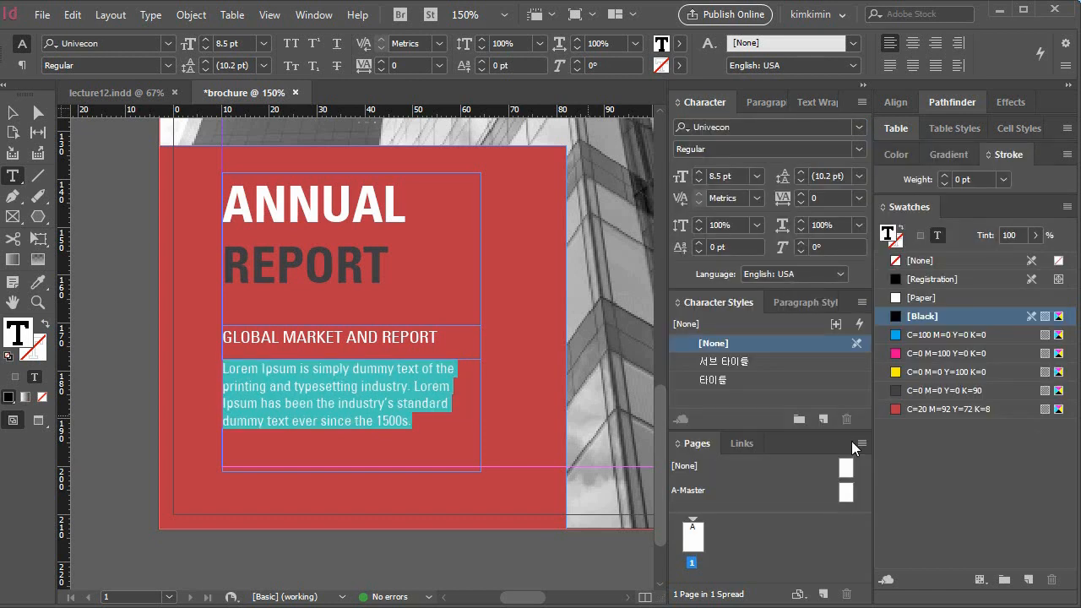
{"action": "left_click", "coordinate": [921, 298]}
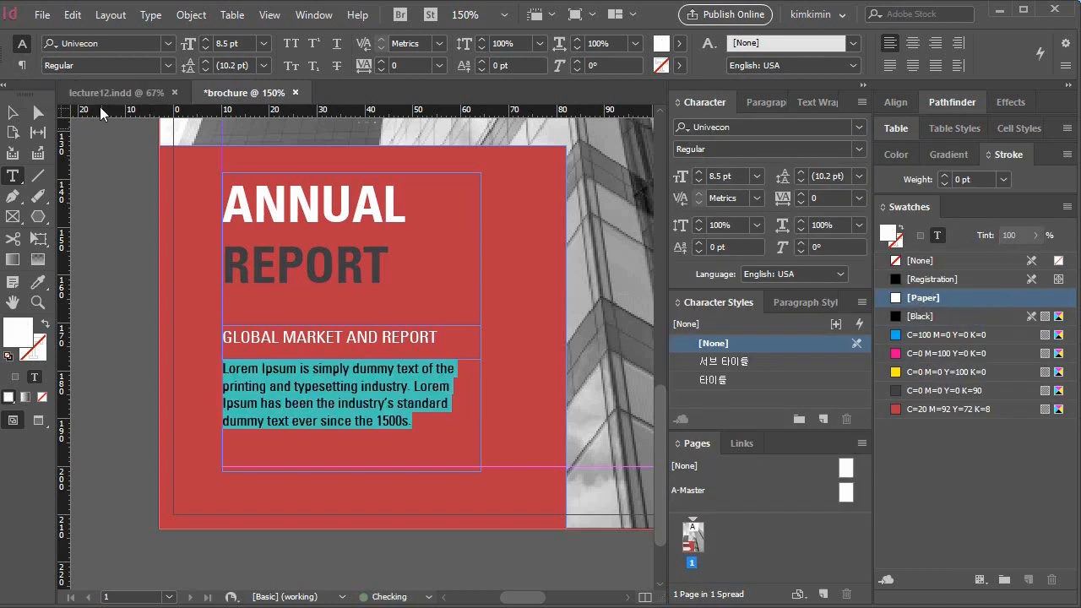
{"action": "left_click", "coordinate": [13, 113]}
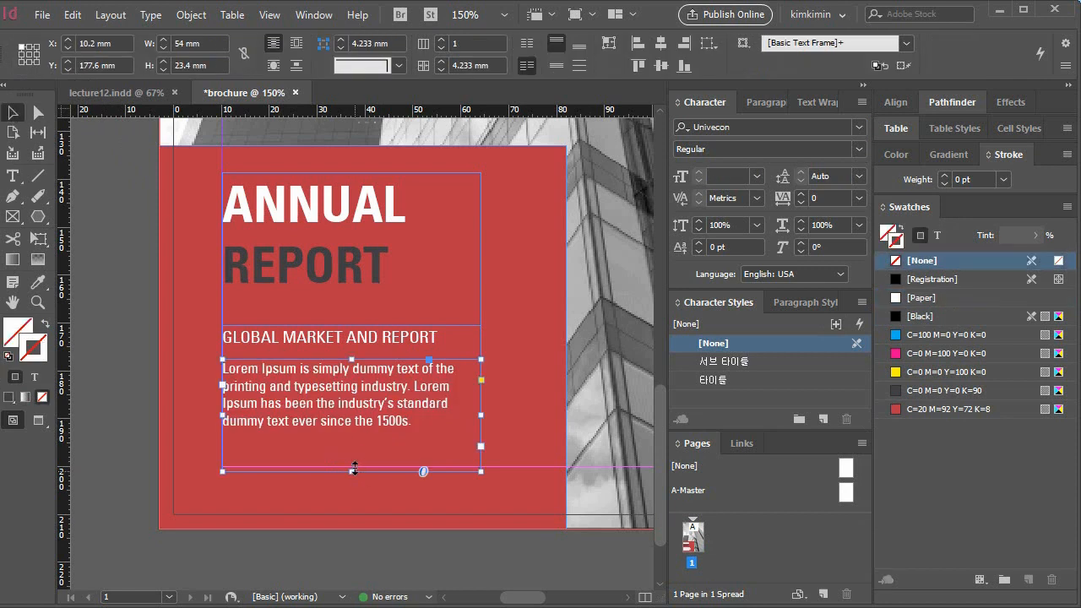
{"action": "left_click_drag", "start_coordinate": [349, 470], "coordinate": [350, 465]}
- Create a character style named 본문1 from the Lorem Ipsum paragraph and apply it to the whole paragraph
{"action": "key", "text": "t"}
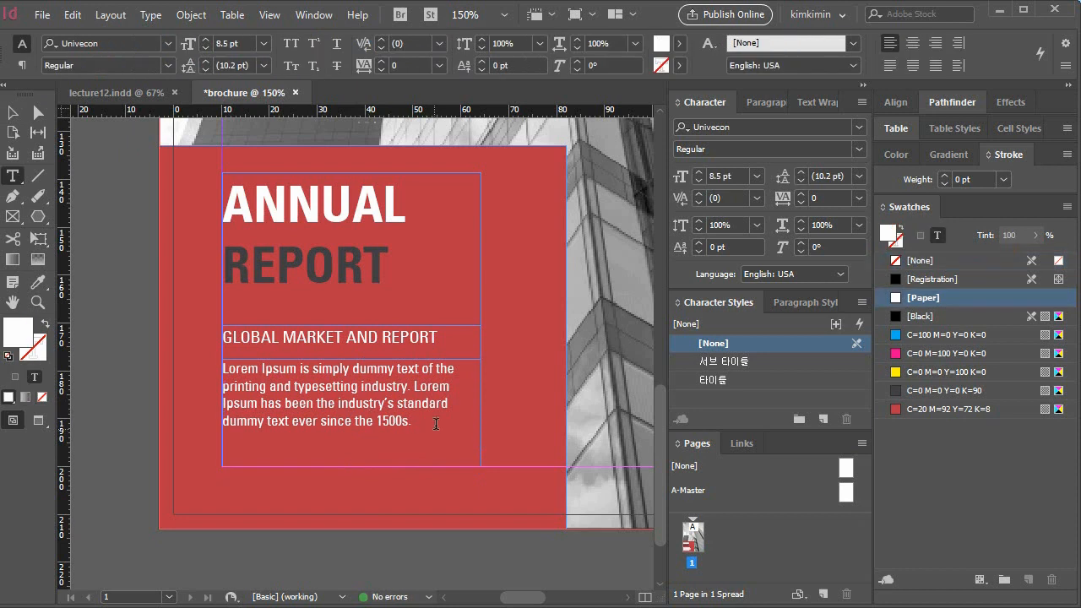
{"action": "left_click_drag", "start_coordinate": [414, 421], "coordinate": [213, 361]}
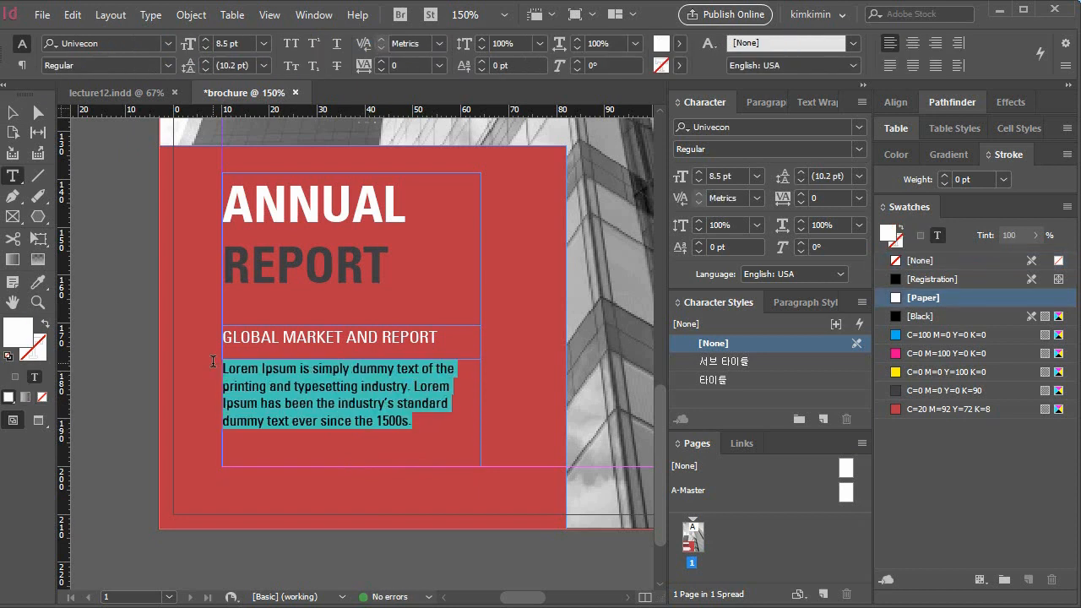
{"action": "left_click", "coordinate": [862, 303]}
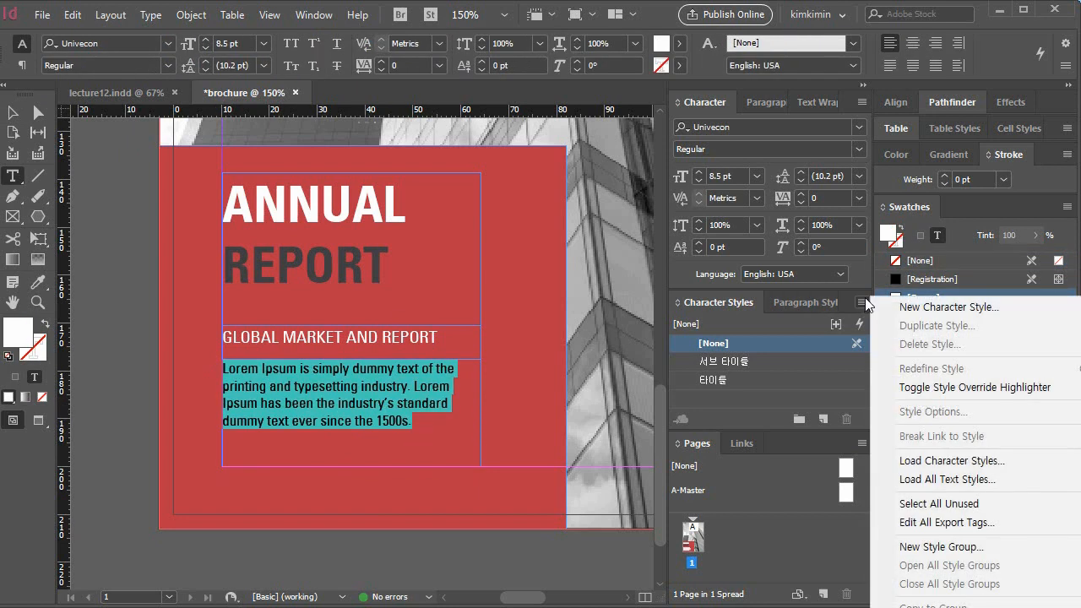
{"action": "left_click", "coordinate": [912, 309]}
{"action": "type", "text": "c"}
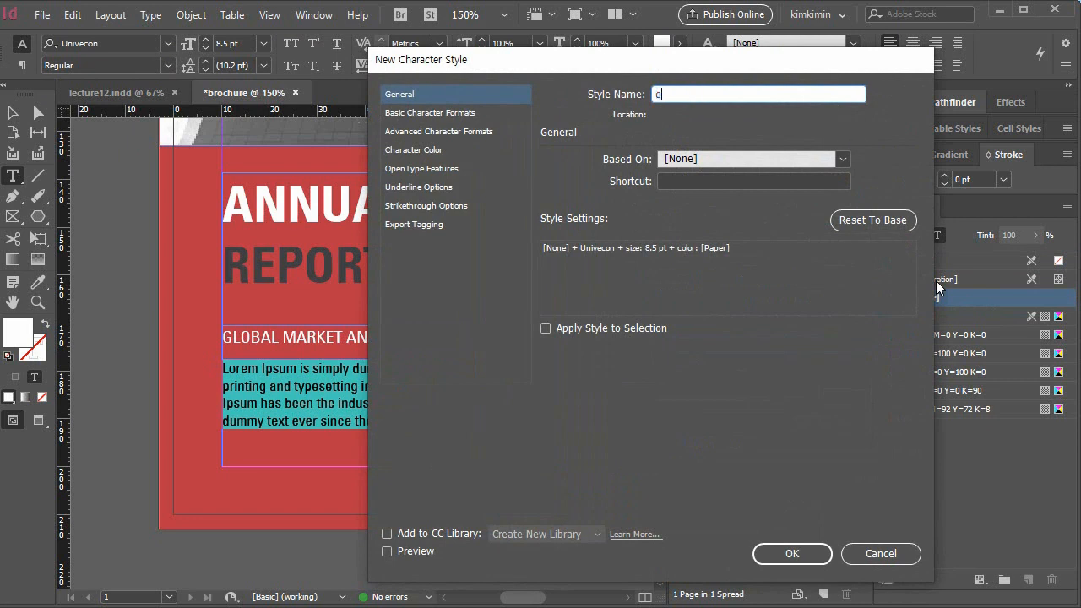
{"action": "type", "text": "본문1"}
{"action": "left_click", "coordinate": [793, 553]}
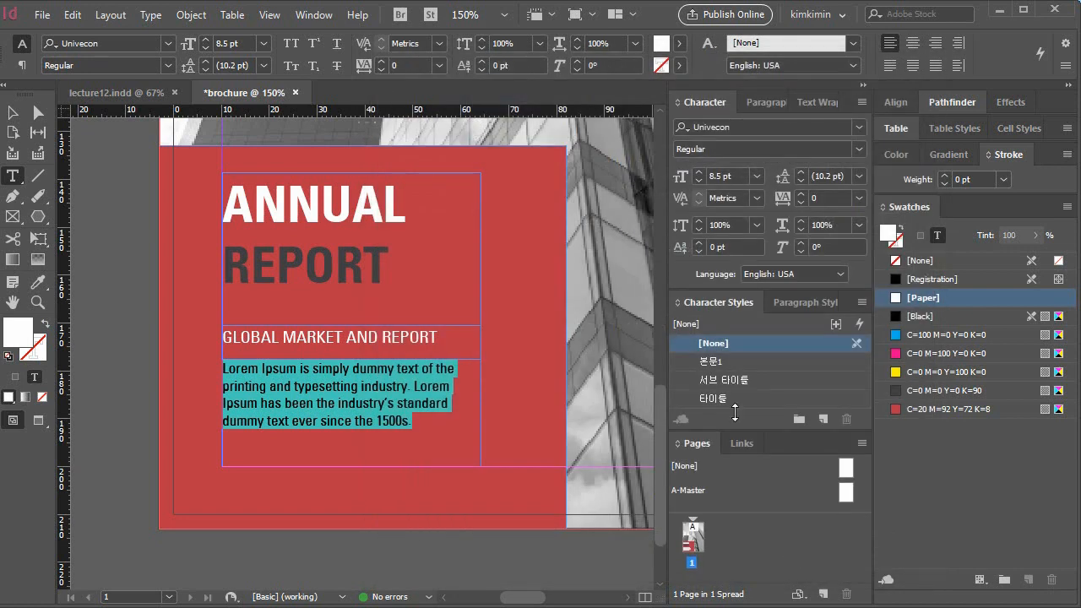
{"action": "left_click", "coordinate": [722, 363]}
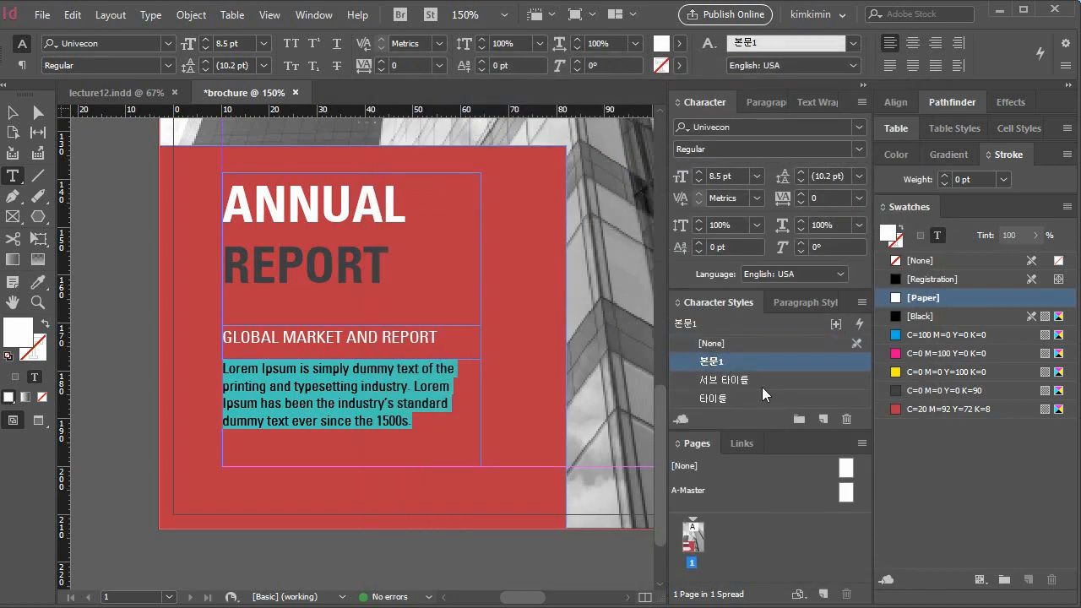
{"action": "key", "text": "Escape"}
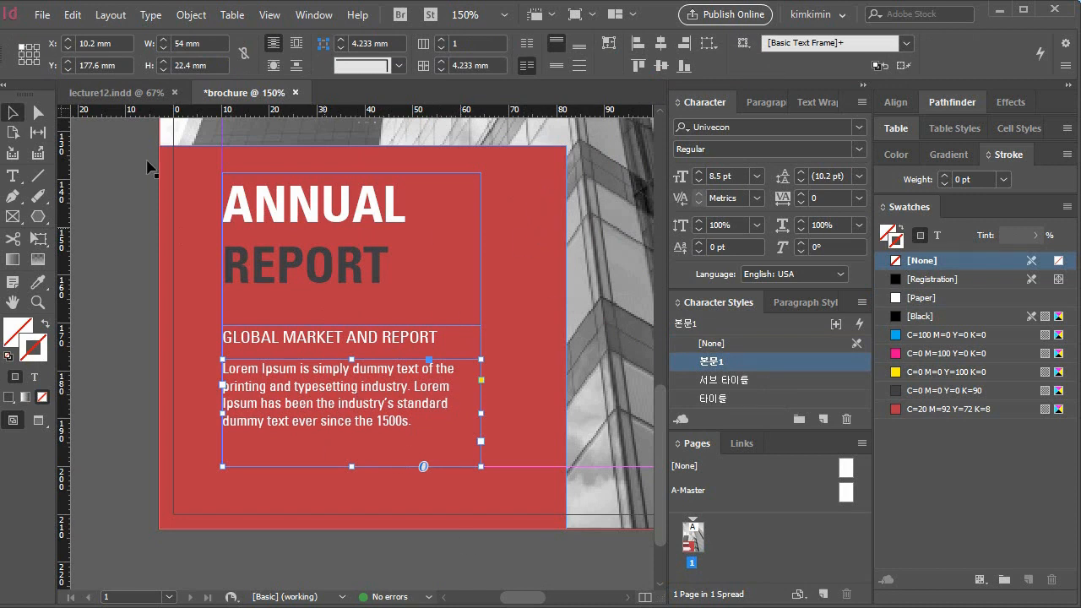
- Draw a text frame about 49 mm wide and 10.6 mm high across the red block's right edge, near its top, and enter 2022
{"action": "left_click", "coordinate": [13, 176]}
{"action": "left_click_drag", "start_coordinate": [499, 169], "coordinate": [553, 220]}
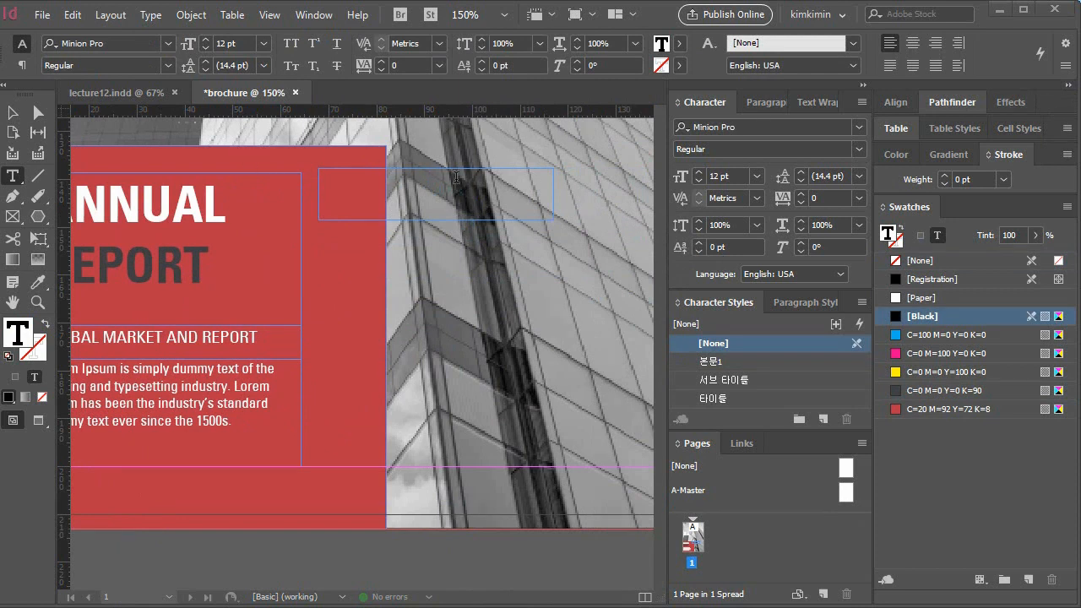
{"action": "type", "text": "2022"}
- Format the 2022 text in Univecon at 14 pt with tracking of 400
{"action": "left_click_drag", "start_coordinate": [421, 183], "coordinate": [299, 171]}
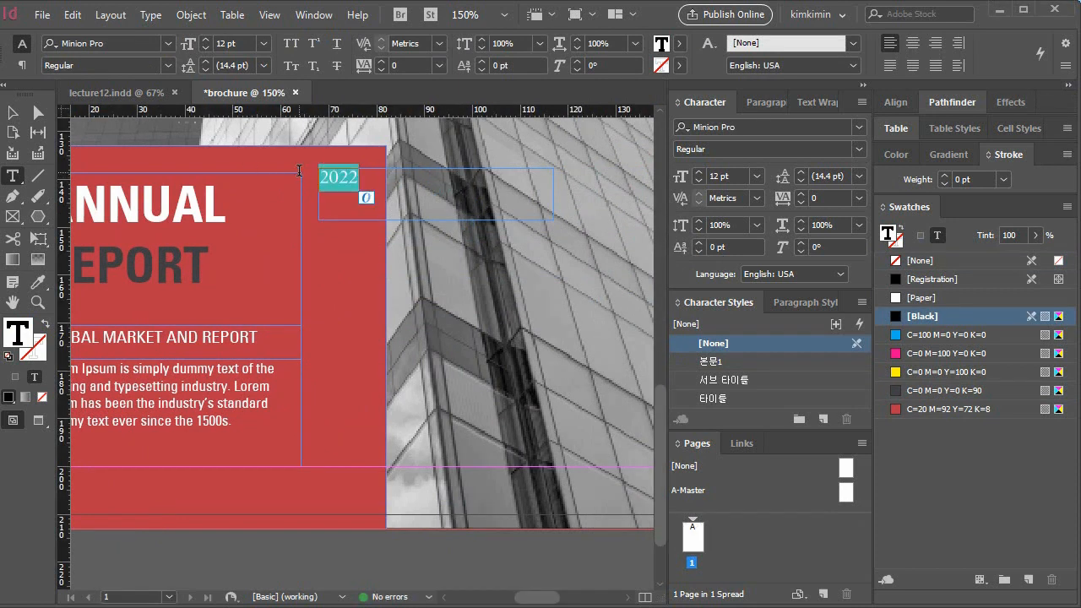
{"action": "left_click", "coordinate": [859, 127]}
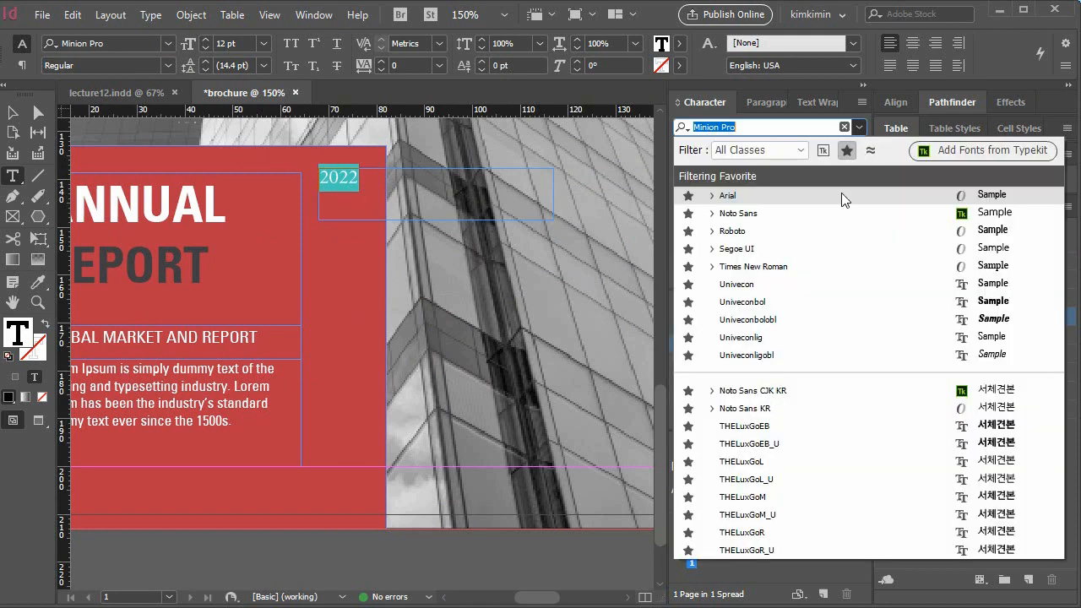
{"action": "left_click", "coordinate": [796, 285]}
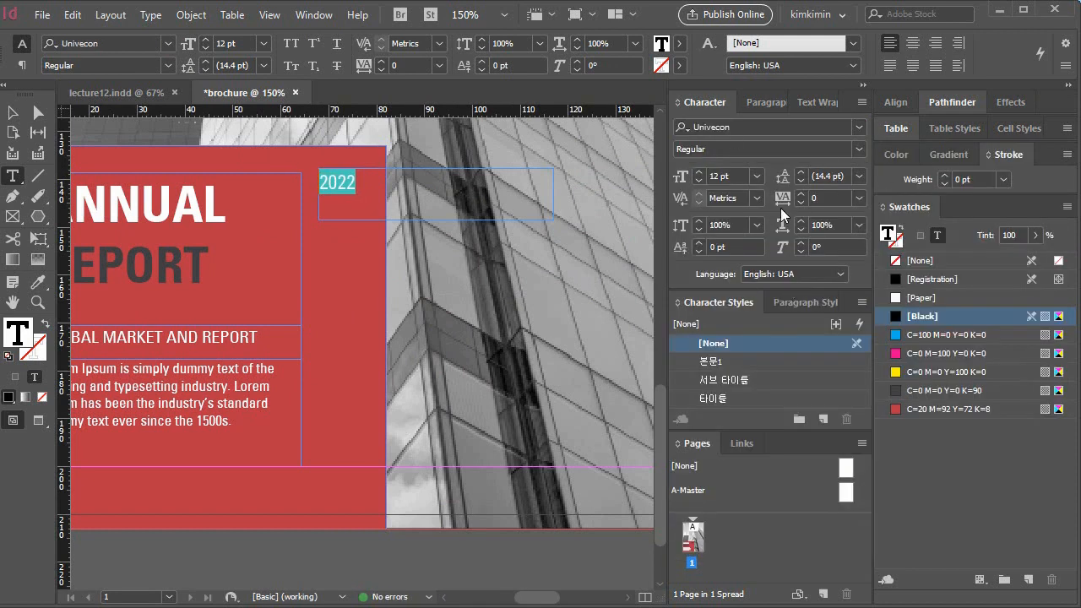
{"action": "left_click", "coordinate": [728, 175]}
{"action": "type", "text": "1"}
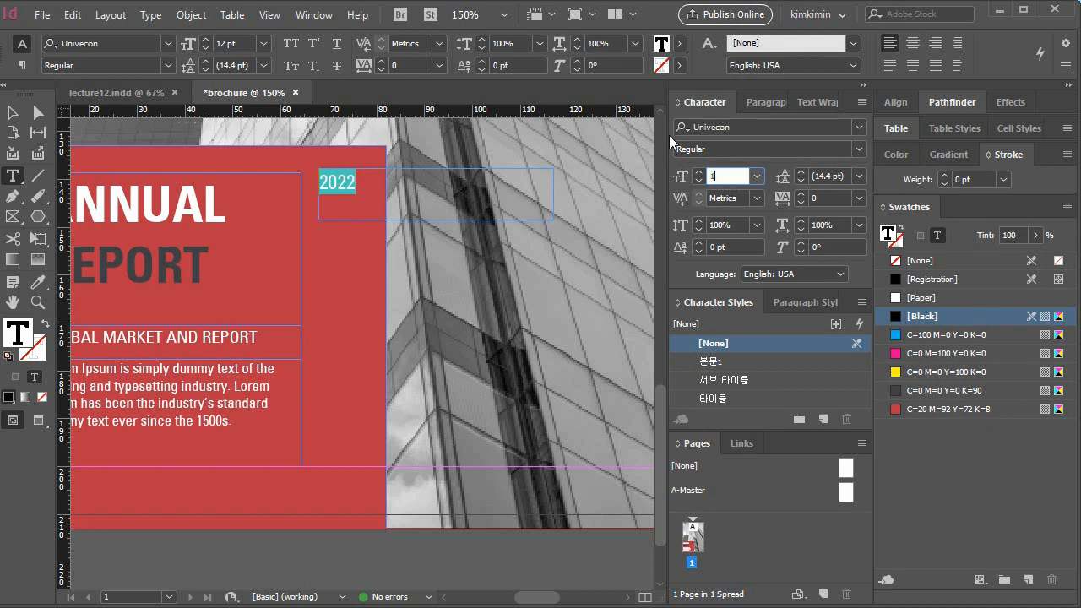
{"action": "type", "text": "4"}
{"action": "key", "text": "Return"}
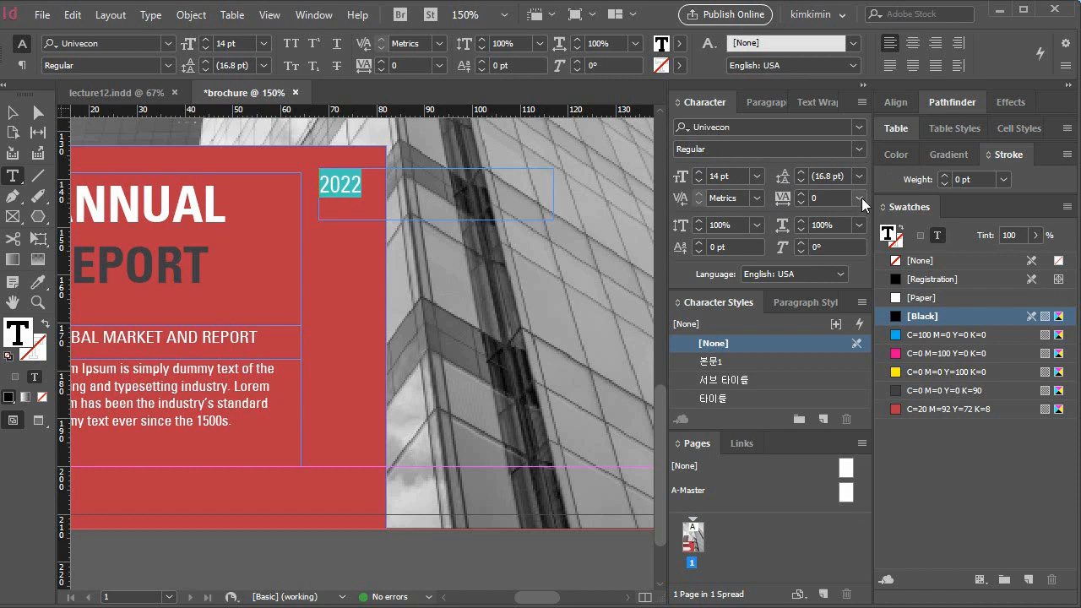
{"action": "left_click", "coordinate": [823, 197]}
{"action": "left_click_drag", "start_coordinate": [794, 194], "coordinate": [782, 195]}
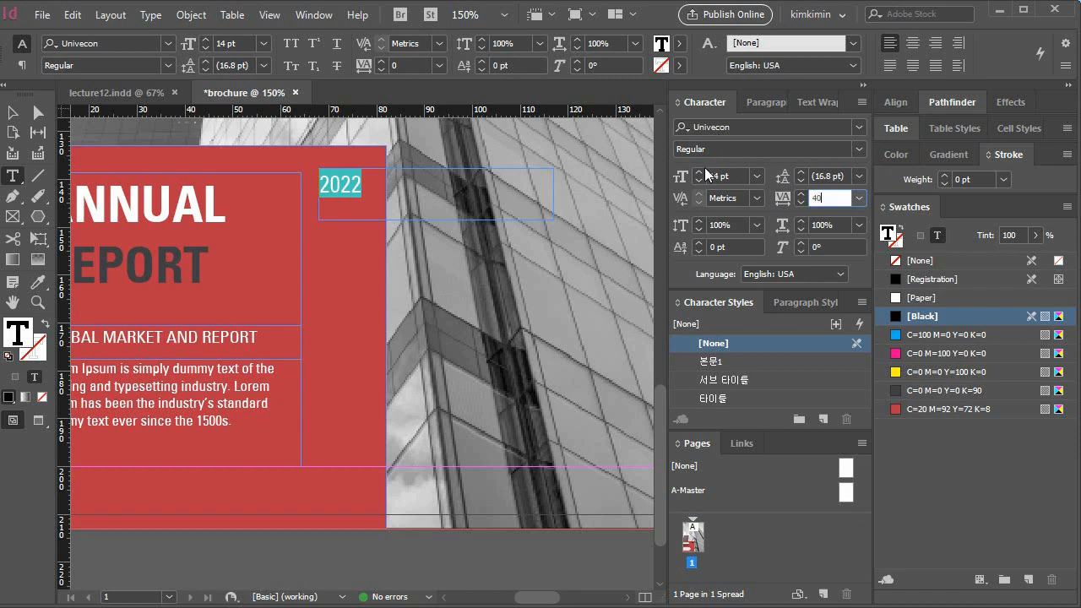
{"action": "key", "text": "Return"}
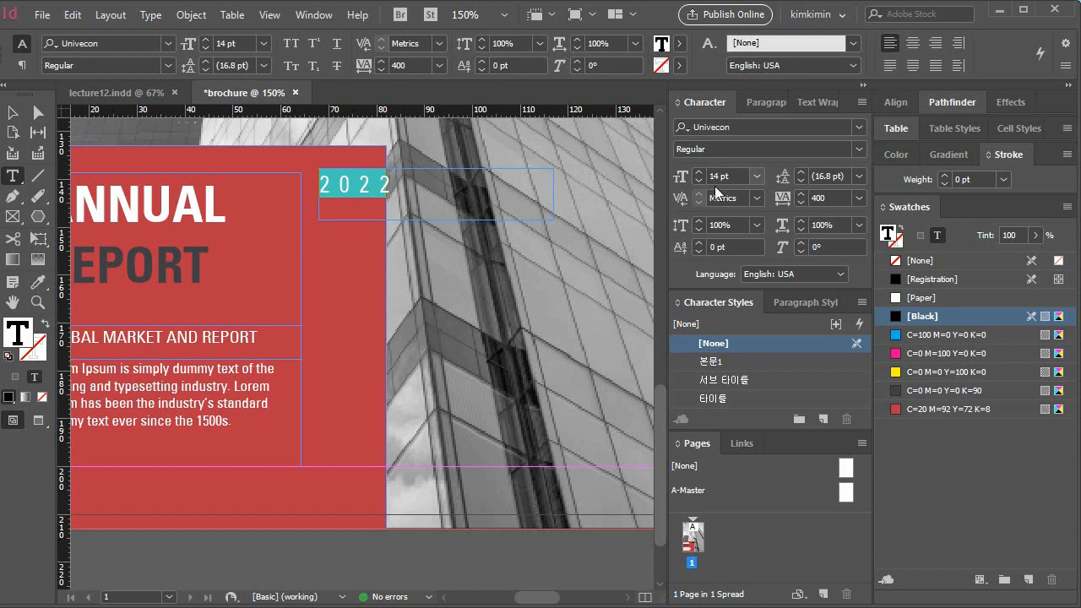
- Create a character style named 타이틀 연도 from the 2022 text and apply it to that text
{"action": "left_click", "coordinate": [861, 302]}
{"action": "left_click", "coordinate": [920, 306]}
{"action": "type", "text": "ㅌ"}
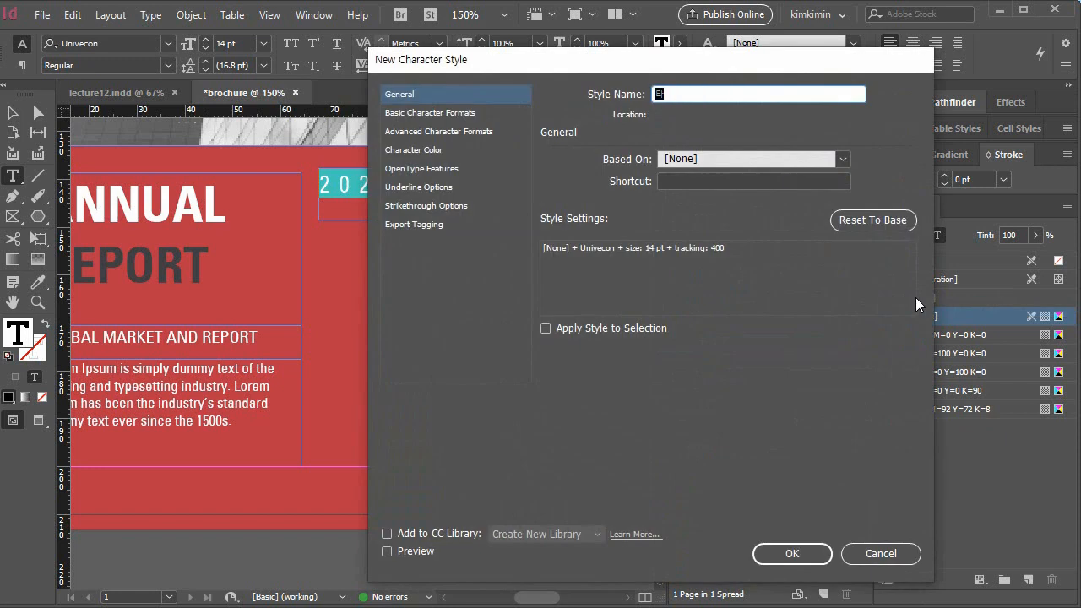
{"action": "type", "text": "이틀 연도"}
{"action": "key", "text": "Return"}
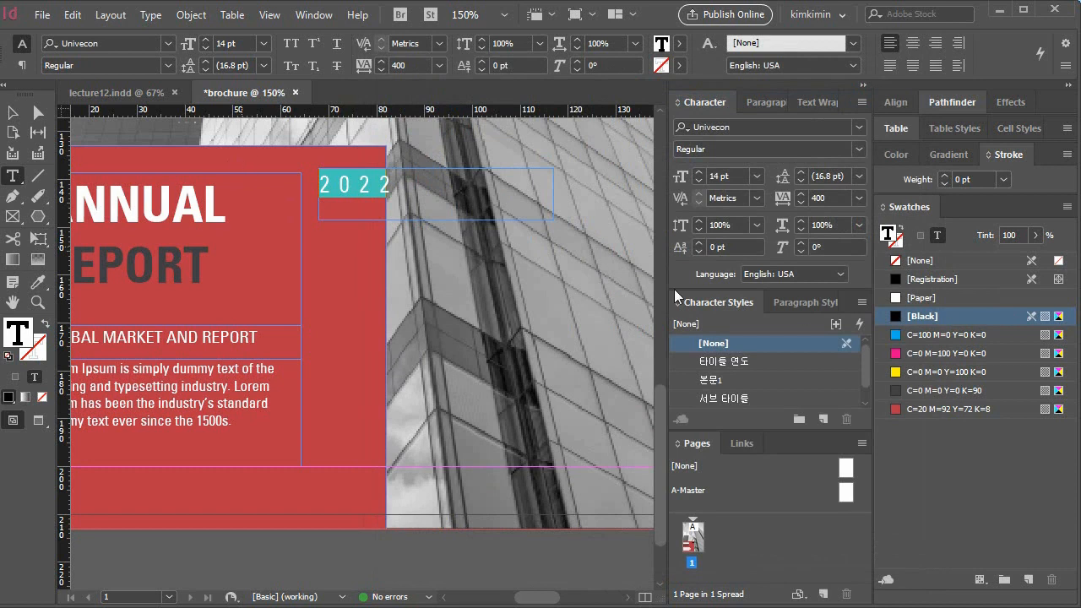
{"action": "left_click", "coordinate": [724, 362]}
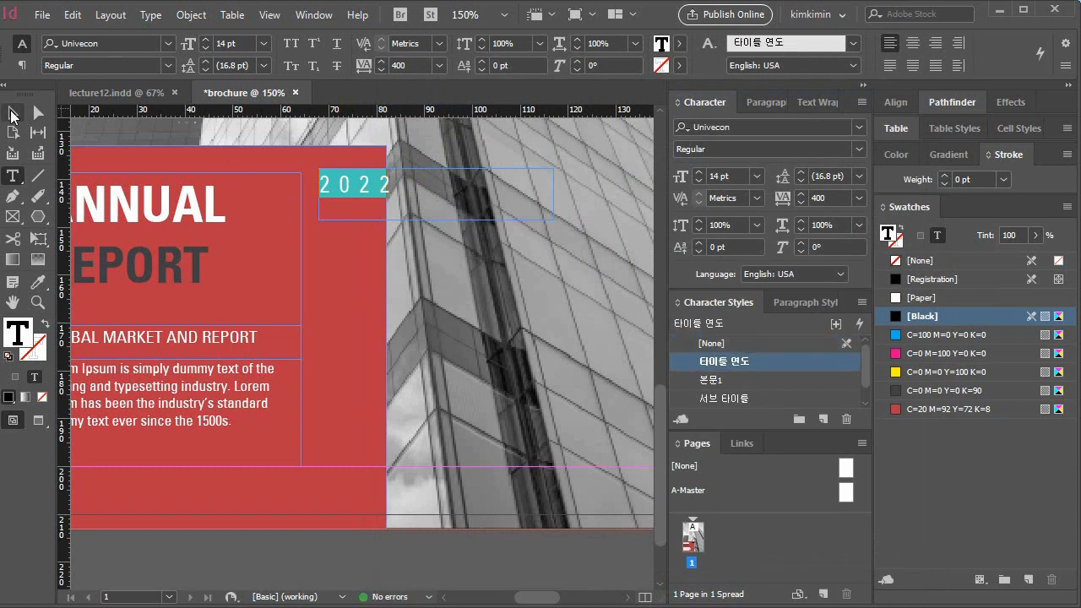
{"action": "key", "text": "Escape"}
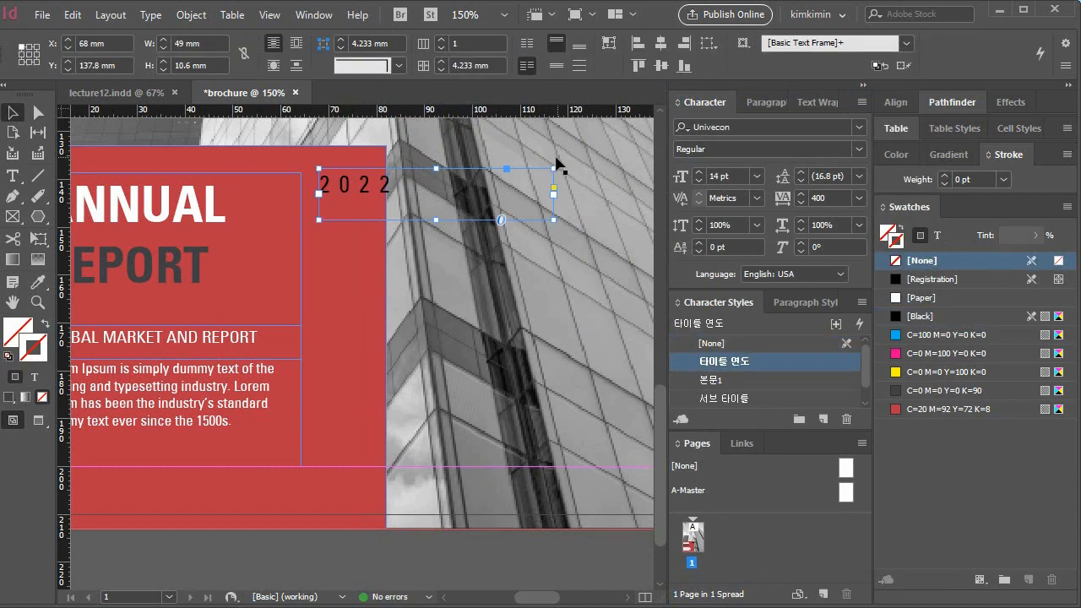
- Rotate the 2022 text frame 90° counterclockwise beside the title in the red block and resize it to about 32 x 7 mm
{"action": "left_click_drag", "start_coordinate": [559, 163], "coordinate": [411, 128]}
{"action": "left_click_drag", "start_coordinate": [420, 262], "coordinate": [307, 279]}
{"action": "scroll", "coordinate": [399, 308], "scroll_direction": "up", "scroll_amount": 3}
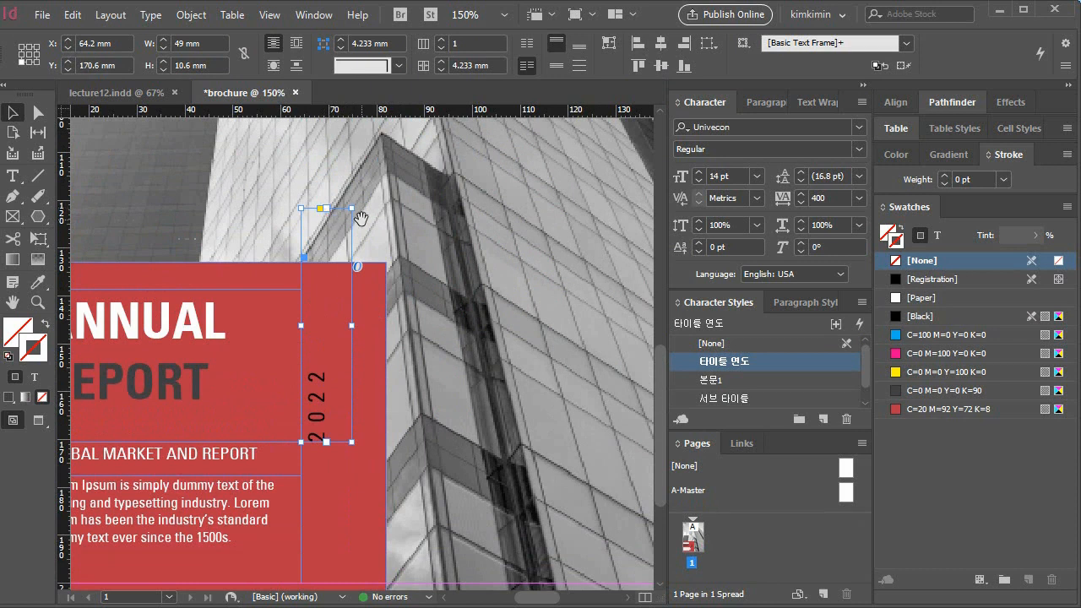
{"action": "left_click_drag", "start_coordinate": [351, 209], "coordinate": [346, 290]}
{"action": "left_click_drag", "start_coordinate": [346, 367], "coordinate": [336, 367]}
- Center-align the vertical 2022 text within its frame
{"action": "double_click", "coordinate": [318, 385]}
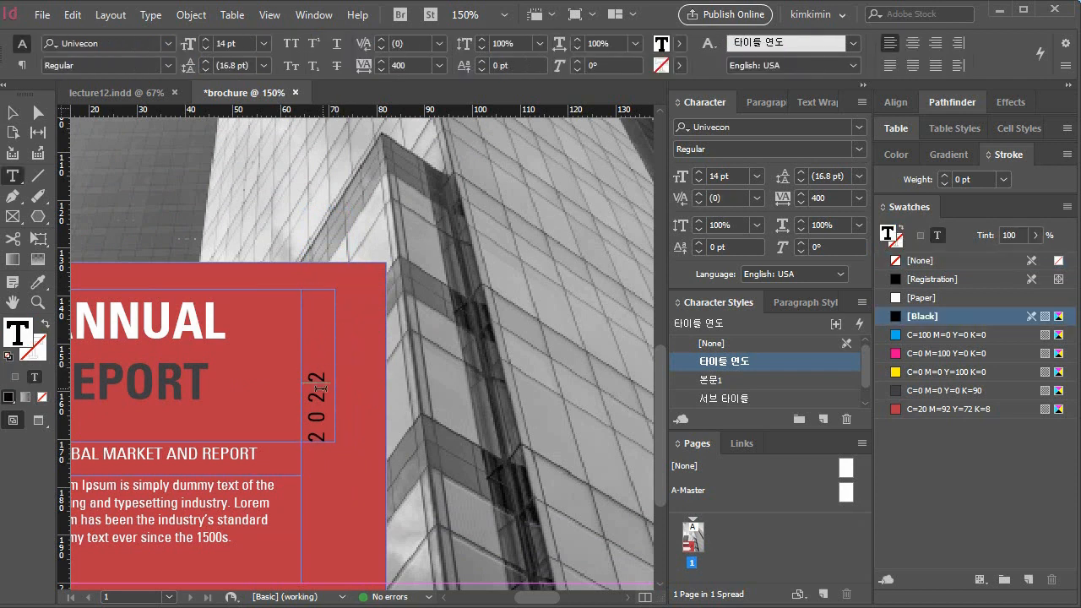
{"action": "key", "text": "ctrl+a"}
{"action": "left_click", "coordinate": [764, 101]}
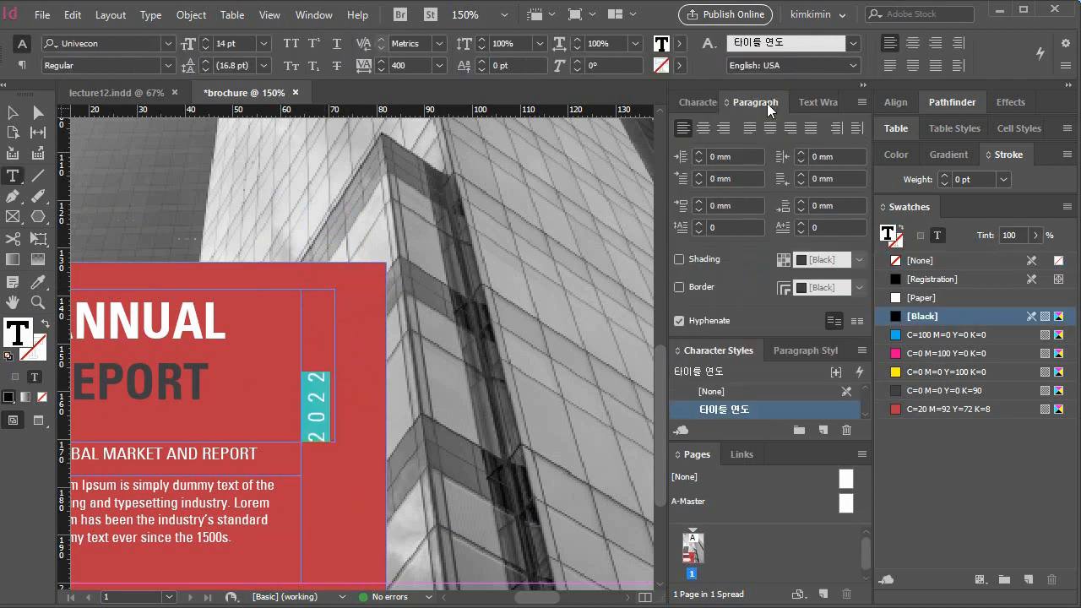
{"action": "left_click", "coordinate": [708, 128]}
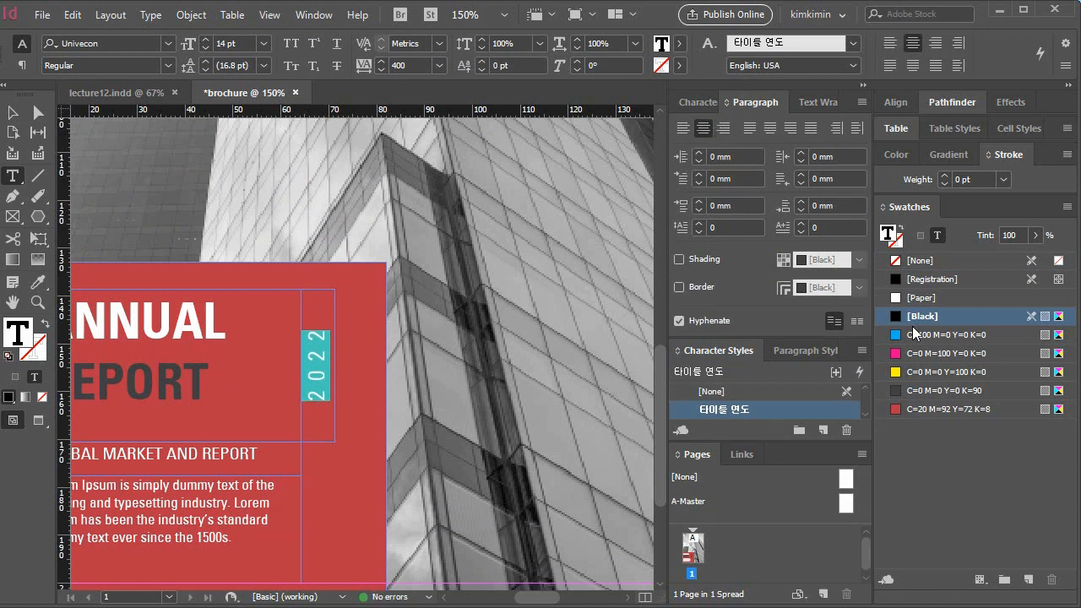
{"action": "left_click", "coordinate": [685, 103]}
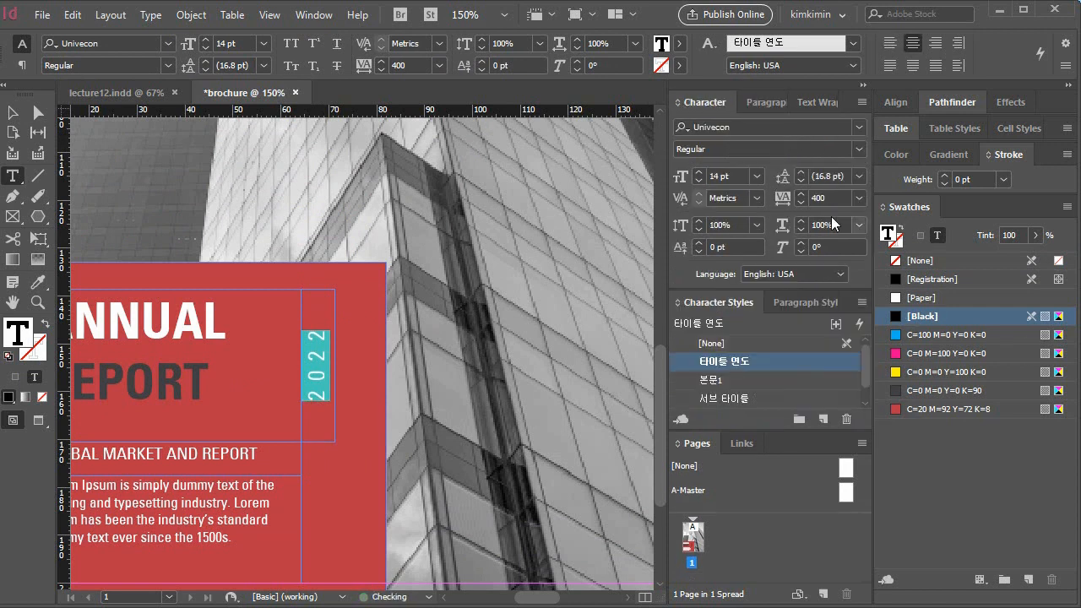
{"action": "left_click", "coordinate": [10, 113]}
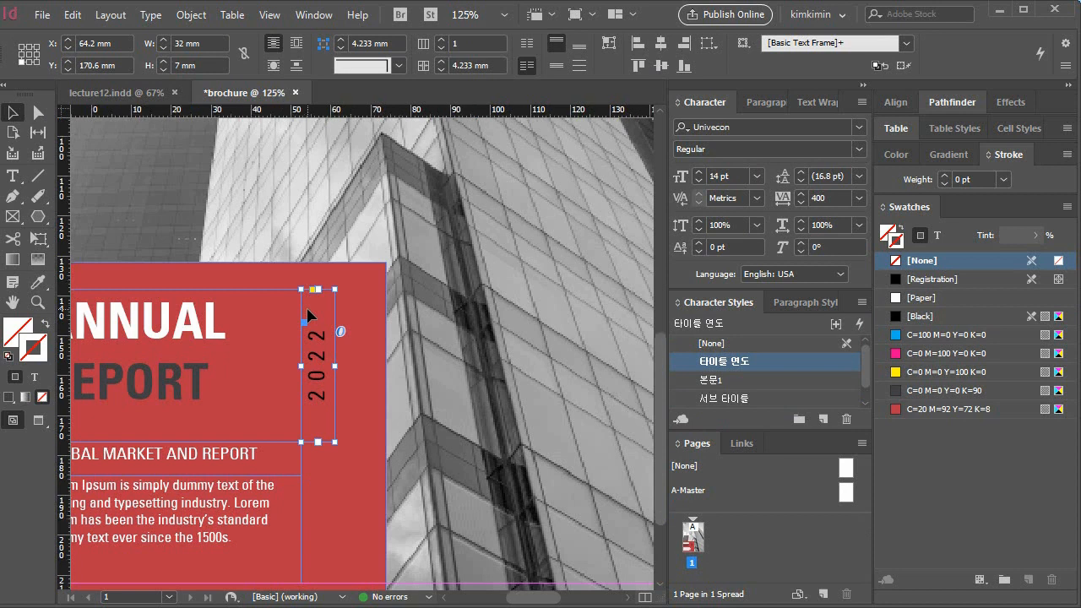
- Collapse the character style list and shorten the character settings to make room for the page thumbnails
{"action": "key", "text": "ctrl+minus"}
{"action": "key", "text": "ctrl+minus"}
{"action": "key", "text": "ctrl+minus"}
{"action": "key", "text": "ctrl+minus"}
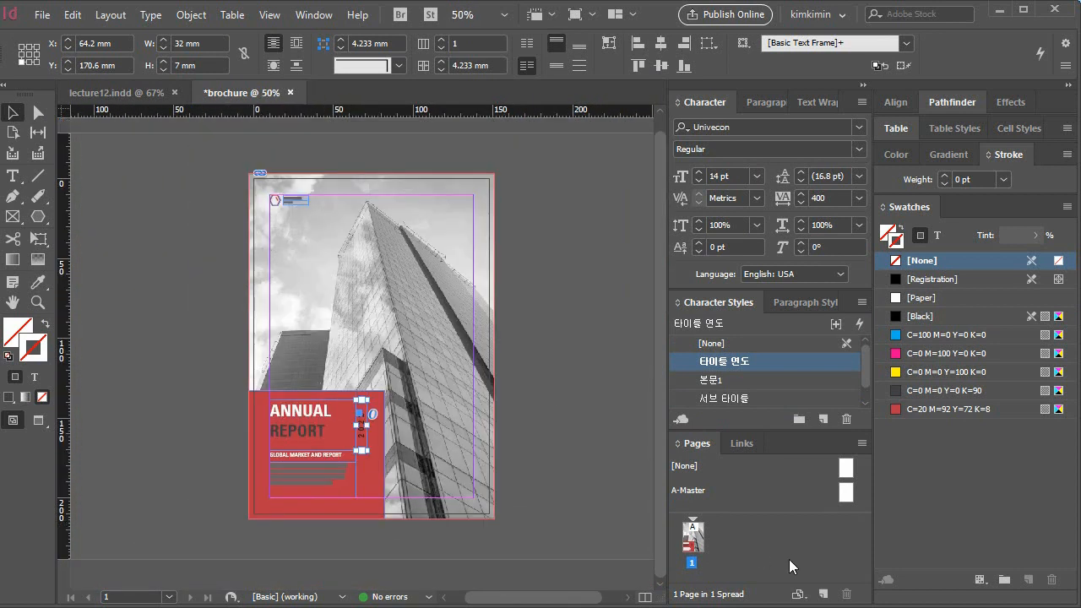
{"action": "double_click", "coordinate": [727, 300]}
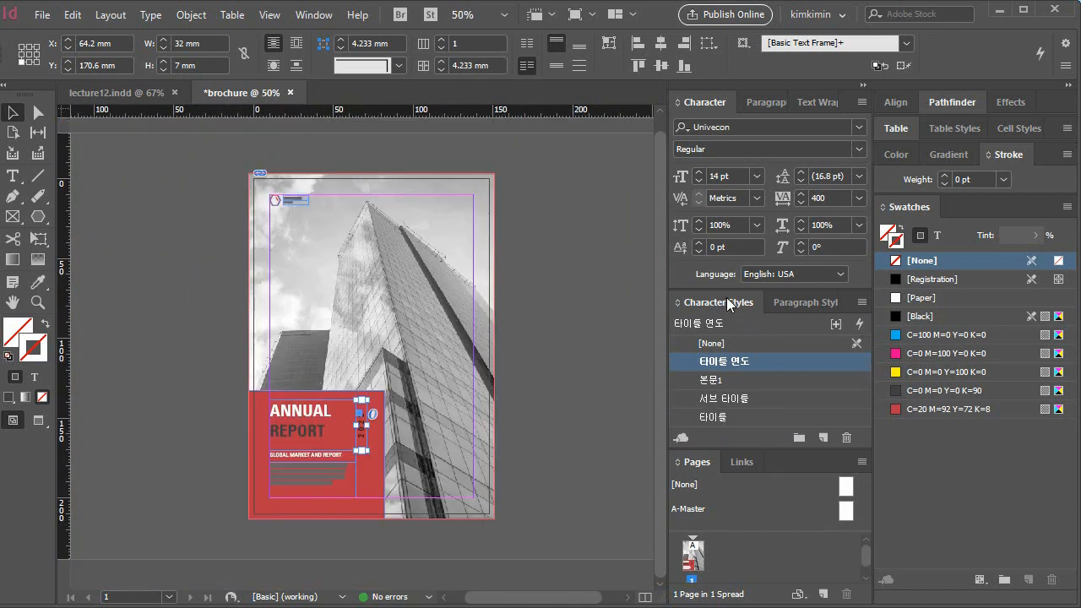
{"action": "double_click", "coordinate": [727, 302]}
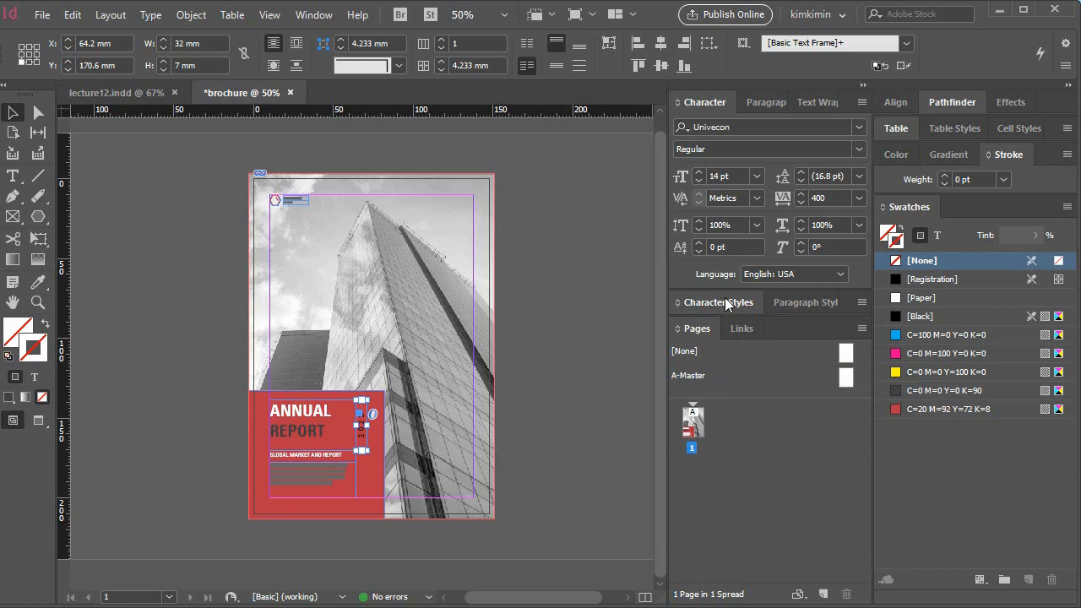
{"action": "double_click", "coordinate": [707, 103]}
- Select all objects on the cover, save the document, and enlarge the area that lists the master pages
{"action": "left_click", "coordinate": [527, 471]}
{"action": "left_click_drag", "start_coordinate": [523, 503], "coordinate": [218, 155]}
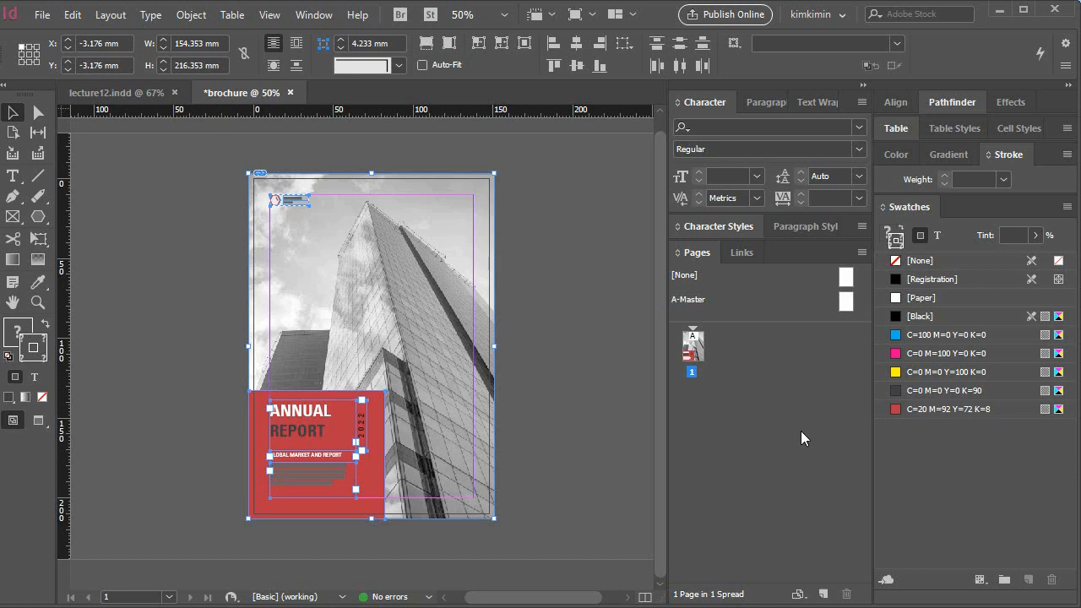
{"action": "left_click", "coordinate": [586, 446]}
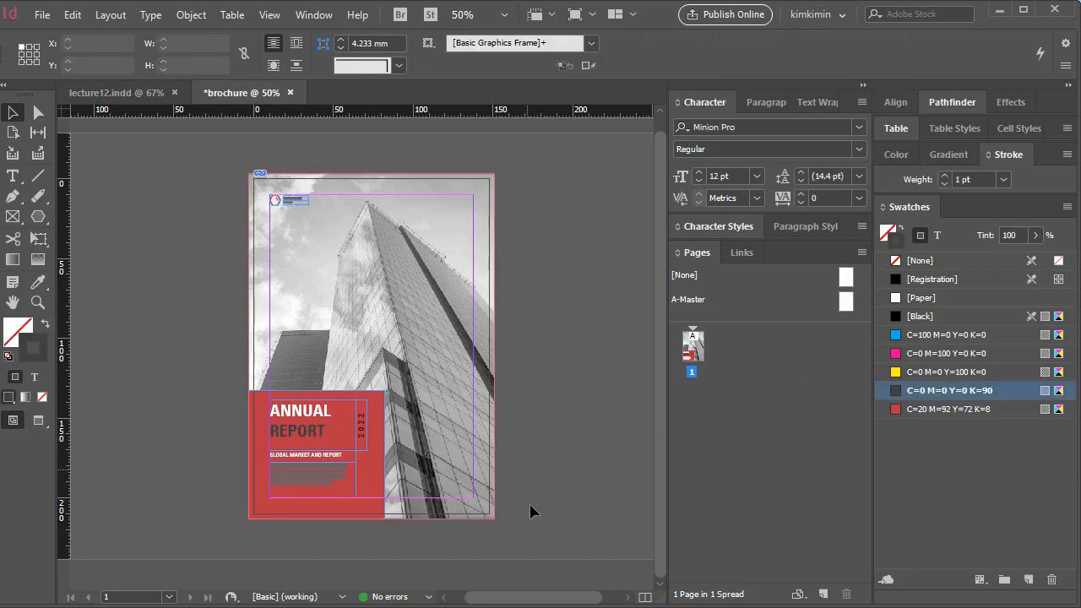
{"action": "left_click_drag", "start_coordinate": [533, 509], "coordinate": [181, 145]}
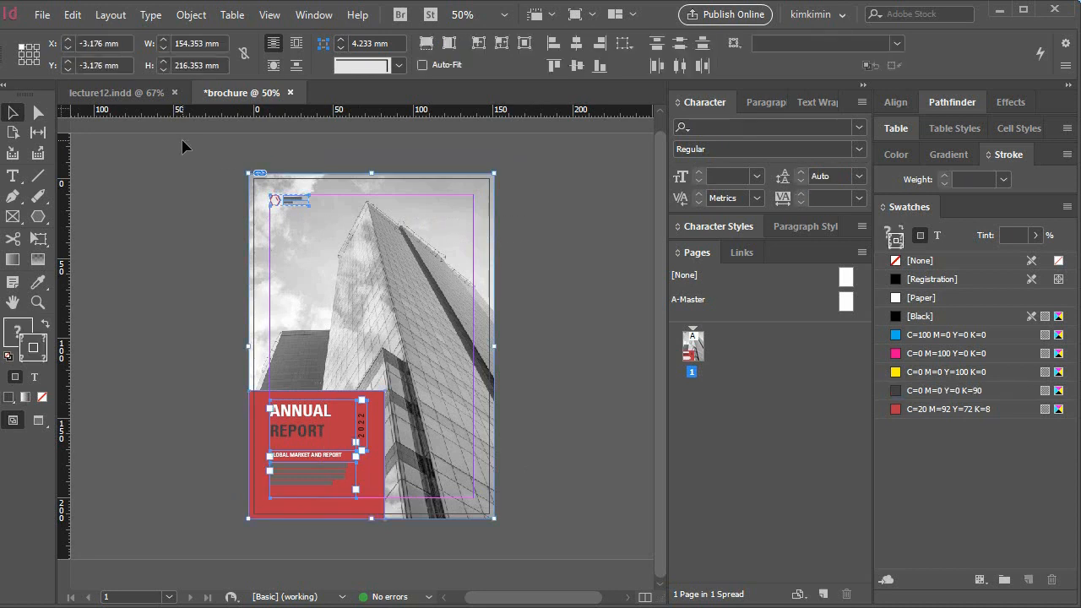
{"action": "key", "text": "ctrl+s"}
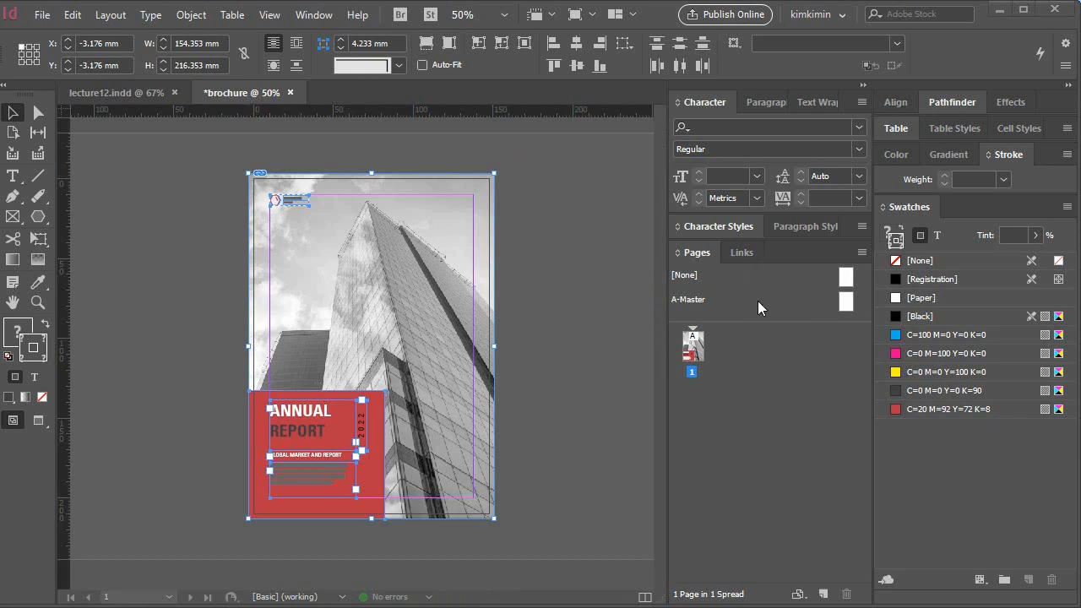
{"action": "left_click_drag", "start_coordinate": [757, 323], "coordinate": [766, 380]}
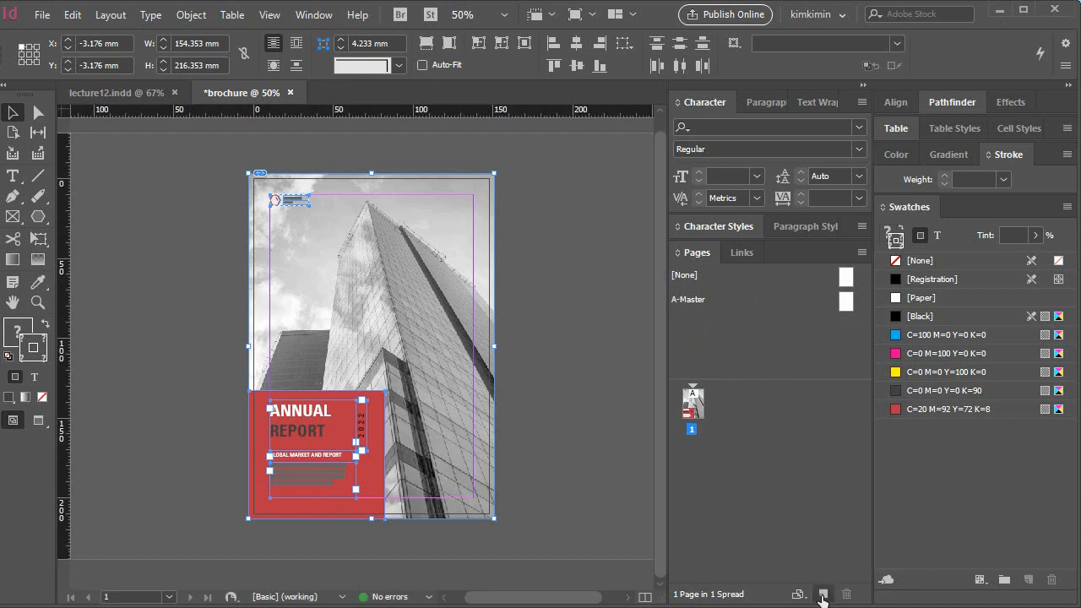
- Add a second single-page master to the document and return to A-Master
{"action": "double_click", "coordinate": [846, 303]}
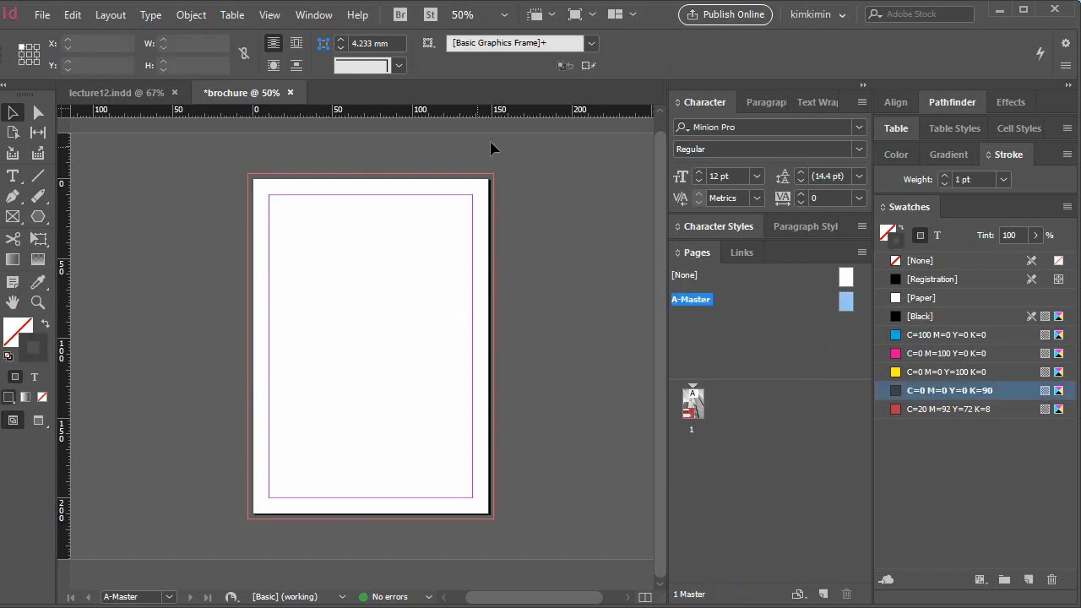
{"action": "left_click", "coordinate": [824, 594]}
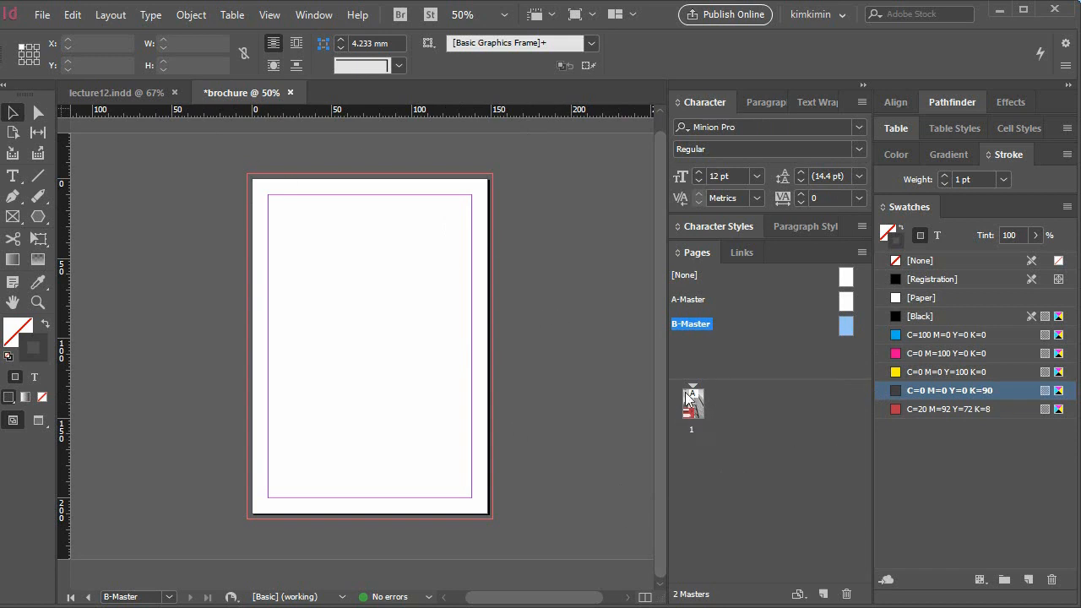
{"action": "double_click", "coordinate": [850, 304]}
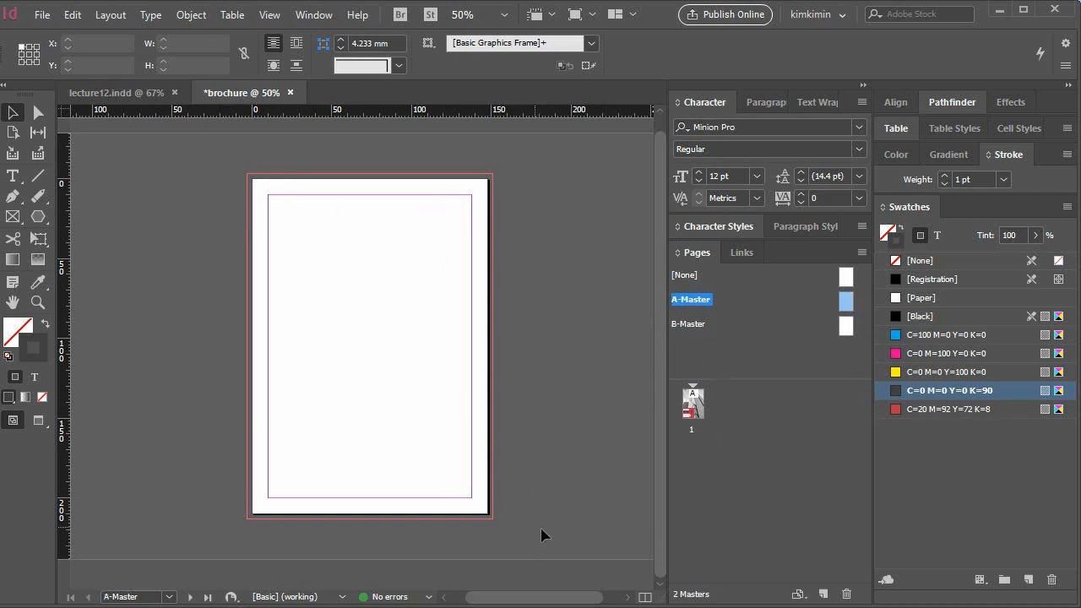
- Enable Facing Pages in the document setup
{"action": "left_click", "coordinate": [40, 14]}
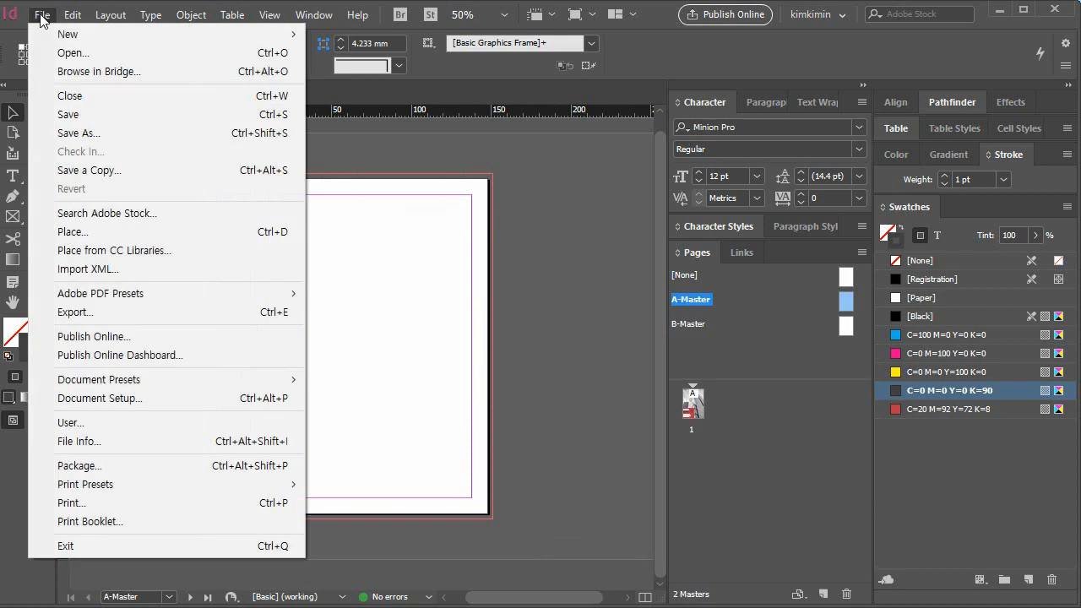
{"action": "left_click", "coordinate": [156, 398]}
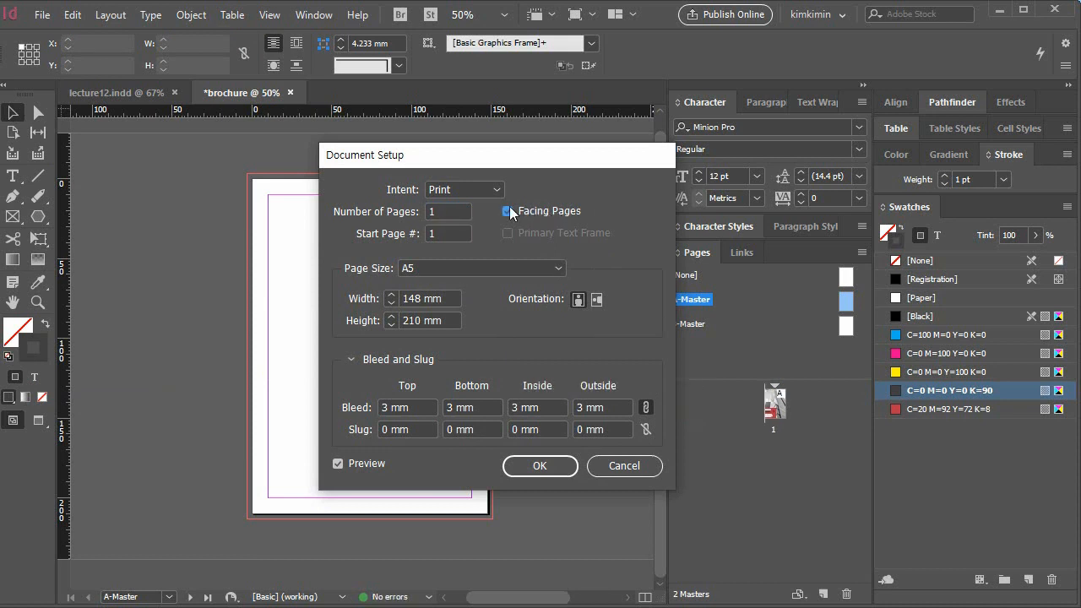
{"action": "left_click", "coordinate": [559, 460]}
- Delete the single-page B-Master, create a new two-page master in its place, and open its left page
{"action": "left_click_drag", "start_coordinate": [847, 326], "coordinate": [846, 593]}
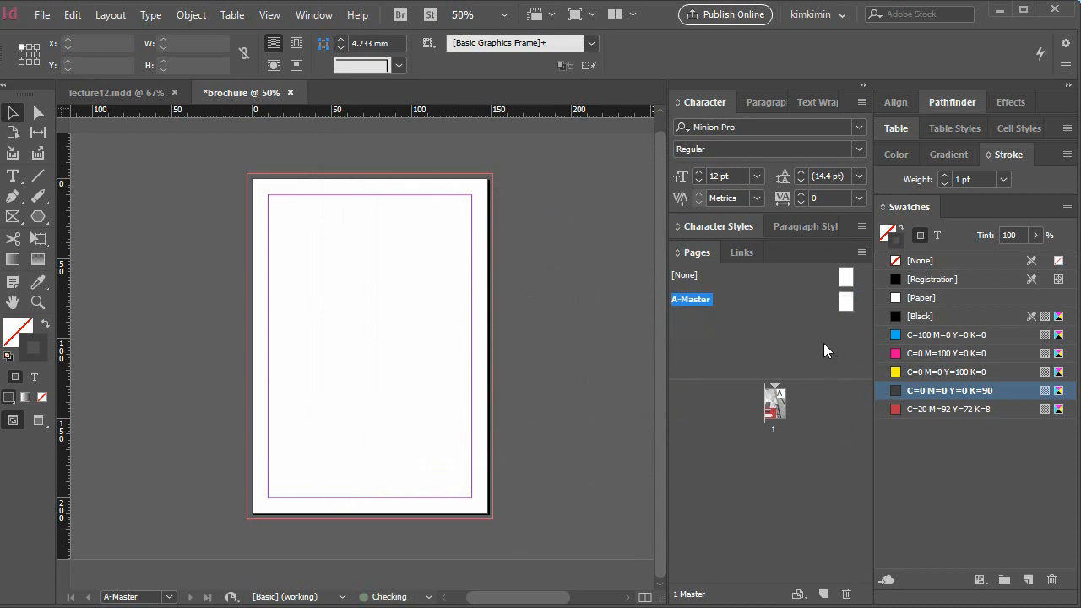
{"action": "left_click", "coordinate": [823, 595]}
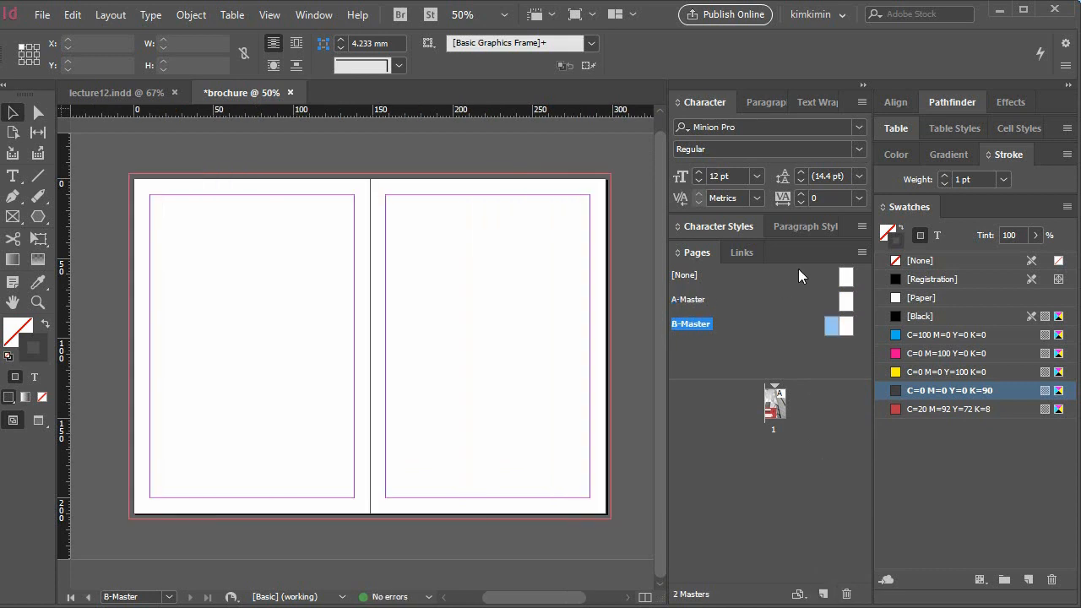
{"action": "double_click", "coordinate": [831, 329]}
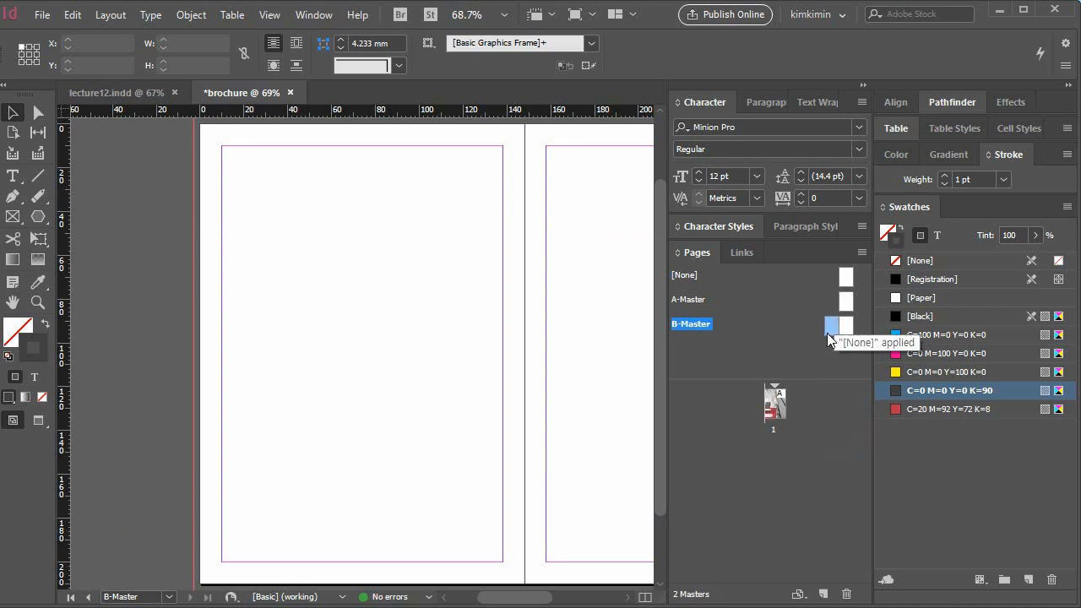
- Draw a text frame about 5 x 5 mm just below the bottom margin at the lower-left corner of B-Master's left page
{"action": "left_click", "coordinate": [44, 303]}
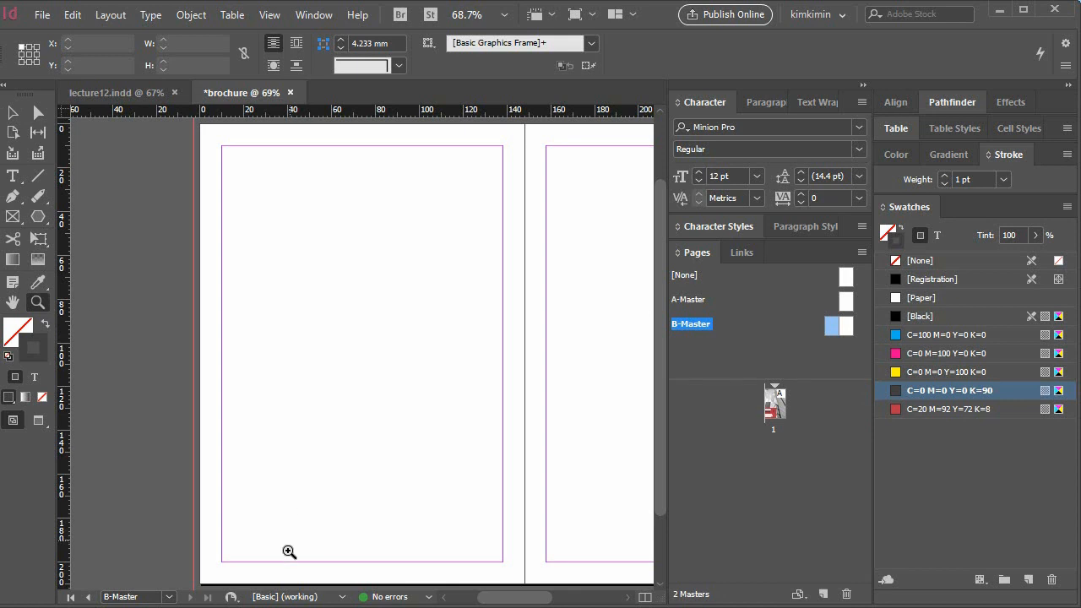
{"action": "scroll", "coordinate": [273, 519], "scroll_direction": "down", "scroll_amount": 3}
{"action": "left_click", "coordinate": [258, 503]}
{"action": "left_click", "coordinate": [335, 482]}
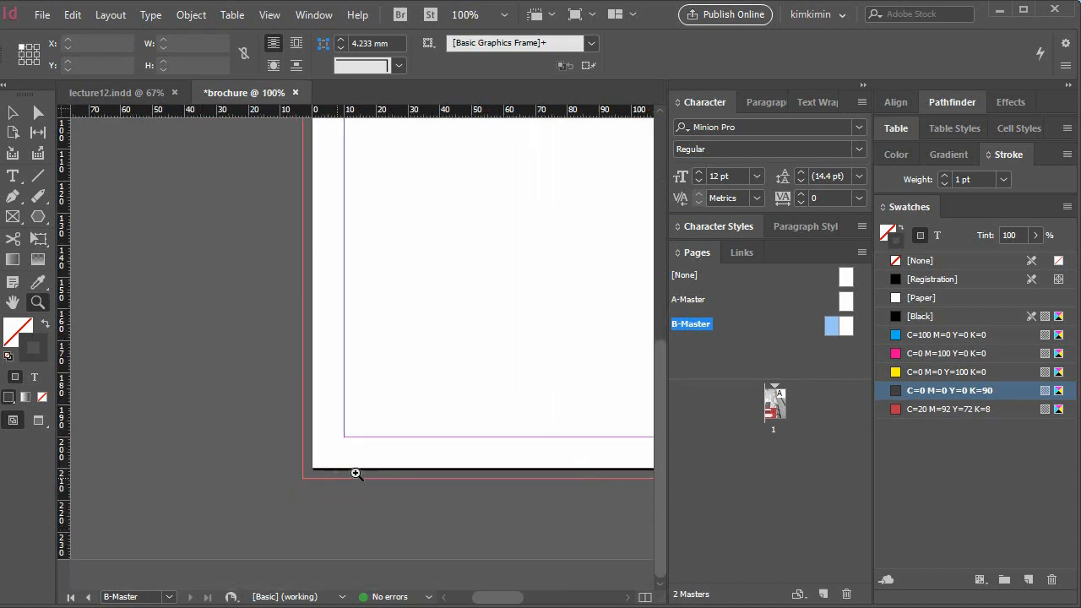
{"action": "left_click", "coordinate": [389, 450]}
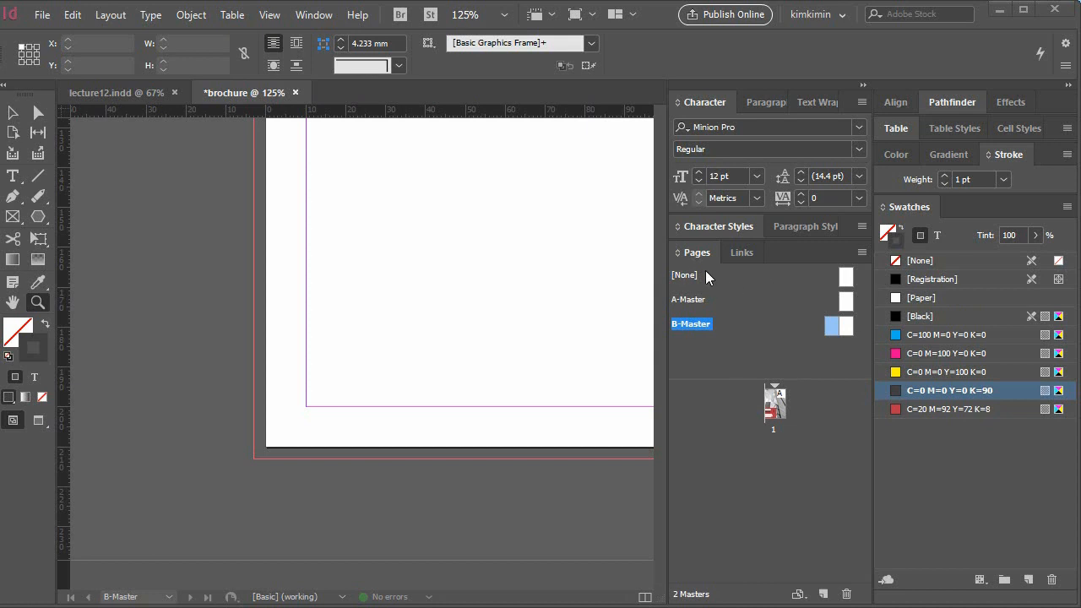
{"action": "left_click", "coordinate": [382, 426]}
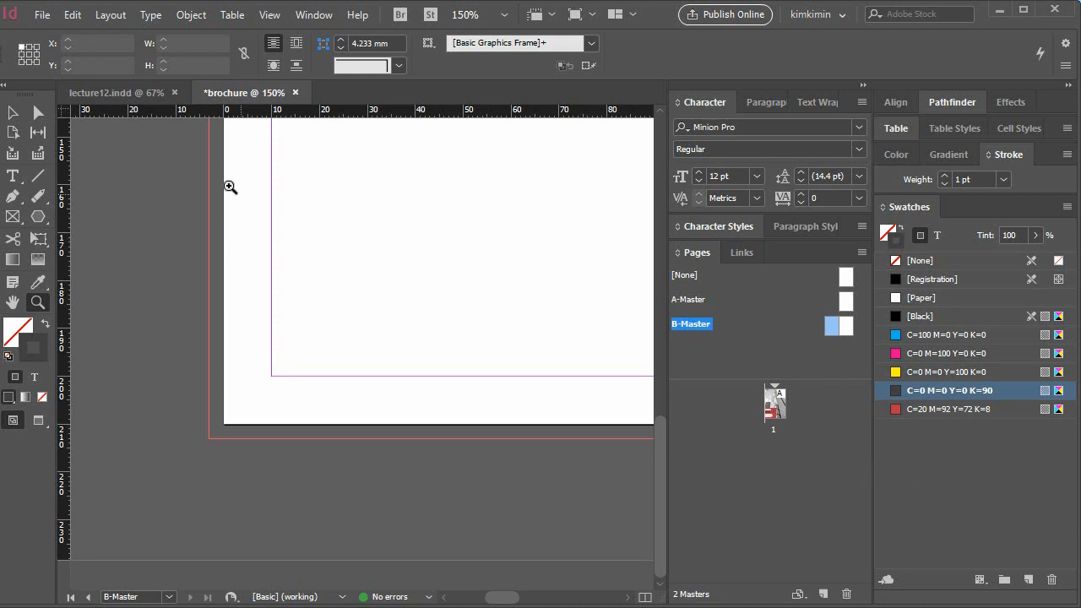
{"action": "key", "text": "ctrl+d"}
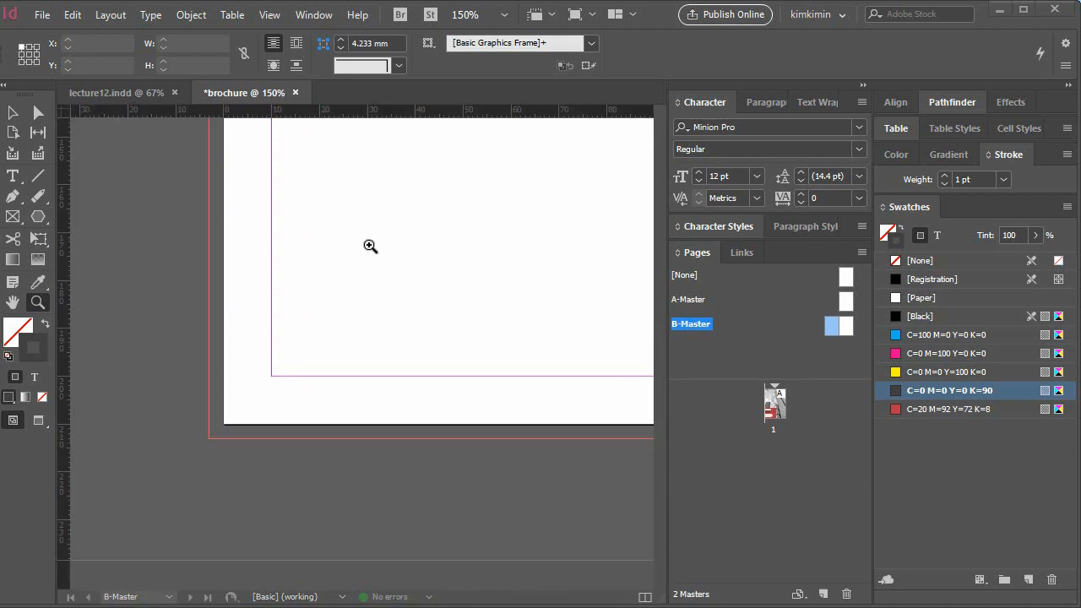
{"action": "left_click", "coordinate": [13, 175]}
{"action": "left_click_drag", "start_coordinate": [273, 387], "coordinate": [316, 410]}
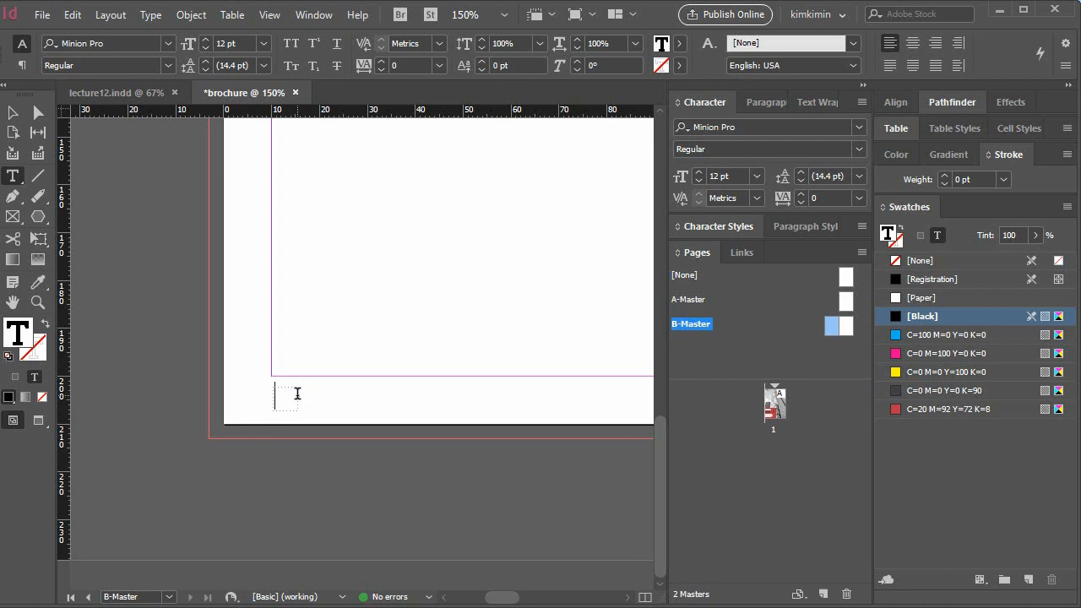
- Insert a Current Page Number marker in the small text frame on B-Master's left page
{"action": "left_click", "coordinate": [150, 15]}
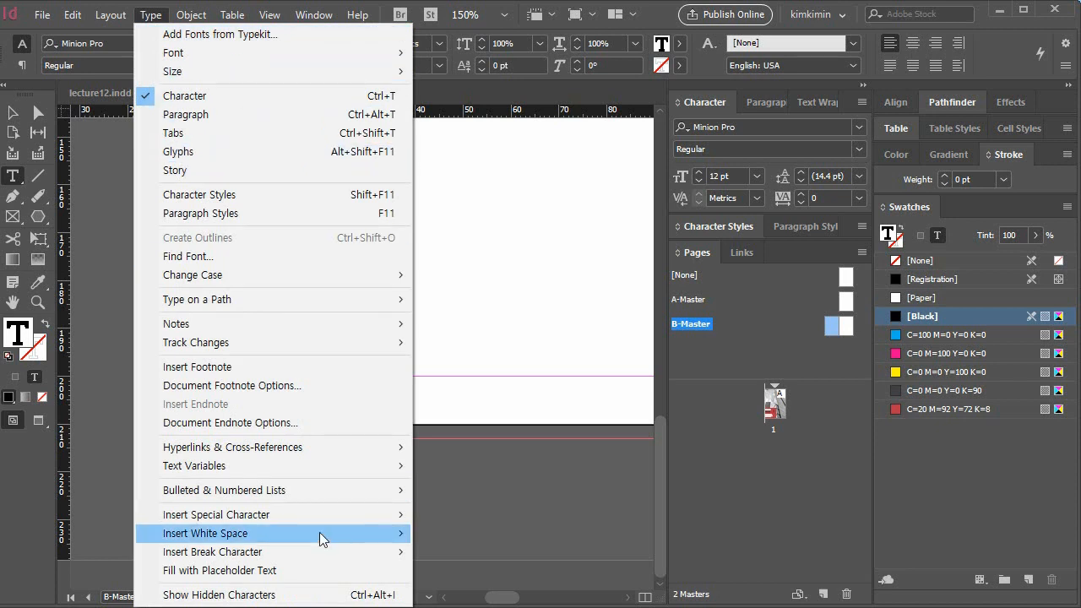
{"action": "mouse_move", "coordinate": [318, 523]}
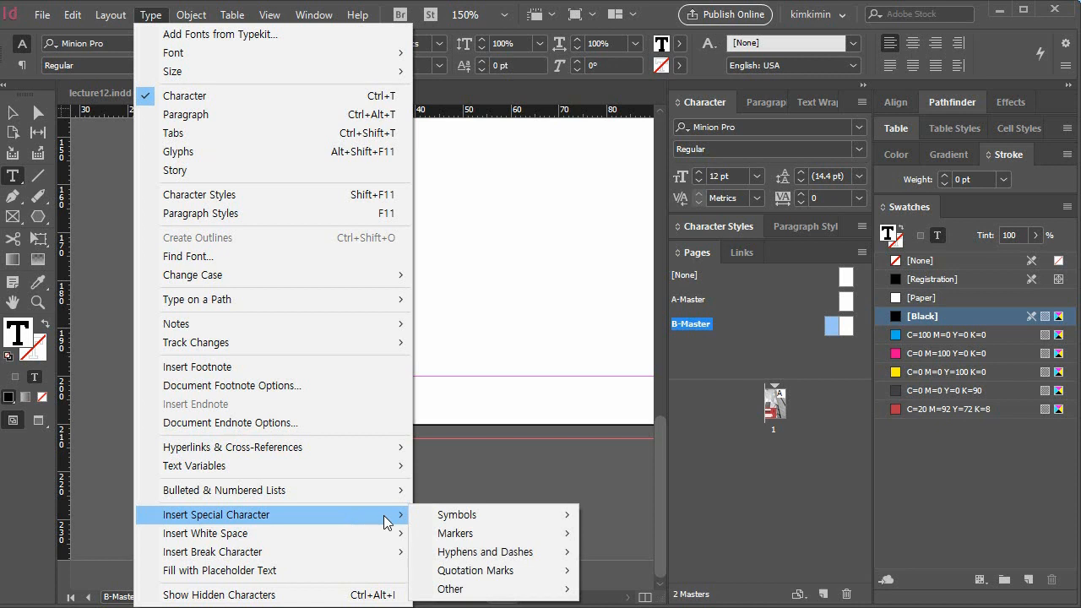
{"action": "mouse_move", "coordinate": [488, 526]}
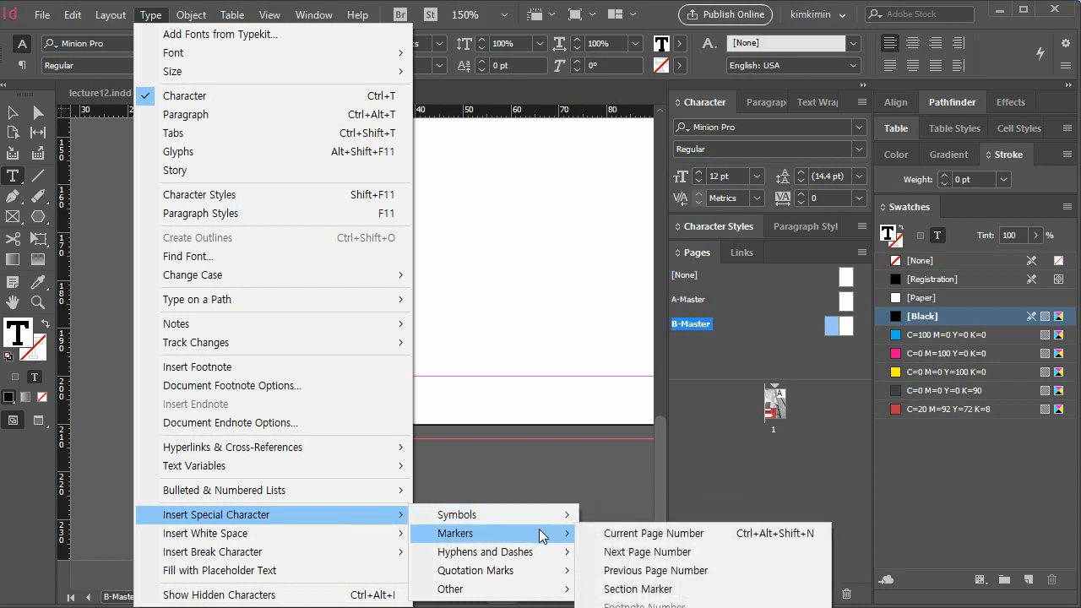
{"action": "left_click", "coordinate": [686, 533]}
- Format the page number marker on B-Master's left page in the Univecon font at 6 pt
{"action": "left_click_drag", "start_coordinate": [285, 393], "coordinate": [273, 395]}
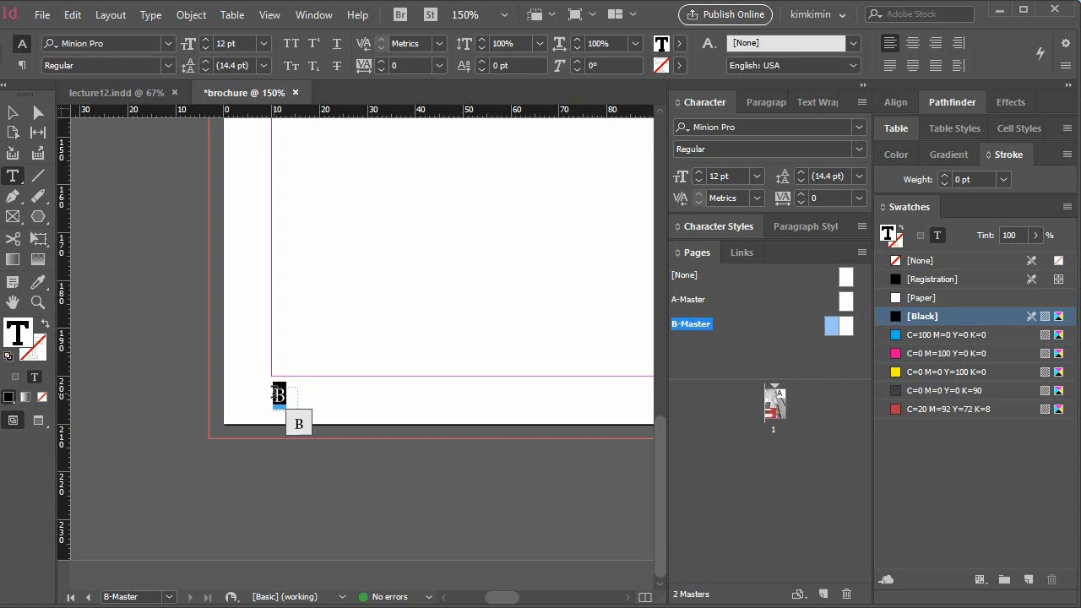
{"action": "left_click", "coordinate": [13, 112]}
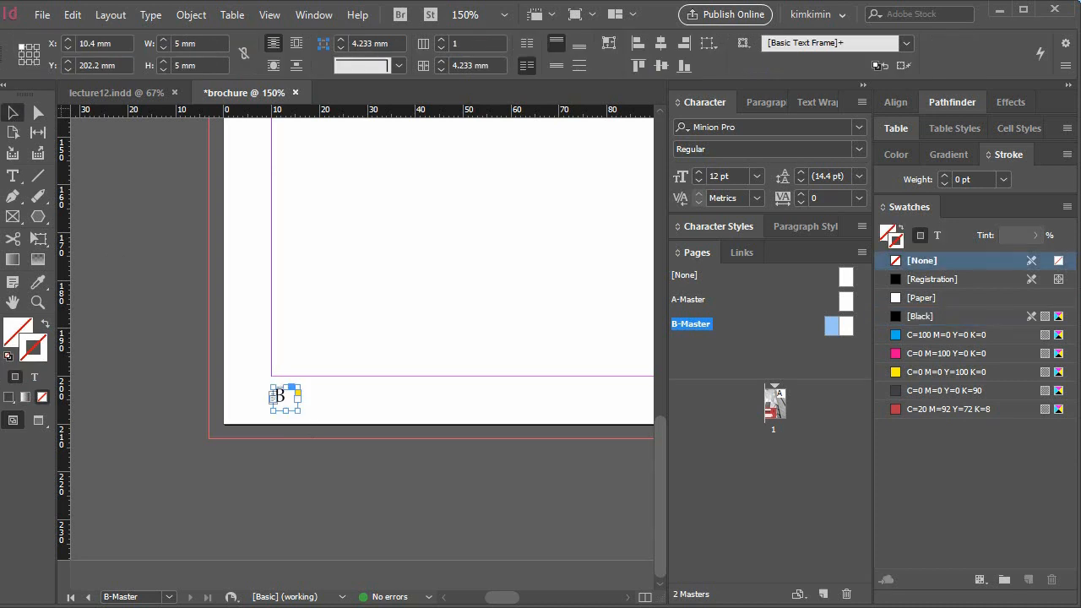
{"action": "double_click", "coordinate": [286, 394]}
{"action": "double_click", "coordinate": [286, 395]}
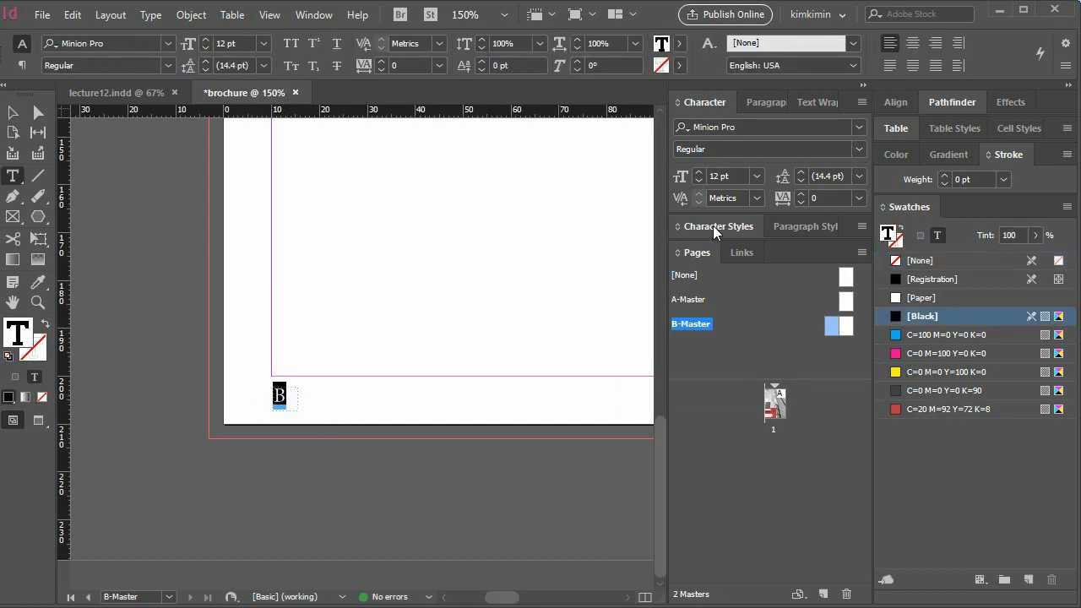
{"action": "left_click", "coordinate": [859, 128]}
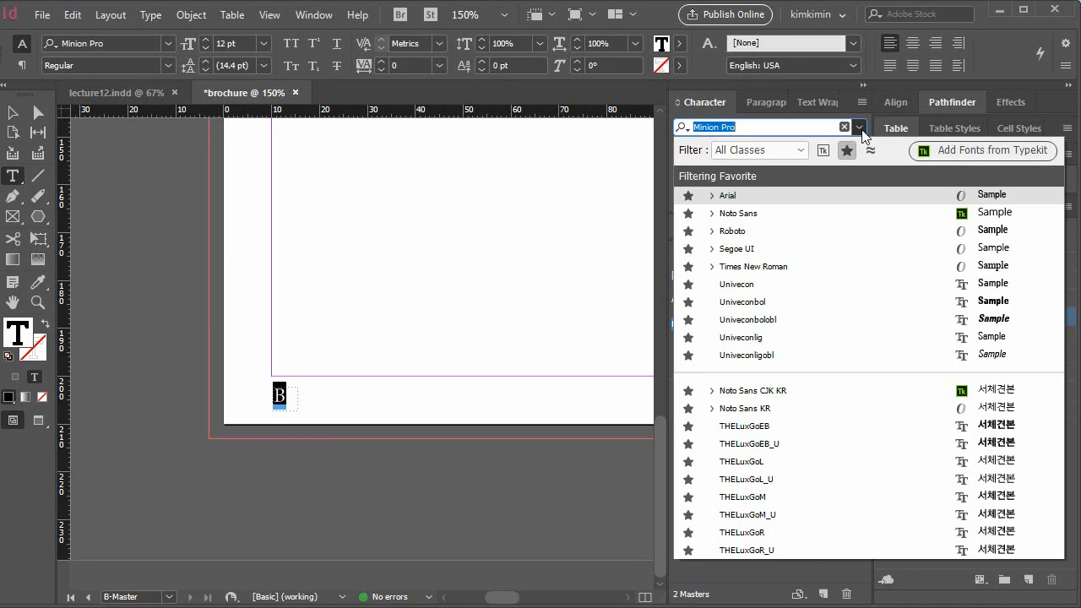
{"action": "left_click", "coordinate": [802, 287]}
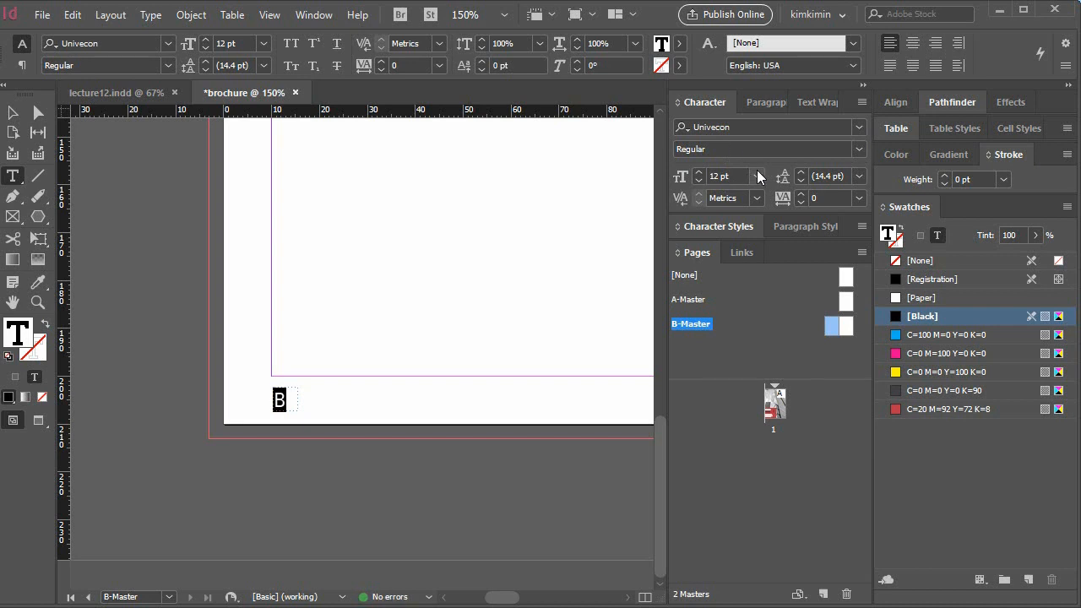
{"action": "double_click", "coordinate": [733, 175]}
{"action": "type", "text": "6"}
{"action": "key", "text": "Return"}
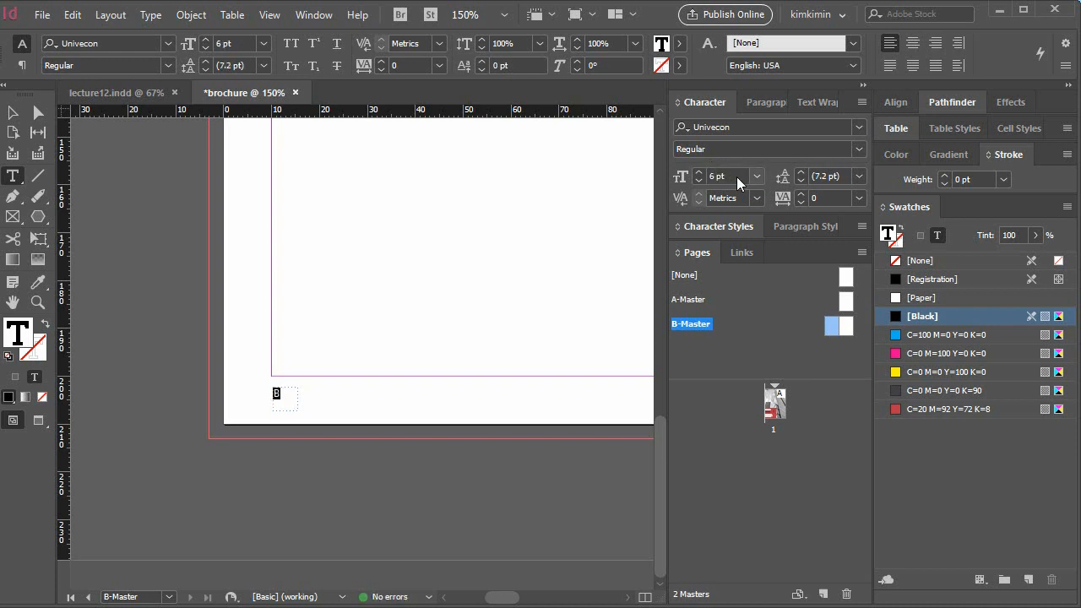
- Set the page number marker's leading to Auto
{"action": "left_click", "coordinate": [857, 176]}
{"action": "left_click", "coordinate": [858, 176]}
{"action": "left_click", "coordinate": [829, 175]}
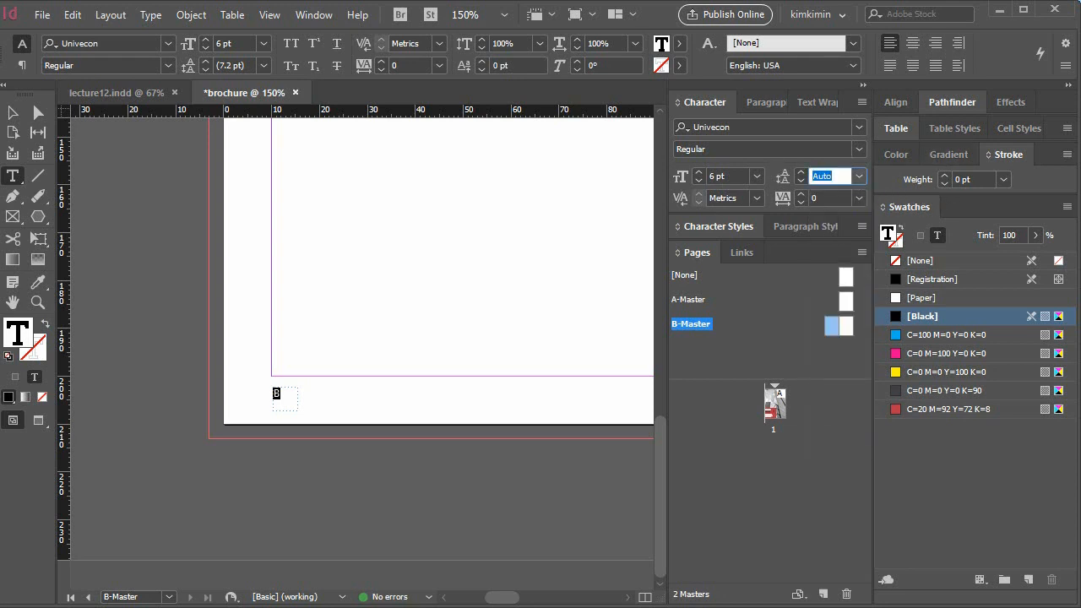
{"action": "key", "text": "ctrl+s"}
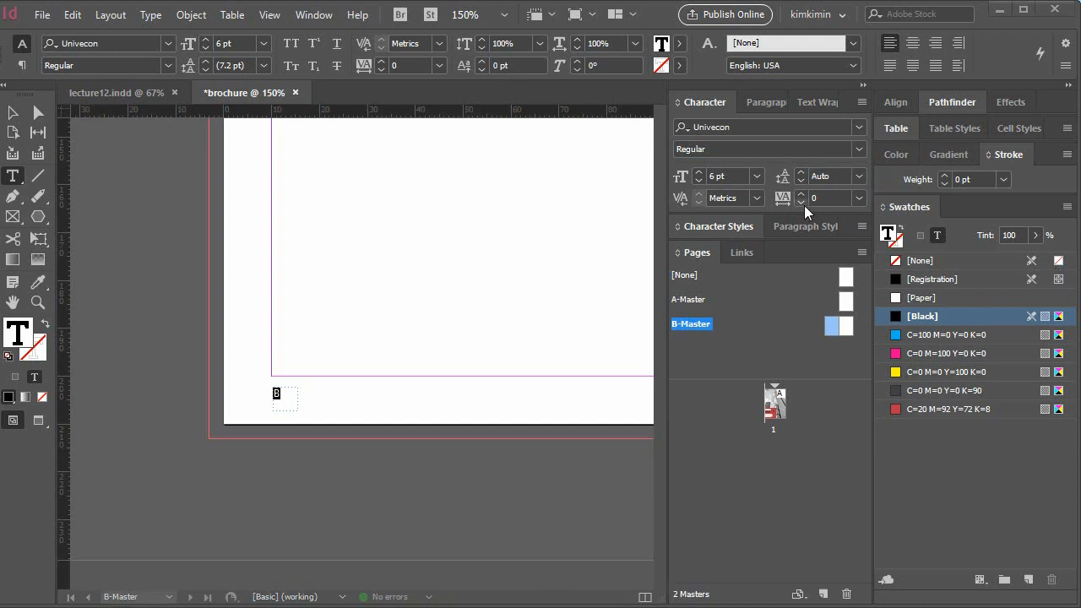
{"action": "left_click", "coordinate": [282, 393]}
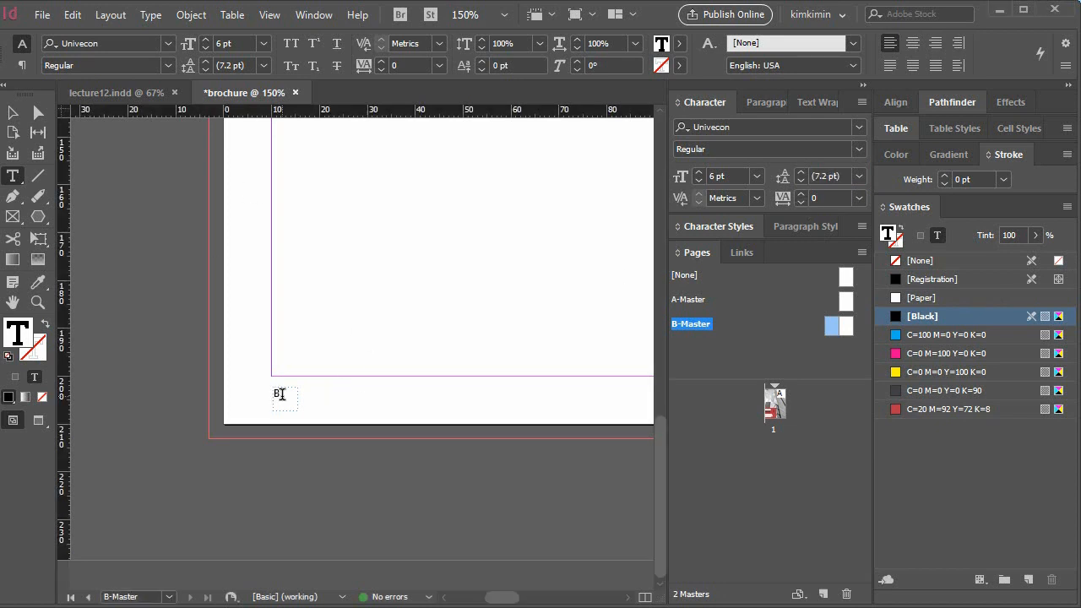
- Resize the page number frame to 3 x 3 mm and move it to X 10 mm, Y 202 mm, in line with the left margin
{"action": "key", "text": "Escape"}
{"action": "key", "text": "z"}
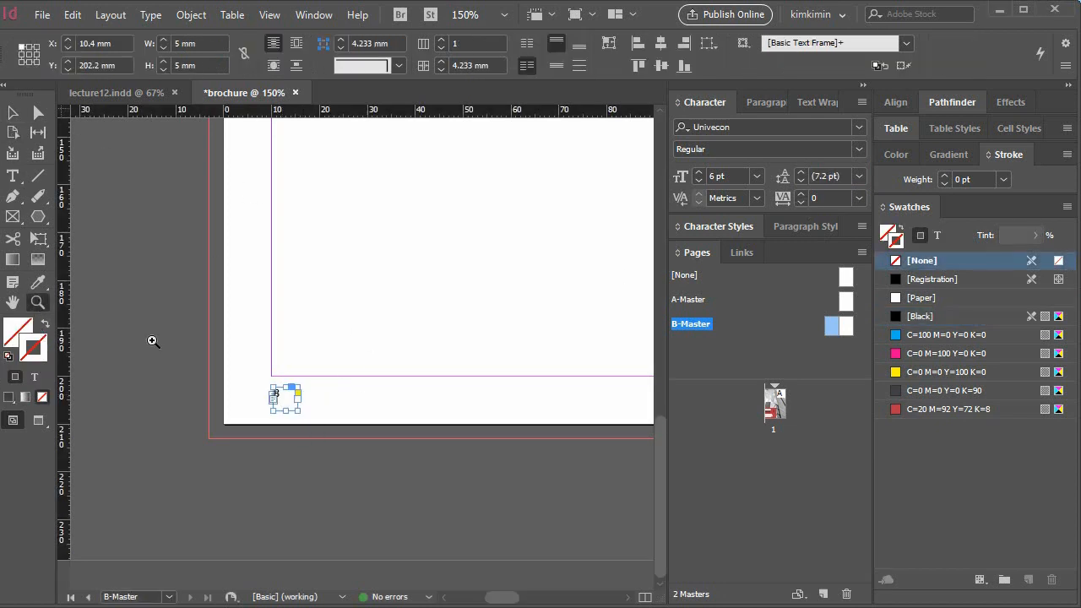
{"action": "left_click", "coordinate": [292, 411]}
{"action": "left_click", "coordinate": [403, 355]}
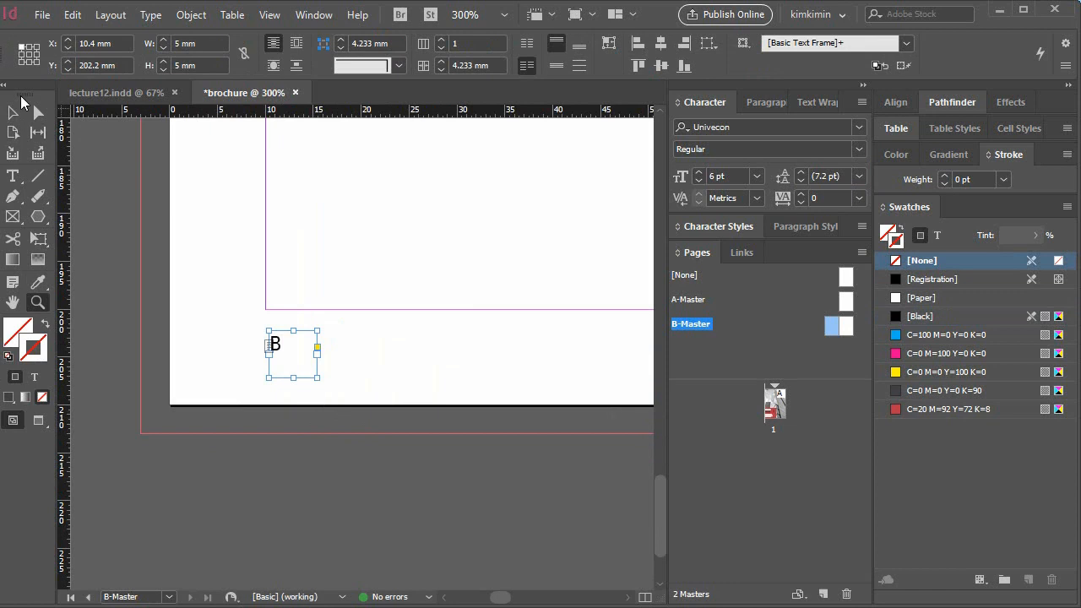
{"action": "left_click", "coordinate": [5, 121]}
{"action": "left_click", "coordinate": [177, 43]}
{"action": "type", "text": "3"}
{"action": "key", "text": "Tab"}
{"action": "type", "text": "3"}
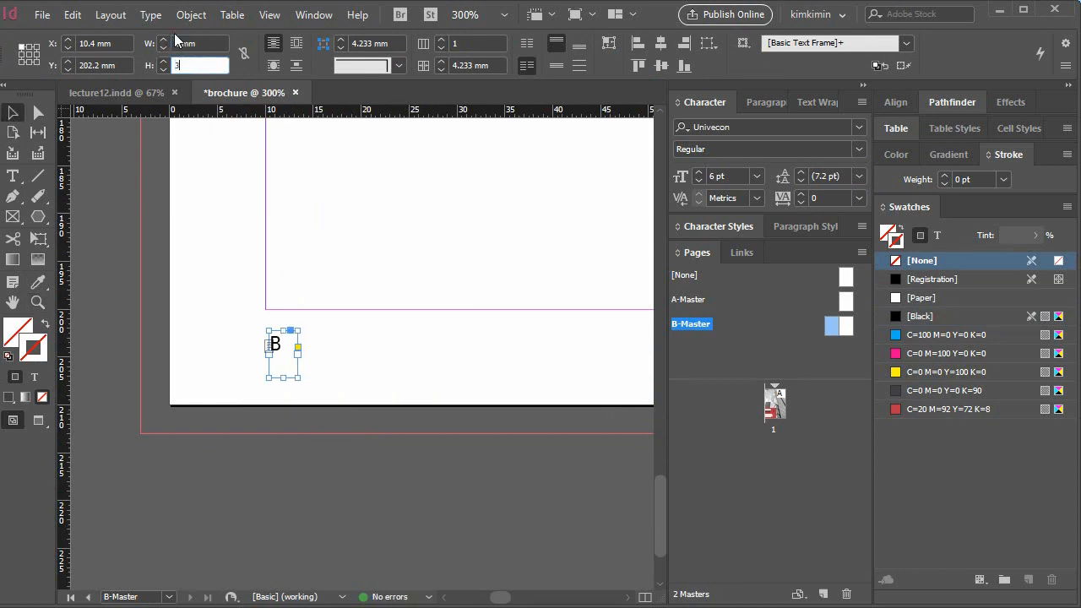
{"action": "key", "text": "Return"}
{"action": "left_click_drag", "start_coordinate": [285, 349], "coordinate": [285, 345]}
- Center-align the page number text within its small frame
{"action": "left_click", "coordinate": [764, 101]}
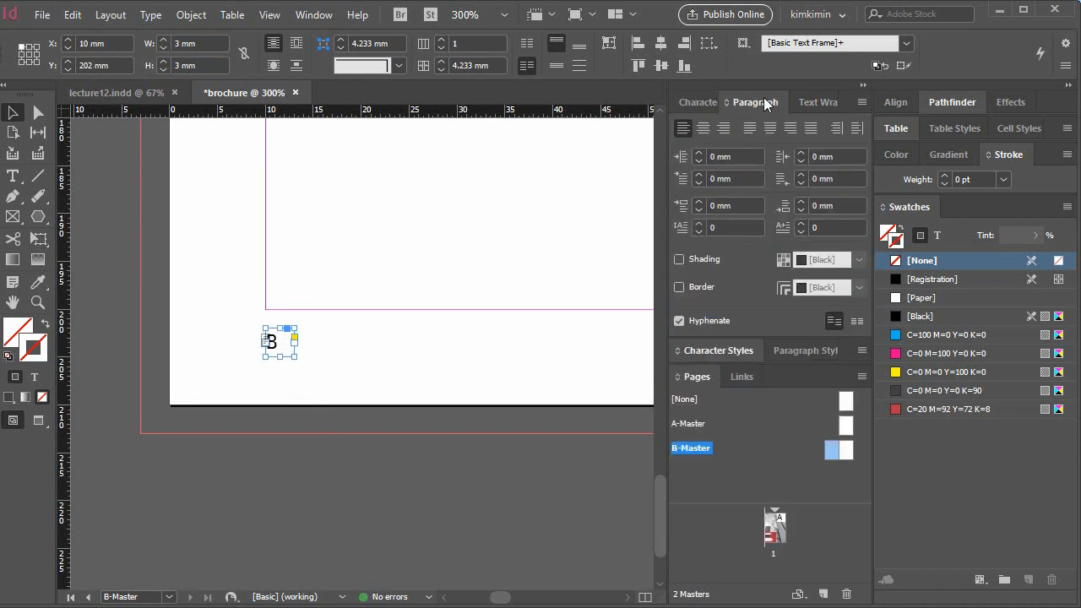
{"action": "left_click", "coordinate": [703, 127]}
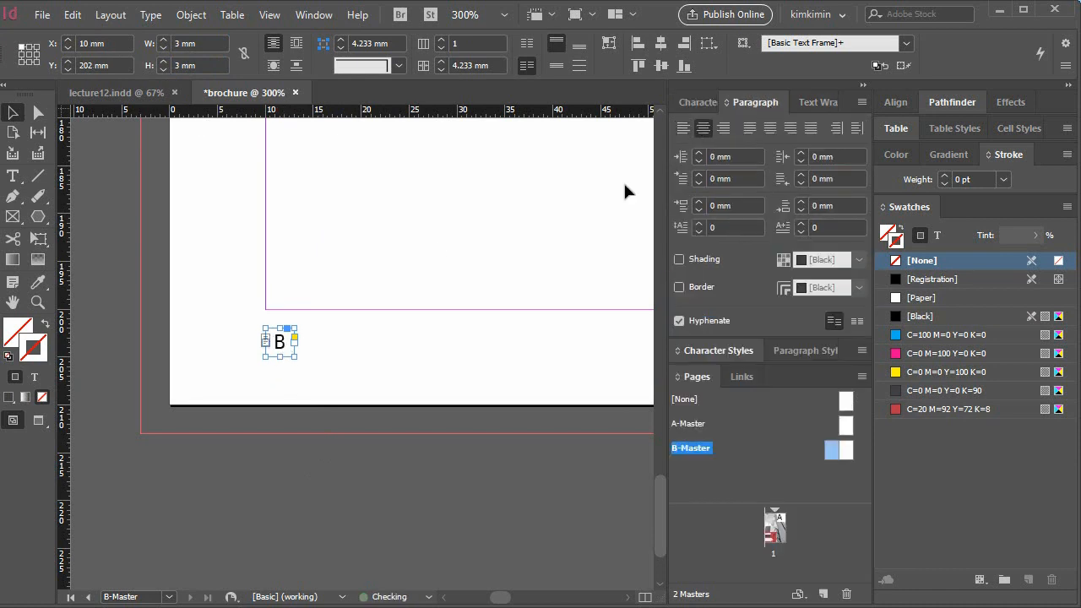
{"action": "left_click", "coordinate": [405, 374]}
- Create a character style named 페이지 번호 from the page number marker's formatting and apply it to the marker
{"action": "left_click", "coordinate": [287, 348]}
{"action": "double_click", "coordinate": [282, 344]}
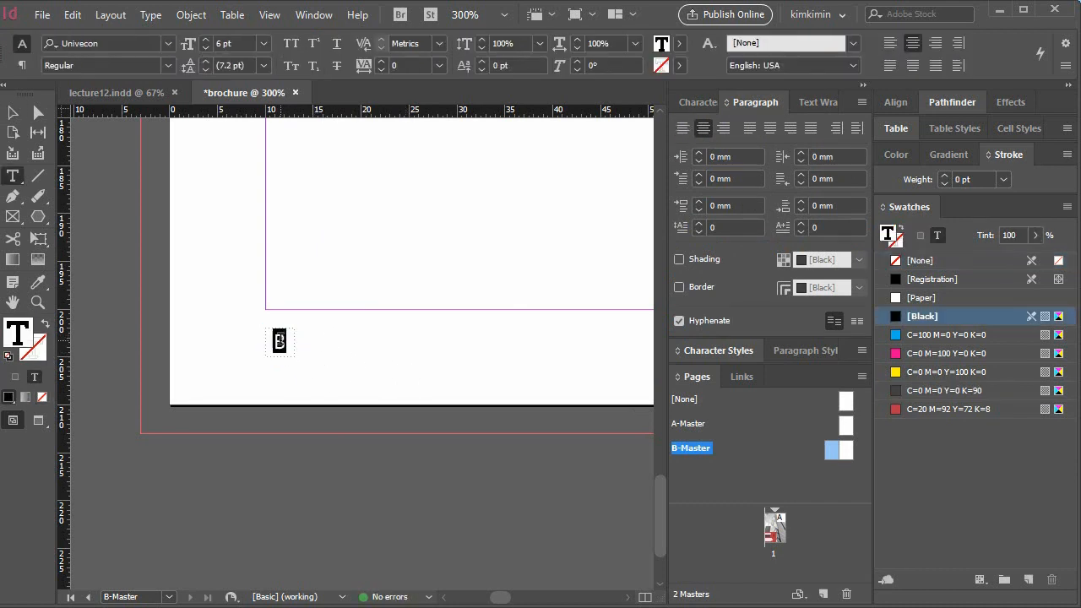
{"action": "left_click", "coordinate": [717, 351]}
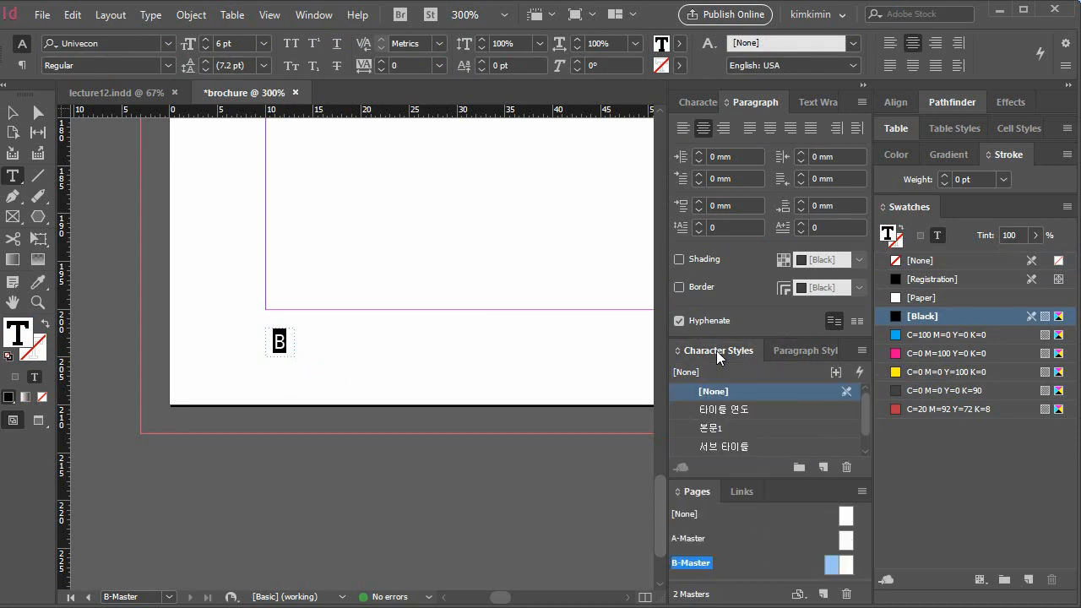
{"action": "left_click", "coordinate": [861, 350]}
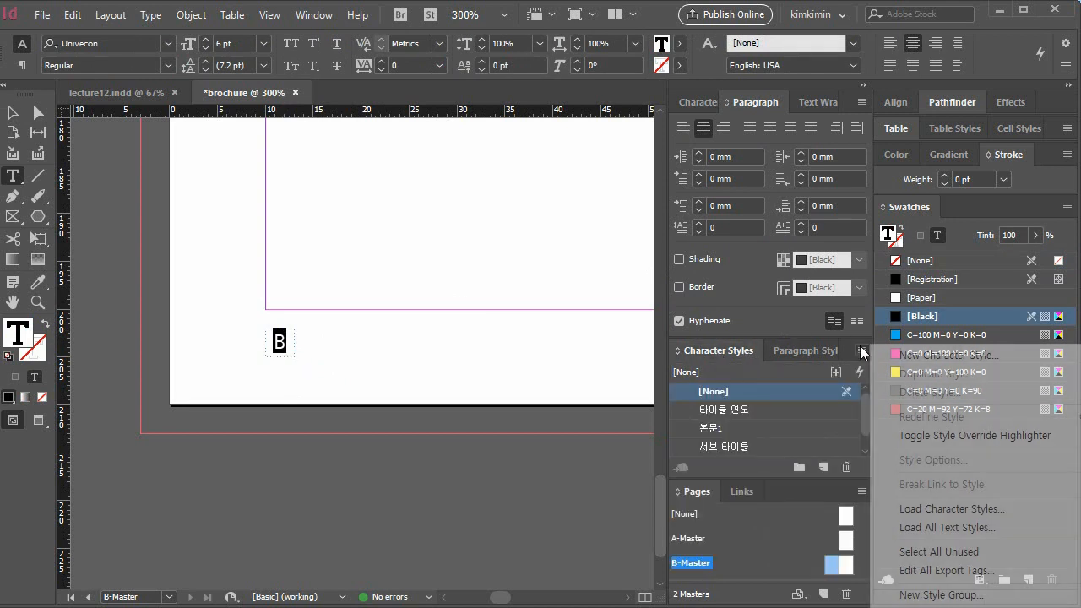
{"action": "left_click", "coordinate": [916, 358]}
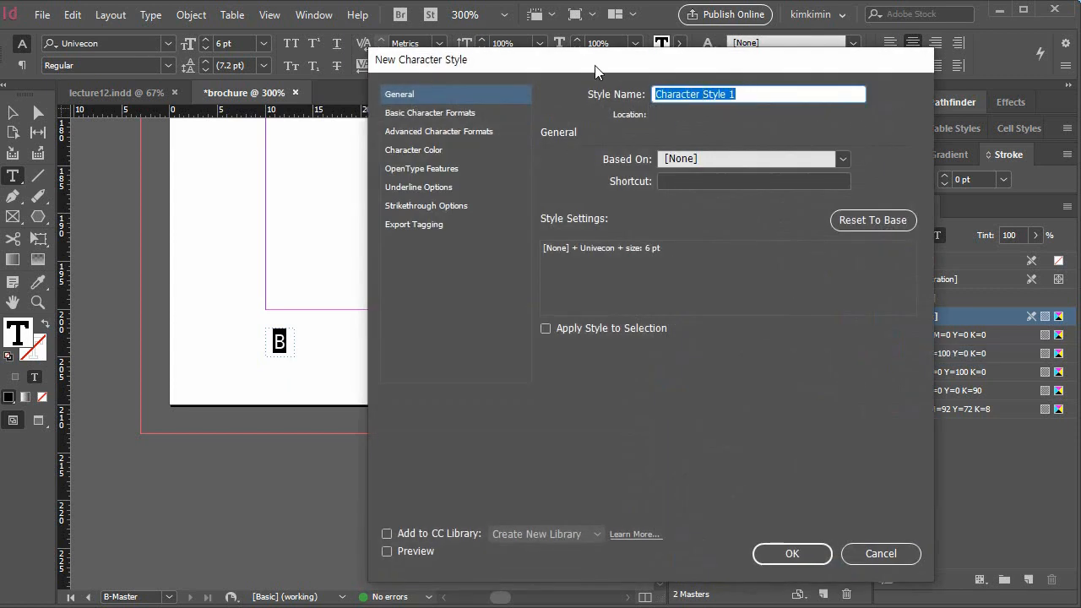
{"action": "type", "text": "vp"}
{"action": "key", "text": "BackSpace"}
{"action": "key", "text": "BackSpace"}
{"action": "type", "text": "페이지 번호"}
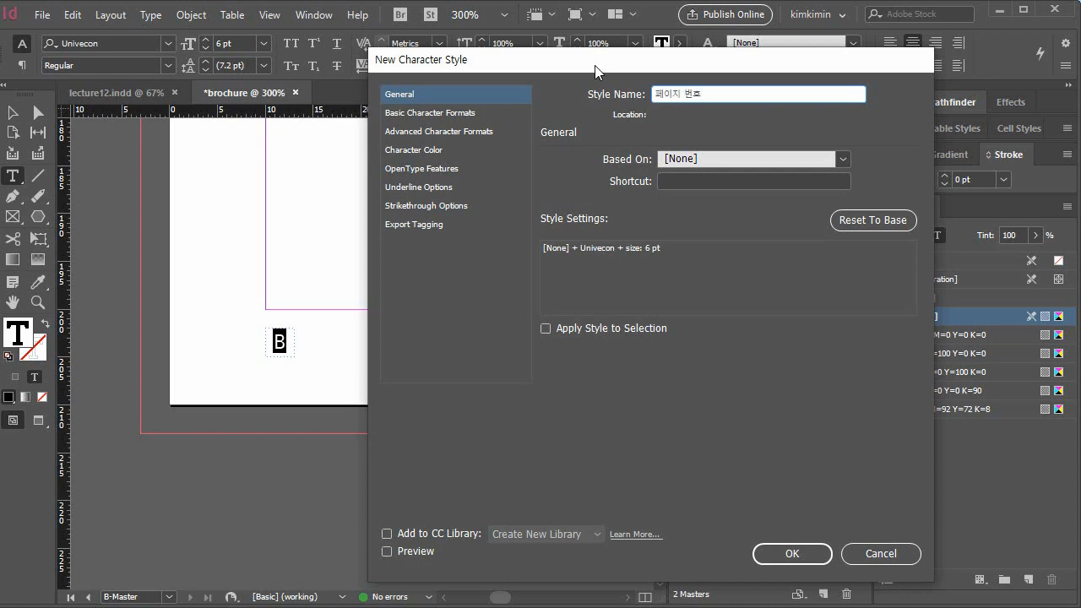
{"action": "key", "text": "Return"}
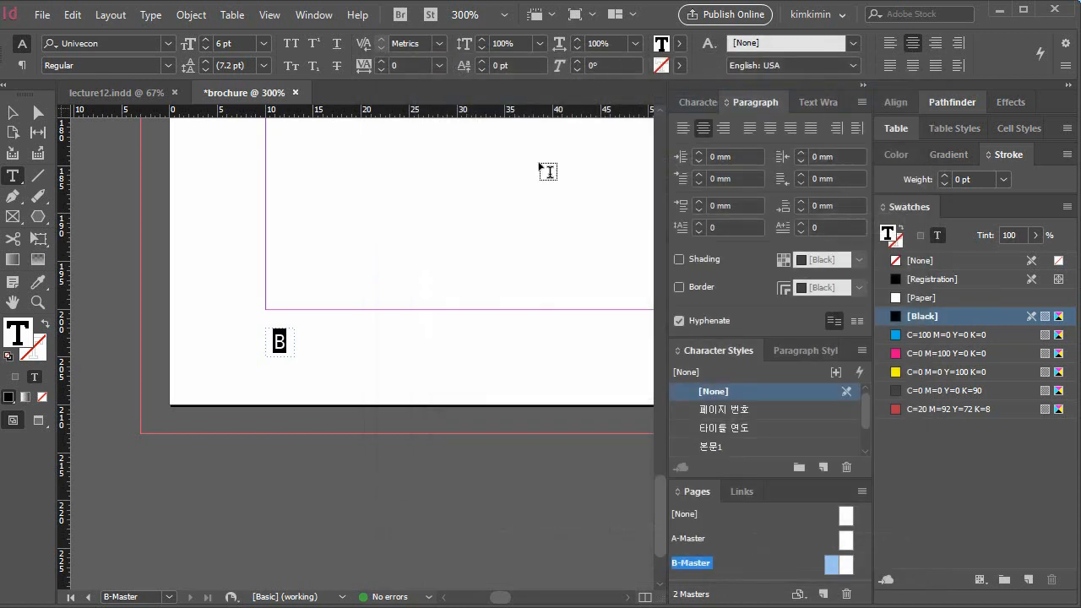
{"action": "left_click", "coordinate": [720, 410]}
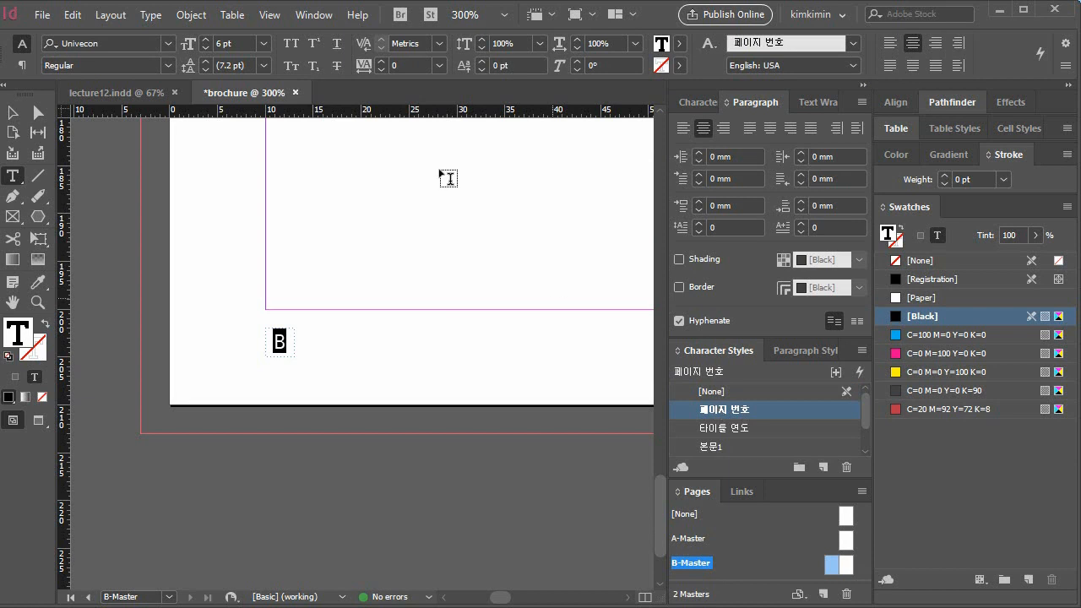
- Place the page number frame just below the bottom margin at the outer corner of B-Master's right page, in line with the right margin
{"action": "left_click", "coordinate": [13, 113]}
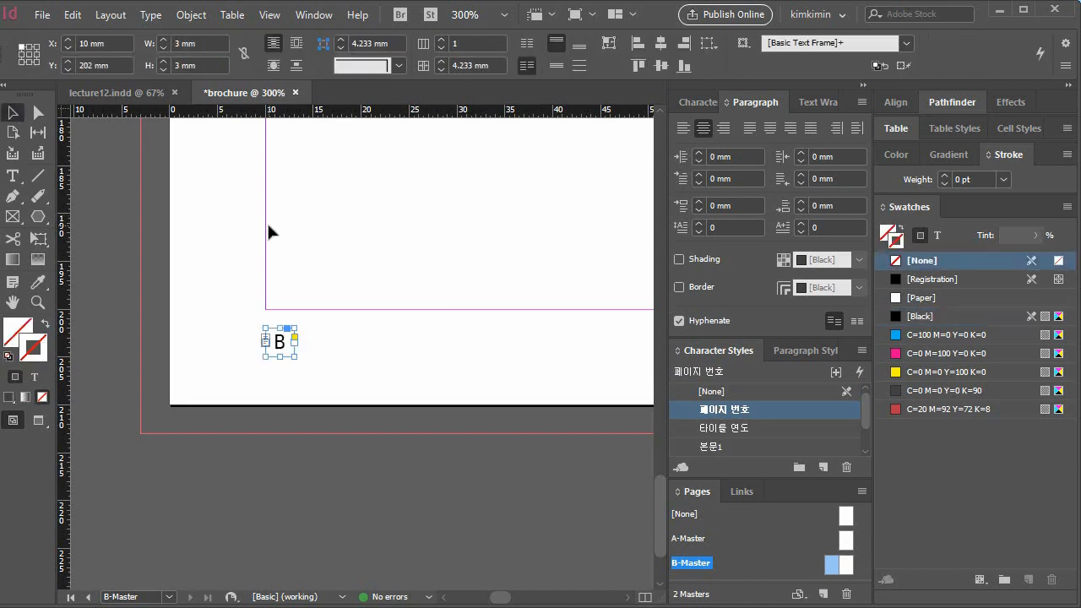
{"action": "key", "text": "ctrl+minus"}
{"action": "key", "text": "ctrl+minus"}
{"action": "scroll", "coordinate": [437, 354], "scroll_direction": "left", "scroll_amount": 5}
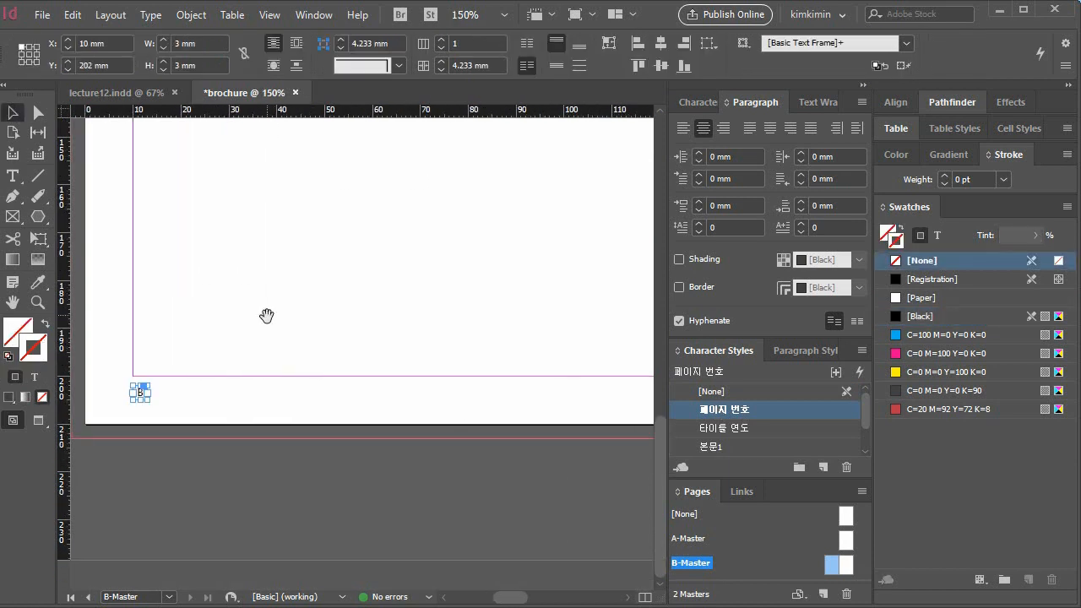
{"action": "left_click_drag", "start_coordinate": [139, 397], "coordinate": [524, 397]}
{"action": "left_click_drag", "start_coordinate": [619, 414], "coordinate": [236, 402]}
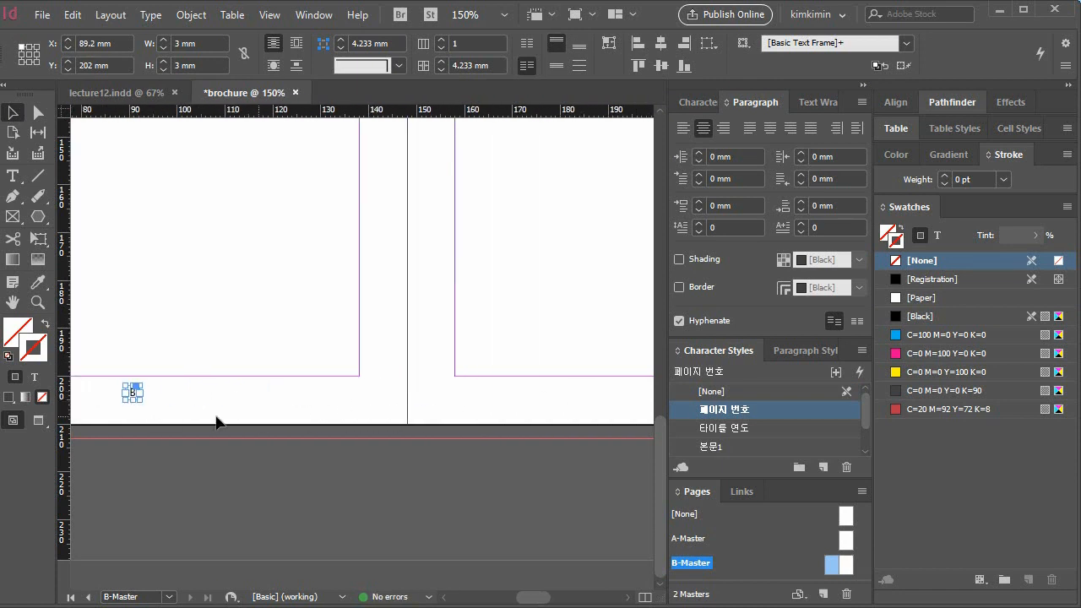
{"action": "left_click_drag", "start_coordinate": [133, 399], "coordinate": [456, 396]}
{"action": "left_click", "coordinate": [379, 415]}
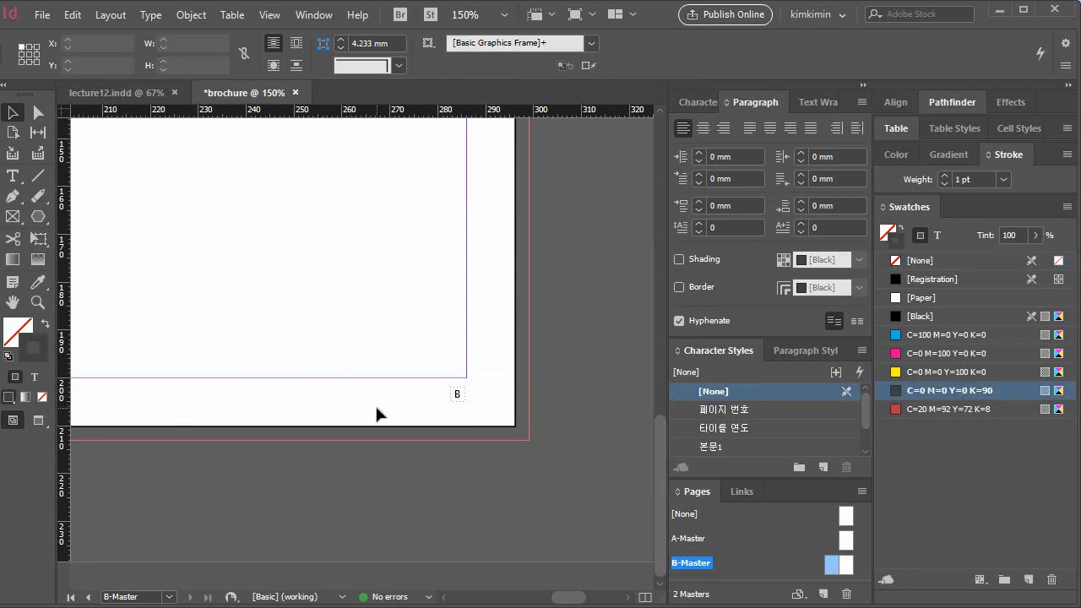
- Make more room for the page list and save the document to the desktop as brochure.indd
{"action": "key", "text": "ctrl+shift+s"}
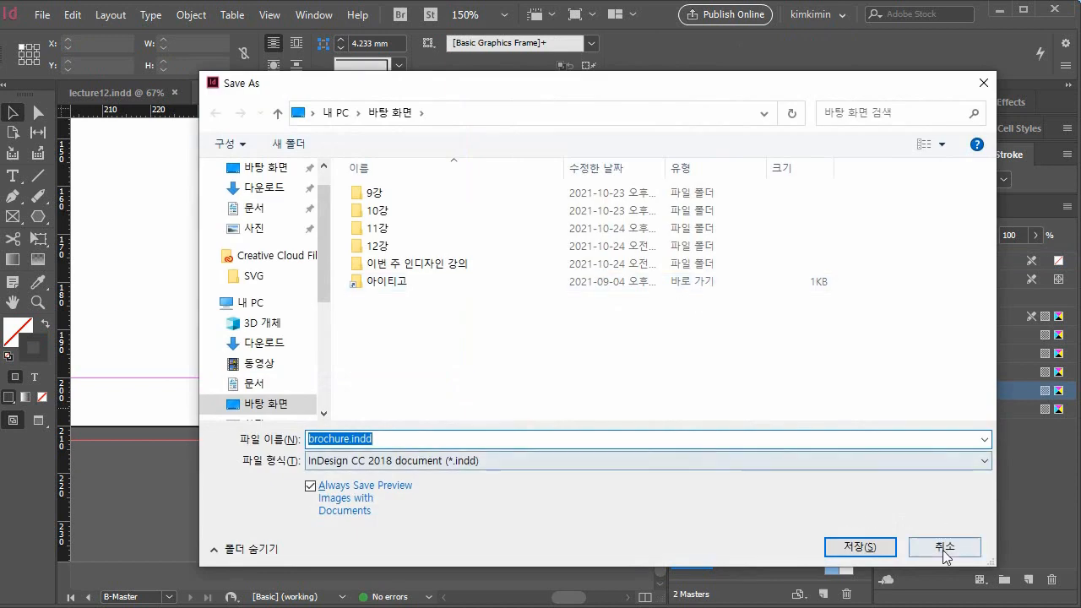
{"action": "left_click", "coordinate": [936, 541]}
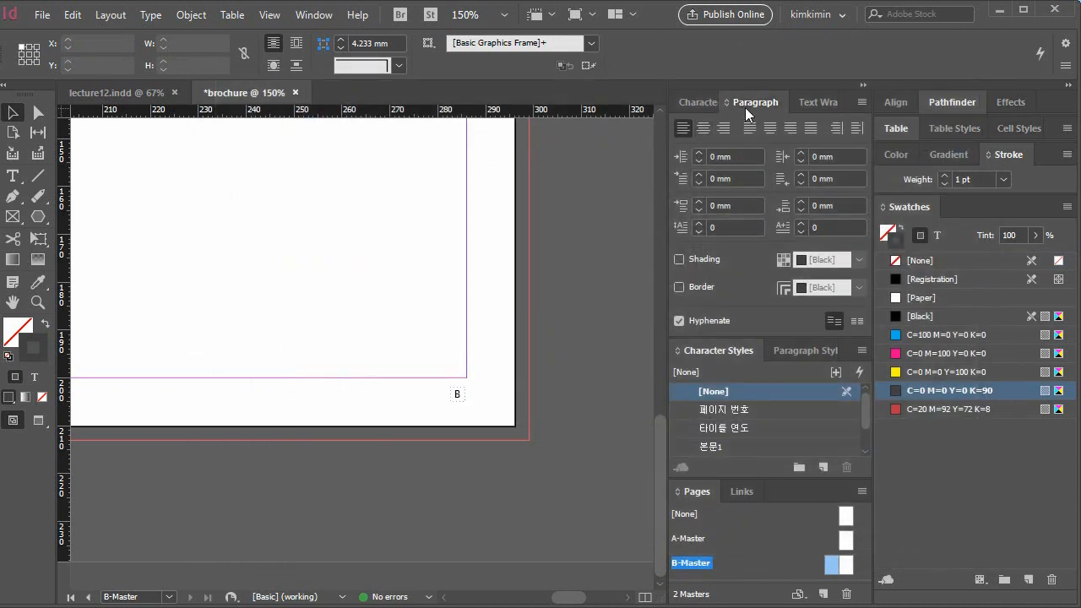
{"action": "left_click", "coordinate": [744, 108]}
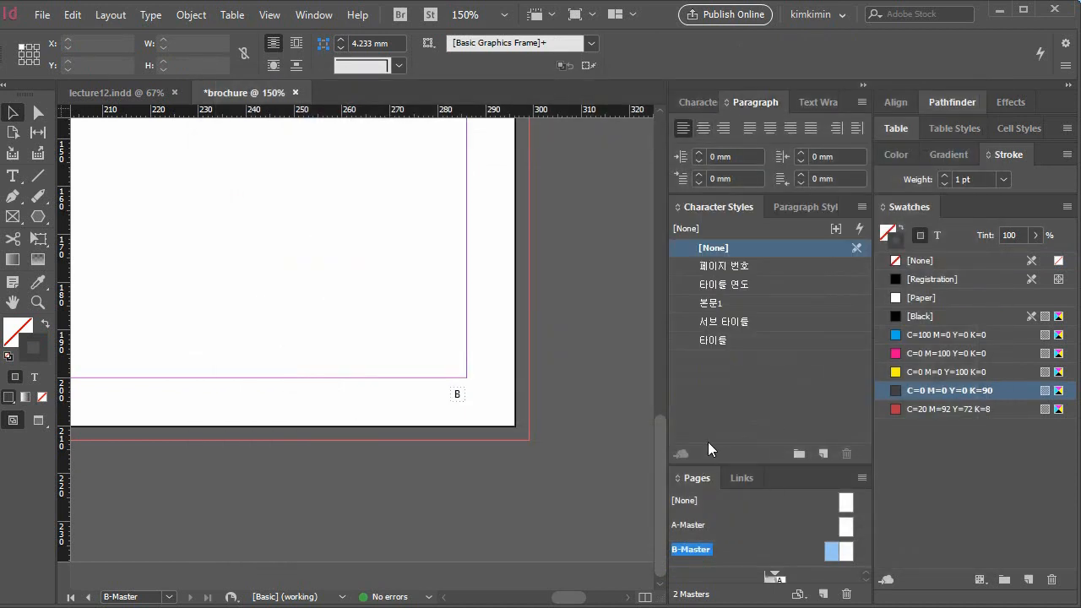
{"action": "left_click_drag", "start_coordinate": [704, 469], "coordinate": [719, 341]}
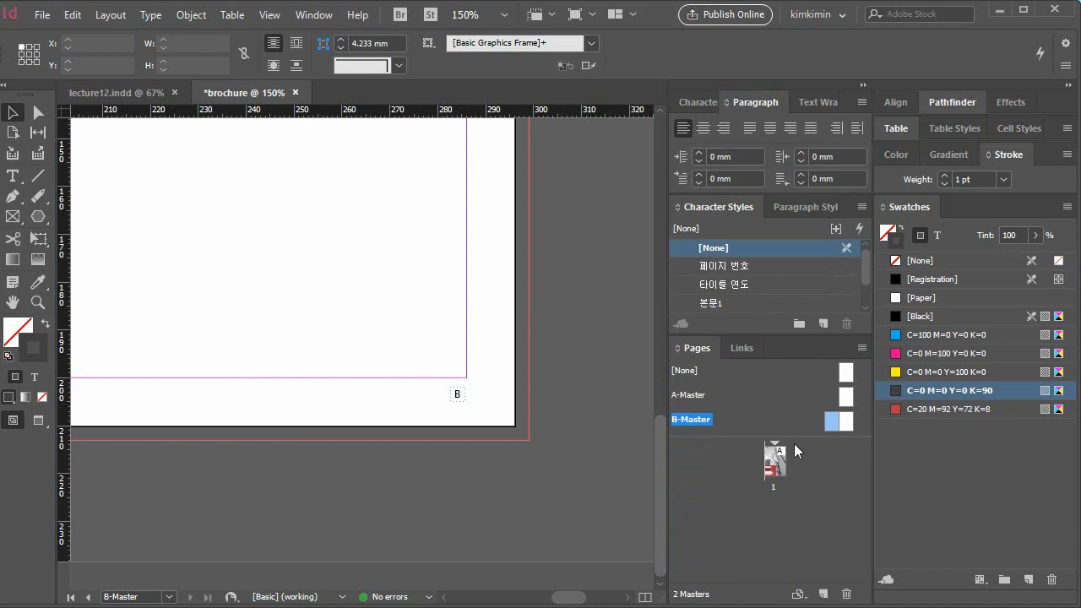
{"action": "key", "text": "ctrl+s"}
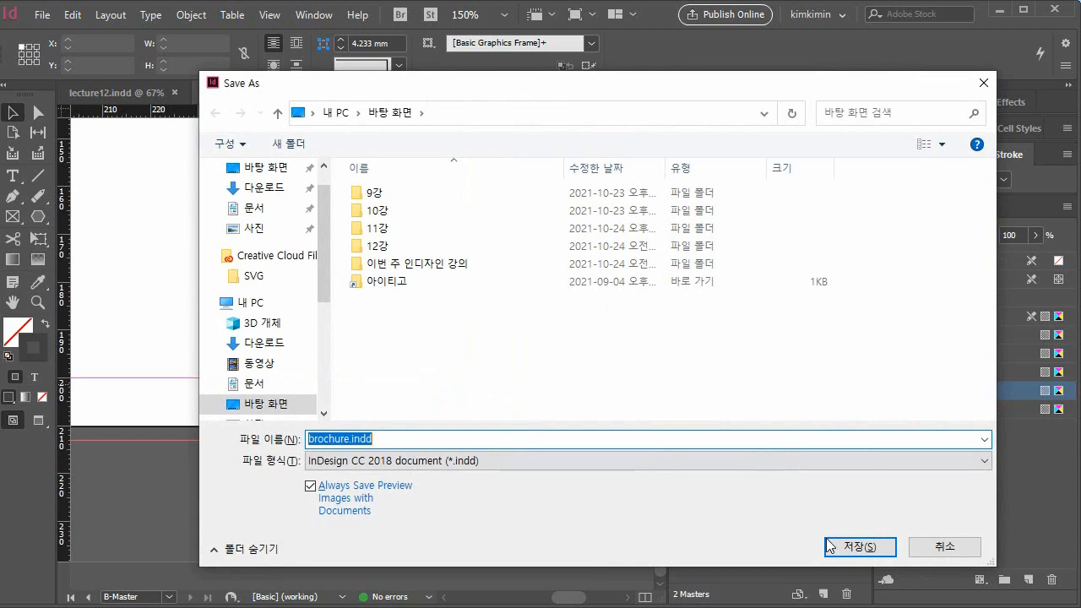
{"action": "left_click", "coordinate": [870, 547]}
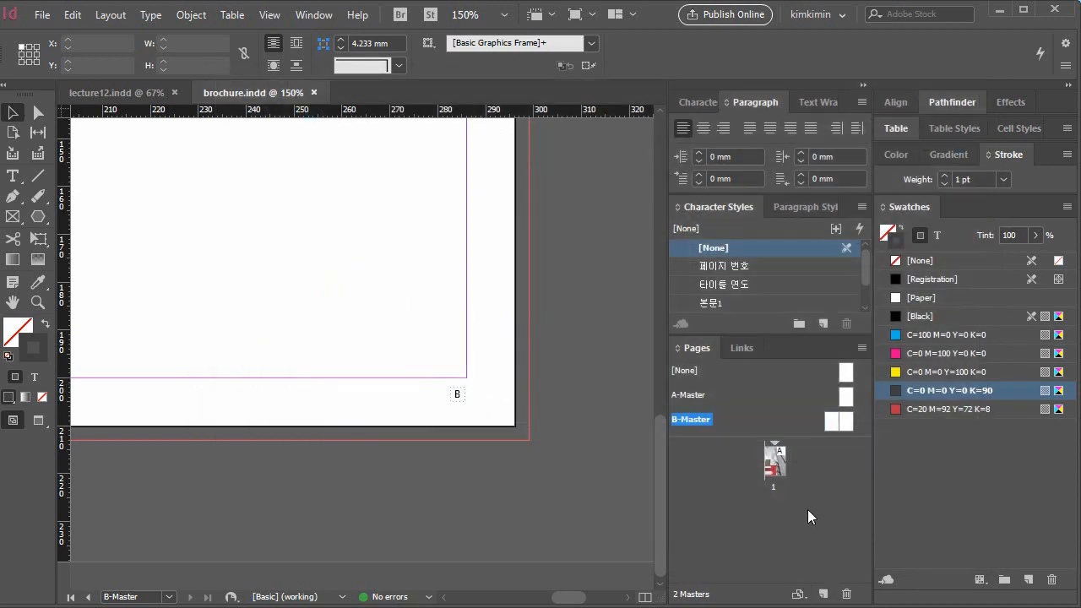
- Open page 1 of the document and view the whole cover at 50%
{"action": "left_click_drag", "start_coordinate": [769, 481], "coordinate": [770, 466]}
{"action": "double_click", "coordinate": [775, 467]}
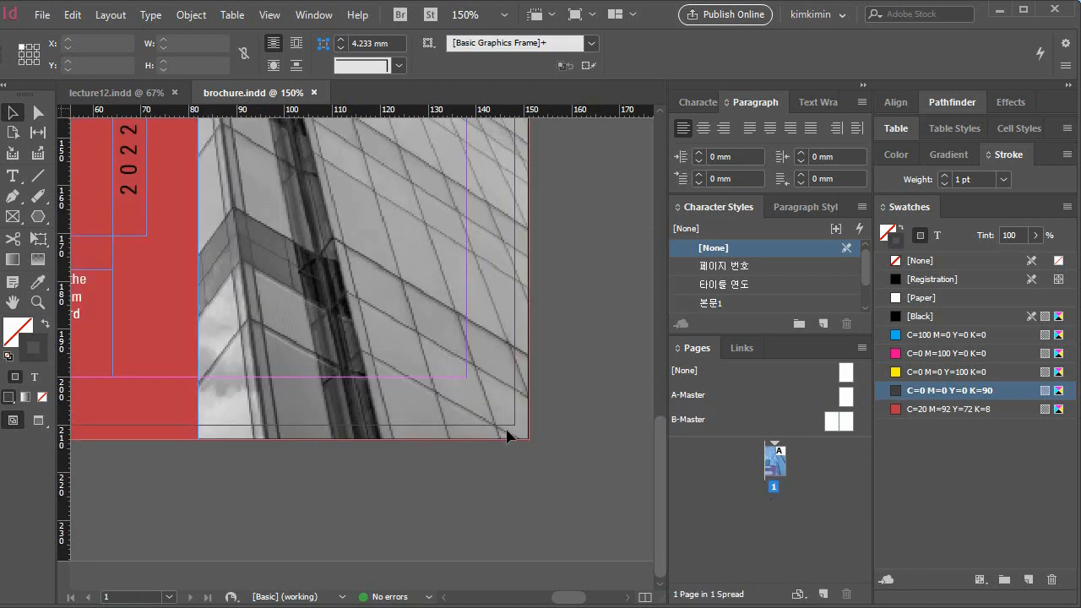
{"action": "left_click", "coordinate": [178, 419]}
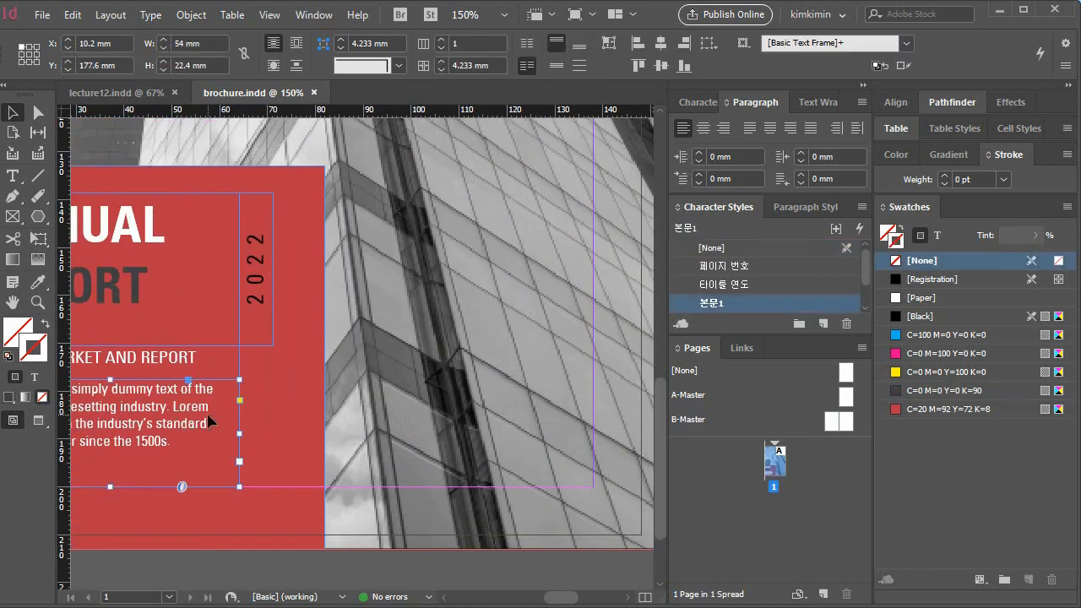
{"action": "key", "text": "ctrl+1"}
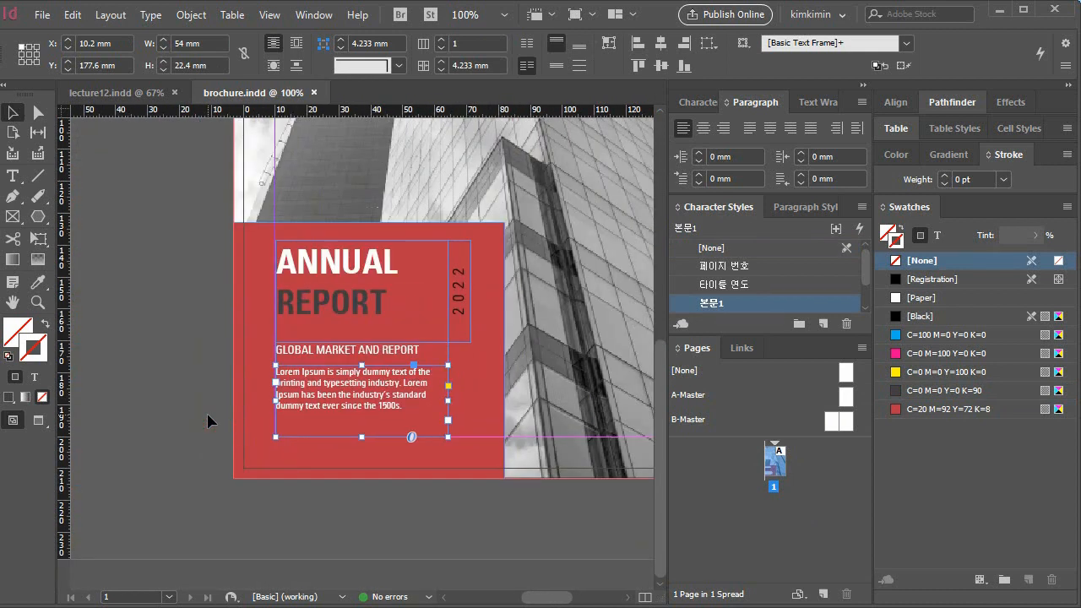
{"action": "key", "text": "ctrl+minus"}
{"action": "key", "text": "ctrl+minus"}
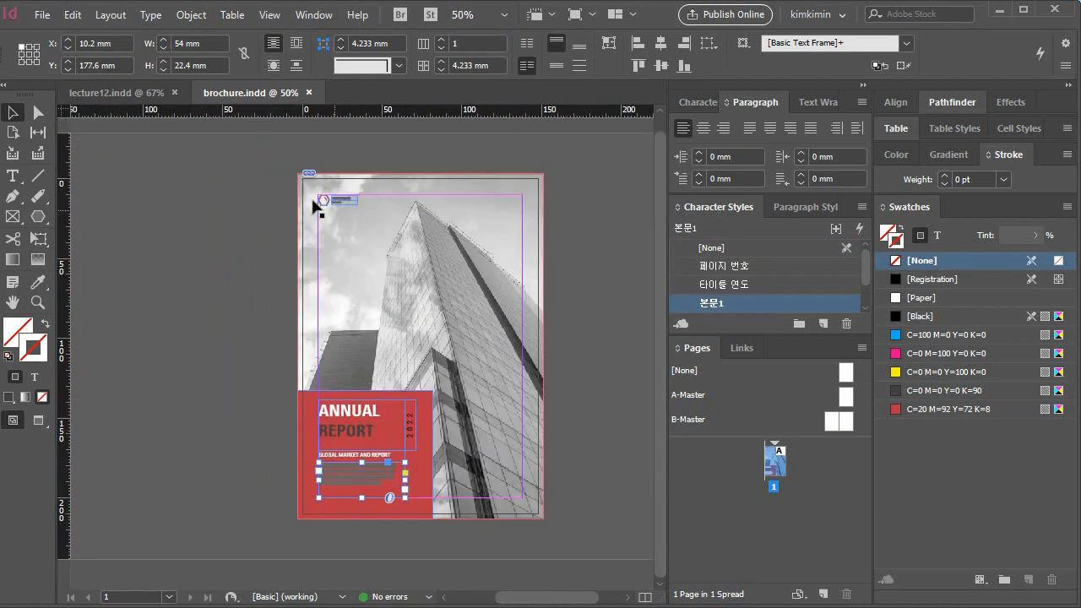
{"action": "left_click_drag", "start_coordinate": [280, 164], "coordinate": [575, 514]}
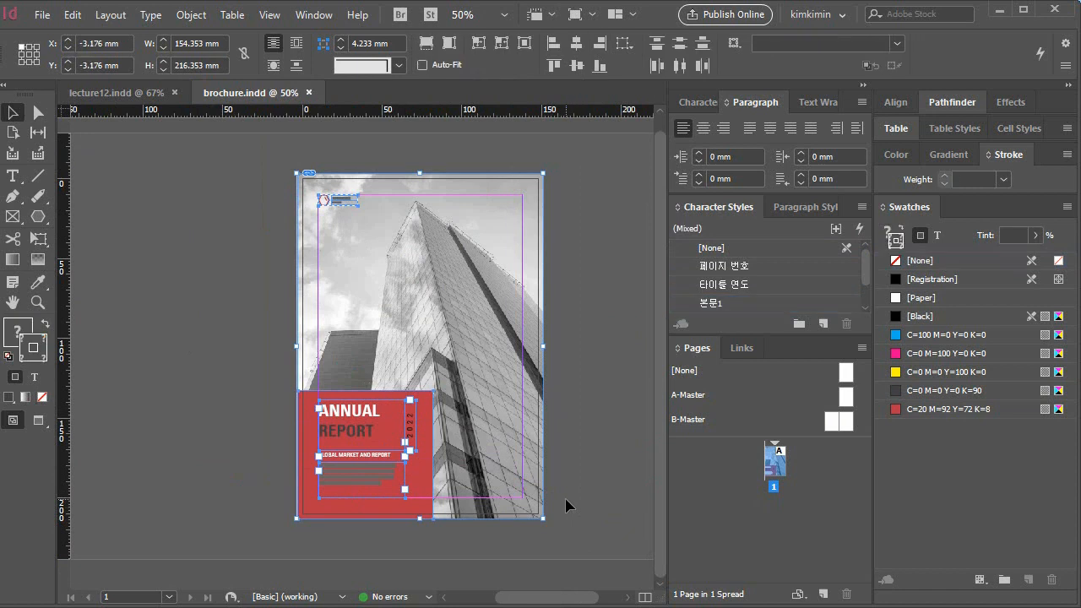
{"action": "left_click", "coordinate": [565, 505]}
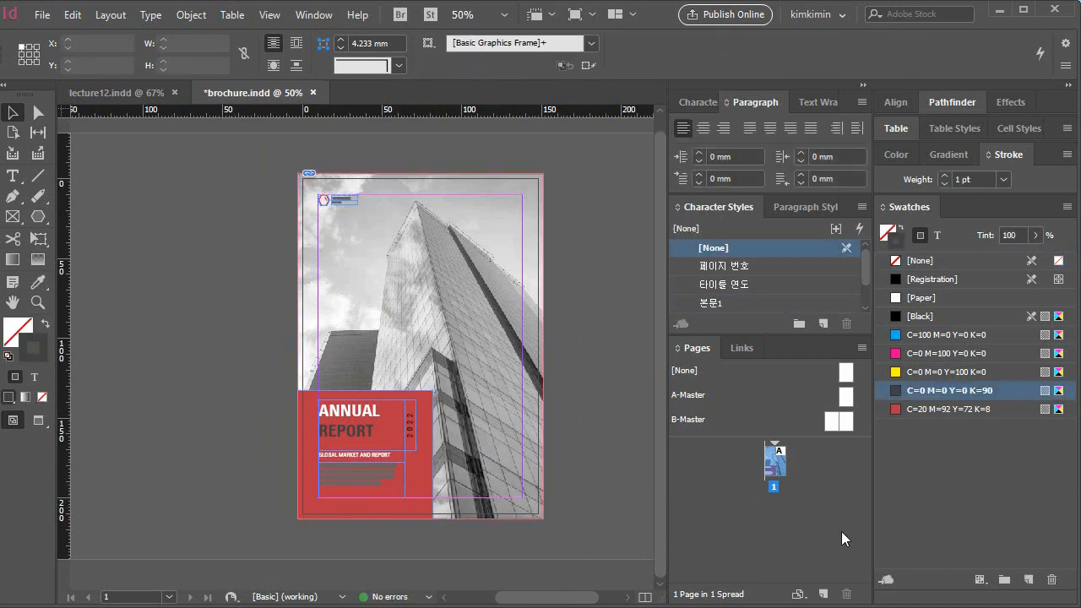
- Add two pages after the cover and apply B-Master to both page 2 and page 3
{"action": "left_click", "coordinate": [822, 595]}
{"action": "left_click", "coordinate": [822, 594]}
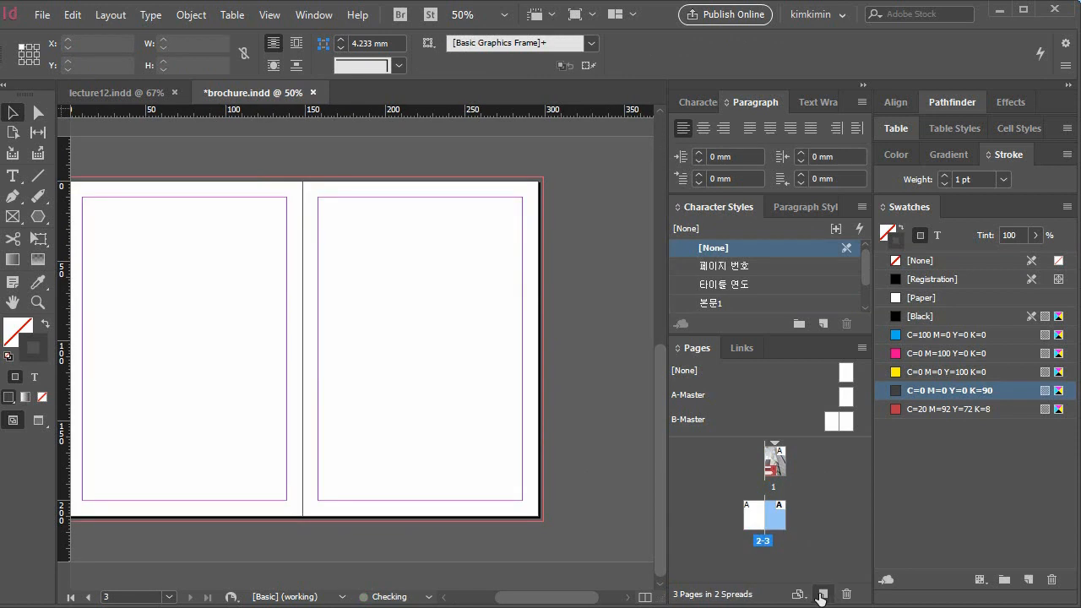
{"action": "left_click", "coordinate": [819, 473]}
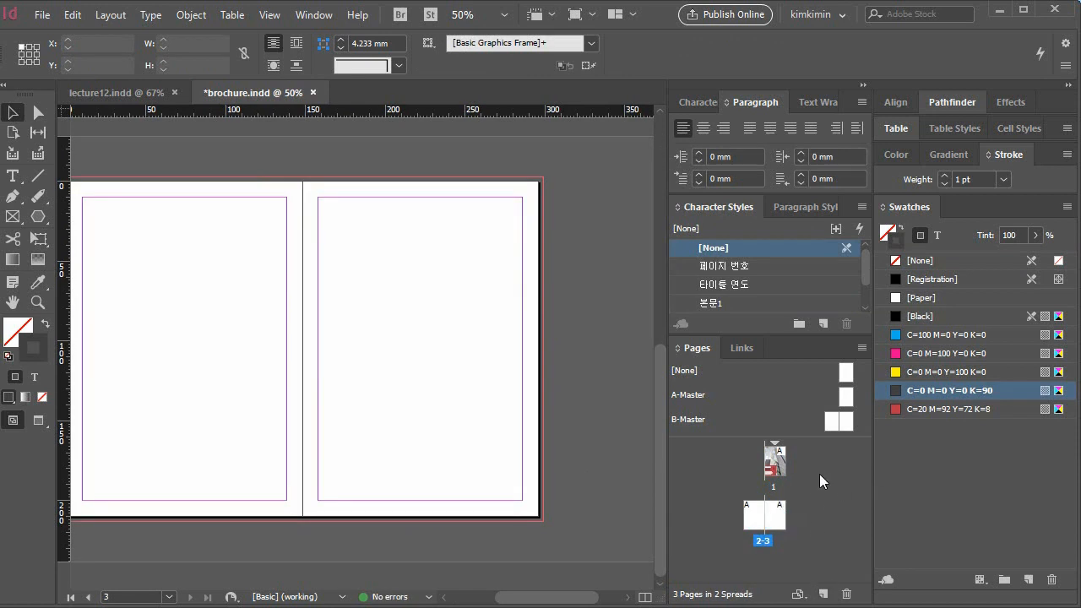
{"action": "left_click_drag", "start_coordinate": [829, 423], "coordinate": [755, 512]}
{"action": "left_click_drag", "start_coordinate": [845, 420], "coordinate": [782, 511]}
- Check the automatic page numbers at the bottom outer corners of pages 2 and 3
{"action": "scroll", "coordinate": [332, 386], "scroll_direction": "left", "scroll_amount": 2}
{"action": "scroll", "coordinate": [333, 386], "scroll_direction": "left", "scroll_amount": 1}
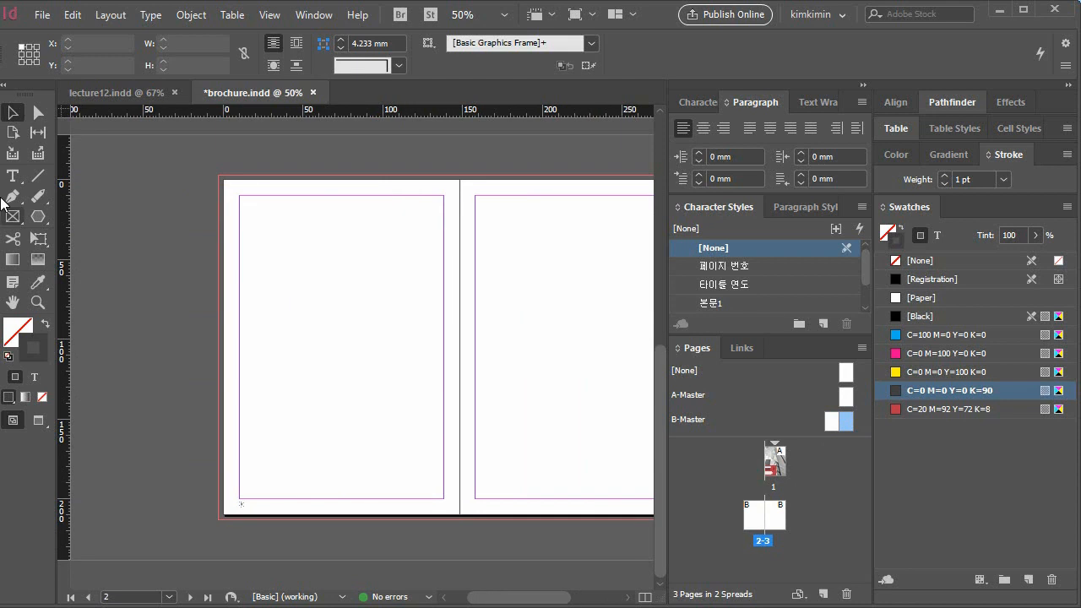
{"action": "left_click", "coordinate": [37, 303]}
{"action": "left_click", "coordinate": [298, 465]}
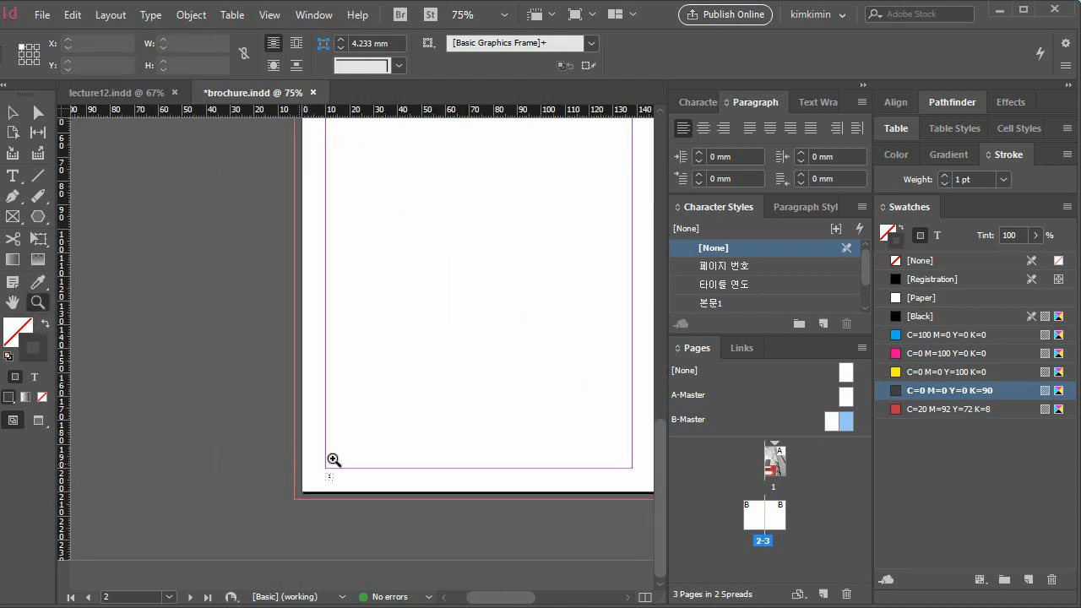
{"action": "left_click", "coordinate": [372, 493]}
{"action": "left_click", "coordinate": [316, 407]}
{"action": "scroll", "coordinate": [481, 417], "scroll_direction": "right", "scroll_amount": 10}
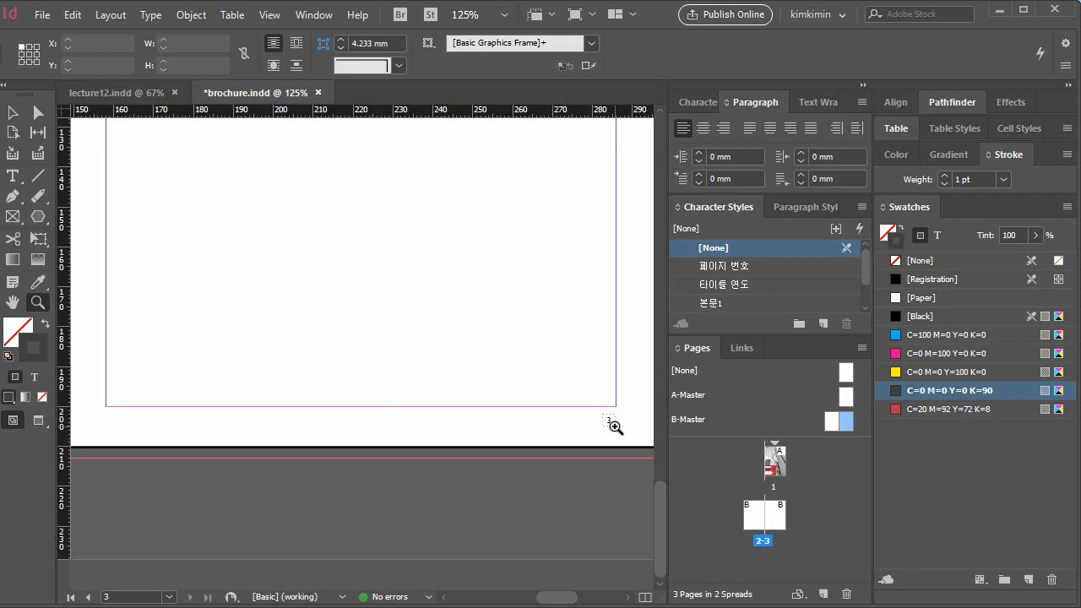
{"action": "left_click", "coordinate": [615, 426]}
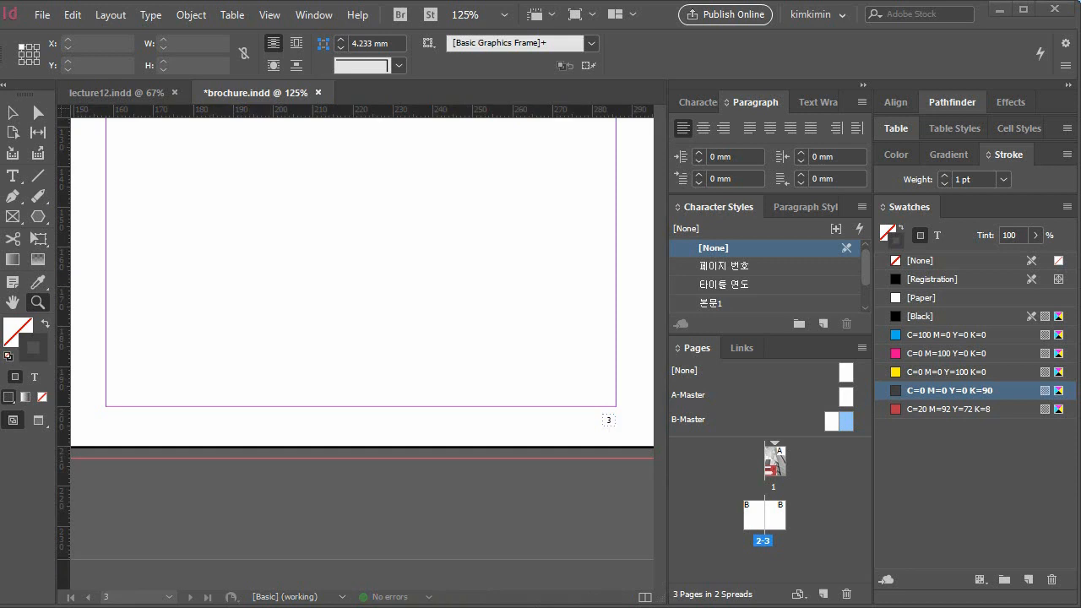
- Open B-Master's left page for editing at its page number in the bottom outer corner
{"action": "double_click", "coordinate": [834, 419]}
{"action": "left_click_drag", "start_coordinate": [236, 401], "coordinate": [363, 401]}
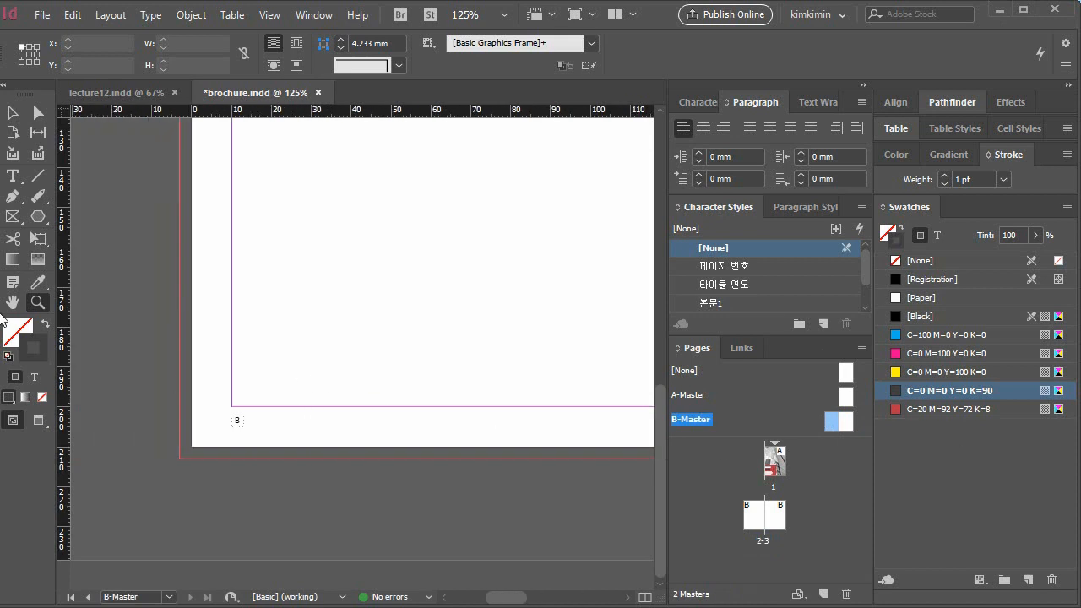
{"action": "left_click", "coordinate": [38, 303]}
{"action": "left_click", "coordinate": [308, 451]}
{"action": "left_click", "coordinate": [359, 412]}
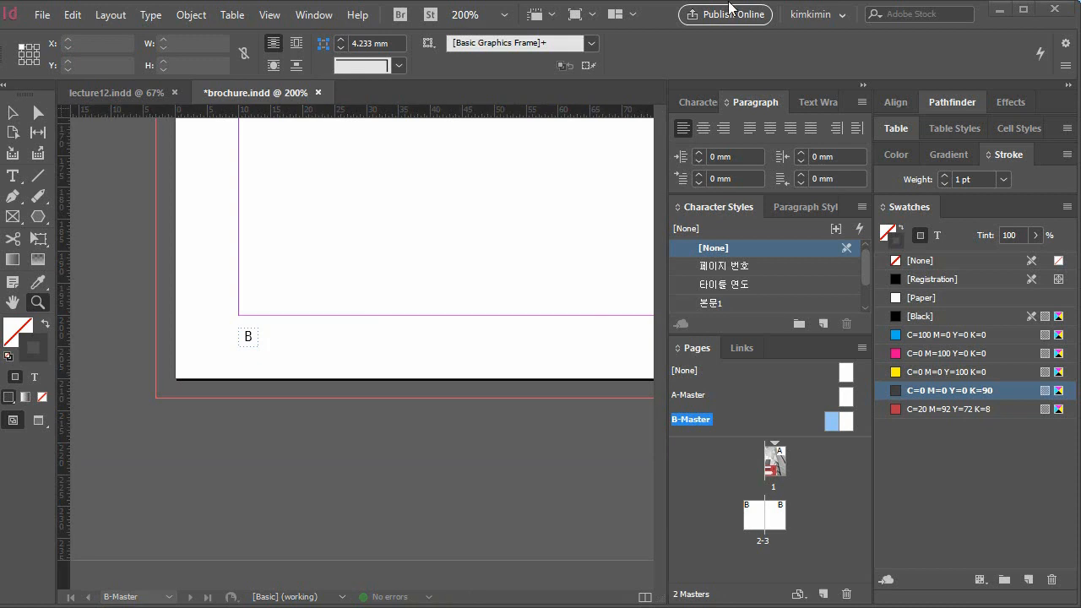
- Try placing a copy of the page number frame beside the original on B-Master's left page and undo it
{"action": "left_click", "coordinate": [10, 112]}
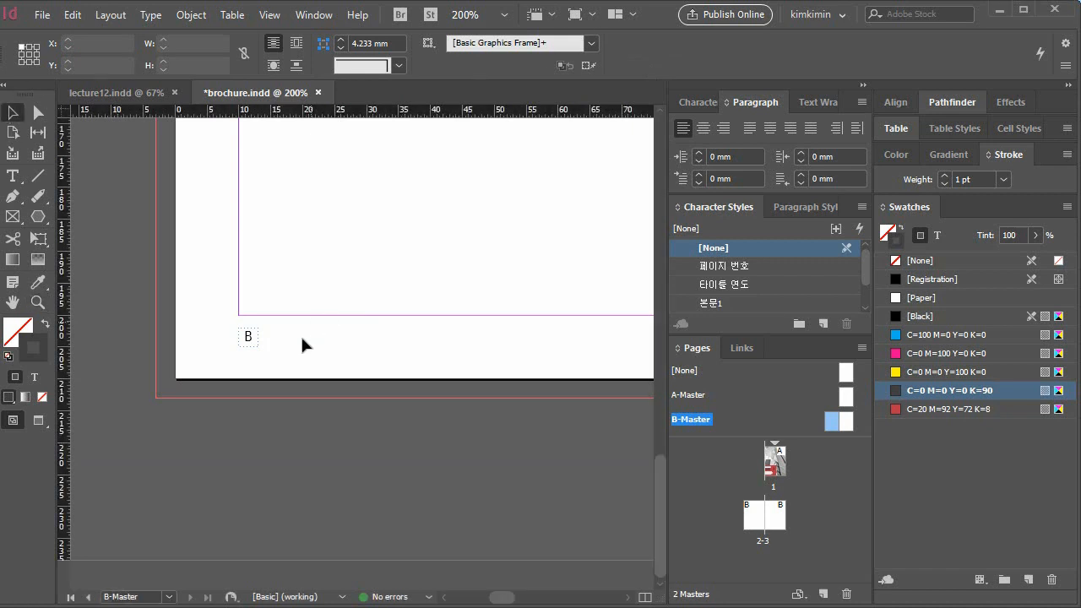
{"action": "left_click", "coordinate": [244, 338]}
{"action": "left_click_drag", "start_coordinate": [250, 340], "coordinate": [278, 341]}
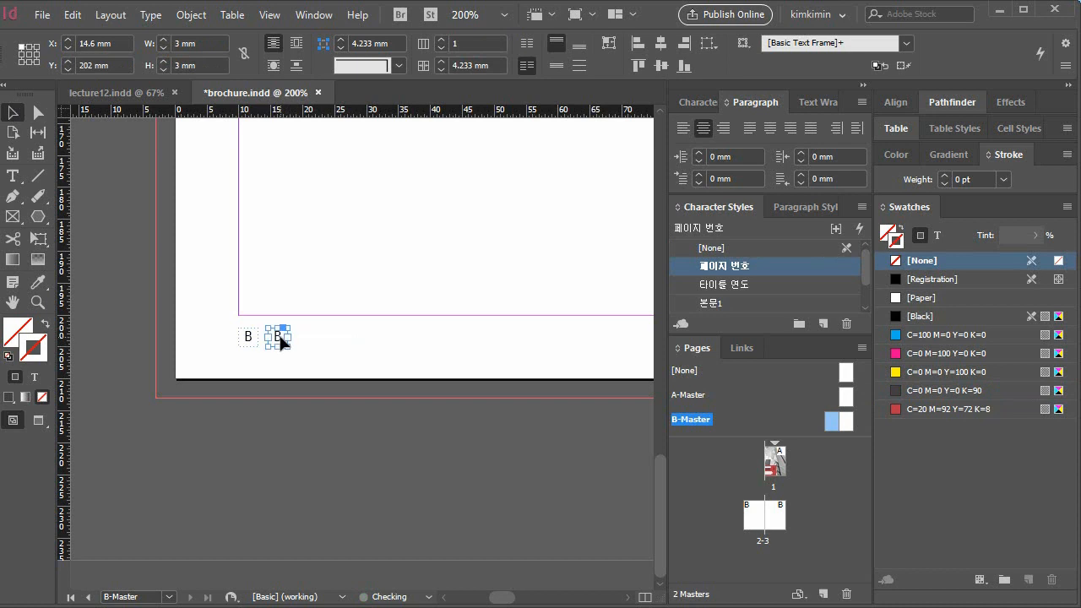
{"action": "key", "text": "ctrl+z"}
{"action": "left_click", "coordinate": [316, 343]}
- Draw a text frame about 43 mm wide beside the left page's page number and set it to the 페이지 번호 character style
{"action": "left_click", "coordinate": [13, 176]}
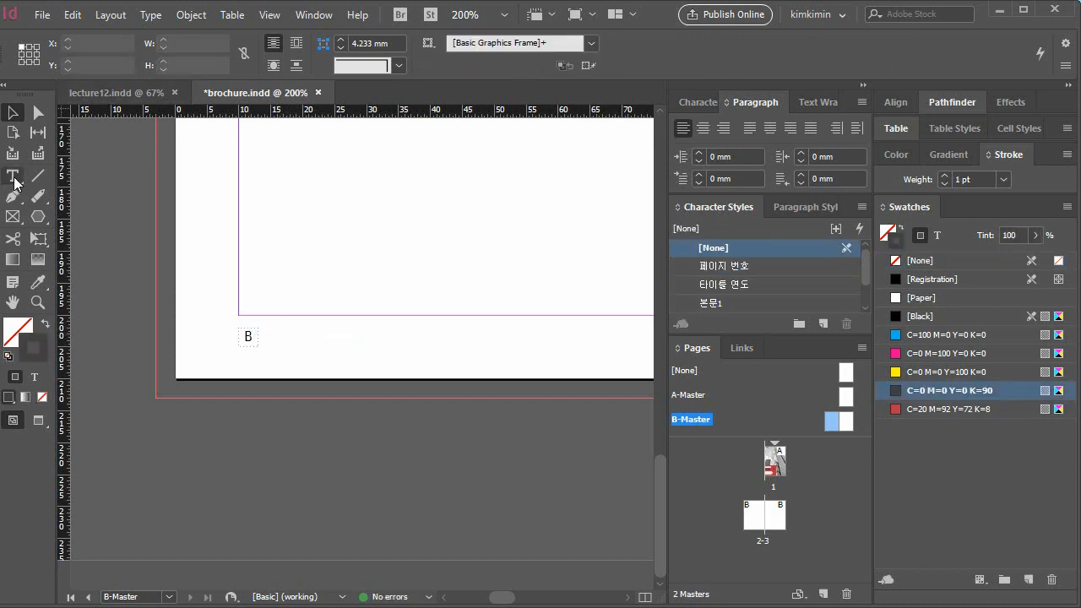
{"action": "left_click_drag", "start_coordinate": [275, 332], "coordinate": [556, 363]}
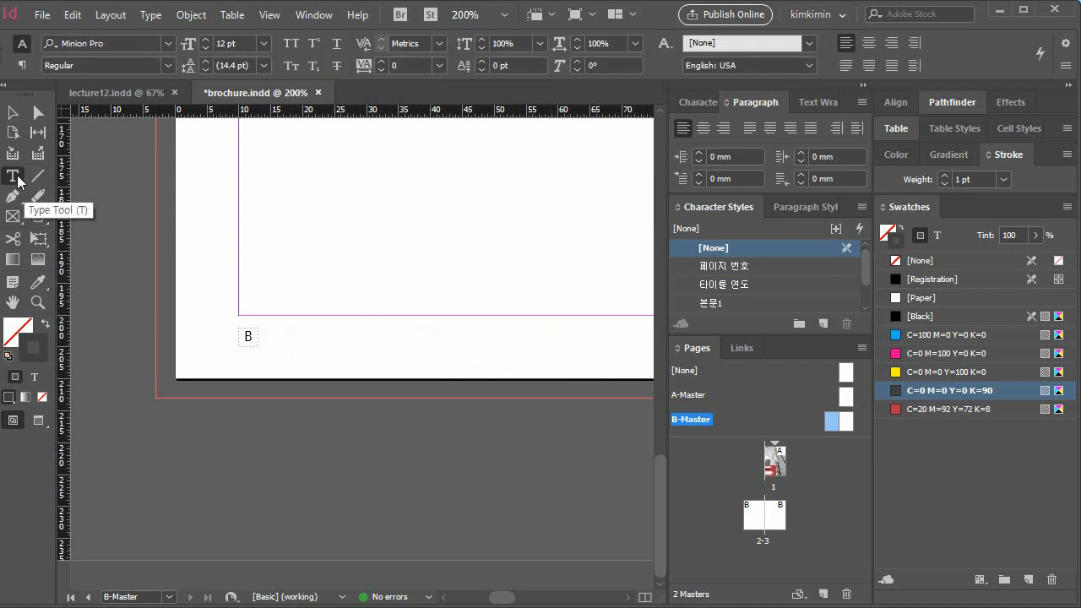
{"action": "left_click_drag", "start_coordinate": [288, 328], "coordinate": [561, 367]}
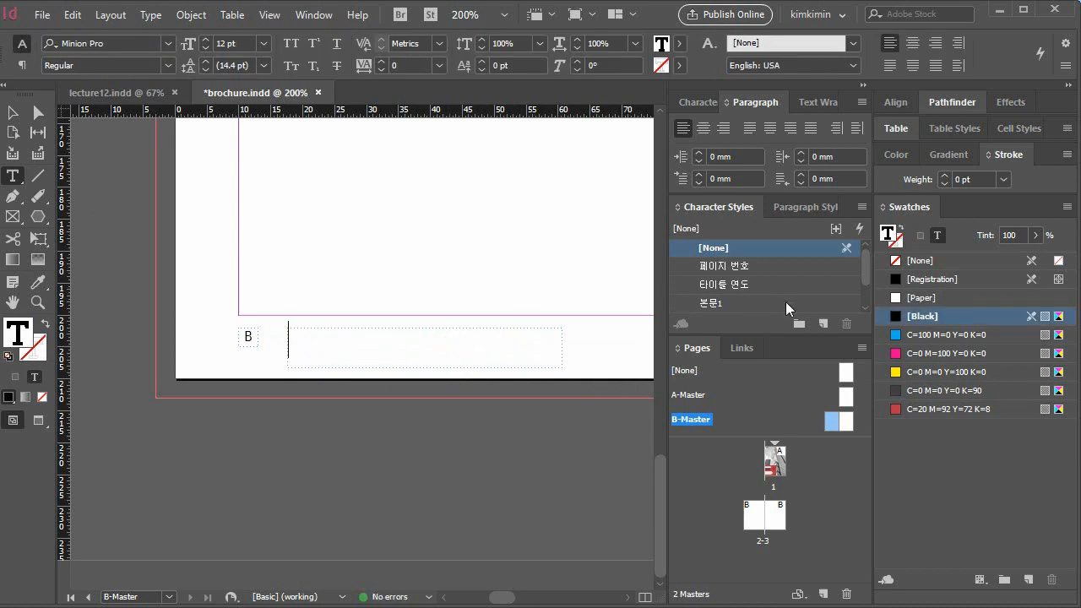
{"action": "left_click", "coordinate": [733, 266]}
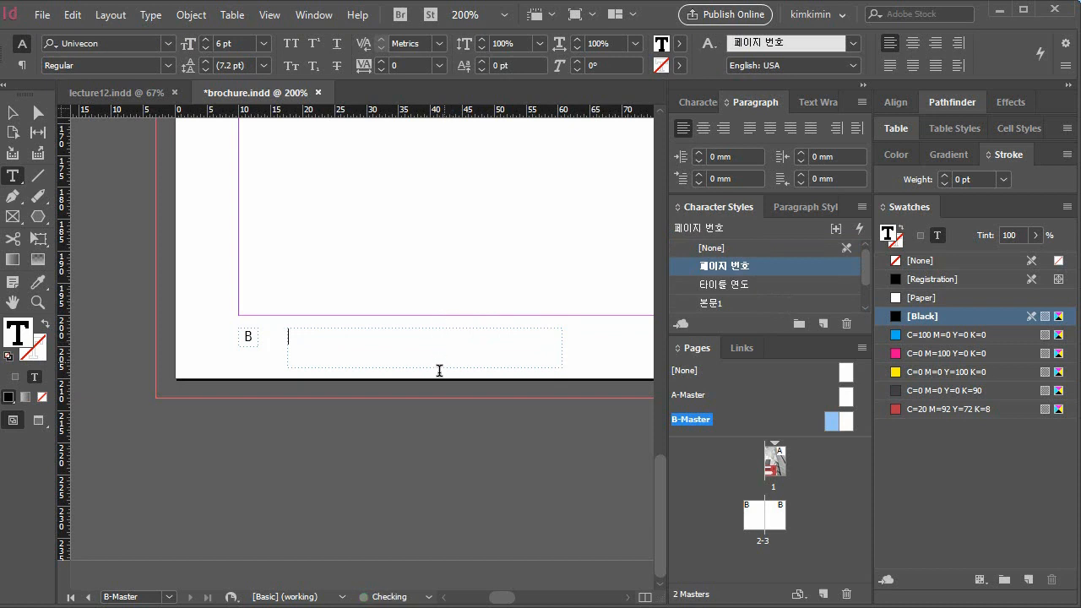
- Enter the footer text "Building Target | Report 2021/2022" in the new frame
{"action": "key", "text": "ctrl+d"}
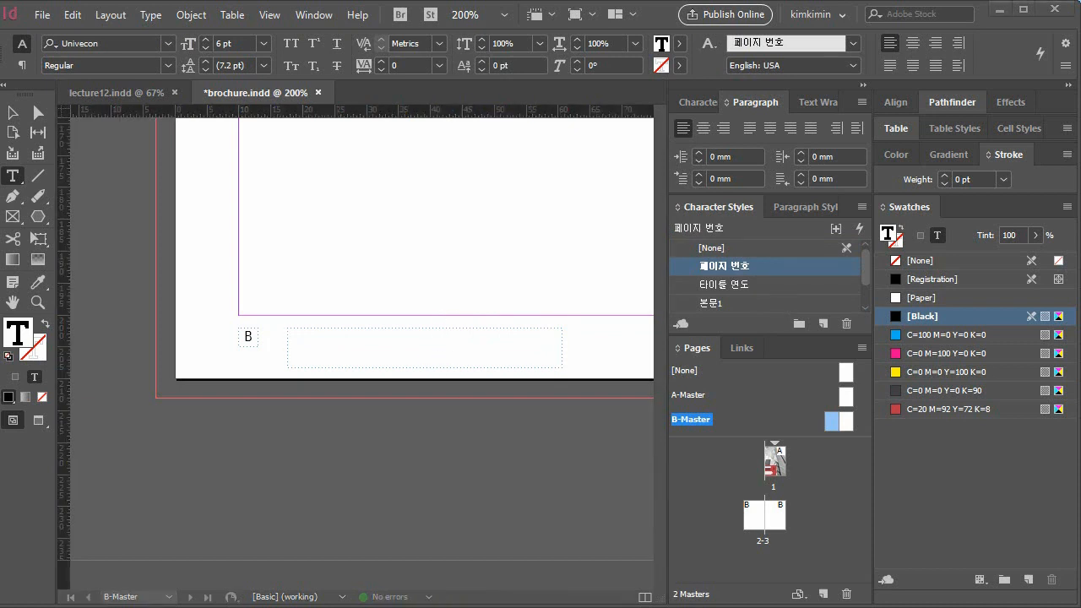
{"action": "left_click", "coordinate": [358, 342]}
{"action": "type", "text": "Building Target | Report 2021/2022"}
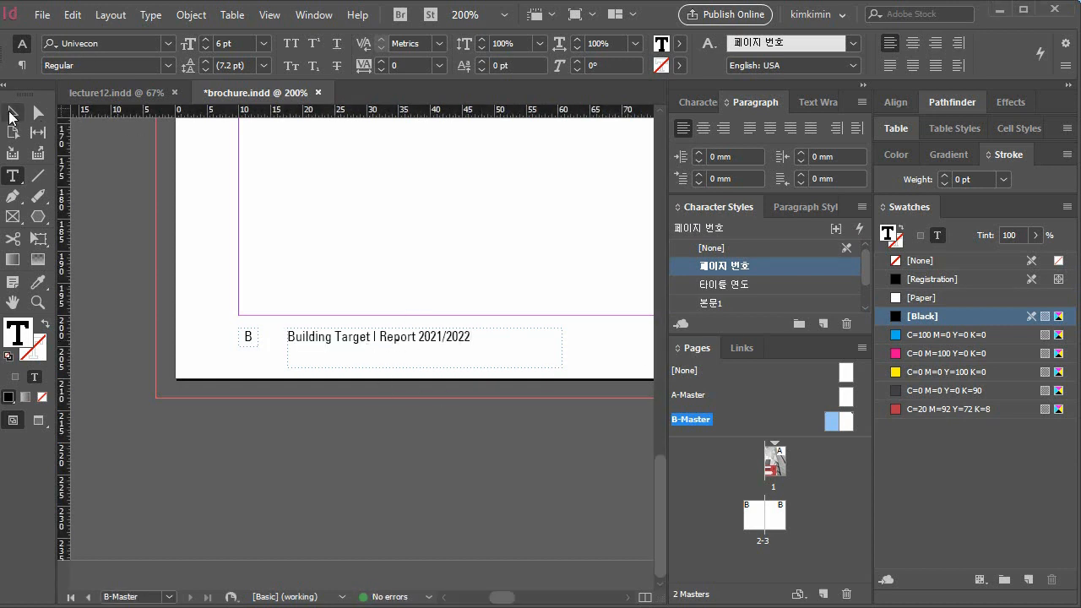
- Shorten the footer text frame to about 3.6 mm high and set its width to 30 mm
{"action": "left_click", "coordinate": [13, 113]}
{"action": "left_click_drag", "start_coordinate": [422, 363], "coordinate": [419, 352]}
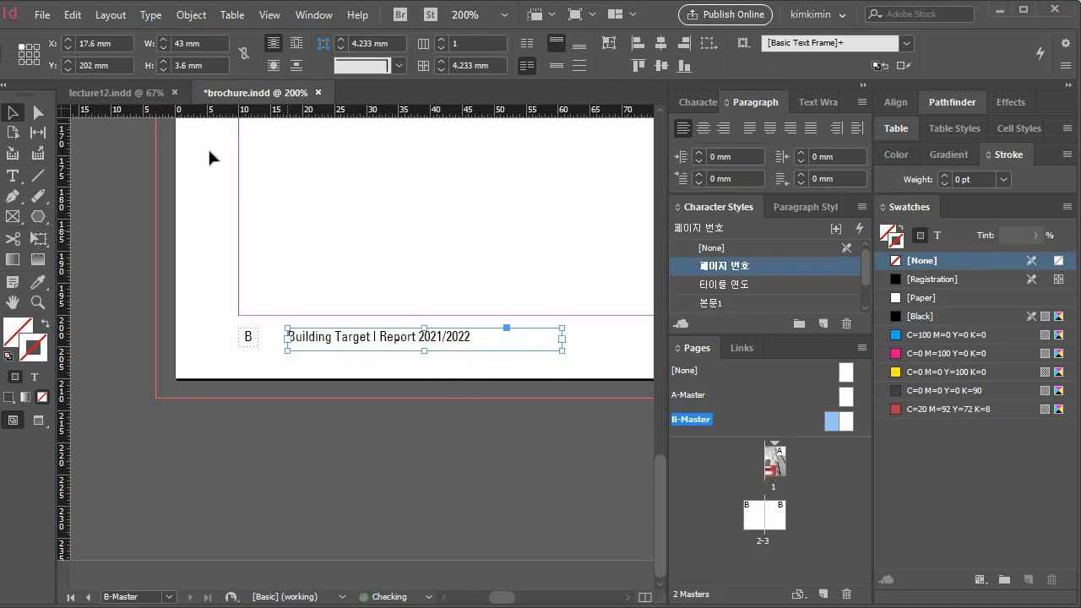
{"action": "triple_click", "coordinate": [209, 42]}
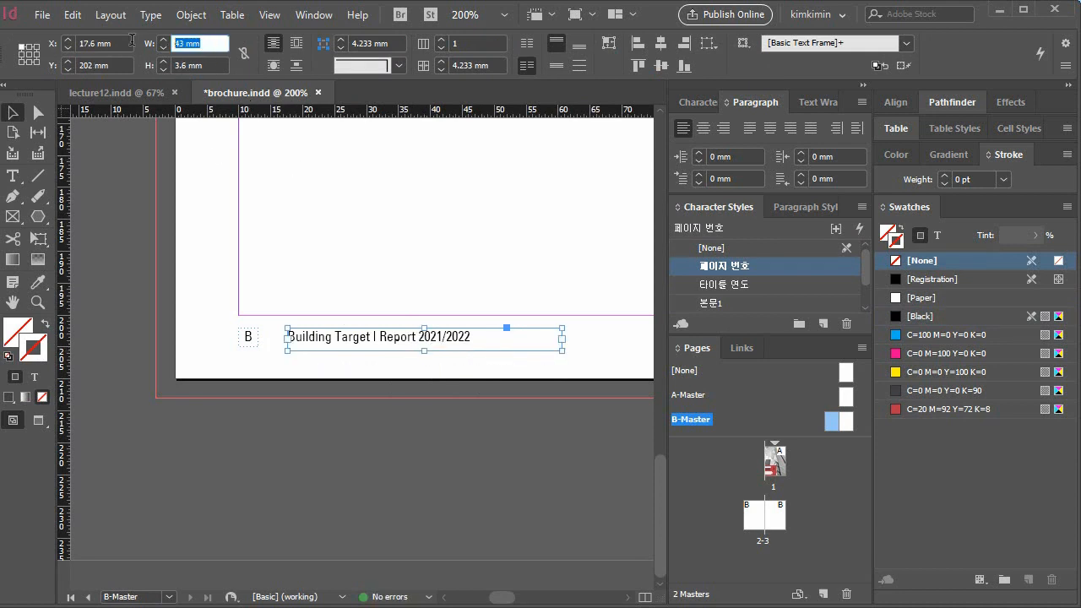
{"action": "type", "text": "30"}
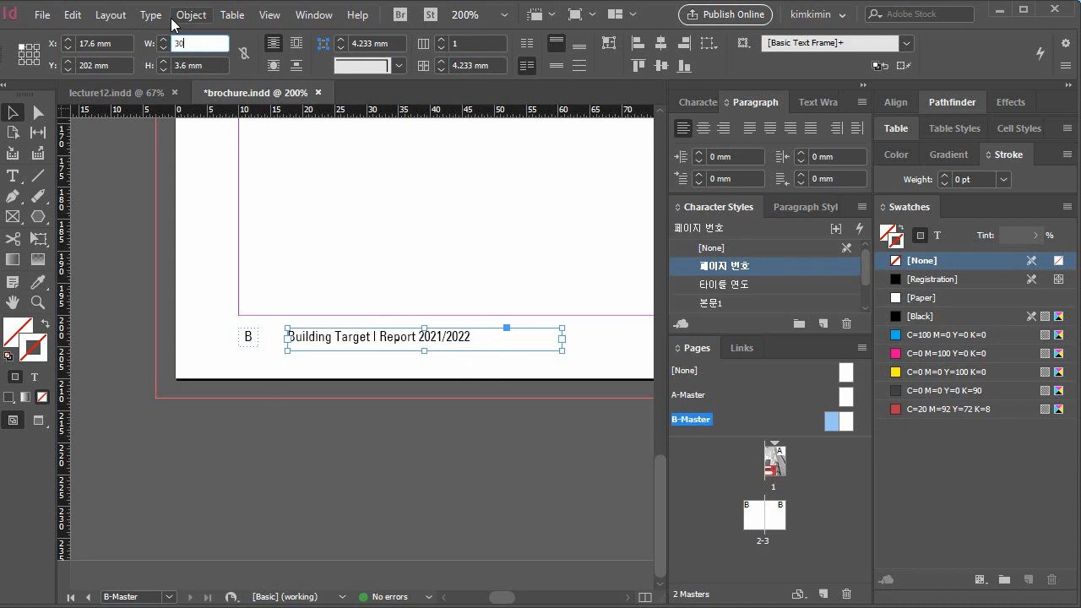
{"action": "key", "text": "Return"}
- Move the footer text frame up against the page number frame and set its height to 3 mm
{"action": "left_click_drag", "start_coordinate": [342, 338], "coordinate": [312, 337]}
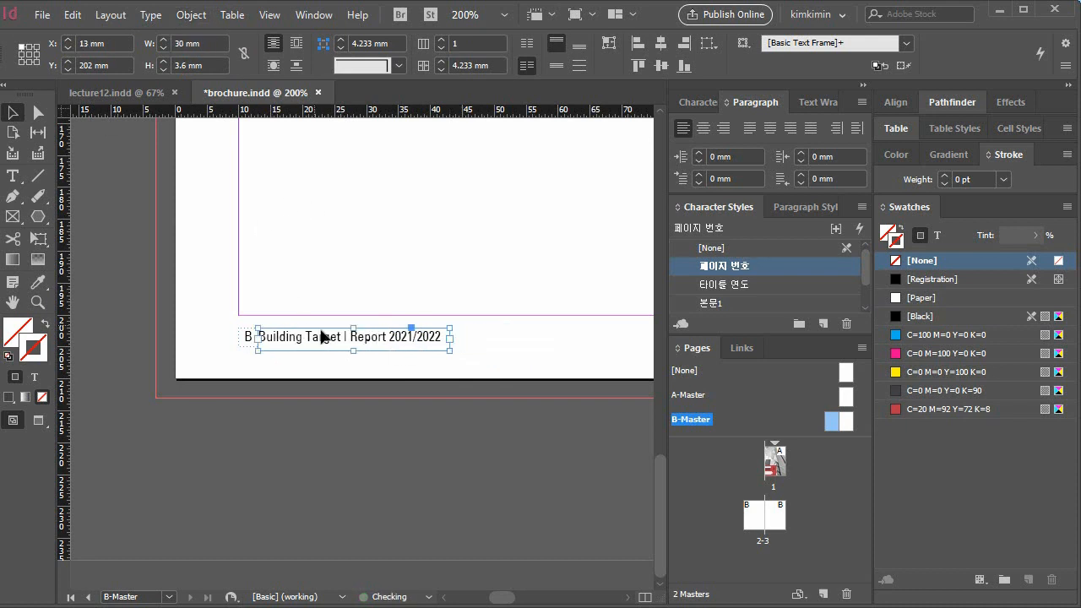
{"action": "left_click", "coordinate": [245, 341]}
{"action": "left_click", "coordinate": [340, 346]}
{"action": "triple_click", "coordinate": [190, 65]}
{"action": "type", "text": "3"}
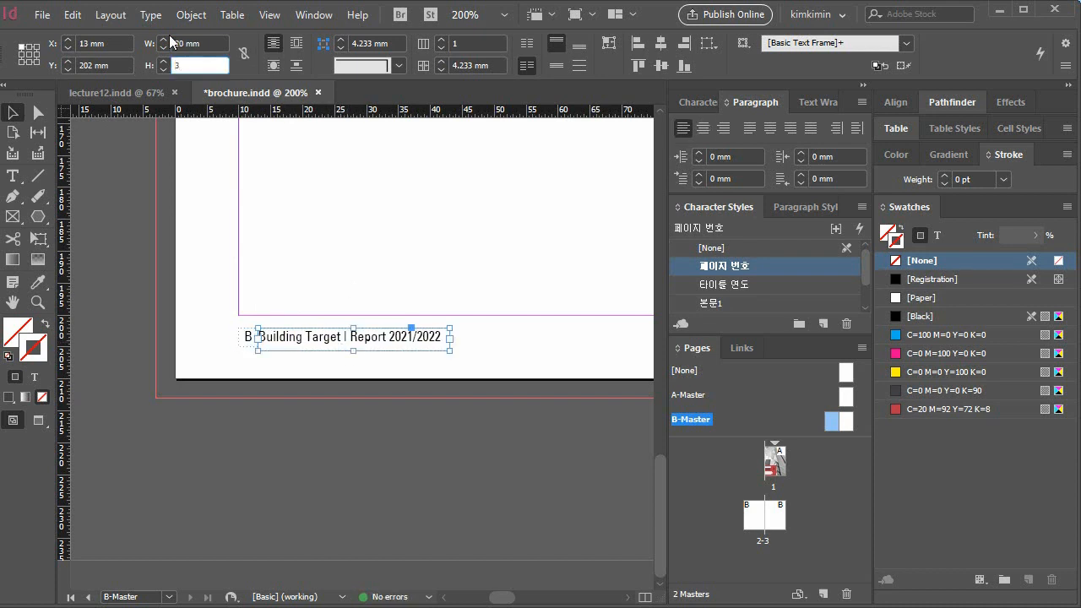
{"action": "key", "text": "Return"}
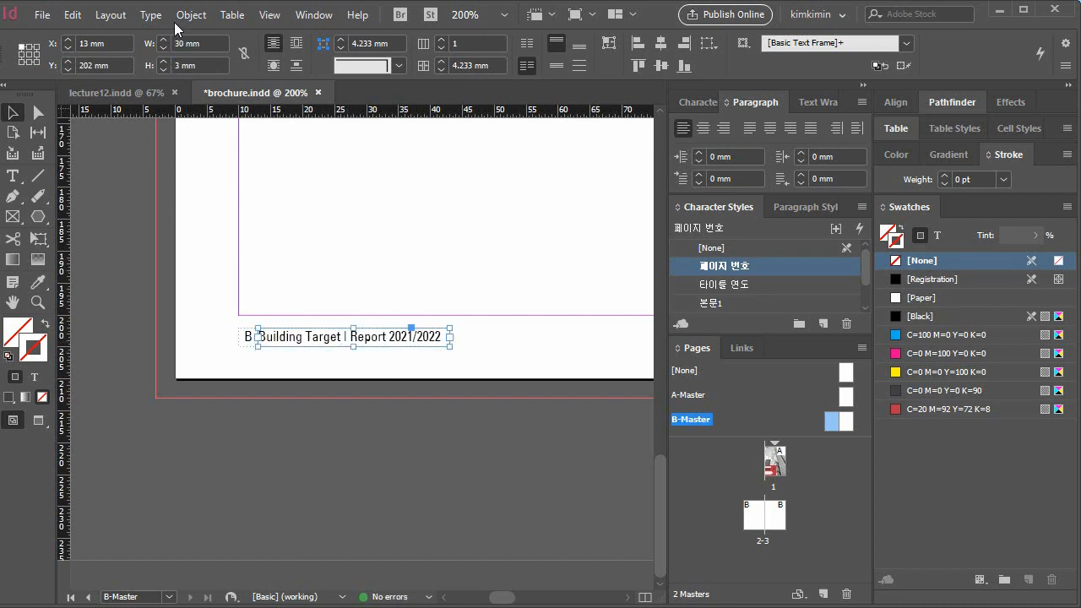
- Try the footer text frame at an X position of 23 mm and undo the move
{"action": "double_click", "coordinate": [86, 42]}
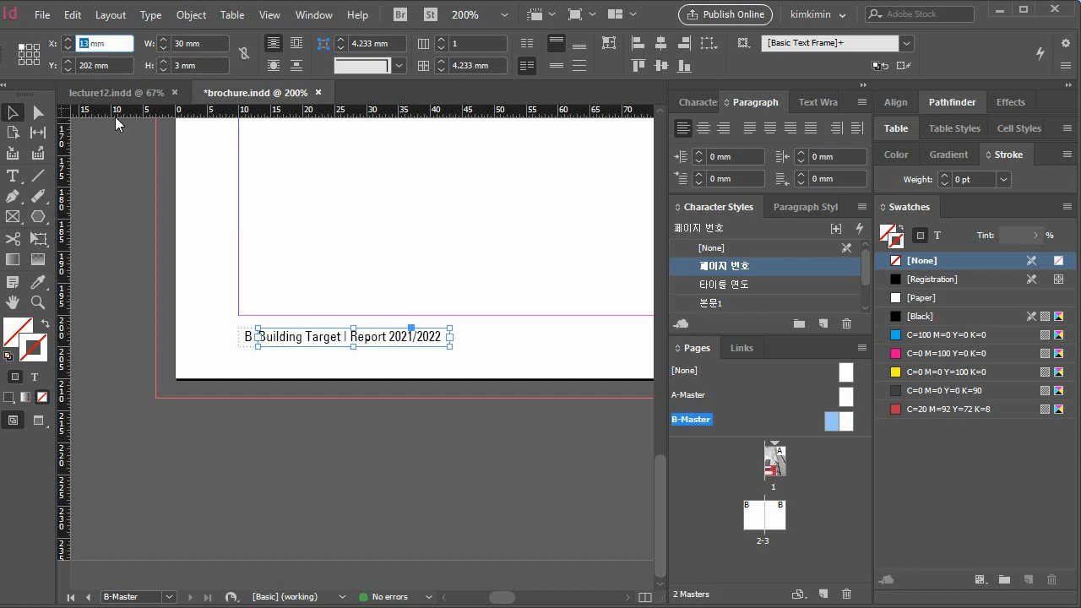
{"action": "type", "text": "23"}
{"action": "key", "text": "Return"}
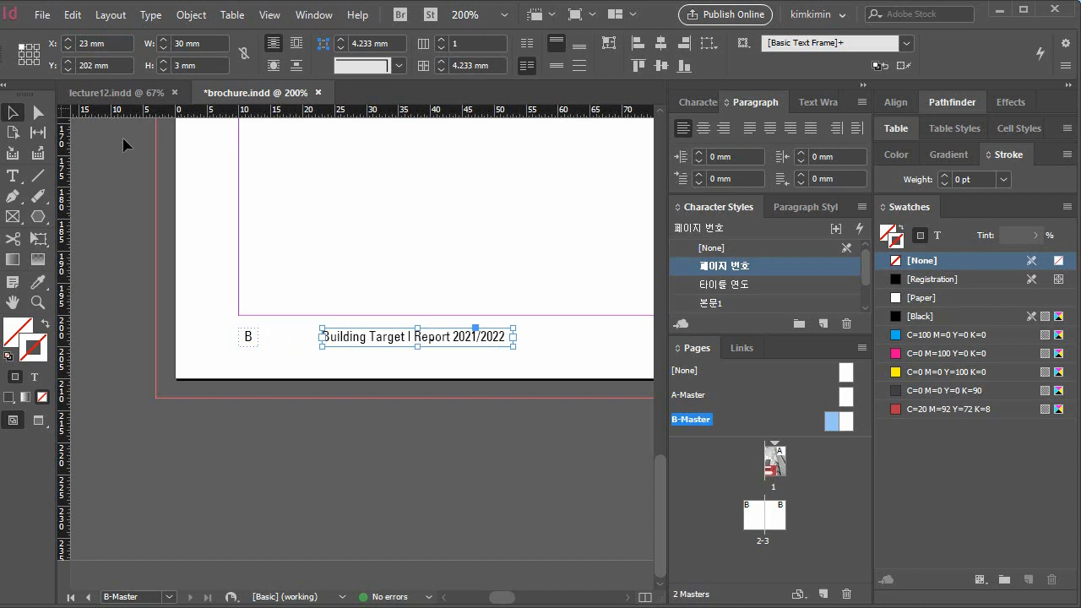
{"action": "key", "text": "ctrl+z"}
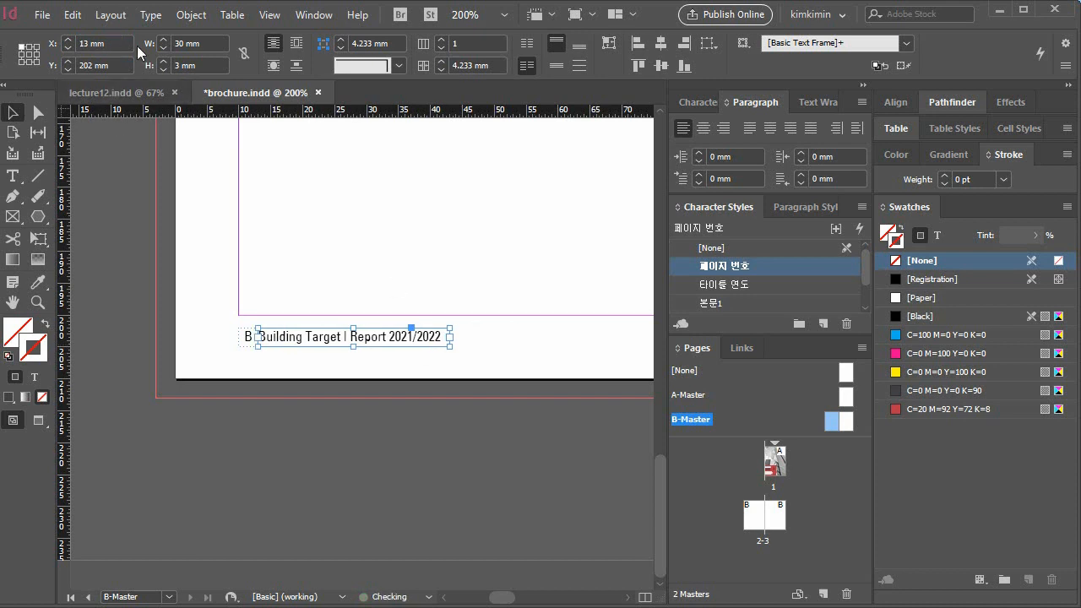
- Set the footer text frame's X position to 18 mm to leave a gap after the page number
{"action": "left_click_drag", "start_coordinate": [114, 44], "coordinate": [22, 42]}
{"action": "type", "text": "1"}
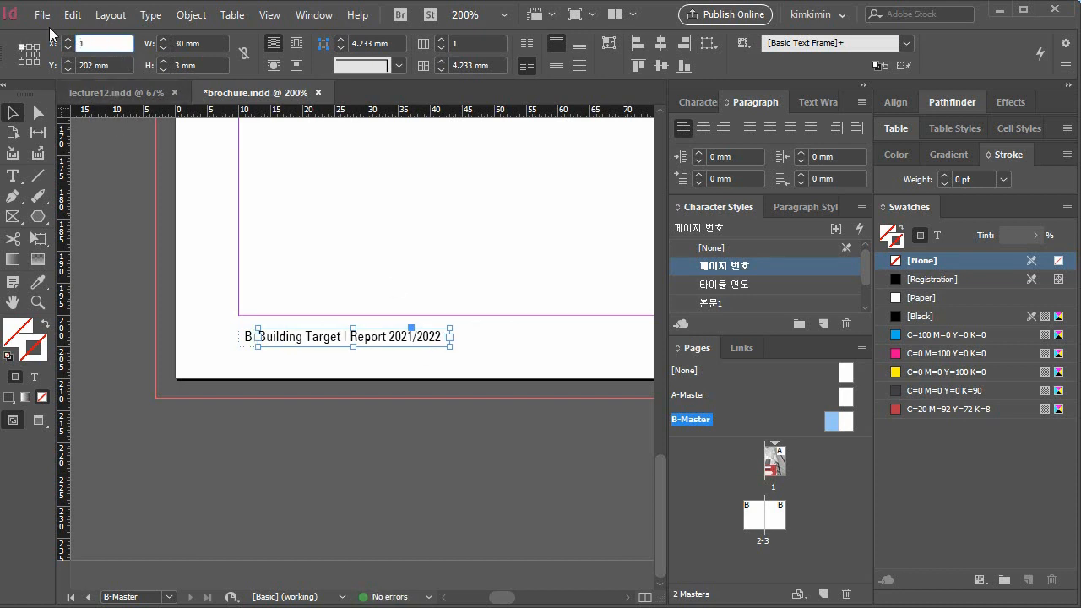
{"action": "type", "text": "8"}
{"action": "key", "text": "Return"}
{"action": "left_click", "coordinate": [536, 361]}
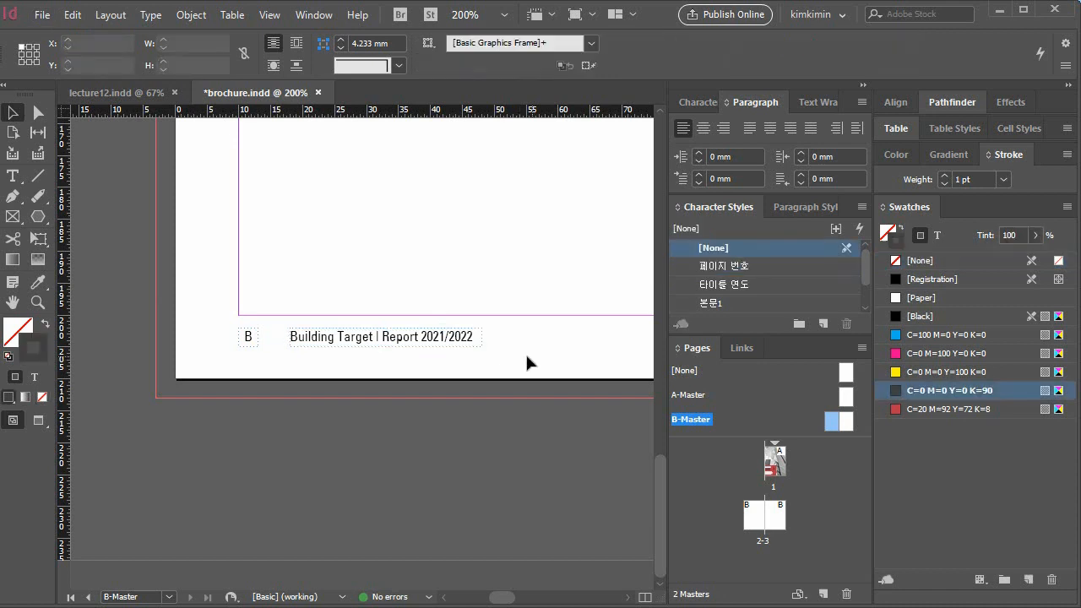
- Copy the footer text frame to B-Master's right page, directly against the inner side of its page number frame
{"action": "left_click", "coordinate": [439, 342]}
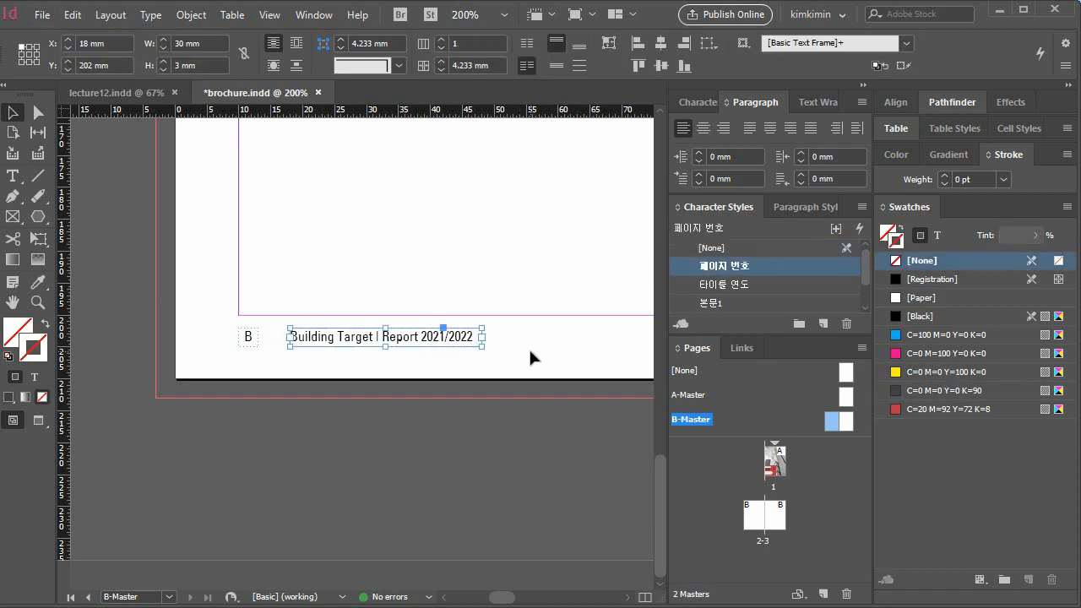
{"action": "left_click_drag", "start_coordinate": [530, 358], "coordinate": [77, 333]}
{"action": "left_click_drag", "start_coordinate": [469, 333], "coordinate": [75, 328]}
{"action": "left_click_drag", "start_coordinate": [424, 324], "coordinate": [78, 326]}
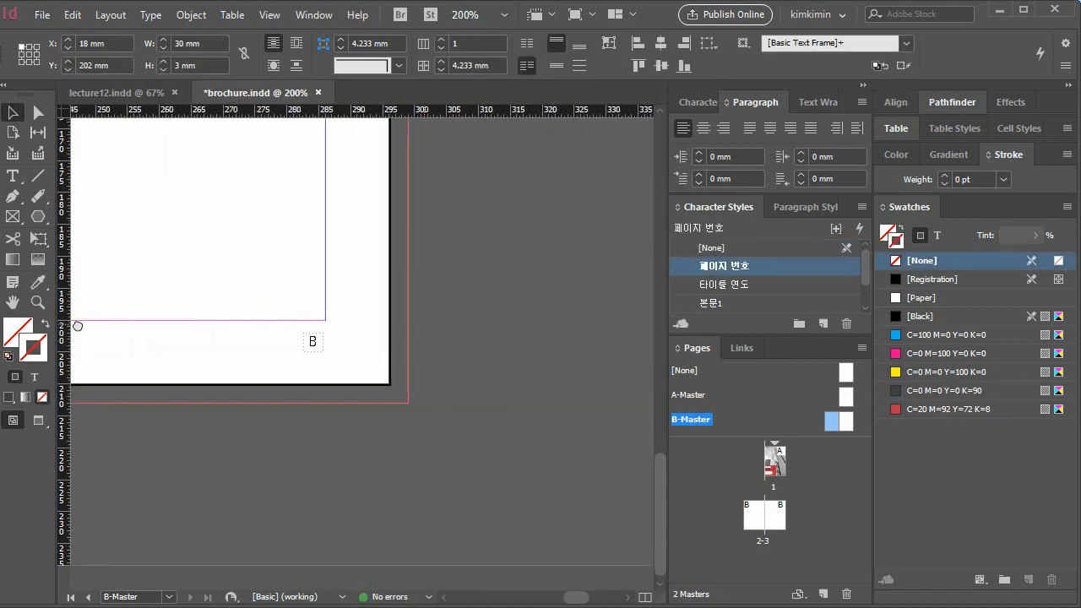
{"action": "left_click_drag", "start_coordinate": [278, 350], "coordinate": [487, 351]}
{"action": "left_click", "coordinate": [459, 353]}
{"action": "key", "text": "ctrl+v"}
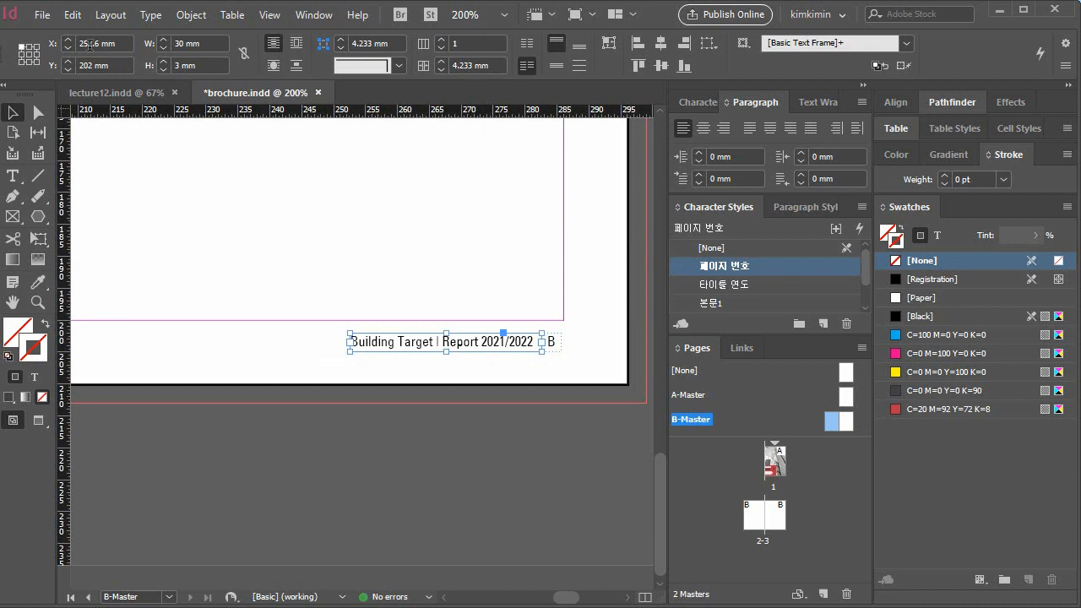
- Set the copied footer frame's X position to 247.6 mm to leave a gap before the page number
{"action": "left_click", "coordinate": [90, 44]}
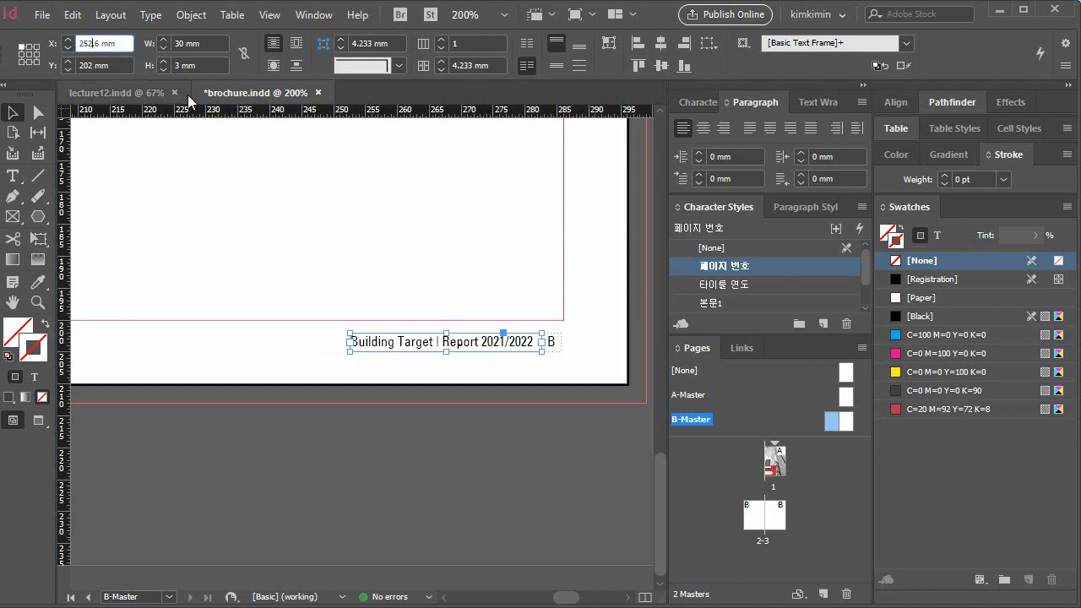
{"action": "key", "text": "BackSpace"}
{"action": "type", "text": "47"}
{"action": "key", "text": "Return"}
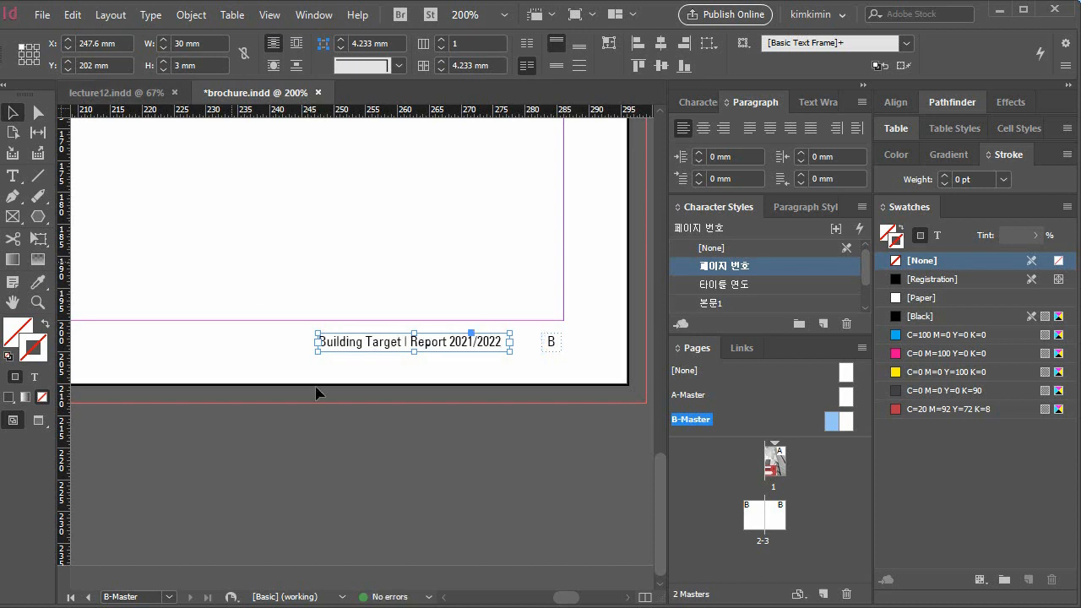
- Right-align the footer text in the copied frame on B-Master's right page
{"action": "double_click", "coordinate": [376, 344]}
{"action": "key", "text": "ctrl+a"}
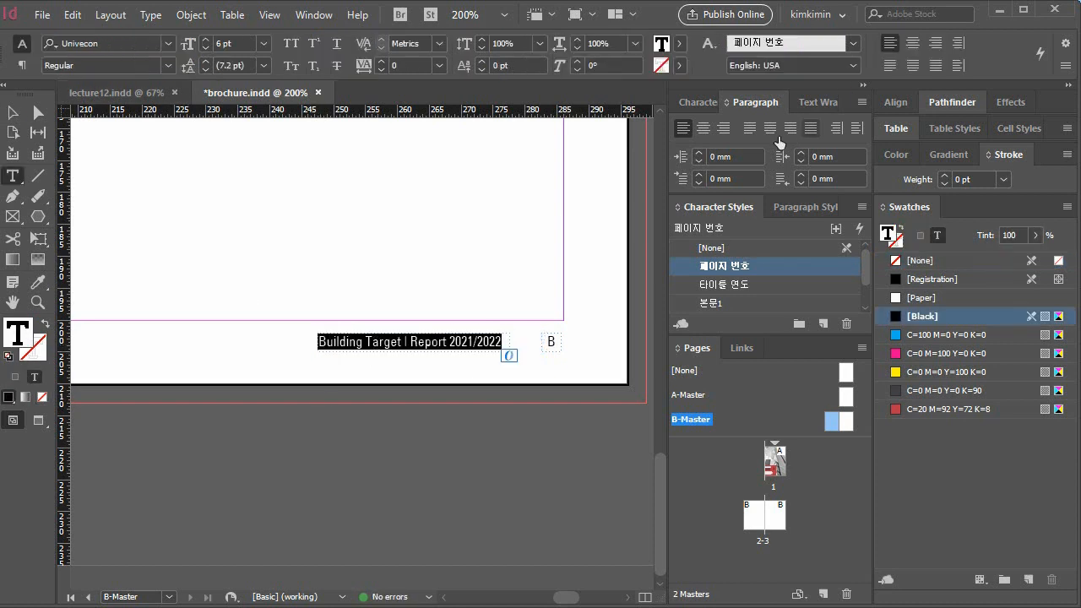
{"action": "left_click", "coordinate": [723, 127]}
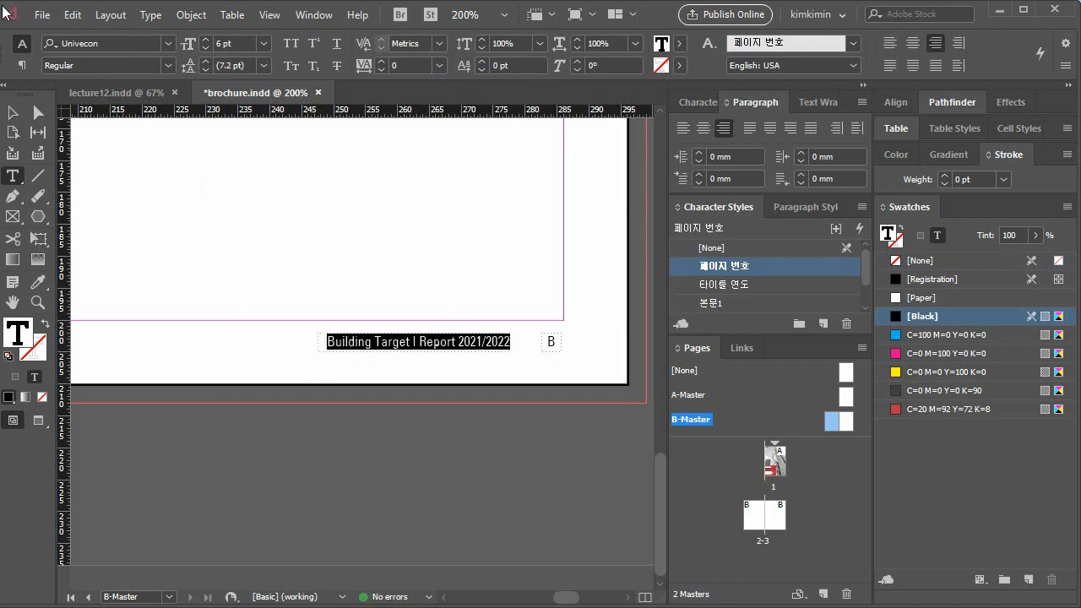
{"action": "left_click", "coordinate": [13, 112]}
{"action": "left_click", "coordinate": [577, 349]}
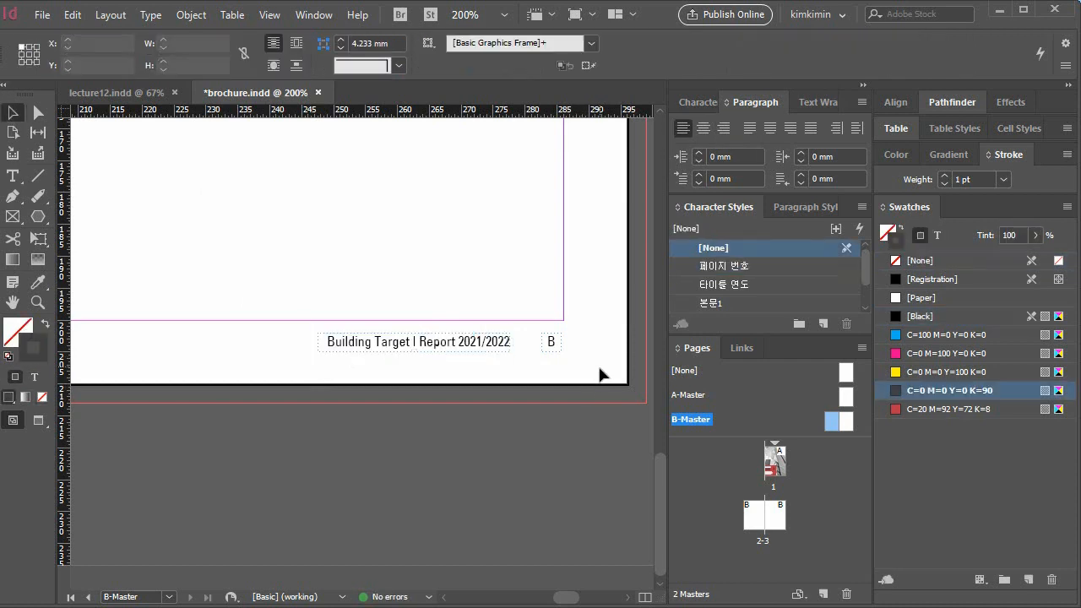
- Open the document spread of pages 2-3 and check the page number and footer text on page 2
{"action": "double_click", "coordinate": [763, 515]}
{"action": "left_click_drag", "start_coordinate": [661, 459], "coordinate": [497, 473]}
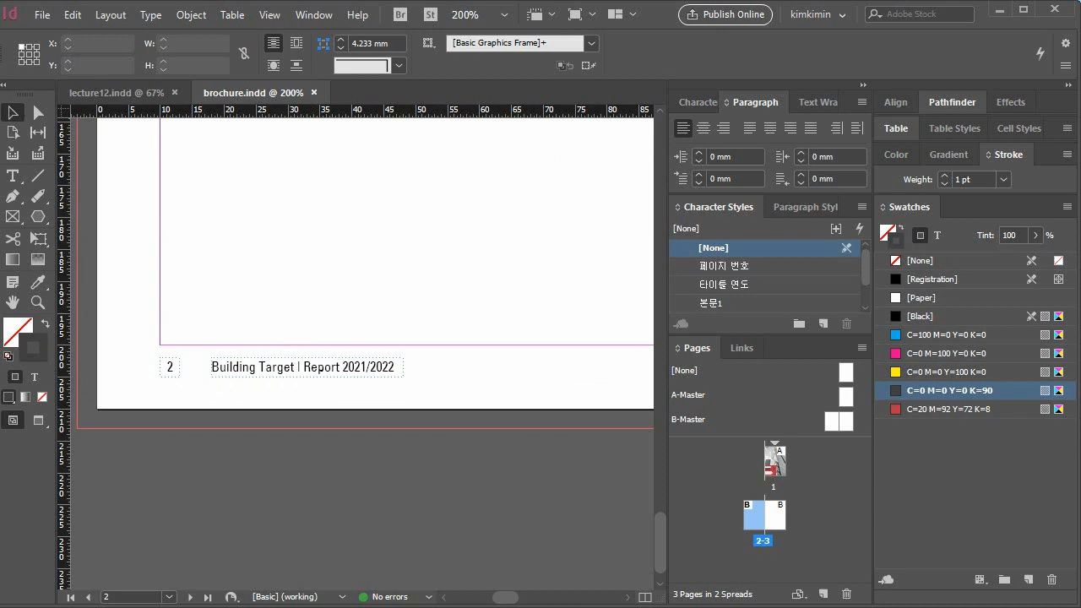
{"action": "key", "text": "ctrl+d"}
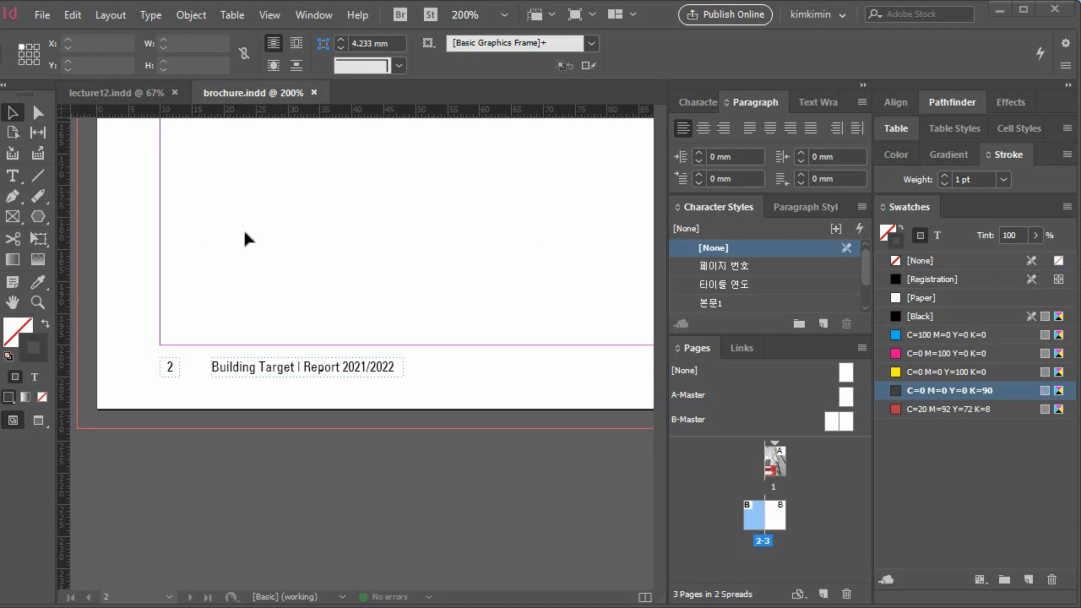
{"action": "left_click", "coordinate": [307, 230]}
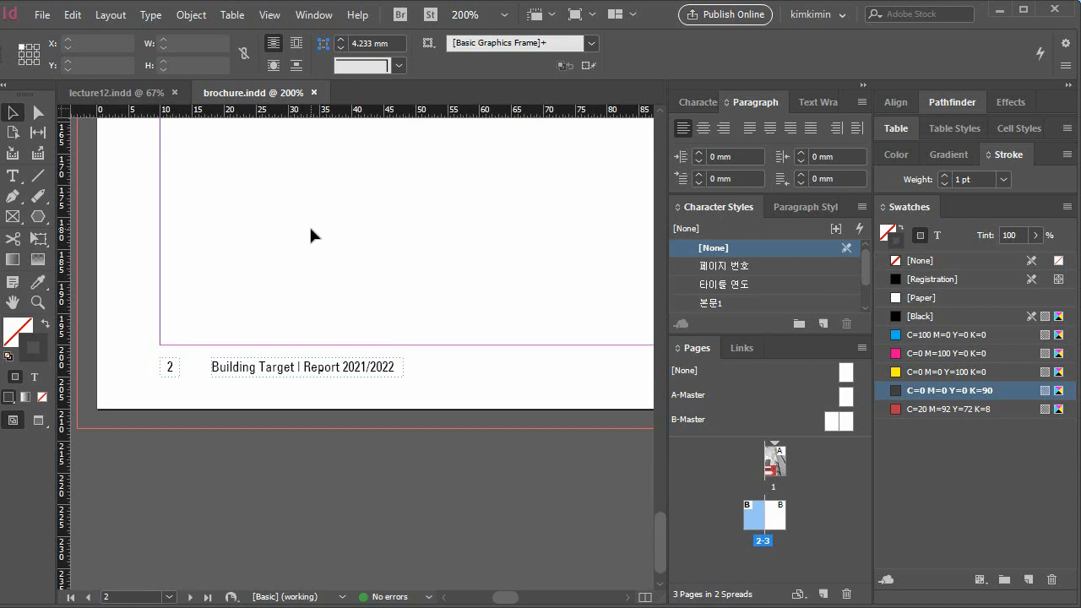
{"action": "key", "text": "ctrl+minus"}
{"action": "key", "text": "ctrl+minus"}
{"action": "key", "text": "ctrl+minus"}
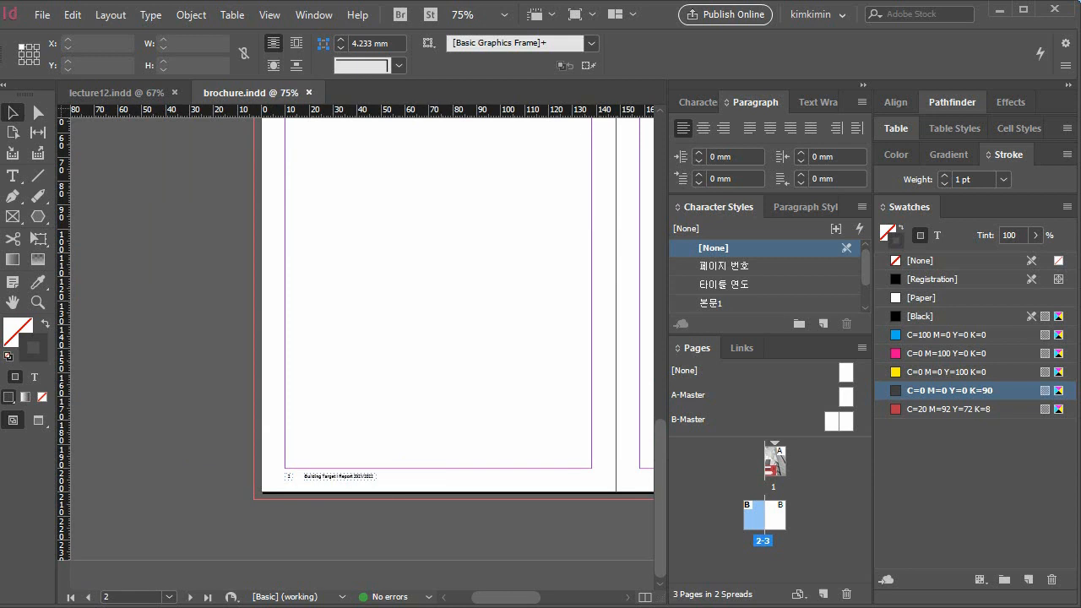
- Examine the table of contents spread in lecture12.indd as the layout reference, and return to brochure.indd
{"action": "key", "text": "super+d"}
{"action": "key", "text": "super+d"}
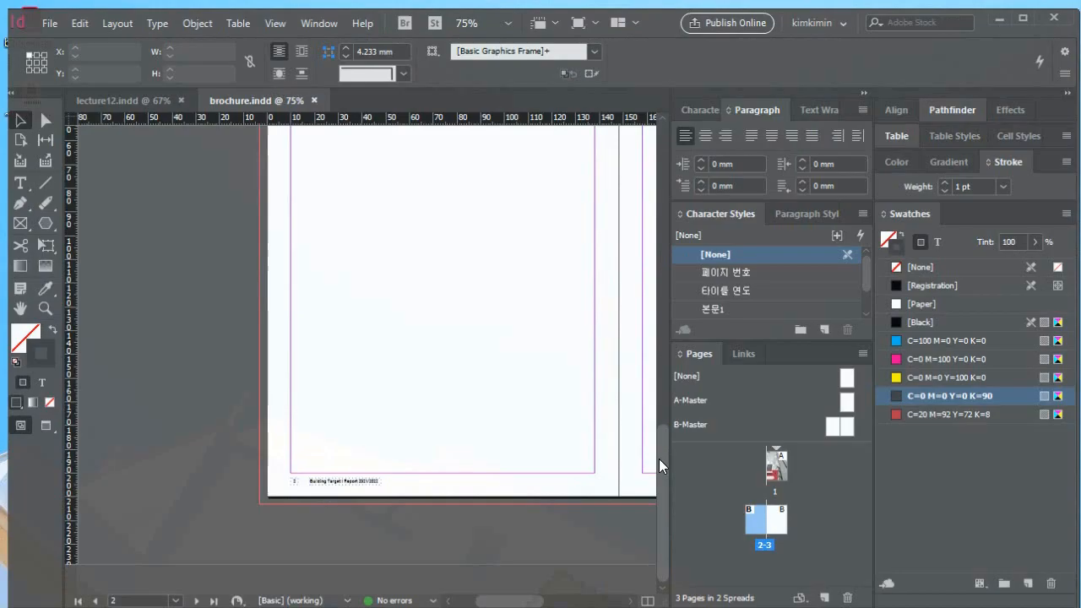
{"action": "left_click", "coordinate": [119, 92]}
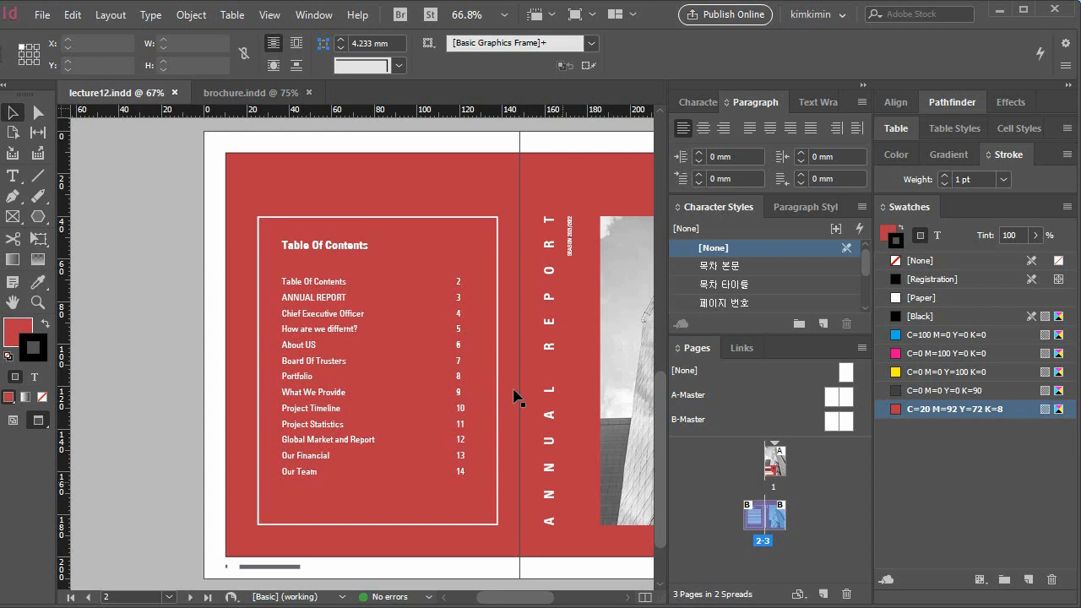
{"action": "left_click", "coordinate": [247, 92]}
- Draw a 138 × 190 mm rectangle with dark grey fill and no stroke on page 2, from the upper outer margin corner to the spine
{"action": "scroll", "coordinate": [444, 405], "scroll_direction": "right", "scroll_amount": 2}
{"action": "scroll", "coordinate": [444, 405], "scroll_direction": "up", "scroll_amount": 3}
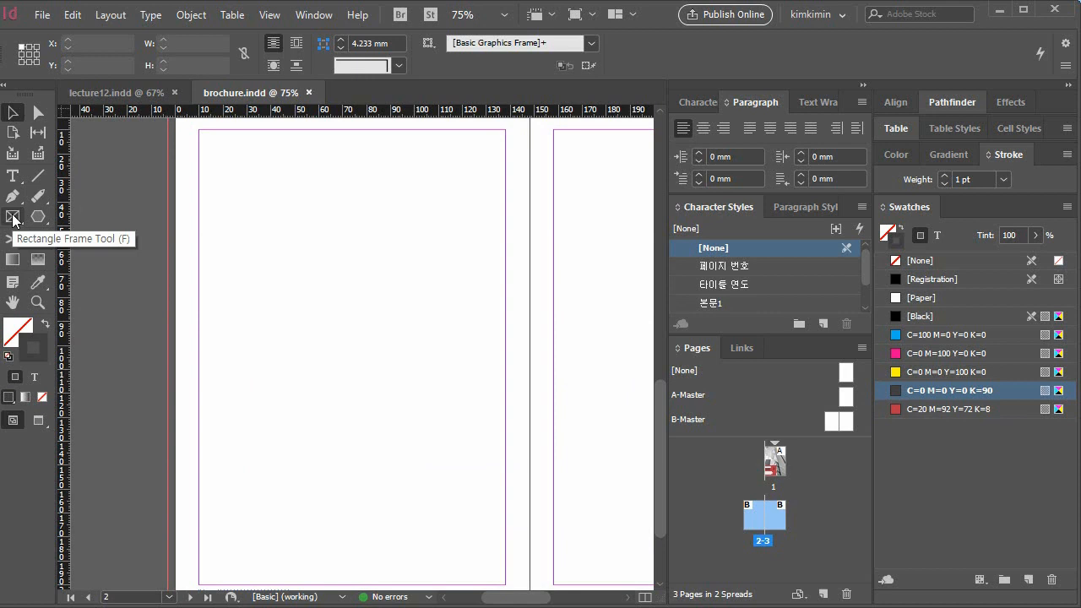
{"action": "left_click_drag", "start_coordinate": [38, 216], "coordinate": [100, 240]}
{"action": "left_click_drag", "start_coordinate": [203, 130], "coordinate": [529, 471]}
{"action": "key", "text": "ctrl+z"}
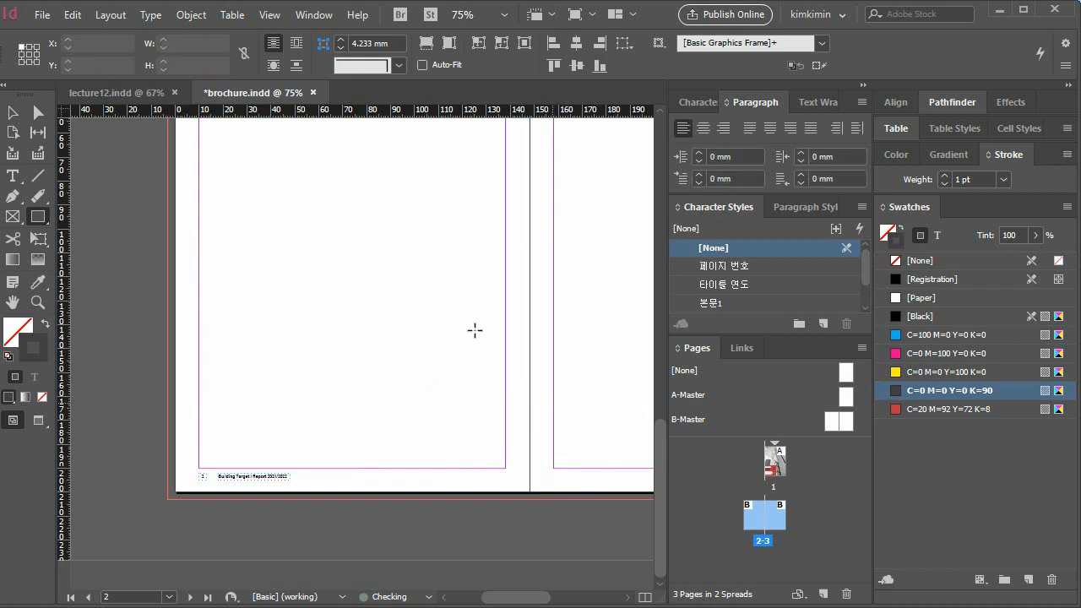
{"action": "left_click", "coordinate": [46, 324]}
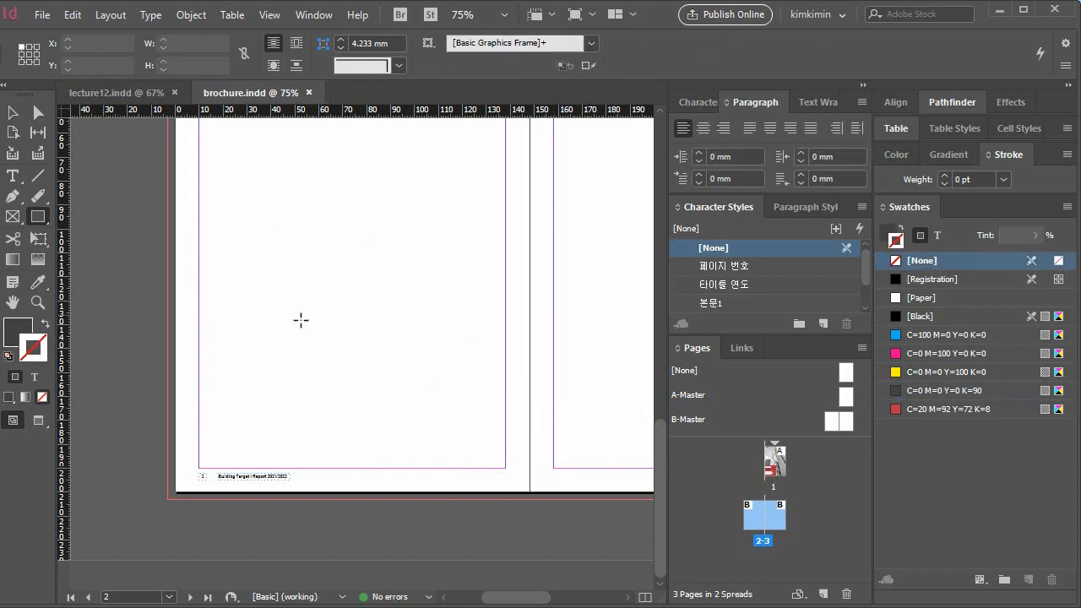
{"action": "scroll", "coordinate": [338, 465], "scroll_direction": "up", "scroll_amount": 5}
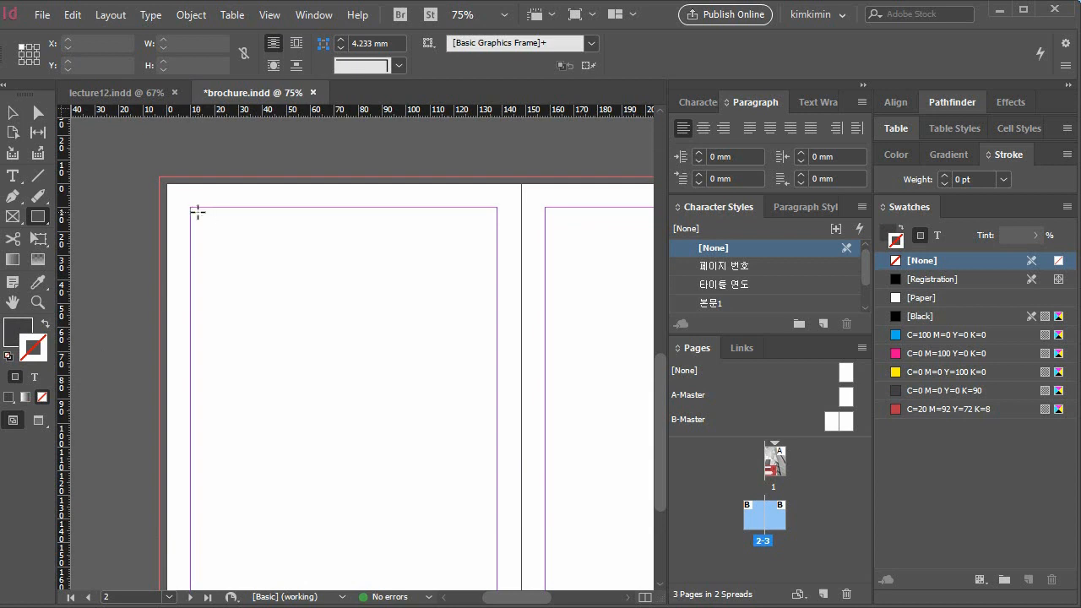
{"action": "left_click_drag", "start_coordinate": [191, 209], "coordinate": [521, 574]}
{"action": "scroll", "coordinate": [558, 312], "scroll_direction": "up", "scroll_amount": 3}
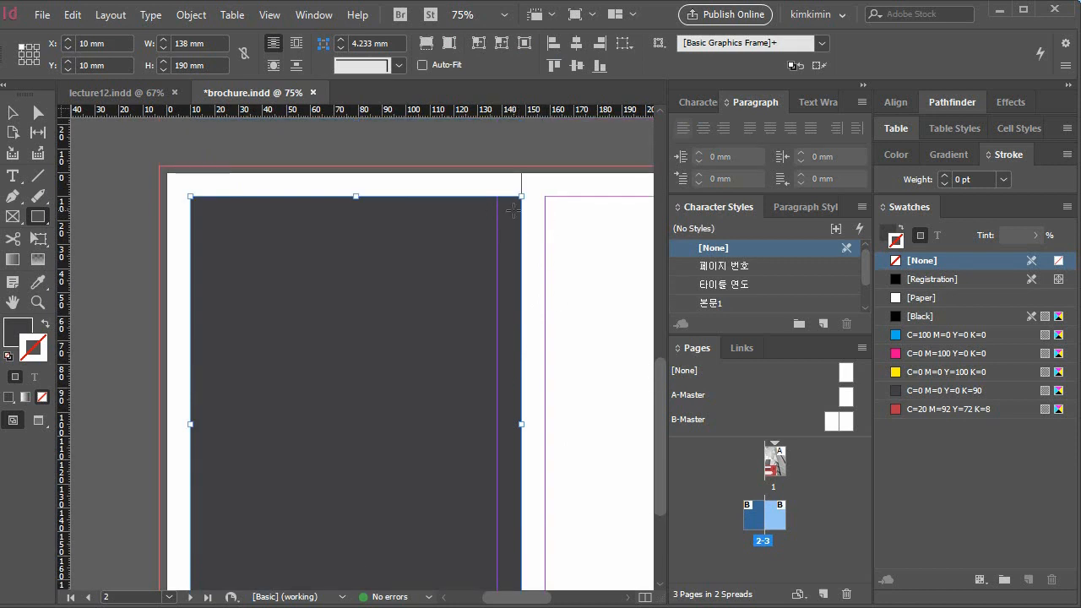
- Check lecture12.indd's contents page with its frame edges shown, and fill brochure.indd's page 2 rectangle with the C=20 M=92 Y=72 K=8 swatch
{"action": "left_click", "coordinate": [150, 93]}
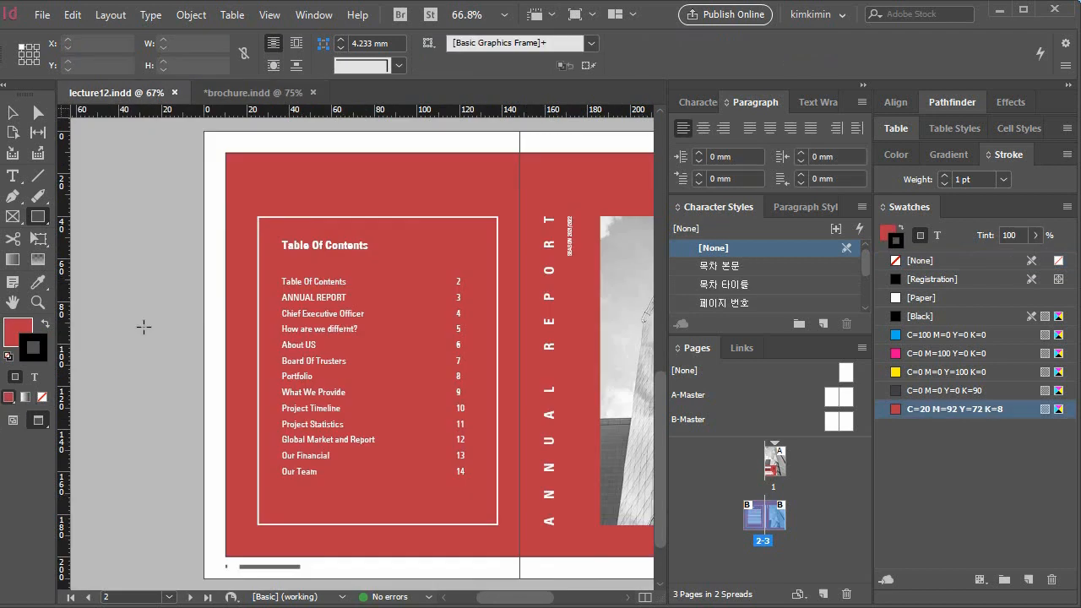
{"action": "left_click", "coordinate": [13, 419]}
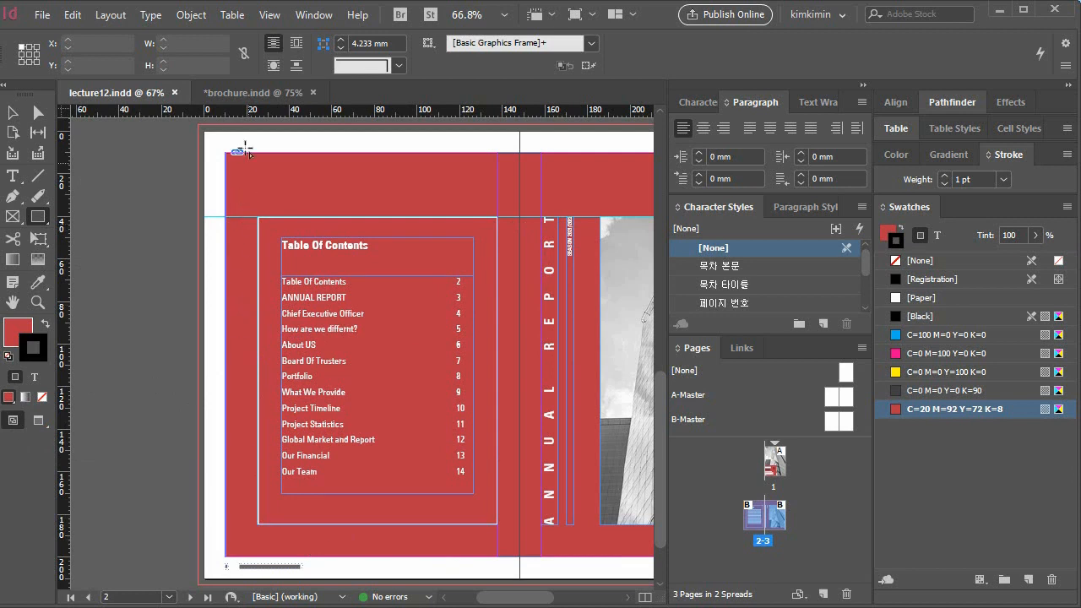
{"action": "left_click", "coordinate": [238, 94]}
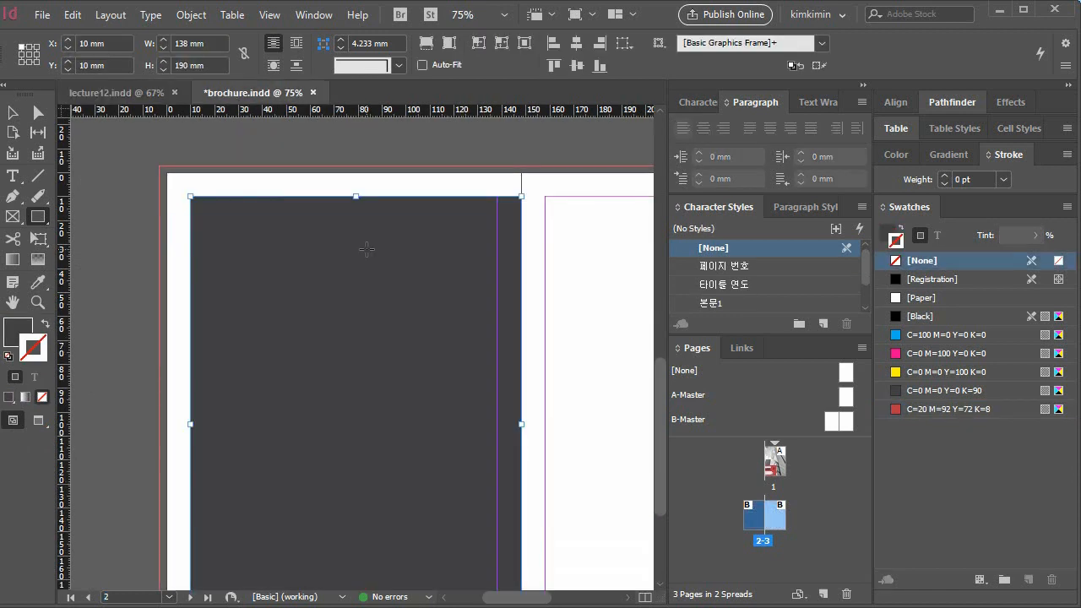
{"action": "left_click", "coordinate": [890, 231]}
{"action": "left_click", "coordinate": [969, 410]}
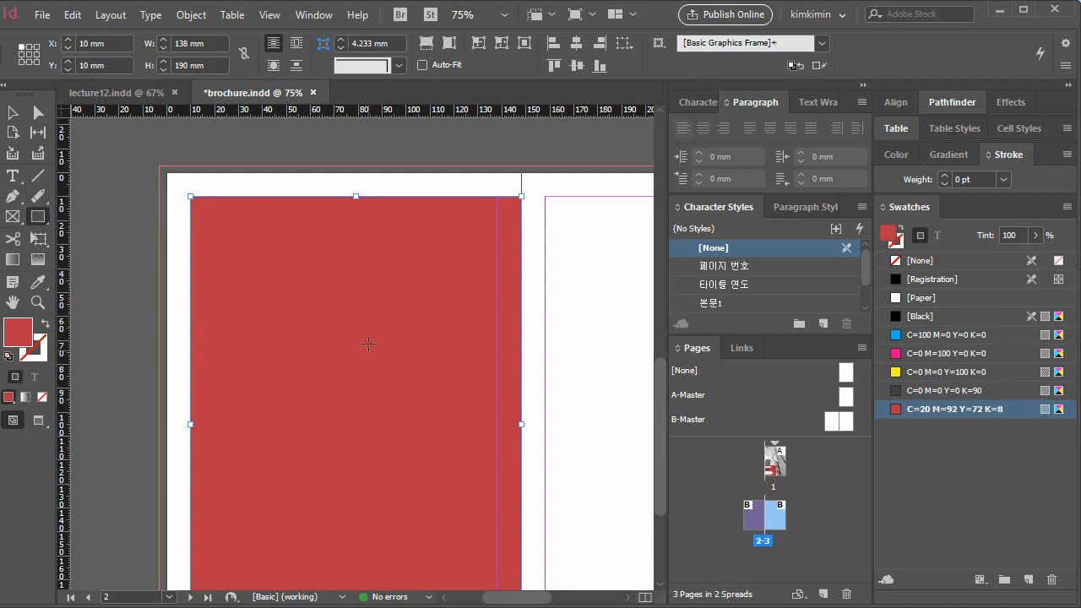
- Draw an inner rectangle about 108 × 137 mm over the red one and position it at X 25 mm, Y 40 mm
{"action": "left_click_drag", "start_coordinate": [368, 351], "coordinate": [378, 258]}
{"action": "left_click_drag", "start_coordinate": [245, 189], "coordinate": [504, 518]}
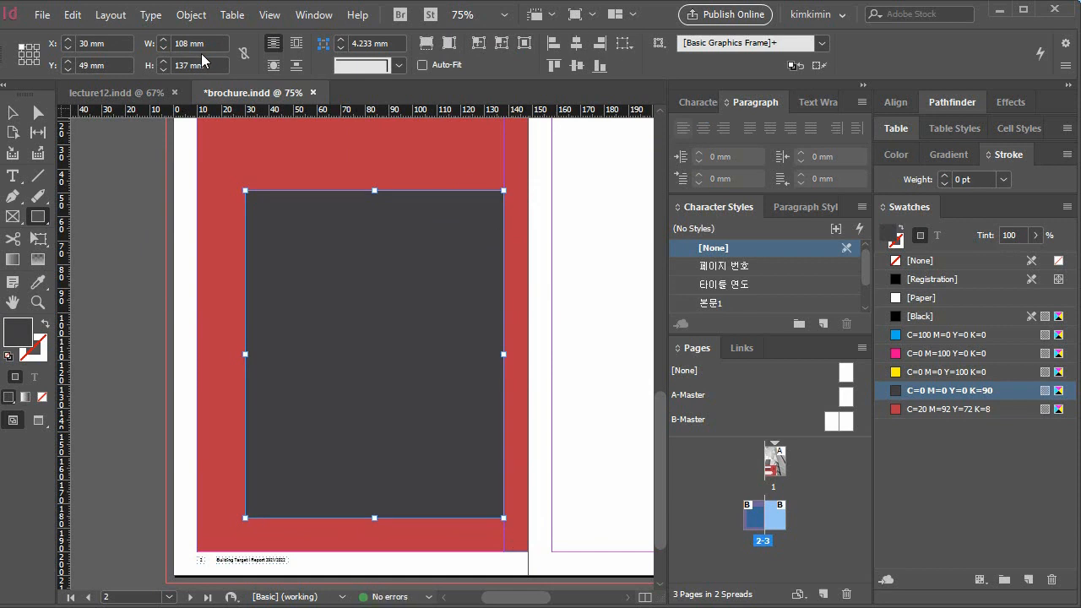
{"action": "left_click", "coordinate": [109, 43]}
{"action": "type", "text": "2"}
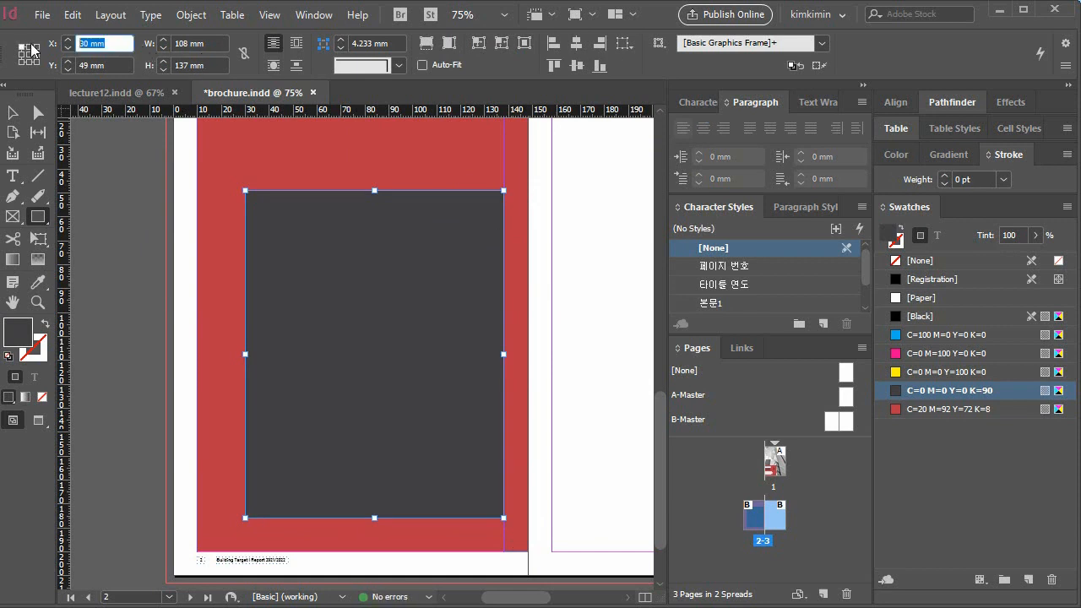
{"action": "type", "text": "5"}
{"action": "key", "text": "Tab"}
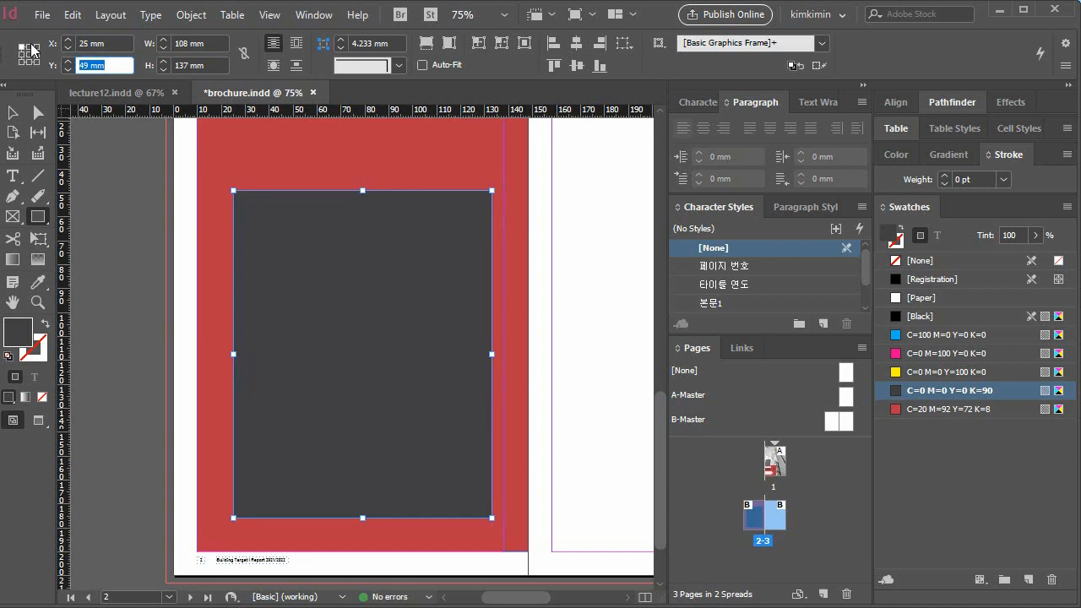
{"action": "type", "text": "40"}
{"action": "key", "text": "Tab"}
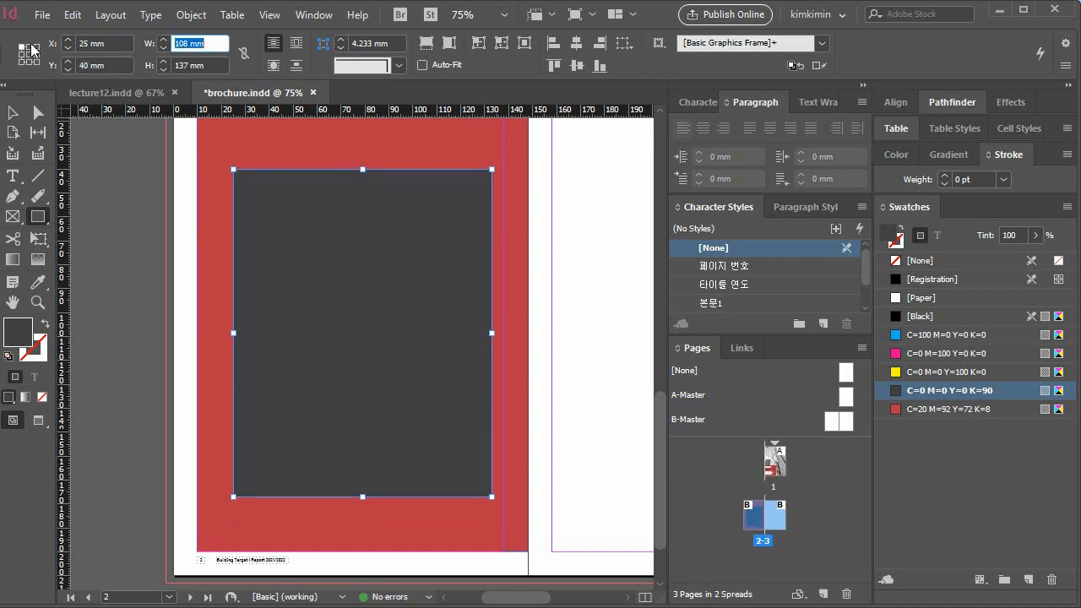
- Set the inner rectangle's width to 113 mm and height to 145 mm
{"action": "type", "text": "113"}
{"action": "key", "text": "Tab"}
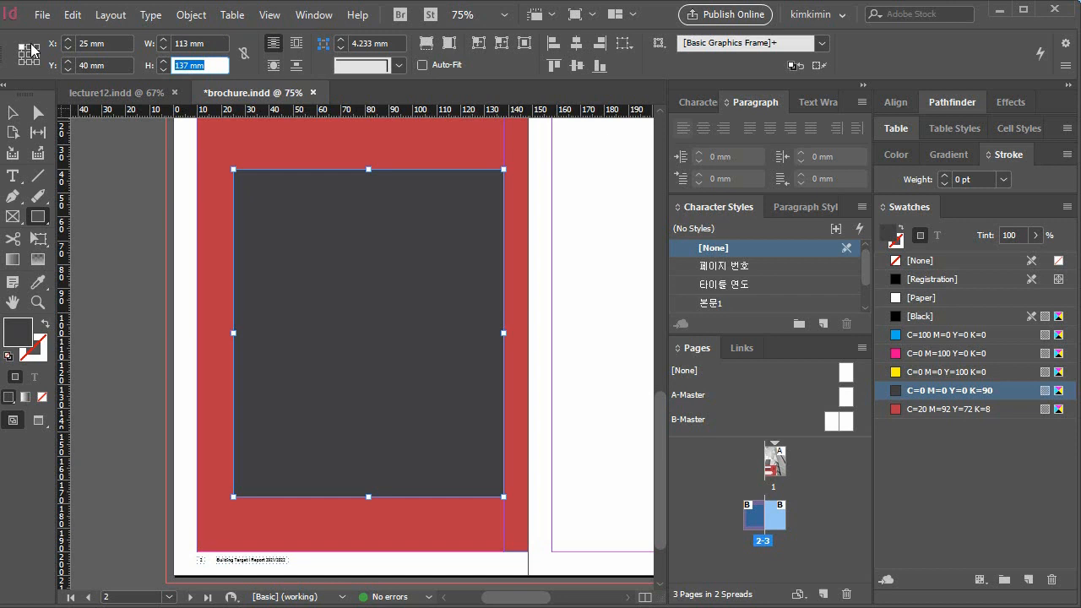
{"action": "type", "text": "145"}
{"action": "key", "text": "Return"}
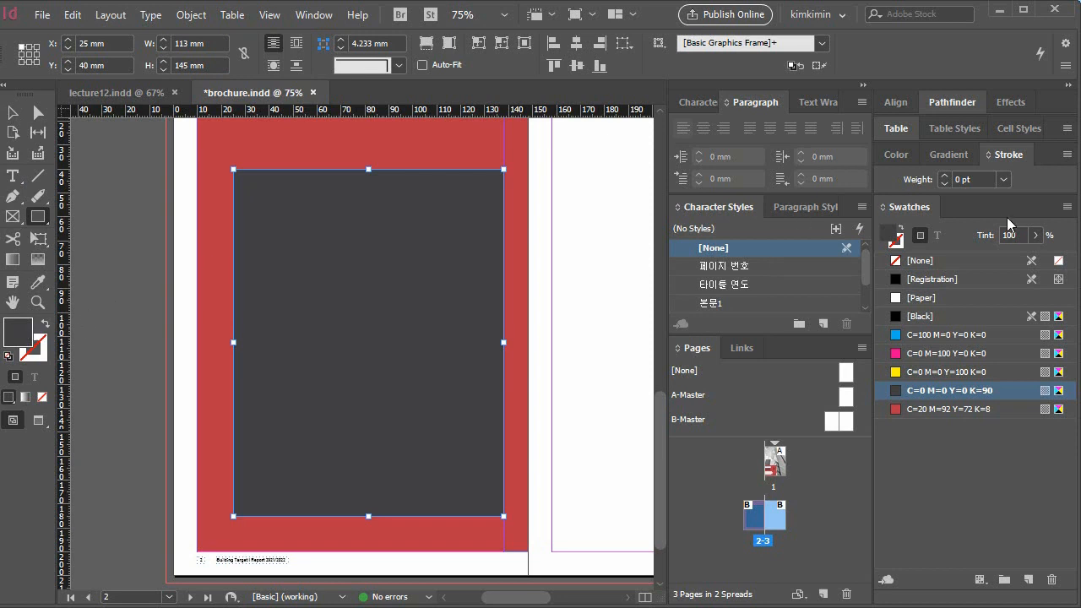
- Turn the inner rectangle into an unfilled outline with a 2 pt center-aligned stroke in the [Paper] swatch
{"action": "left_click", "coordinate": [1039, 155]}
{"action": "left_click", "coordinate": [1023, 156]}
{"action": "left_click", "coordinate": [1067, 154]}
{"action": "left_click", "coordinate": [1078, 159]}
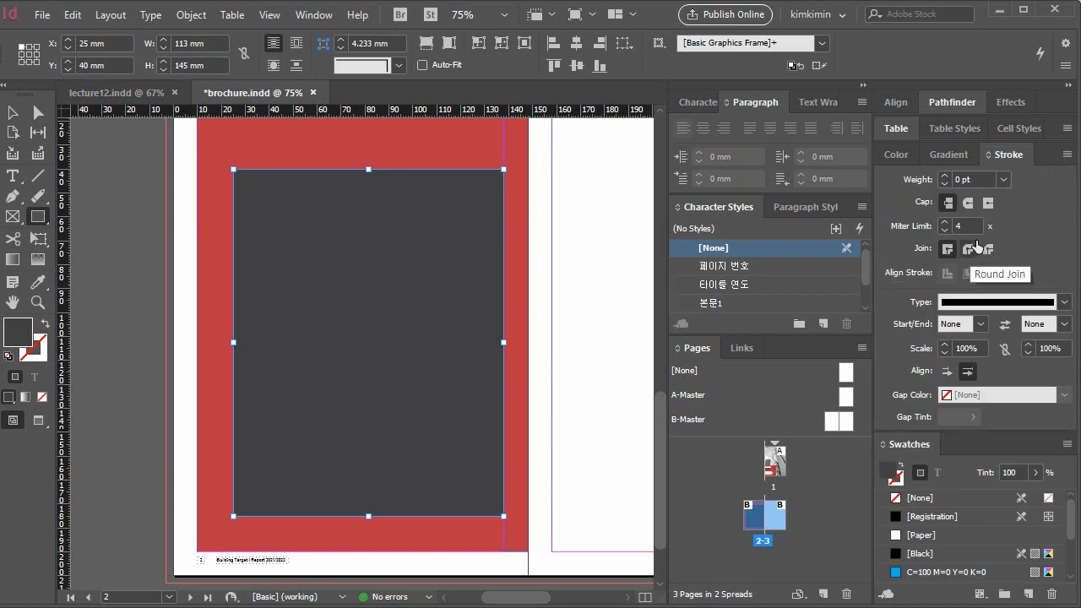
{"action": "left_click", "coordinate": [45, 324]}
{"action": "left_click", "coordinate": [965, 272]}
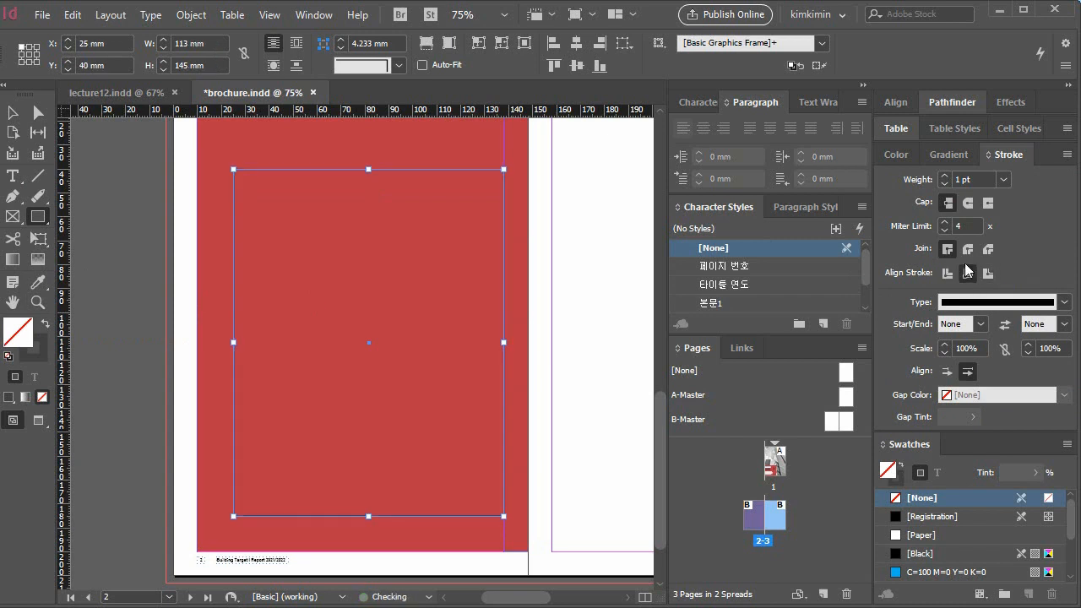
{"action": "left_click", "coordinate": [1003, 179]}
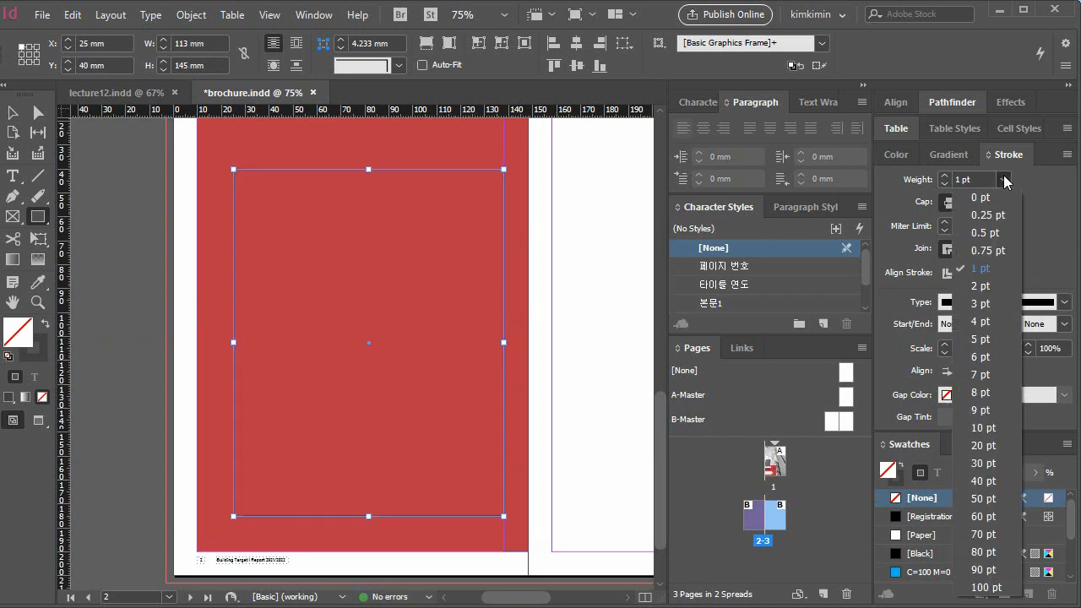
{"action": "left_click", "coordinate": [980, 286]}
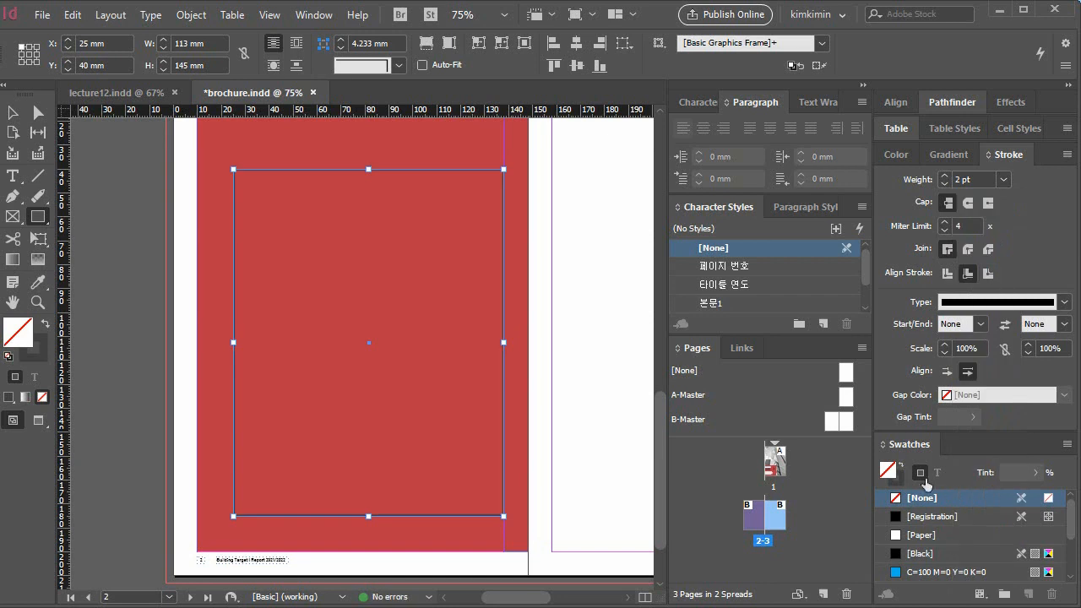
{"action": "left_click", "coordinate": [1007, 156]}
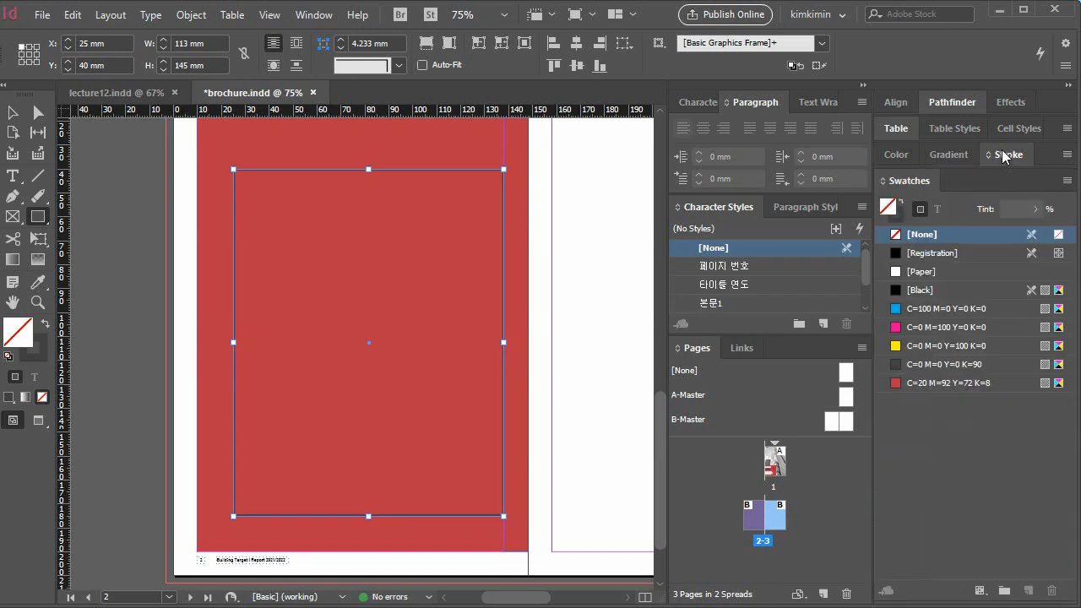
{"action": "left_click", "coordinate": [896, 214]}
{"action": "left_click", "coordinate": [924, 270]}
- Add a horizontal ruler guide along the top edge of the white outline on page 2
{"action": "scroll", "coordinate": [316, 259], "scroll_direction": "up", "scroll_amount": 2}
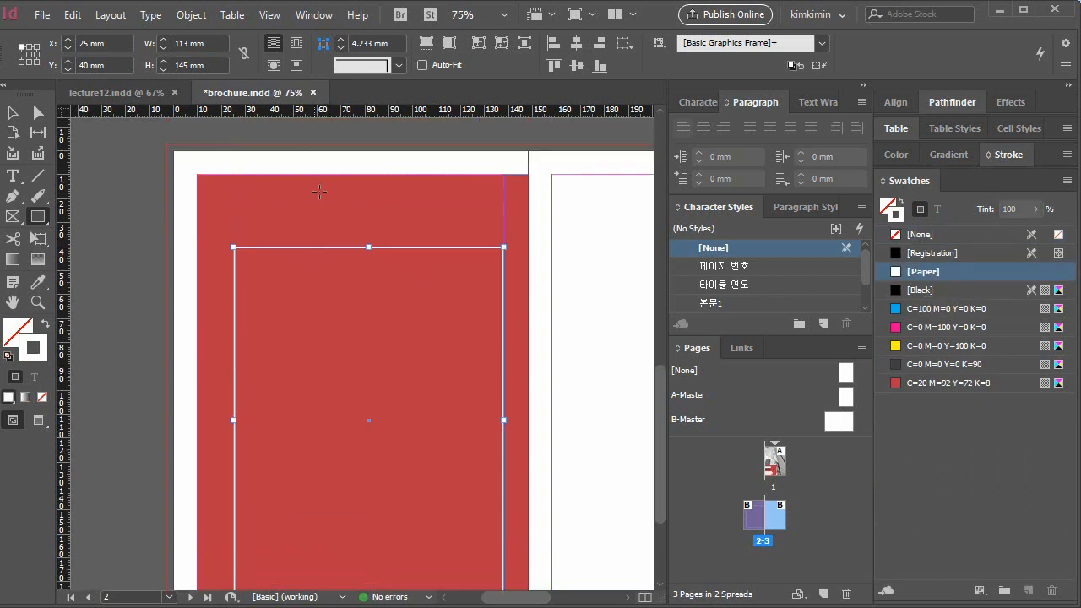
{"action": "left_click_drag", "start_coordinate": [379, 113], "coordinate": [376, 247]}
{"action": "left_click_drag", "start_coordinate": [430, 394], "coordinate": [437, 296]}
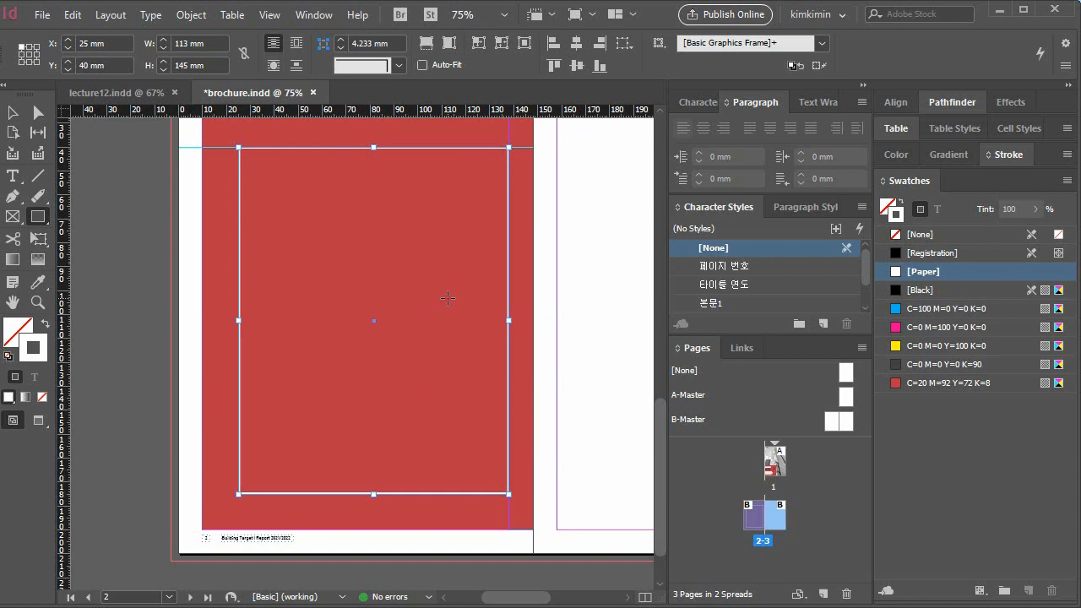
- Create a text frame about 11 mm high near the top inside the white outline, and set its width to 92 mm
{"action": "left_click", "coordinate": [12, 176]}
{"action": "left_click_drag", "start_coordinate": [262, 174], "coordinate": [485, 200]}
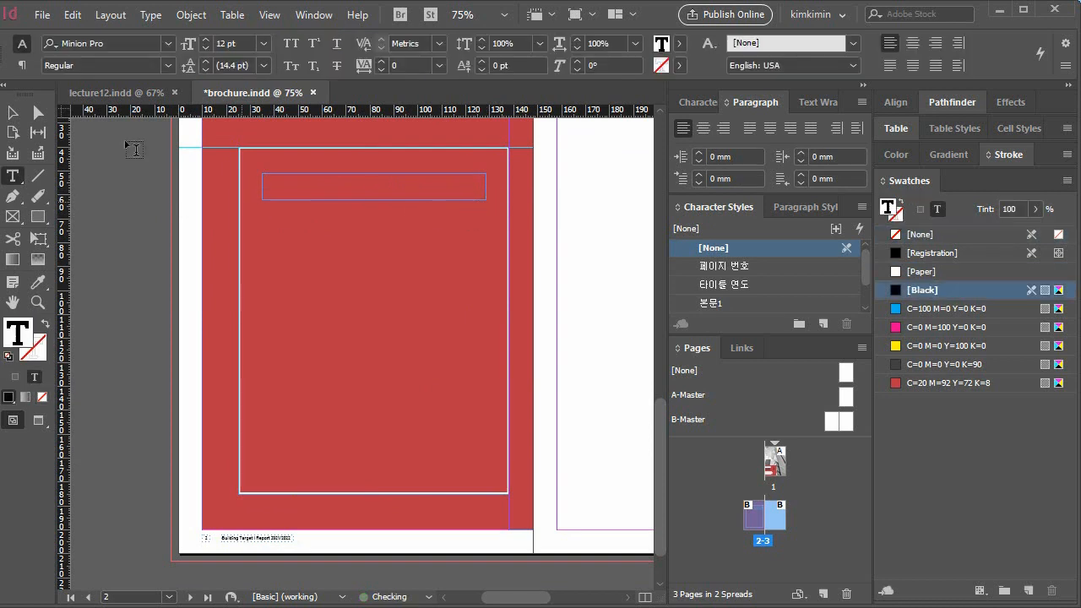
{"action": "key", "text": "Escape"}
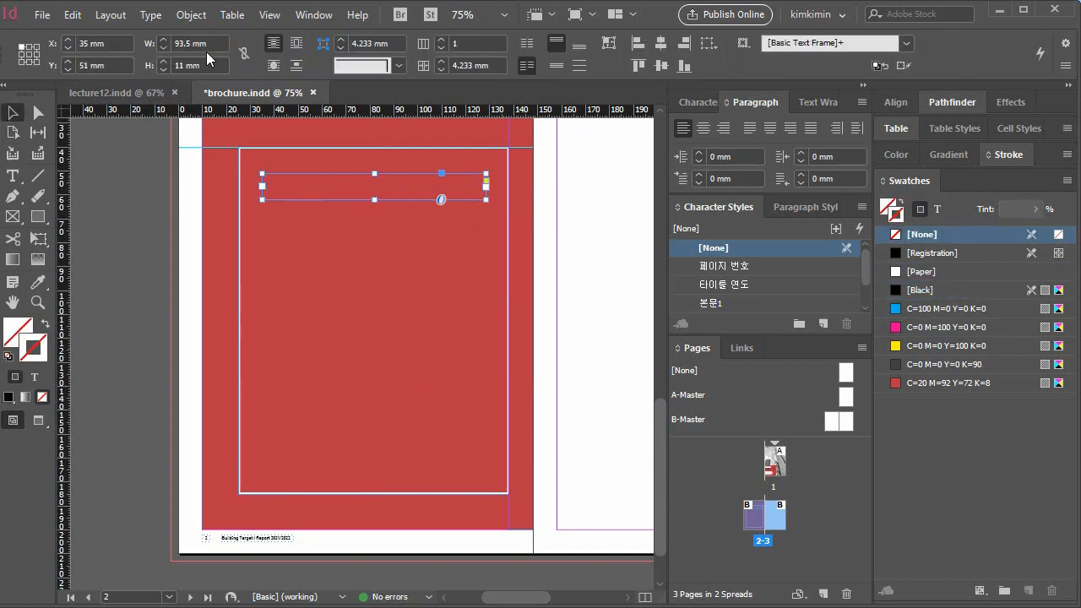
{"action": "left_click", "coordinate": [176, 44]}
{"action": "type", "text": "92"}
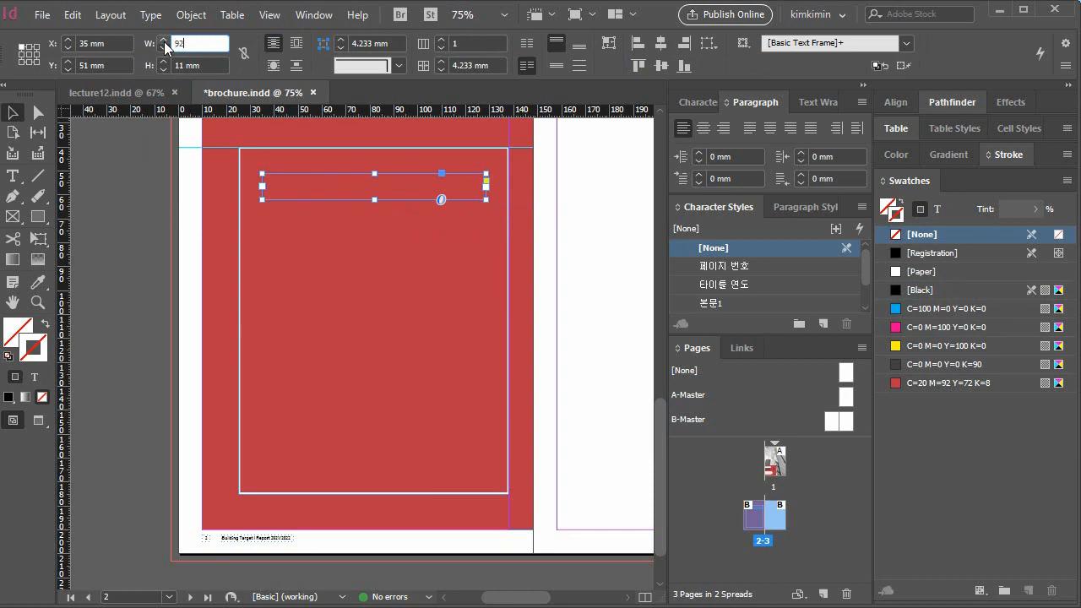
{"action": "key", "text": "Return"}
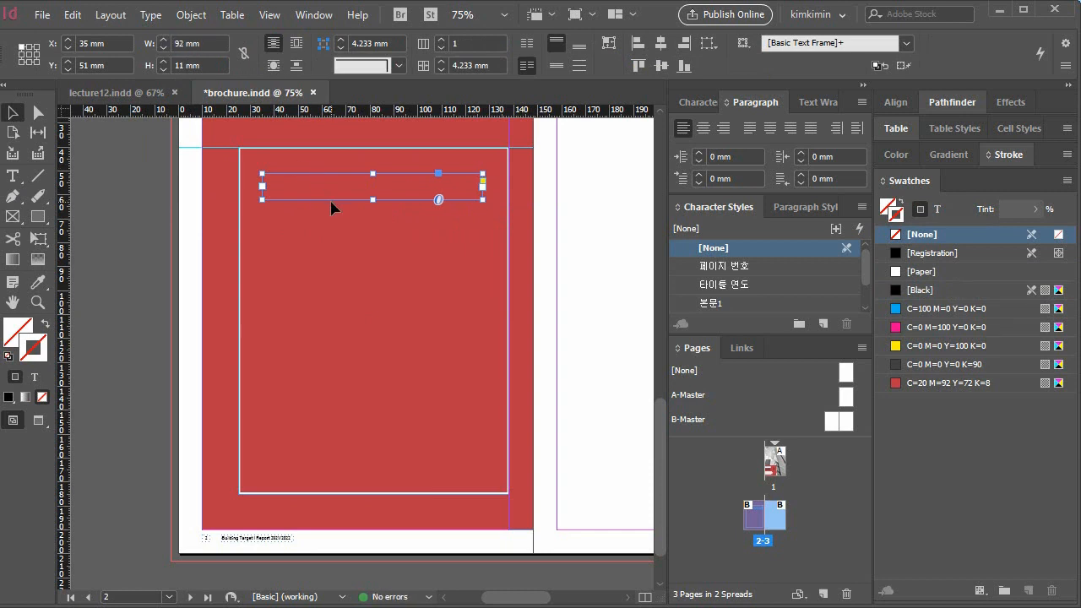
- Nudge the text frame to X 35.5 mm inside the white outline and paste the heading "Table Of Contents" into it
{"action": "left_click_drag", "start_coordinate": [331, 206], "coordinate": [333, 207]}
{"action": "double_click", "coordinate": [333, 194]}
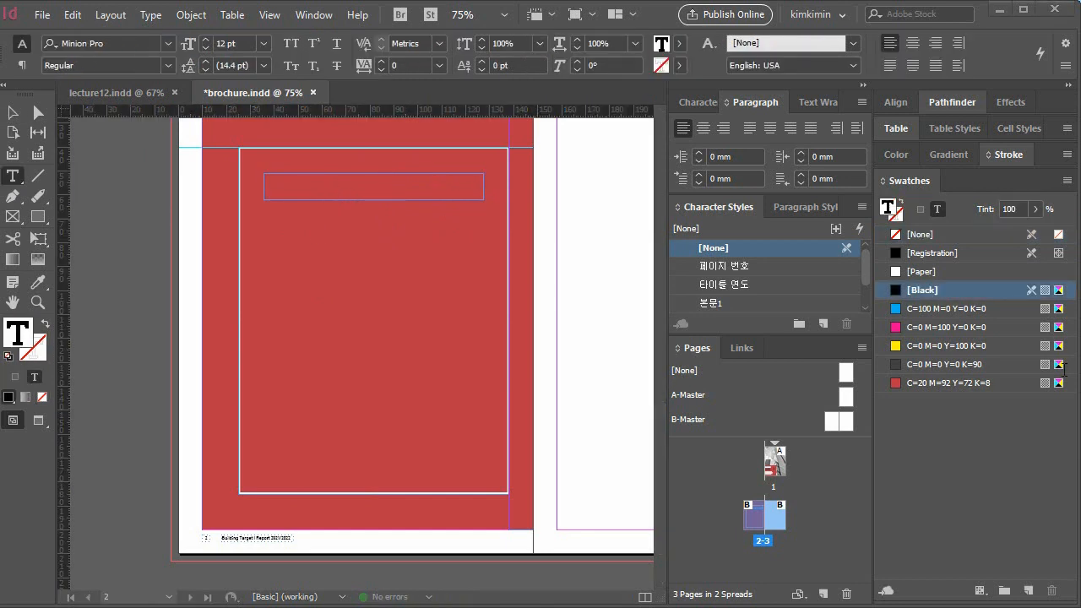
{"action": "key", "text": "ctrl+v"}
- Format the "Table Of Contents" heading in Univeconbol at 16 pt with the [Paper] swatch
{"action": "triple_click", "coordinate": [316, 178]}
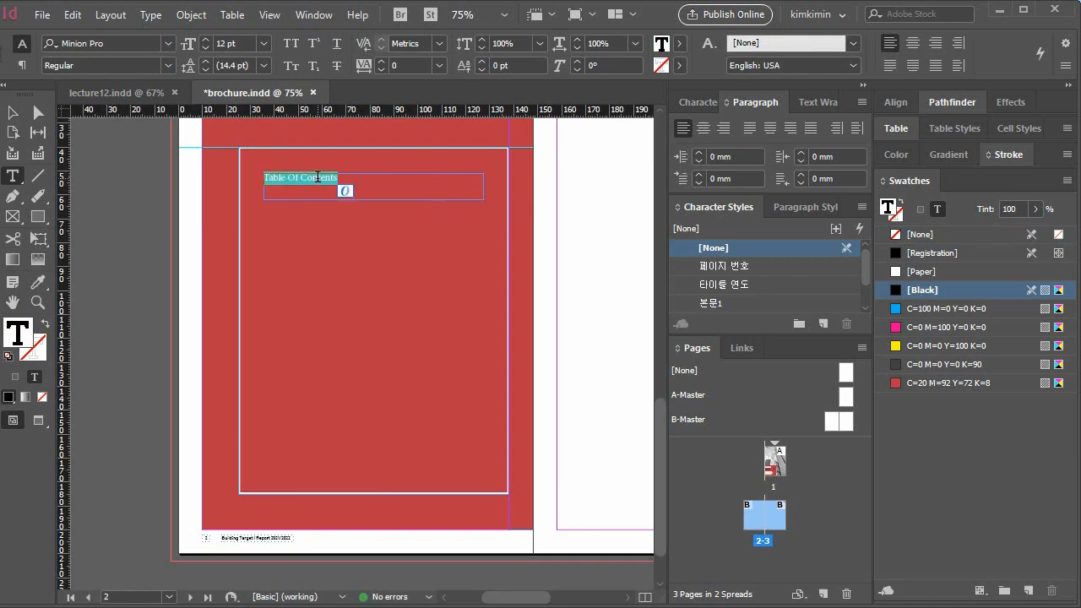
{"action": "left_click", "coordinate": [692, 101]}
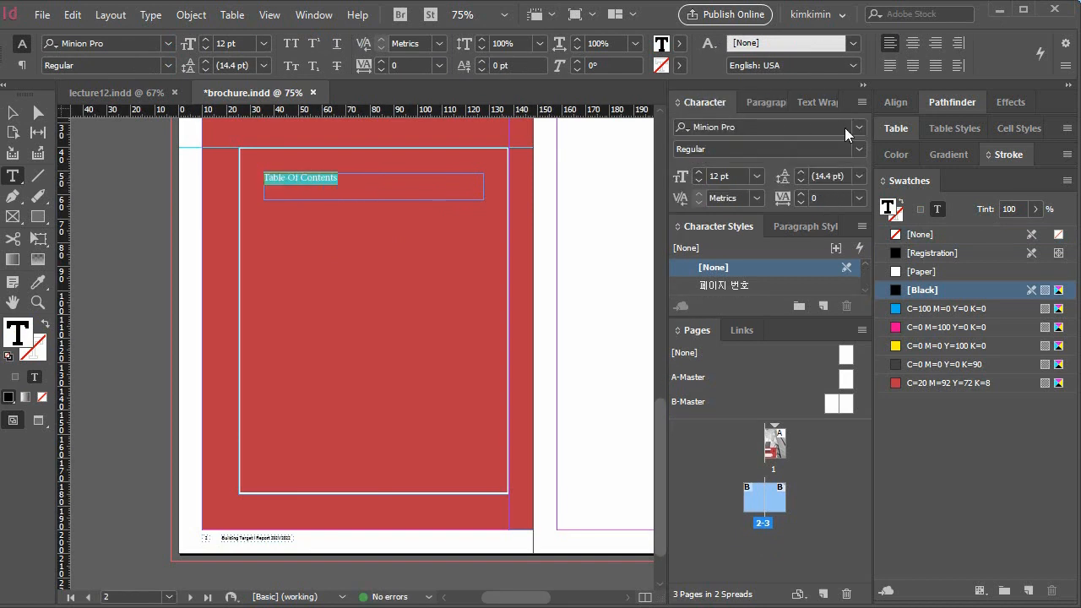
{"action": "left_click", "coordinate": [853, 124]}
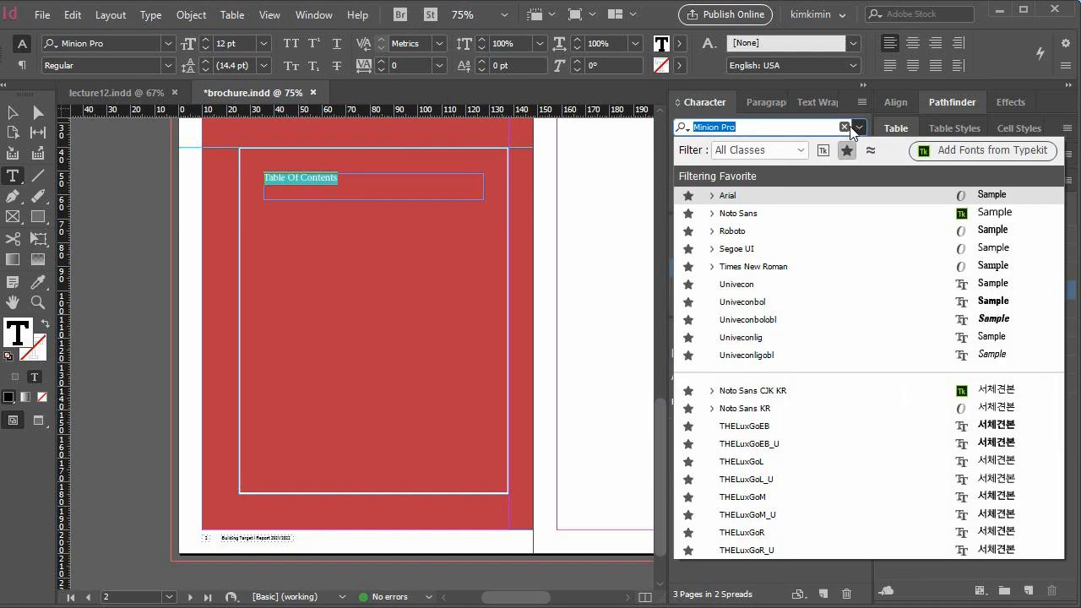
{"action": "left_click", "coordinate": [804, 297]}
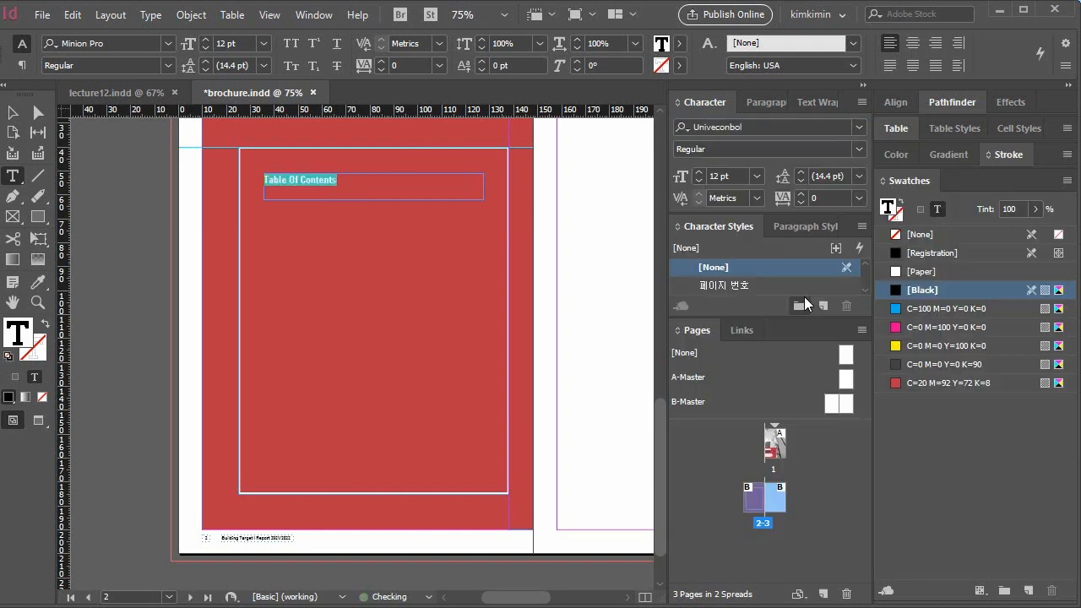
{"action": "left_click", "coordinate": [738, 178]}
{"action": "type", "text": "1"}
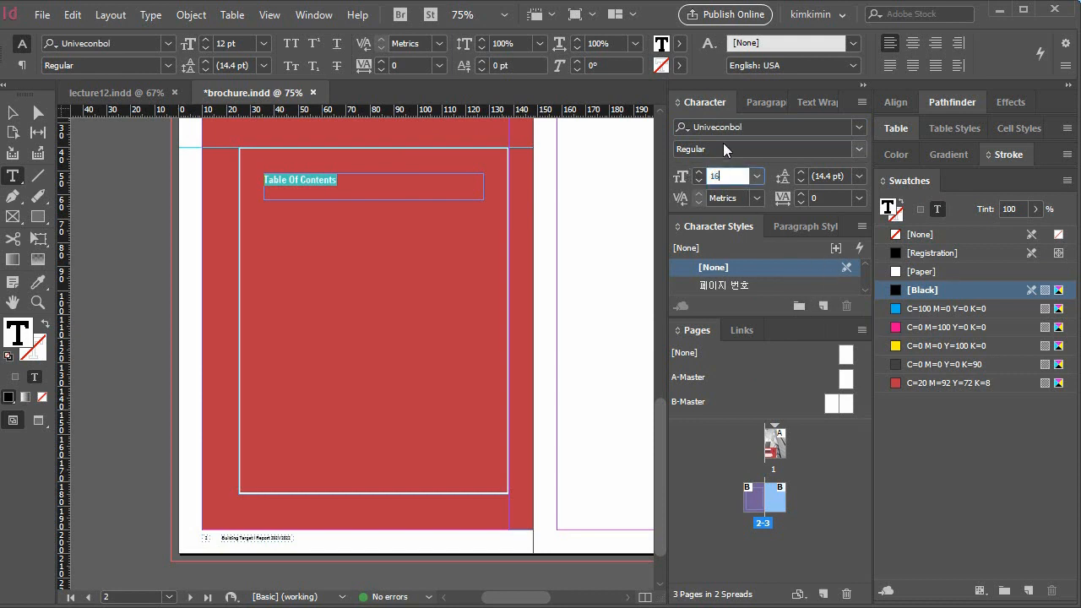
{"action": "key", "text": "Return"}
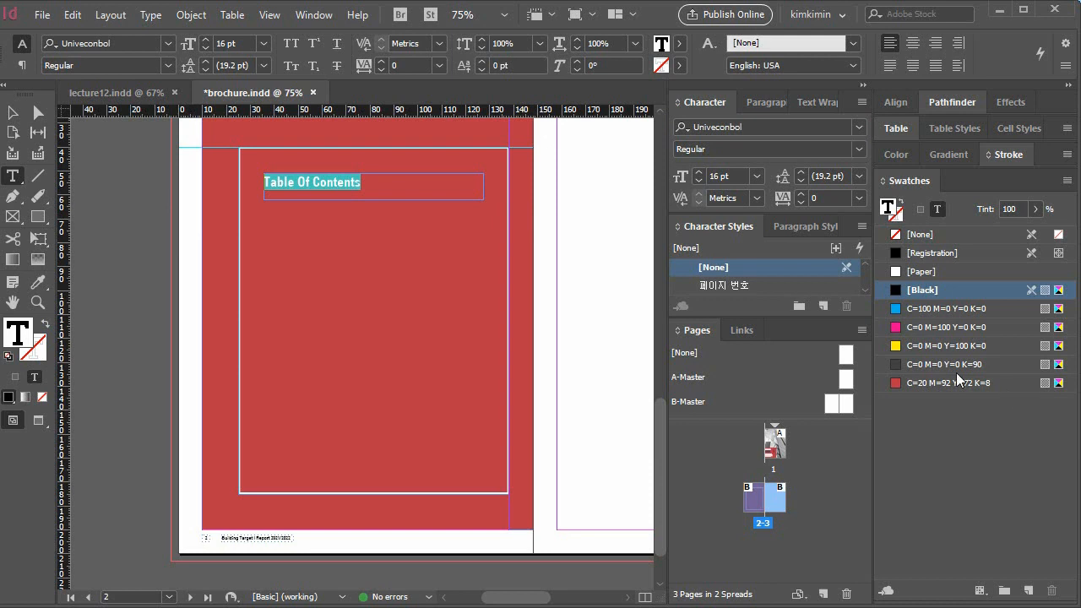
{"action": "left_click", "coordinate": [915, 271]}
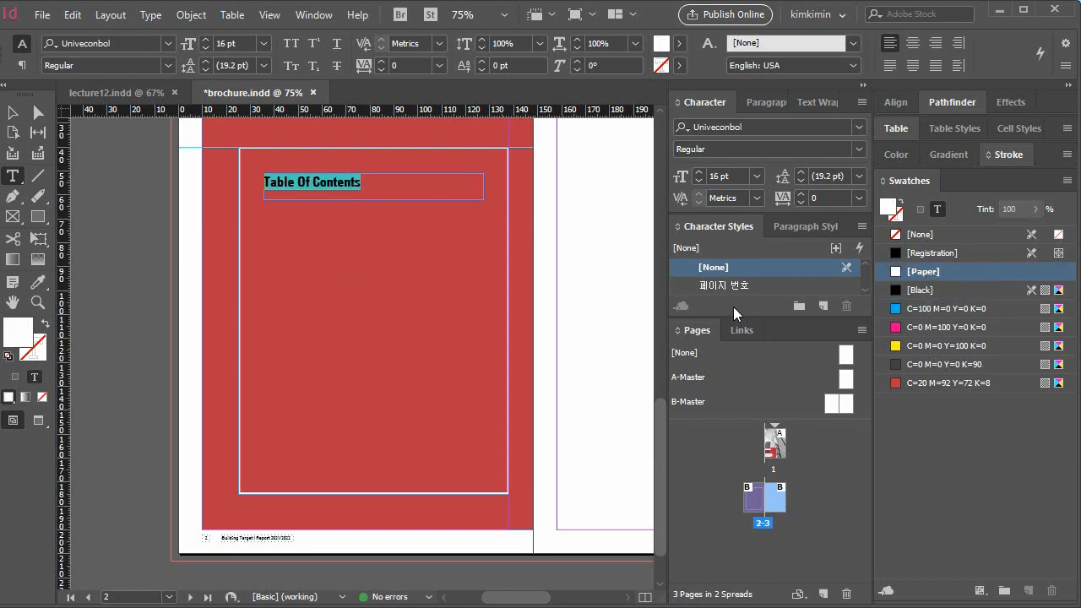
- Create a new character style named "목차 타이틀" from the formatted heading
{"action": "left_click_drag", "start_coordinate": [699, 332], "coordinate": [699, 388]}
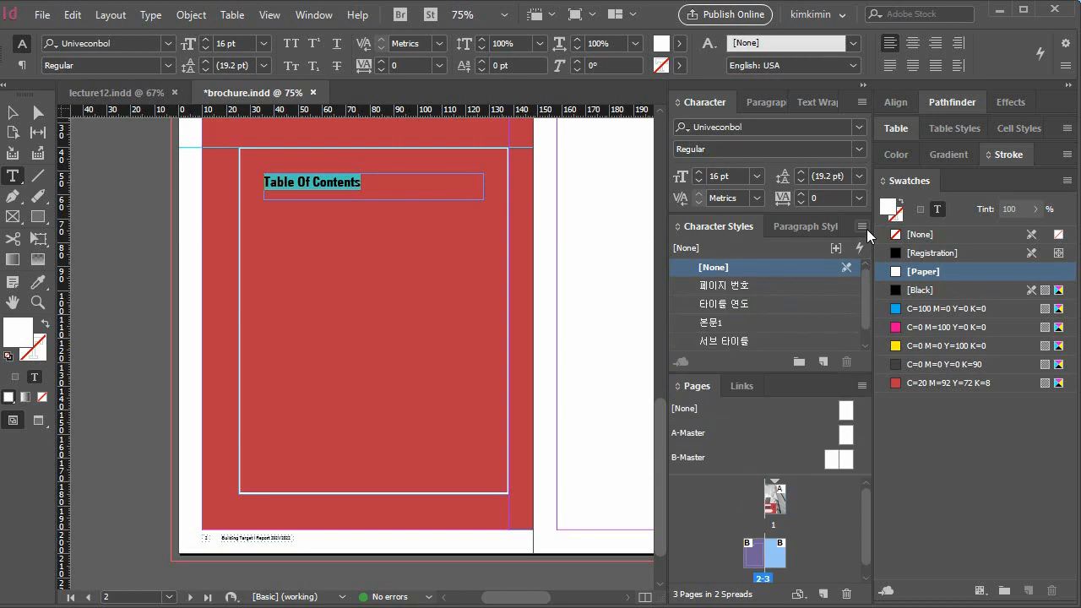
{"action": "left_click", "coordinate": [862, 225]}
{"action": "left_click", "coordinate": [937, 231]}
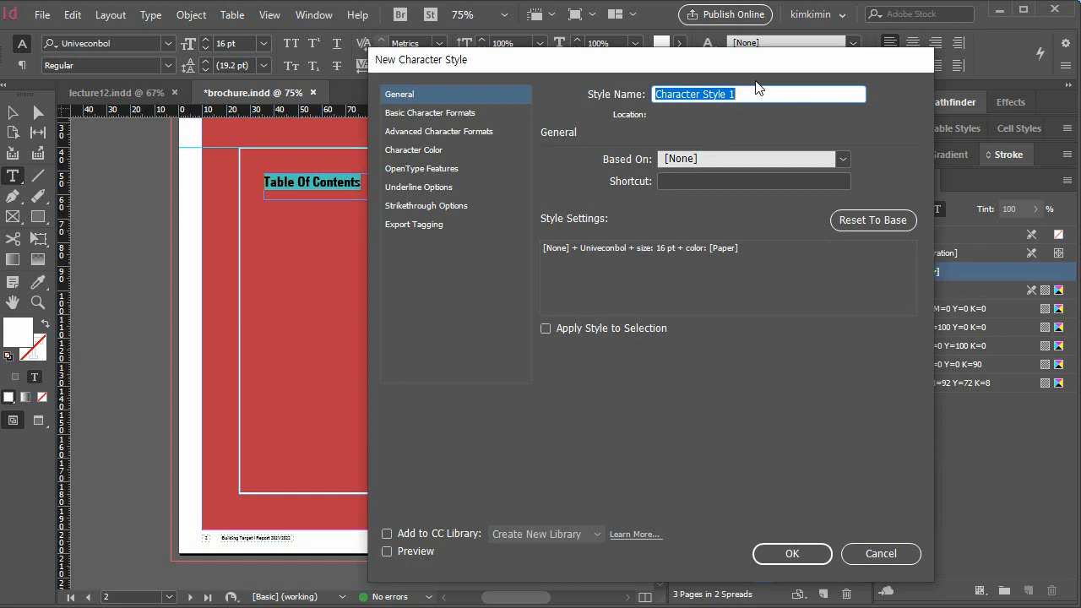
{"action": "type", "text": "a"}
{"action": "type", "text": "ㅊ"}
{"action": "type", "text": "타이틀"}
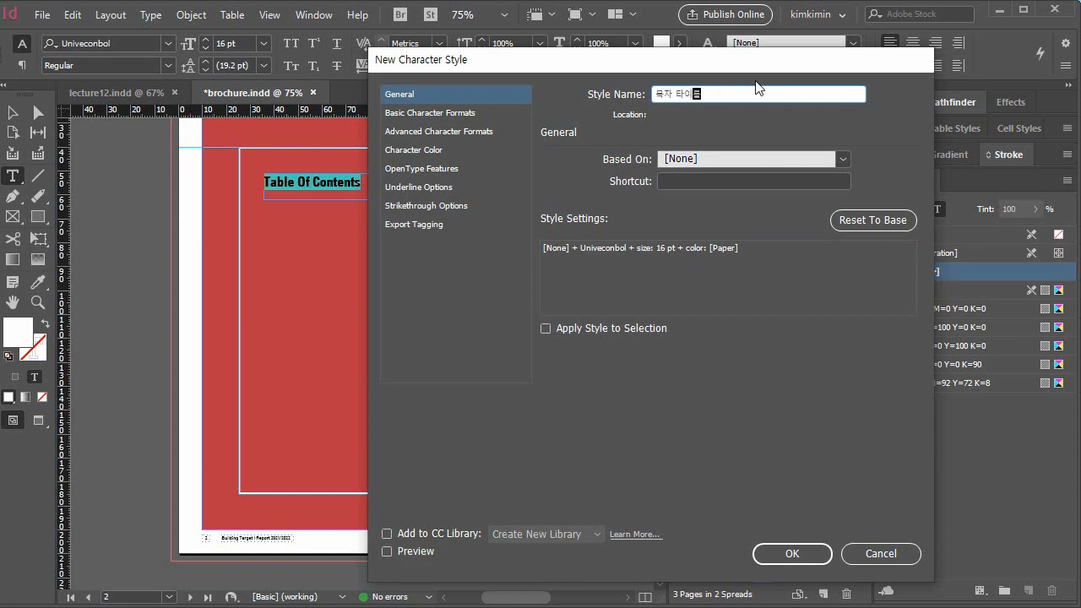
{"action": "key", "text": "Return"}
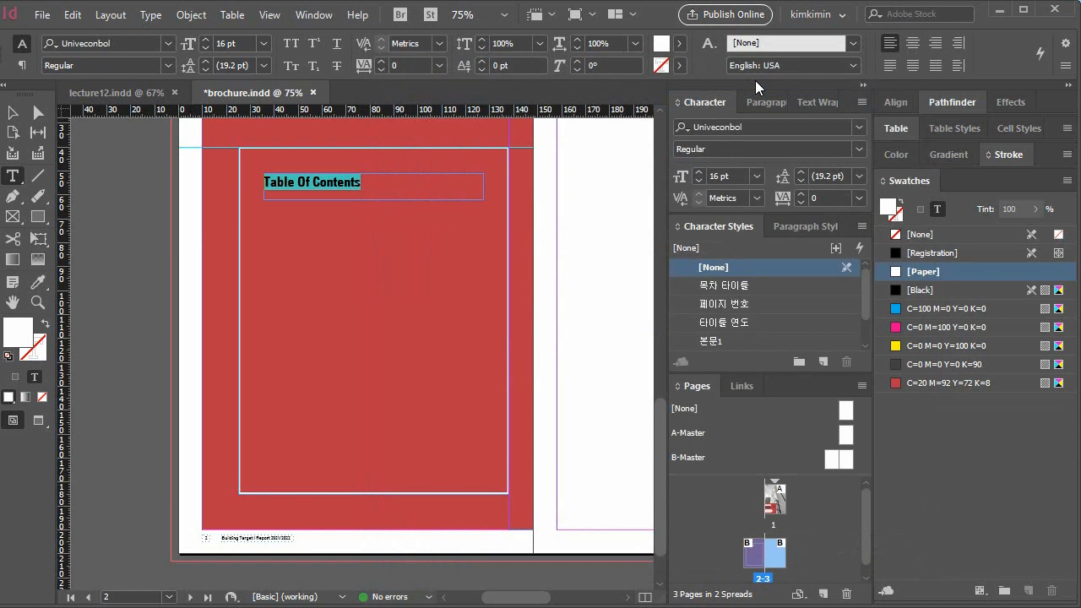
- Create a text frame 92 mm wide and about 112 mm high directly below the heading, and place the contents list text in it
{"action": "left_click", "coordinate": [13, 112]}
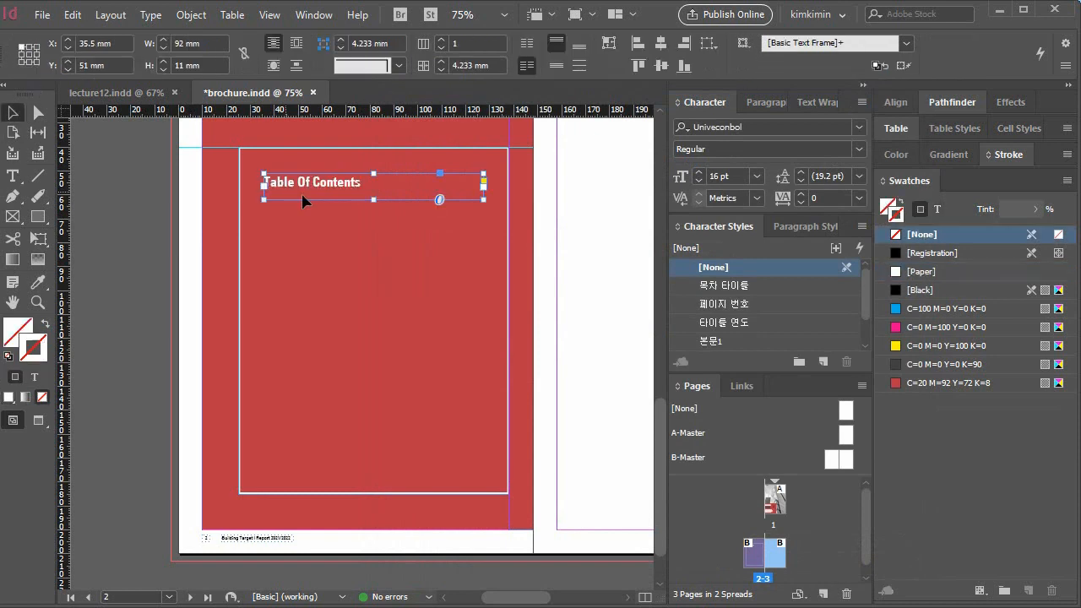
{"action": "left_click", "coordinate": [14, 177]}
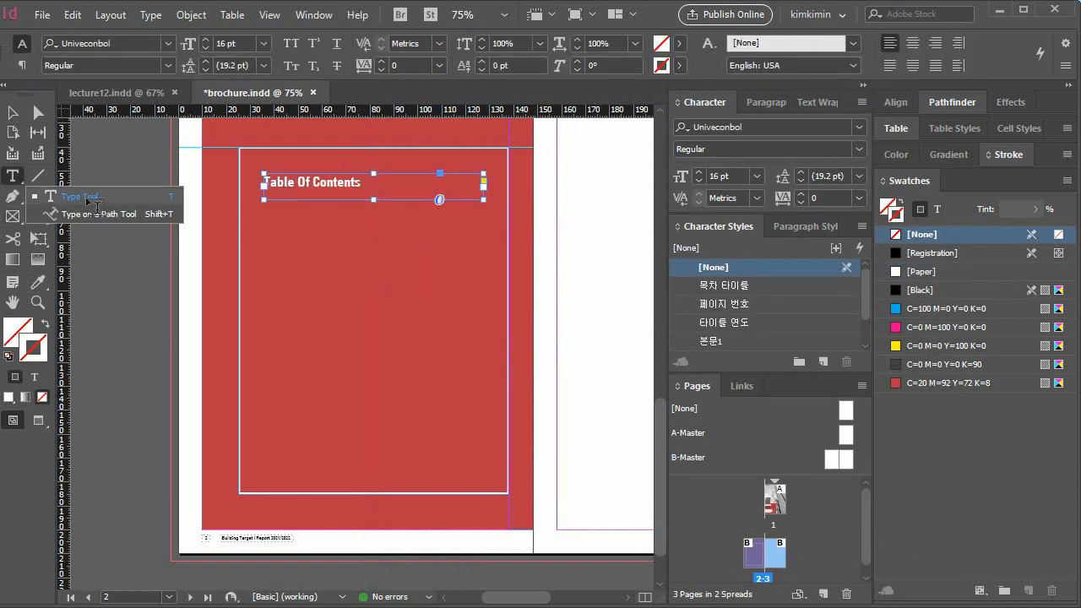
{"action": "left_click_drag", "start_coordinate": [481, 467], "coordinate": [264, 203]}
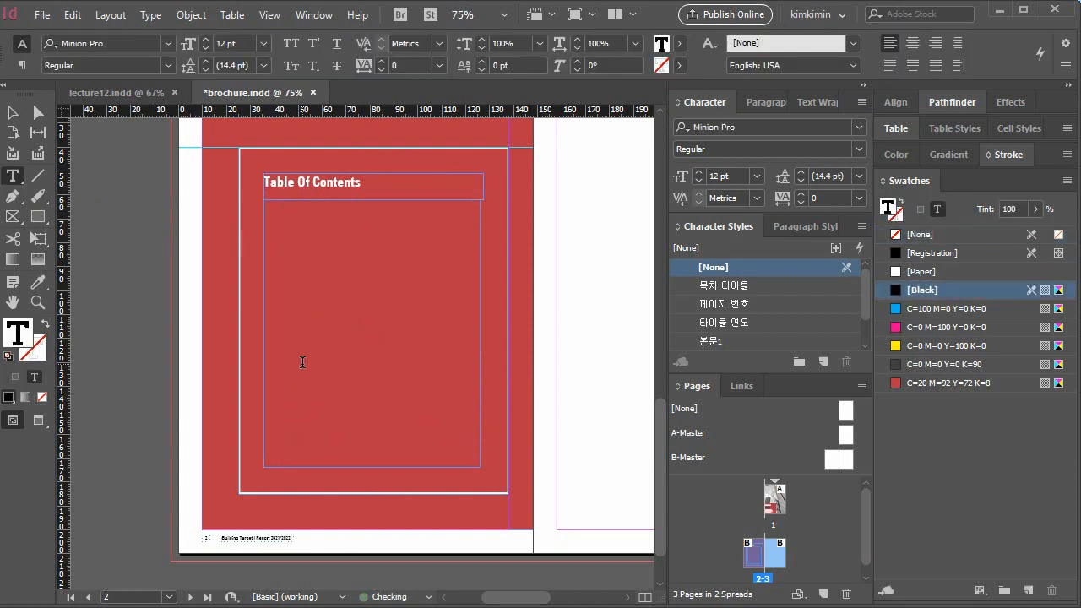
{"action": "left_click", "coordinate": [12, 114]}
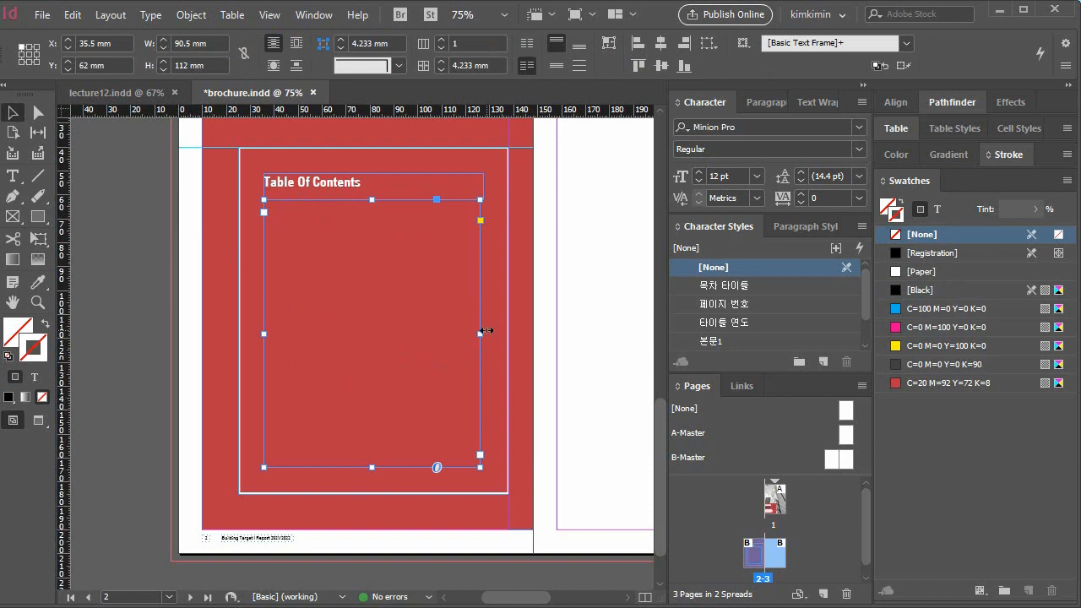
{"action": "left_click_drag", "start_coordinate": [479, 335], "coordinate": [483, 334]}
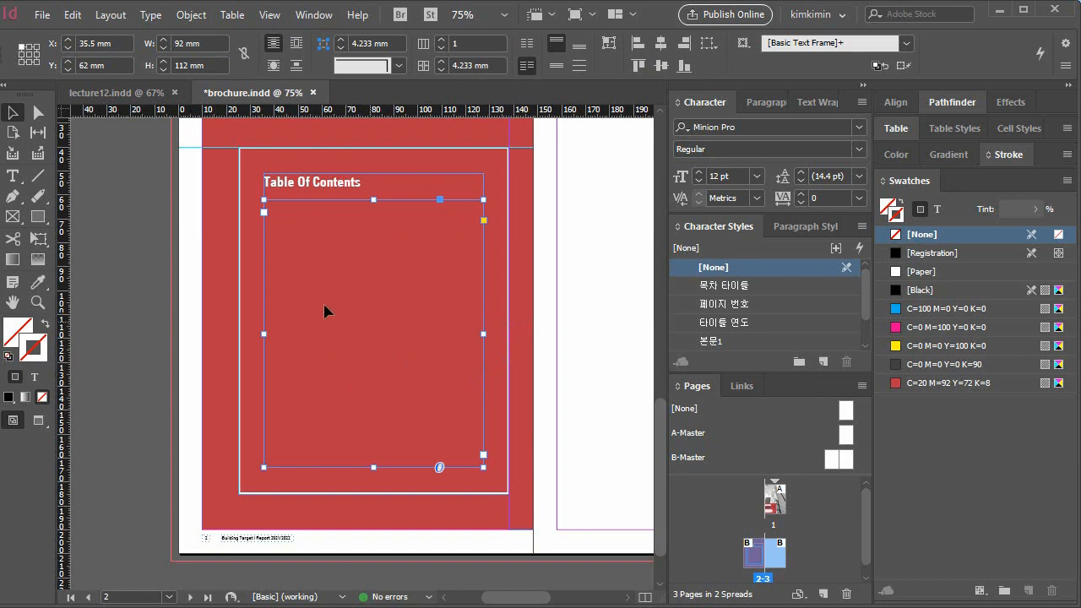
{"action": "key", "text": "ctrl+d"}
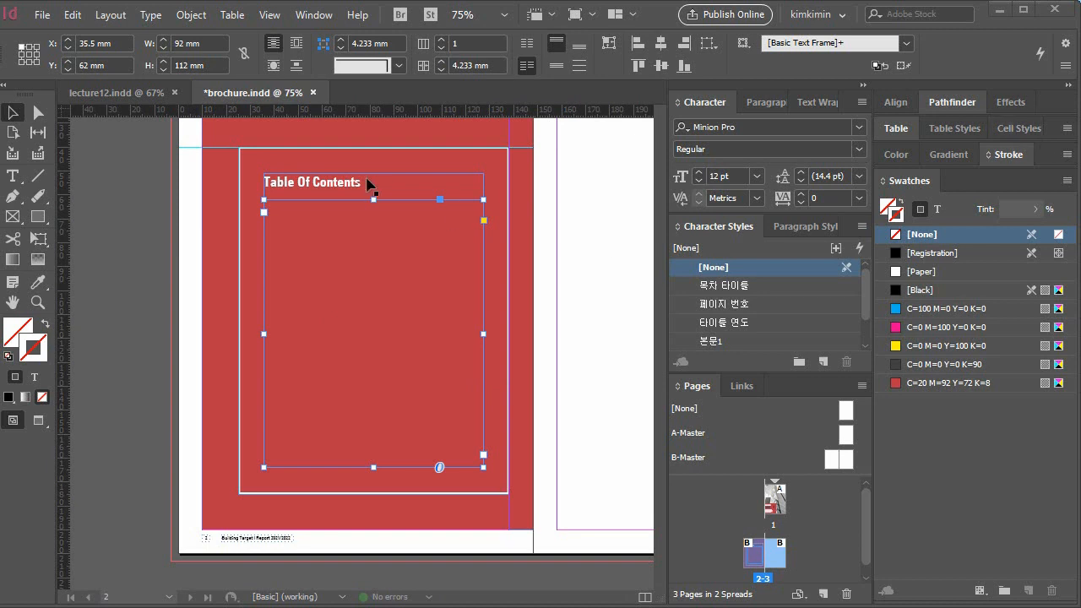
{"action": "left_click", "coordinate": [292, 226]}
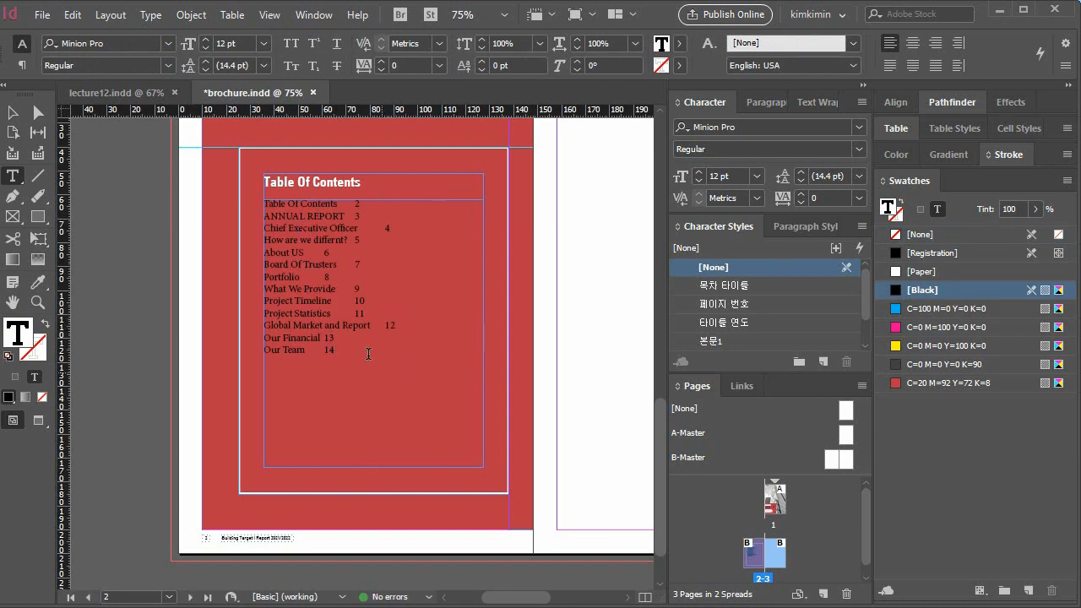
- Format all the contents list entries in Univecon with 21 pt leading and the [Paper] swatch
{"action": "left_click_drag", "start_coordinate": [361, 350], "coordinate": [256, 205]}
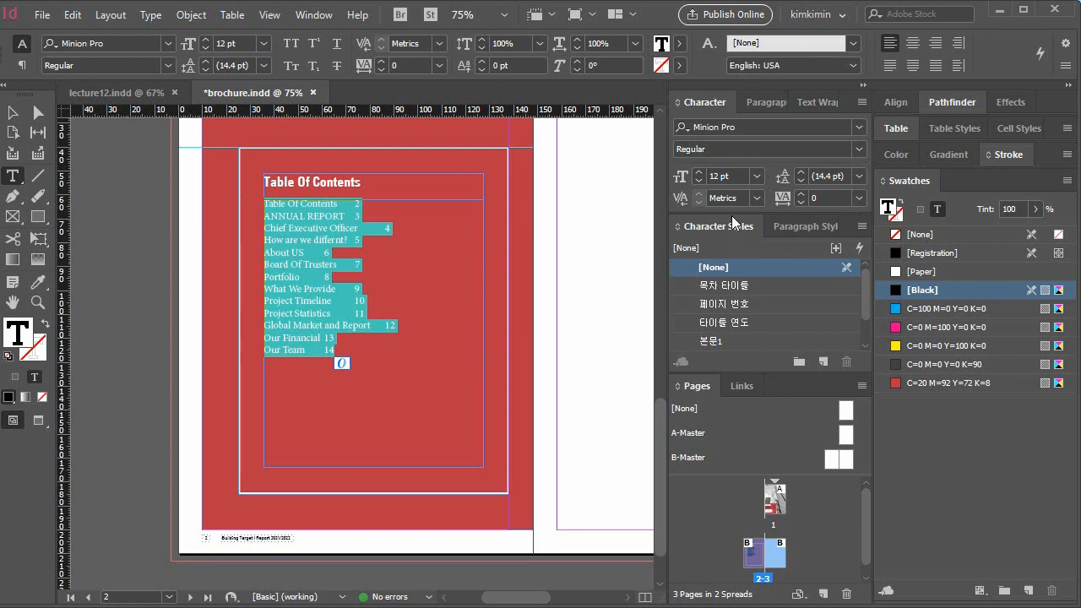
{"action": "left_click", "coordinate": [859, 128]}
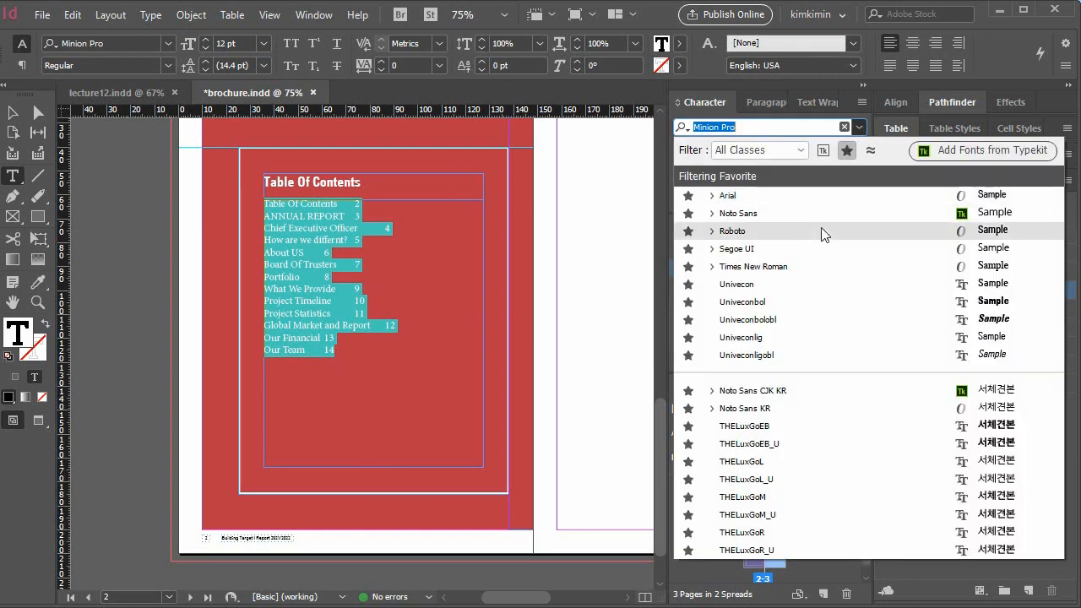
{"action": "left_click", "coordinate": [779, 284]}
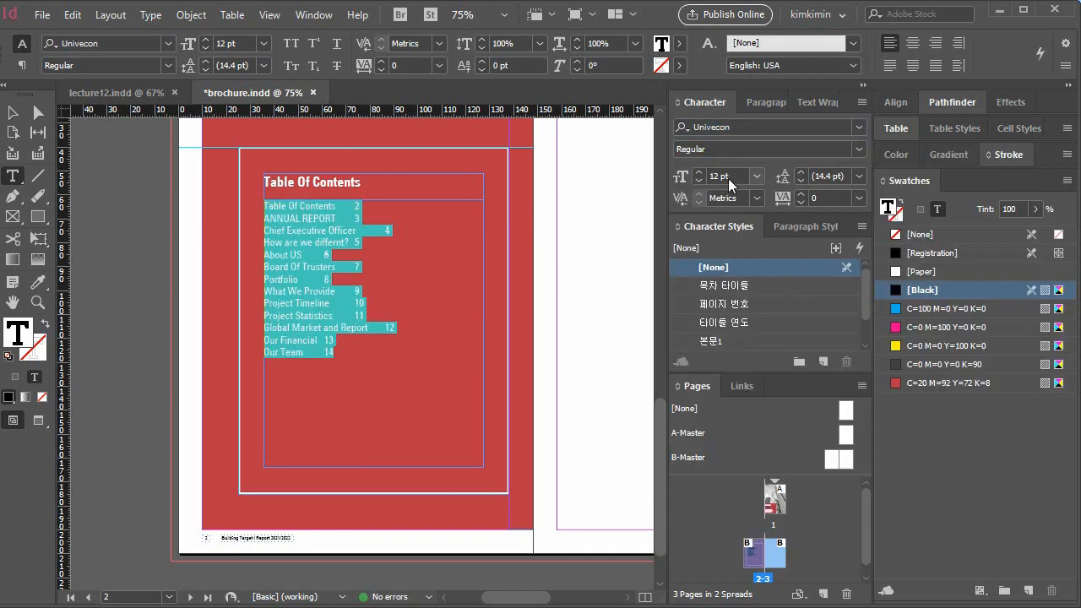
{"action": "left_click", "coordinate": [832, 176]}
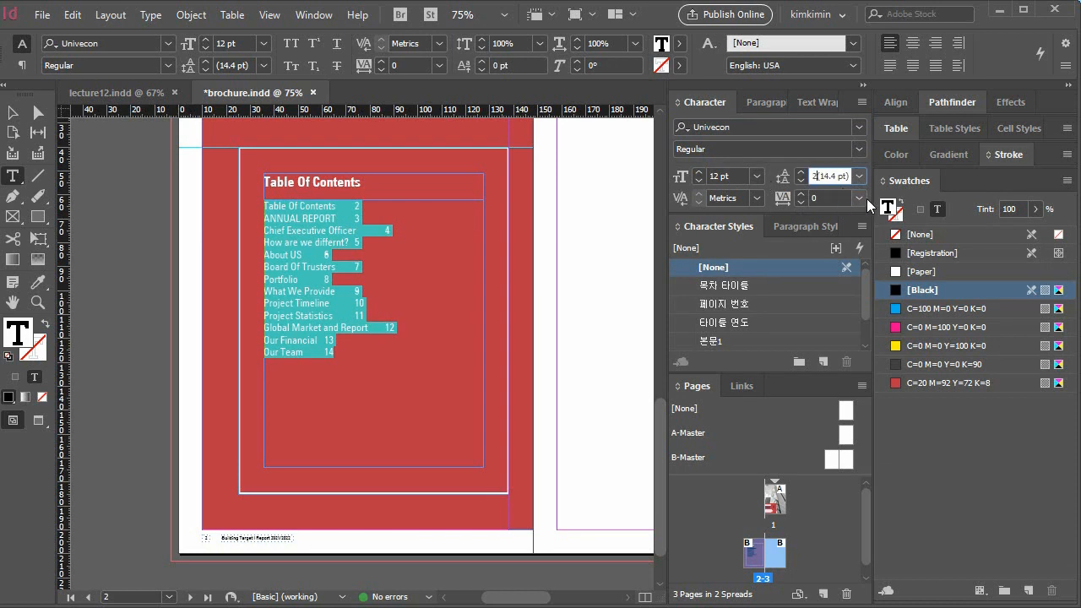
{"action": "left_click_drag", "start_coordinate": [816, 176], "coordinate": [837, 174]}
{"action": "triple_click", "coordinate": [838, 174]}
{"action": "type", "text": "21"}
{"action": "key", "text": "Return"}
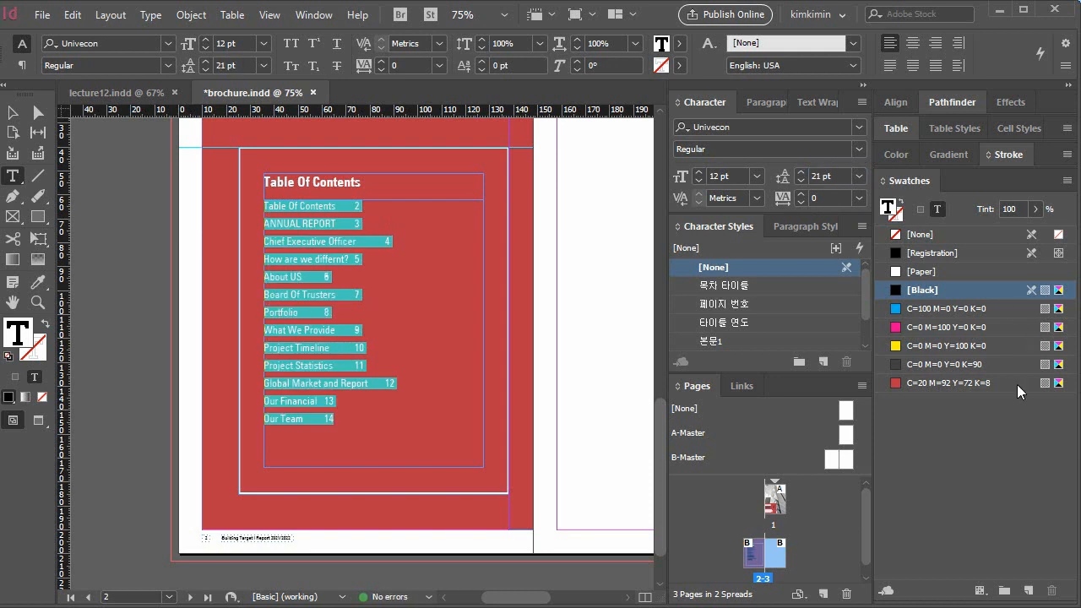
{"action": "left_click", "coordinate": [929, 272]}
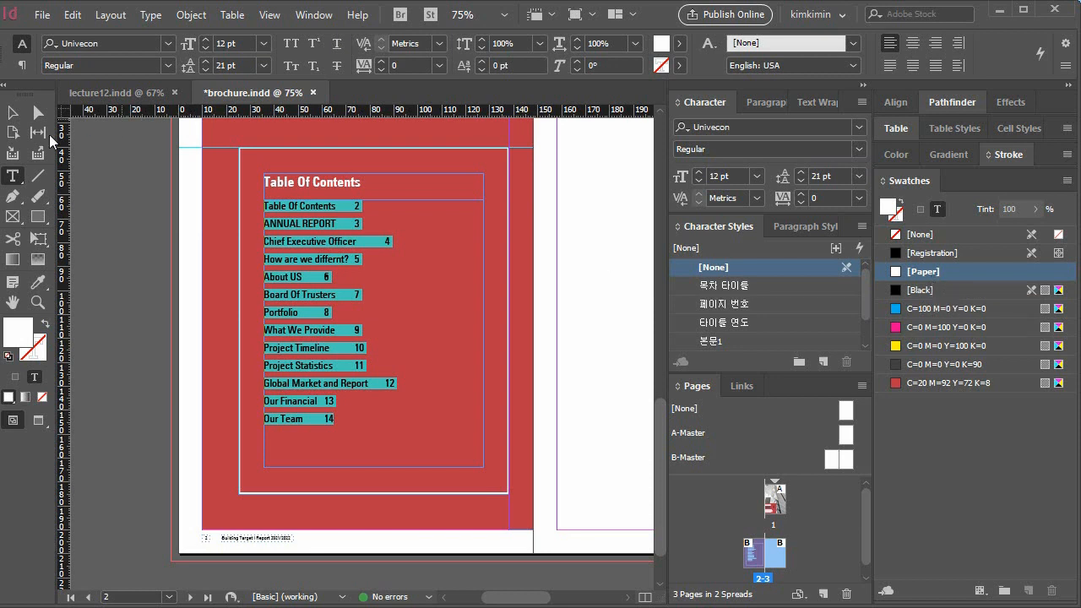
{"action": "left_click", "coordinate": [13, 112]}
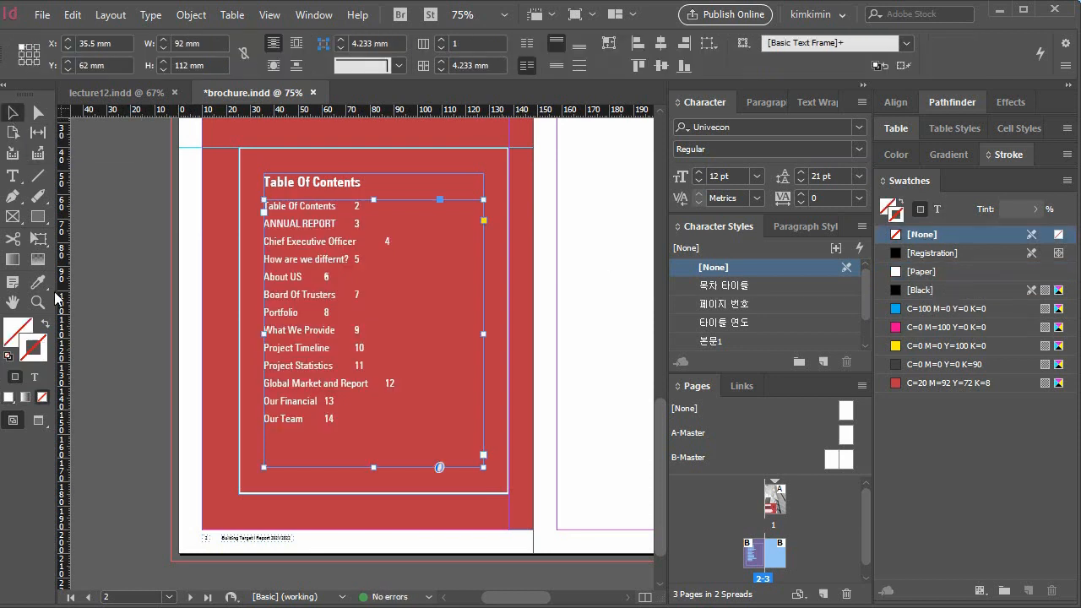
- Create a new character style named "목차 본문" from the formatted contents list entries
{"action": "double_click", "coordinate": [296, 289]}
{"action": "left_click_drag", "start_coordinate": [344, 435], "coordinate": [263, 205]}
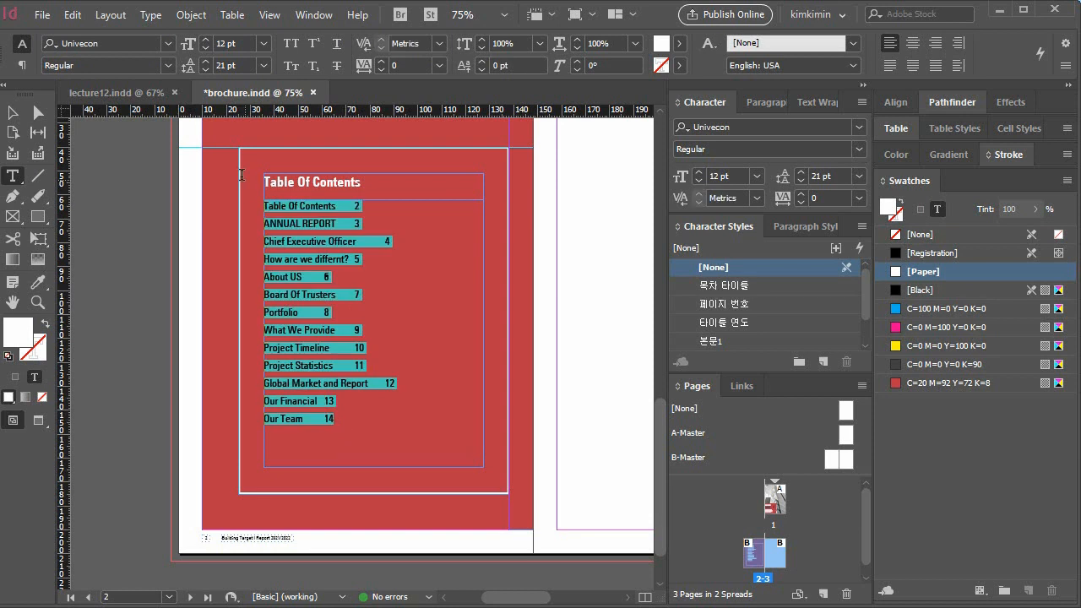
{"action": "left_click", "coordinate": [861, 227]}
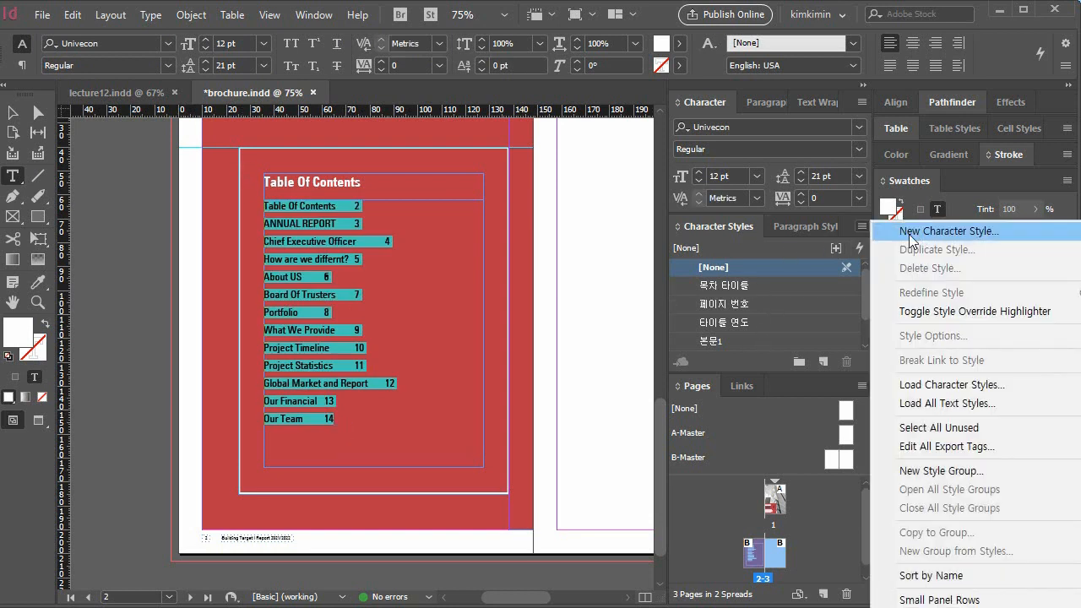
{"action": "left_click", "coordinate": [900, 229]}
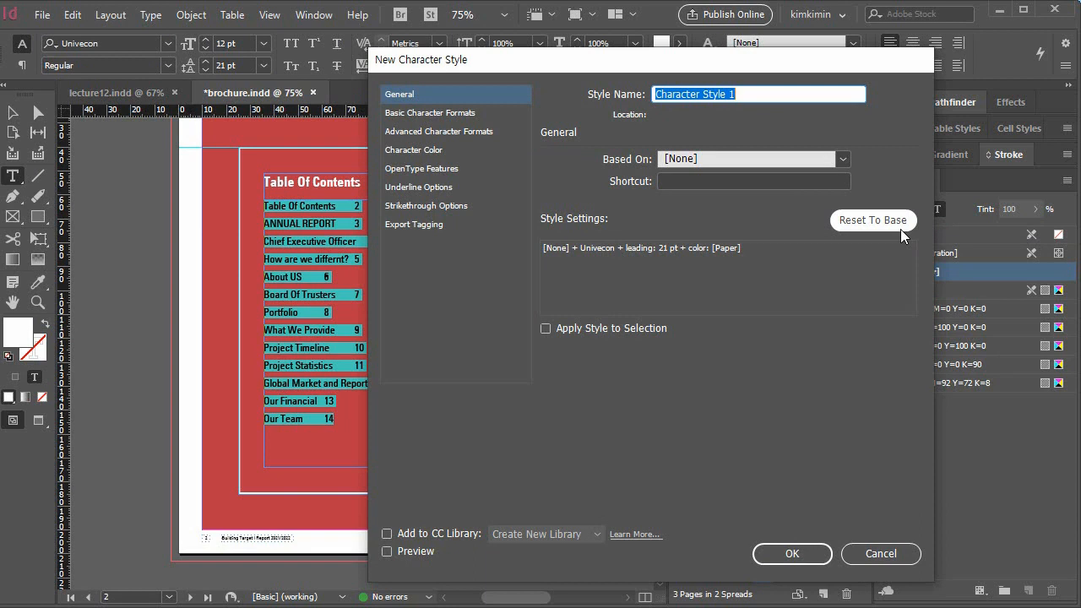
{"action": "type", "text": "목차 글"}
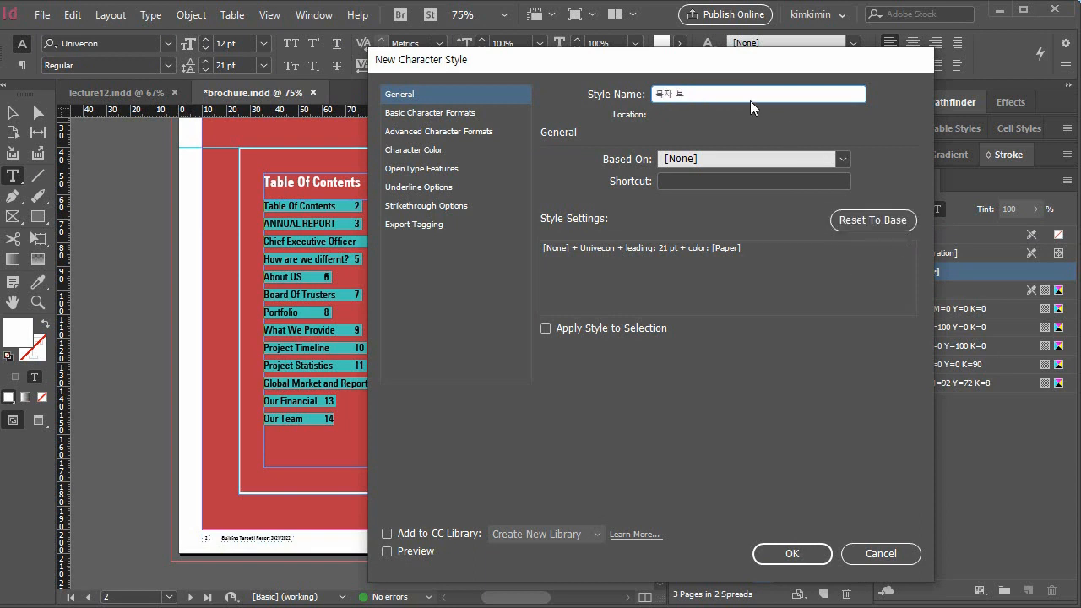
{"action": "type", "text": "문"}
{"action": "key", "text": "Return"}
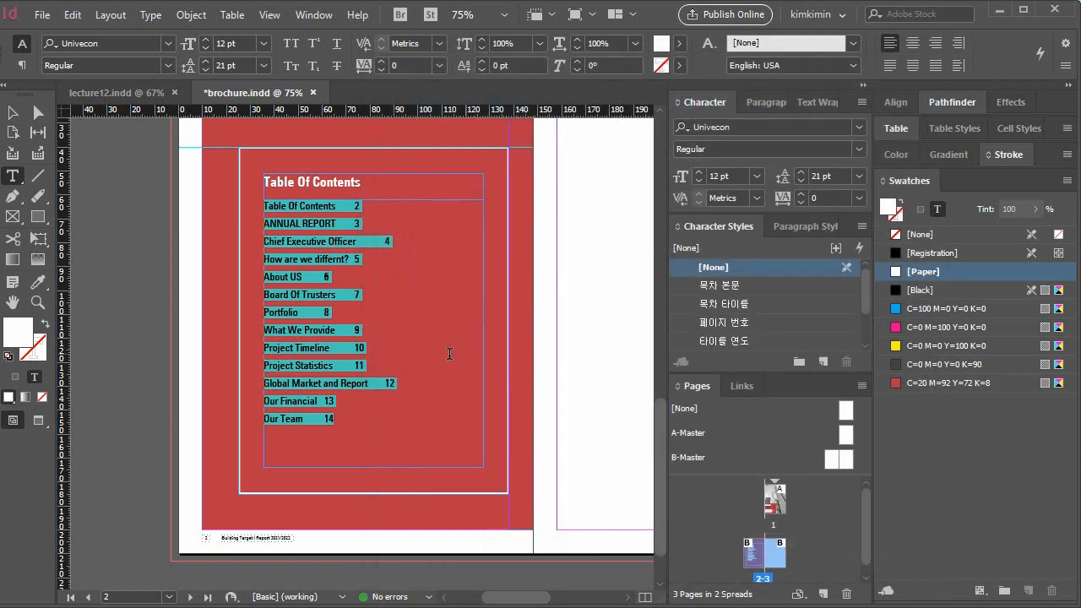
- Apply the "목차 본문" character style to the contents list and "목차 타이틀" to the heading
{"action": "left_click", "coordinate": [735, 287]}
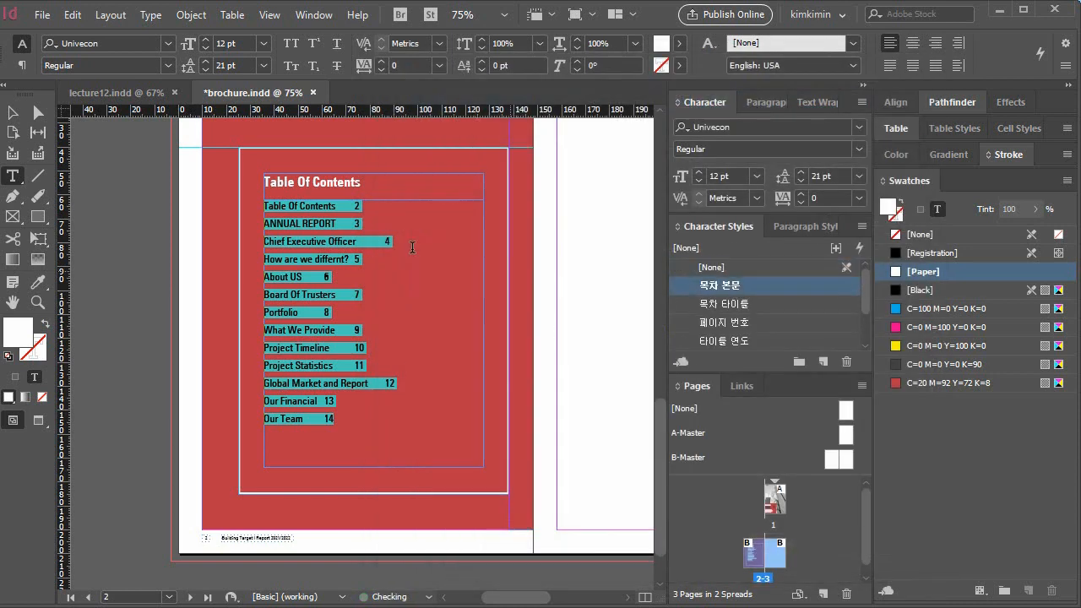
{"action": "triple_click", "coordinate": [334, 183]}
{"action": "left_click", "coordinate": [734, 304]}
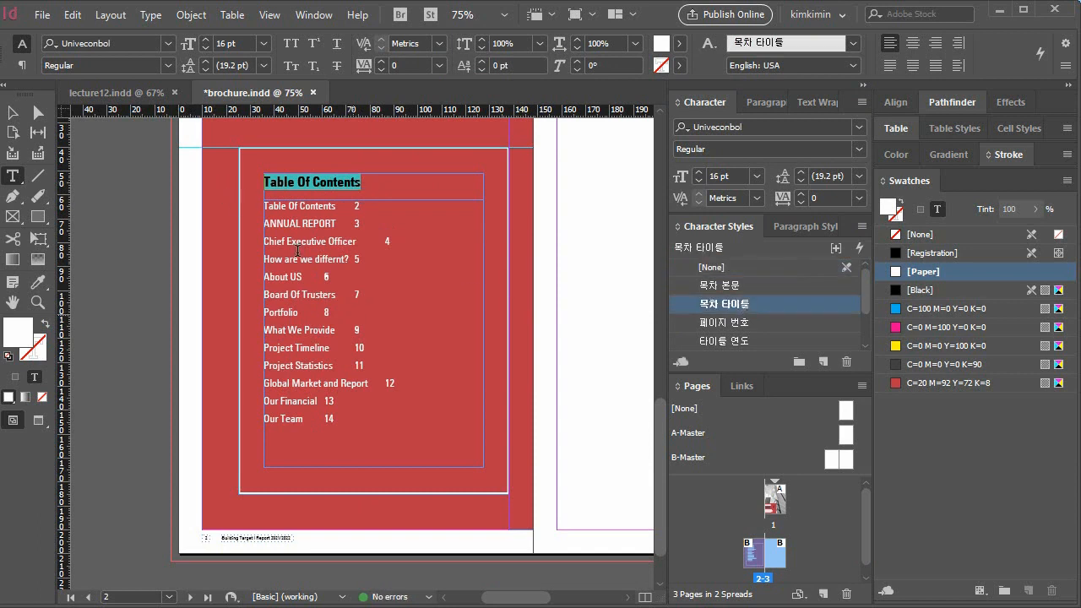
{"action": "left_click", "coordinate": [38, 301]}
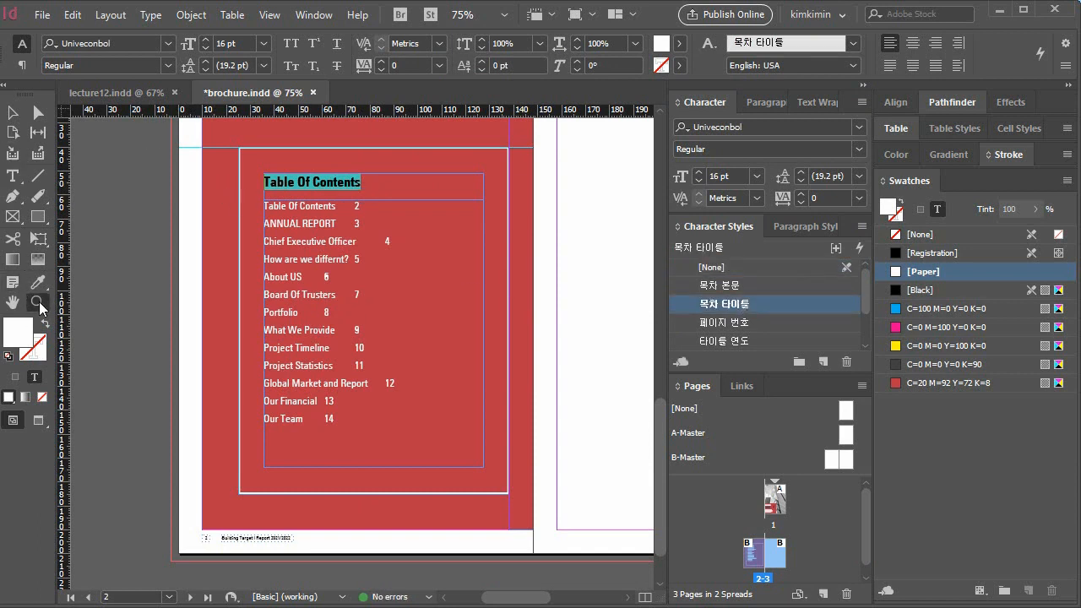
{"action": "left_click", "coordinate": [408, 221]}
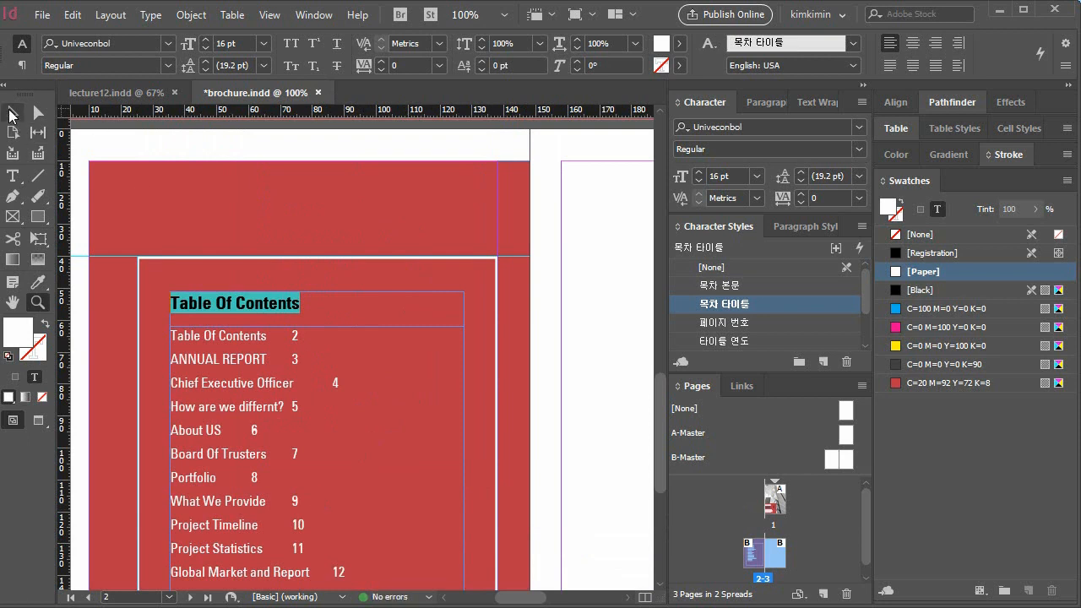
- Lower the top edge of the contents list's text frame to Y 68 mm, making the frame 106 mm high
{"action": "left_click", "coordinate": [12, 114]}
{"action": "left_click_drag", "start_coordinate": [301, 414], "coordinate": [350, 348]}
{"action": "left_click", "coordinate": [328, 314]}
{"action": "left_click_drag", "start_coordinate": [405, 420], "coordinate": [417, 296]}
{"action": "left_click_drag", "start_coordinate": [436, 260], "coordinate": [424, 325]}
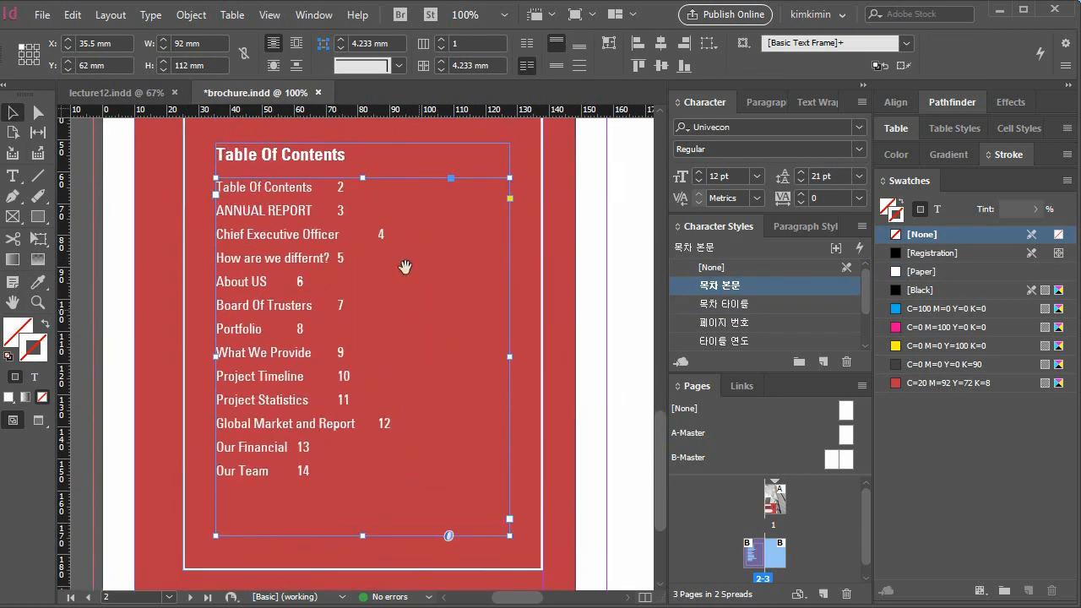
{"action": "left_click_drag", "start_coordinate": [362, 178], "coordinate": [365, 200]}
- Extend the bottom edge of the "Table Of Contents" heading frame to meet the top of the contents list frame
{"action": "left_click", "coordinate": [343, 172]}
{"action": "left_click", "coordinate": [369, 211]}
{"action": "left_click", "coordinate": [364, 209]}
{"action": "left_click_drag", "start_coordinate": [363, 210], "coordinate": [363, 196]}
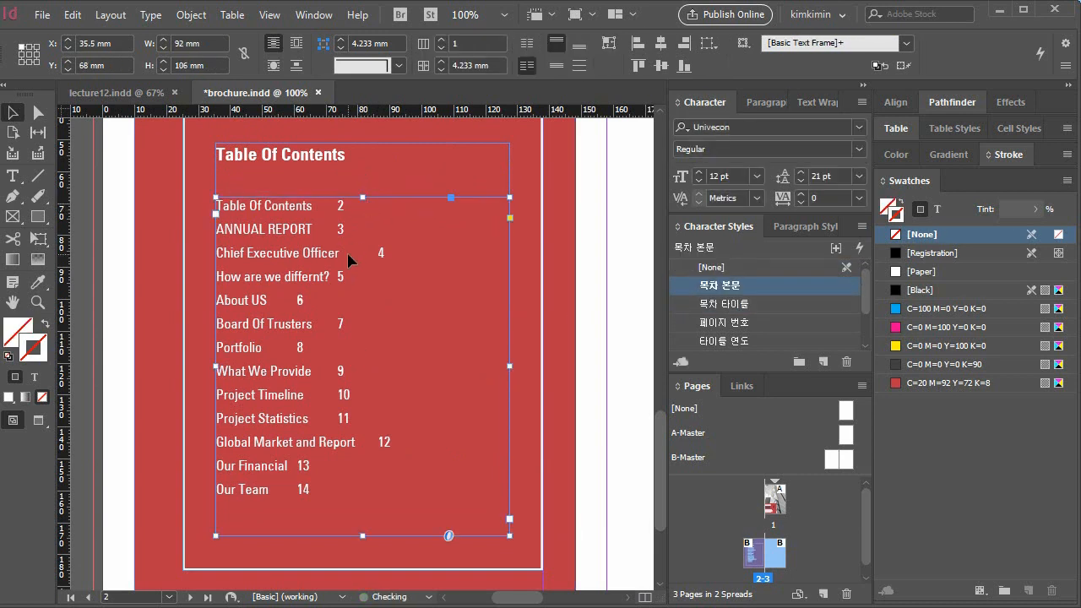
- Add a left-aligned tab stop at about 38 mm to the contents list frame for the page numbers
{"action": "double_click", "coordinate": [328, 250]}
{"action": "left_click_drag", "start_coordinate": [313, 490], "coordinate": [204, 207]}
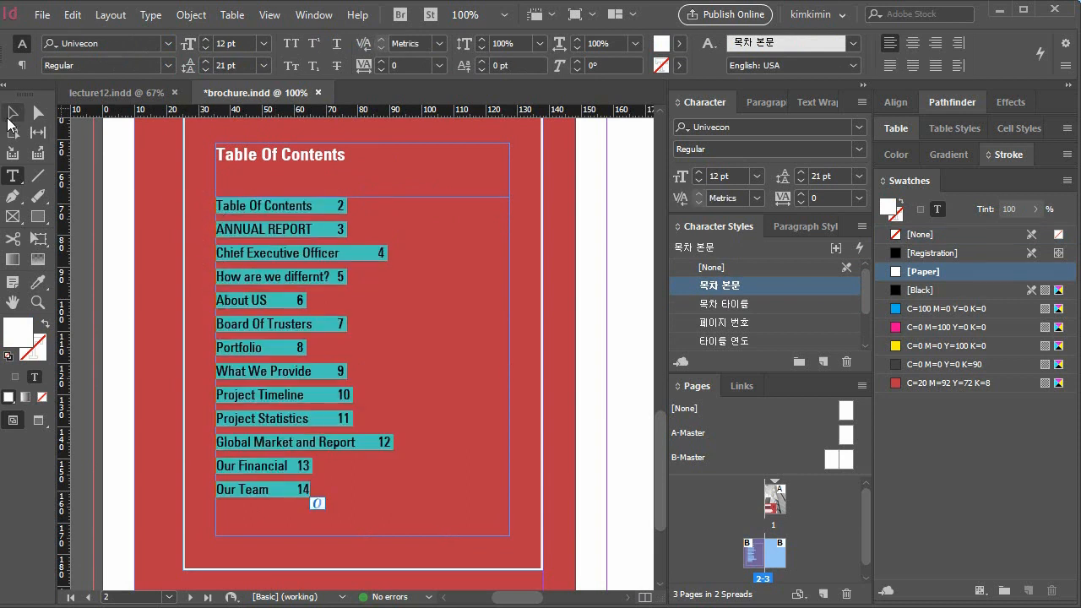
{"action": "left_click", "coordinate": [12, 116]}
{"action": "left_click", "coordinate": [149, 19]}
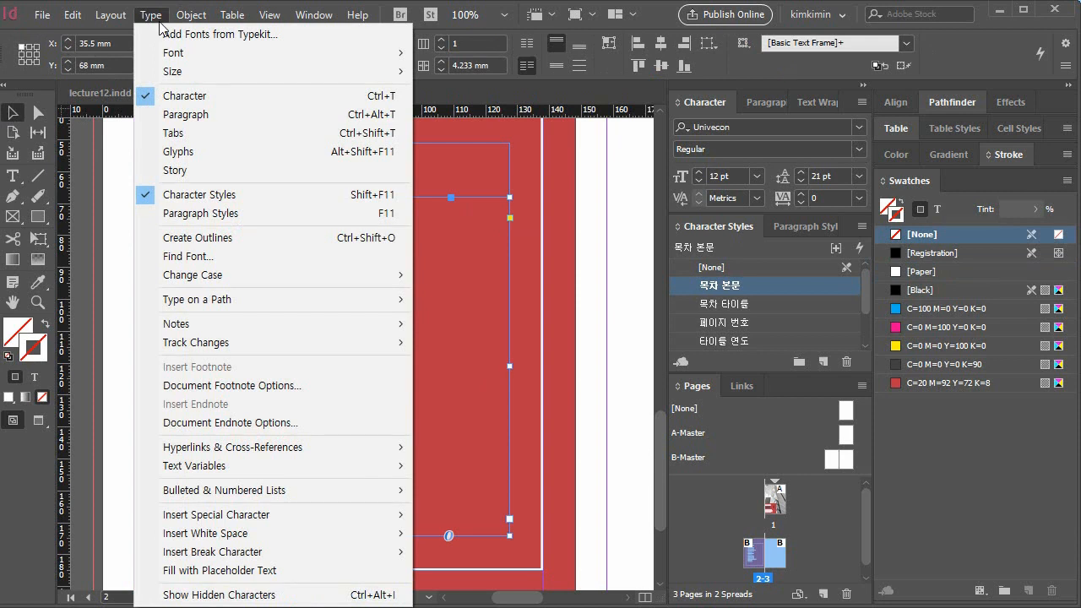
{"action": "left_click", "coordinate": [174, 132]}
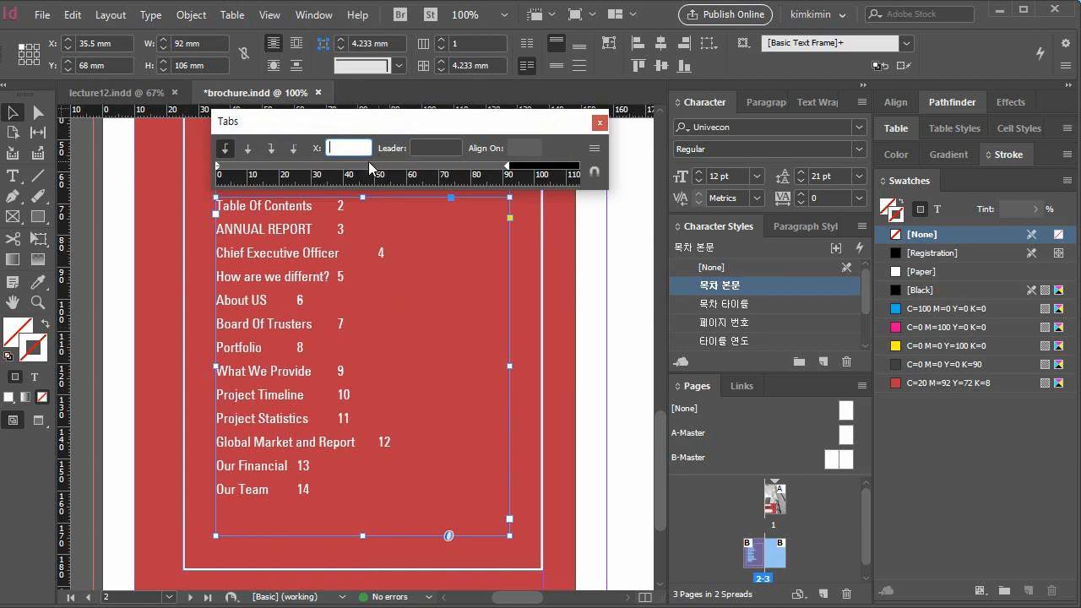
{"action": "left_click", "coordinate": [337, 169]}
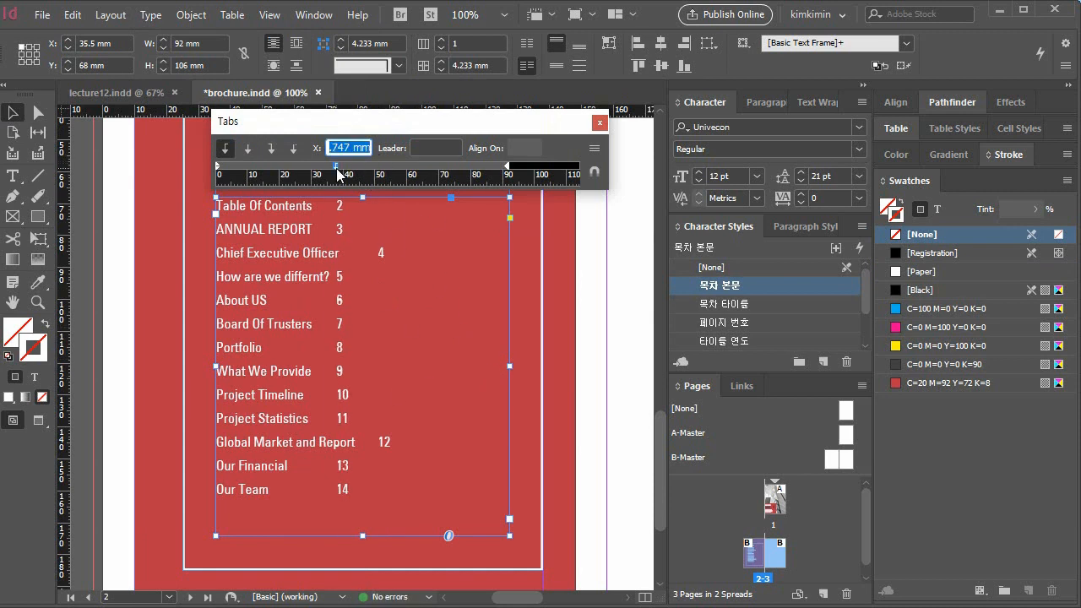
- Move the page numbers' tab stop to about 82.5 mm, near the contents list frame's right edge, and finish the tab settings
{"action": "left_click_drag", "start_coordinate": [337, 166], "coordinate": [482, 180]}
{"action": "left_click", "coordinate": [462, 166]}
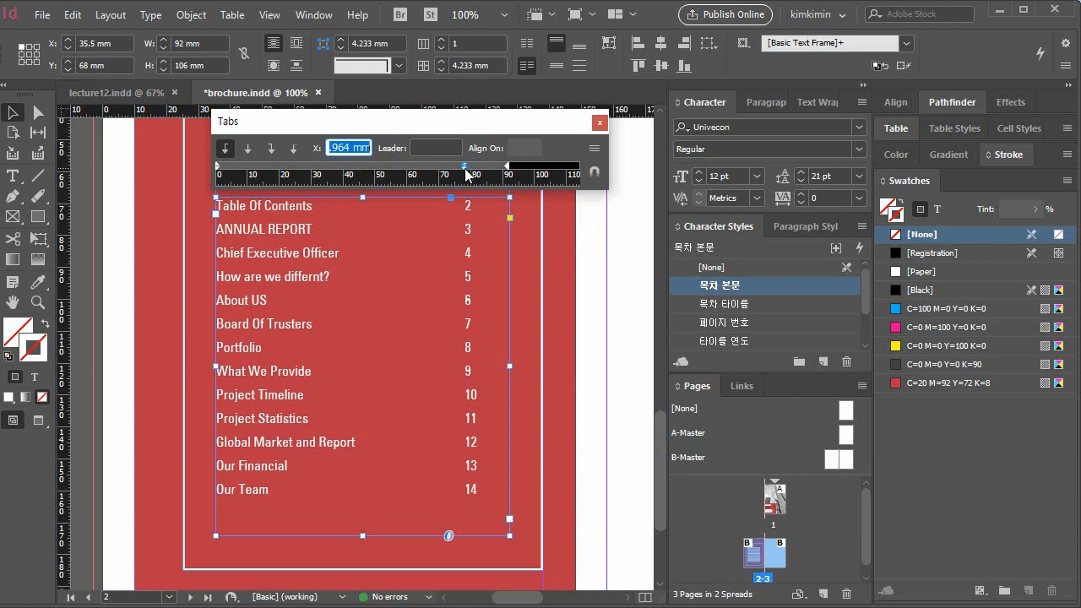
{"action": "left_click_drag", "start_coordinate": [466, 169], "coordinate": [479, 175]}
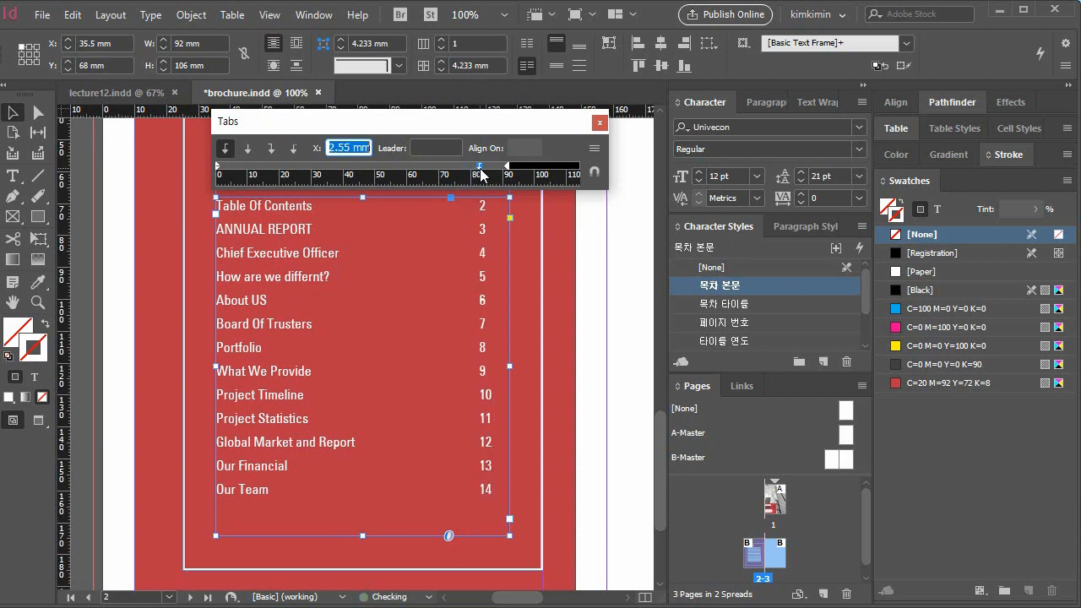
{"action": "left_click", "coordinate": [561, 290]}
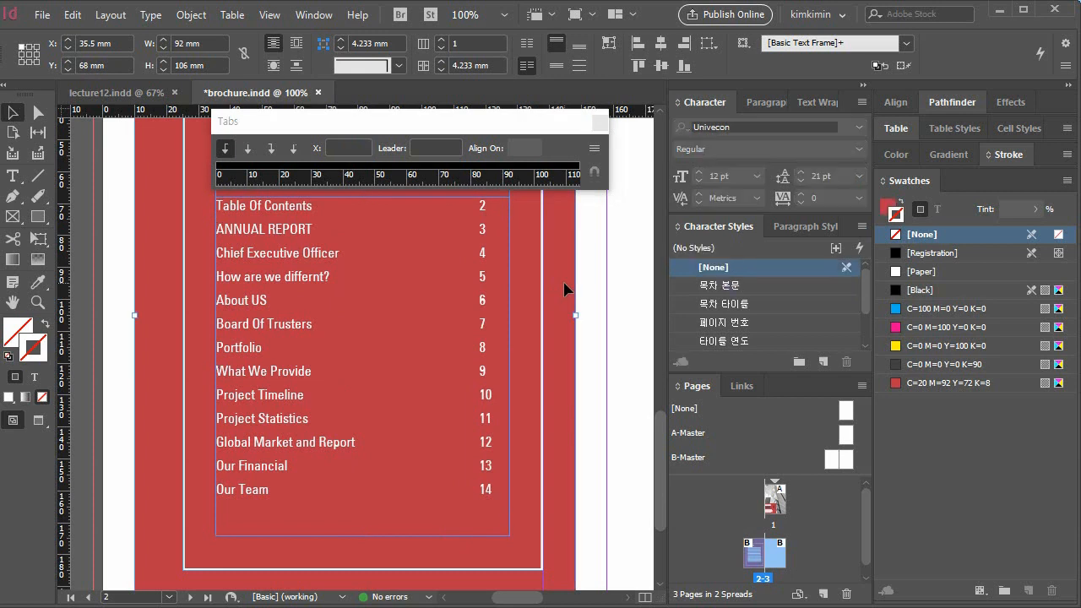
{"action": "left_click", "coordinate": [599, 122]}
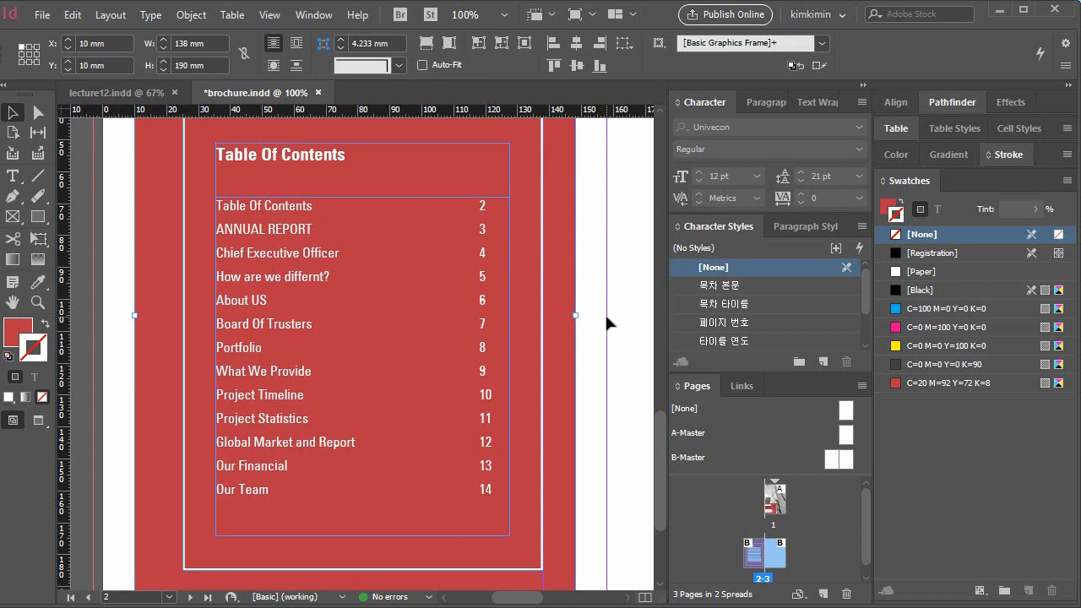
{"action": "key", "text": "ctrl+minus"}
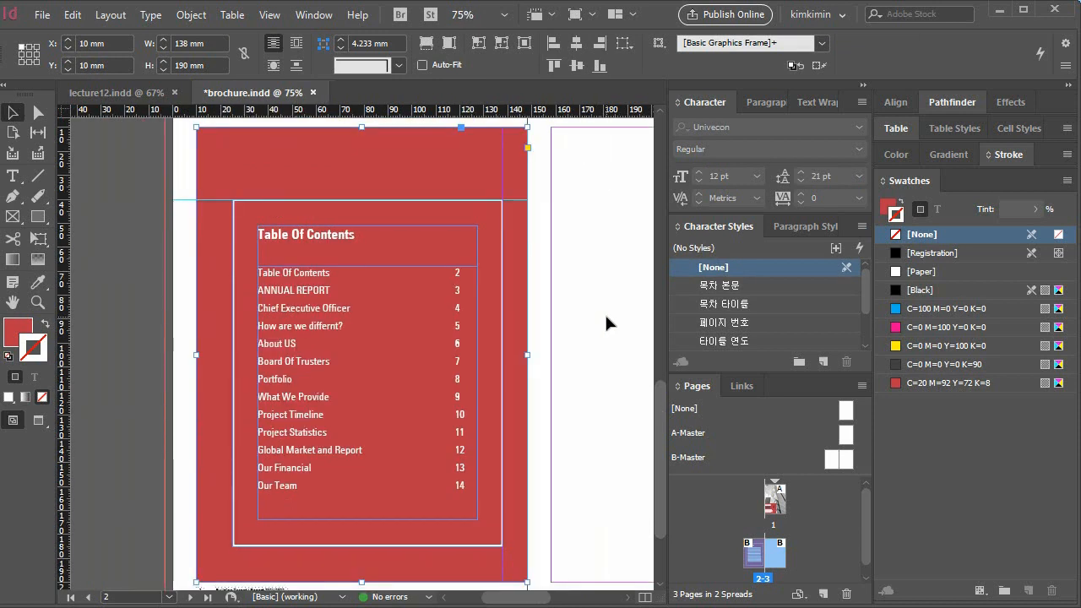